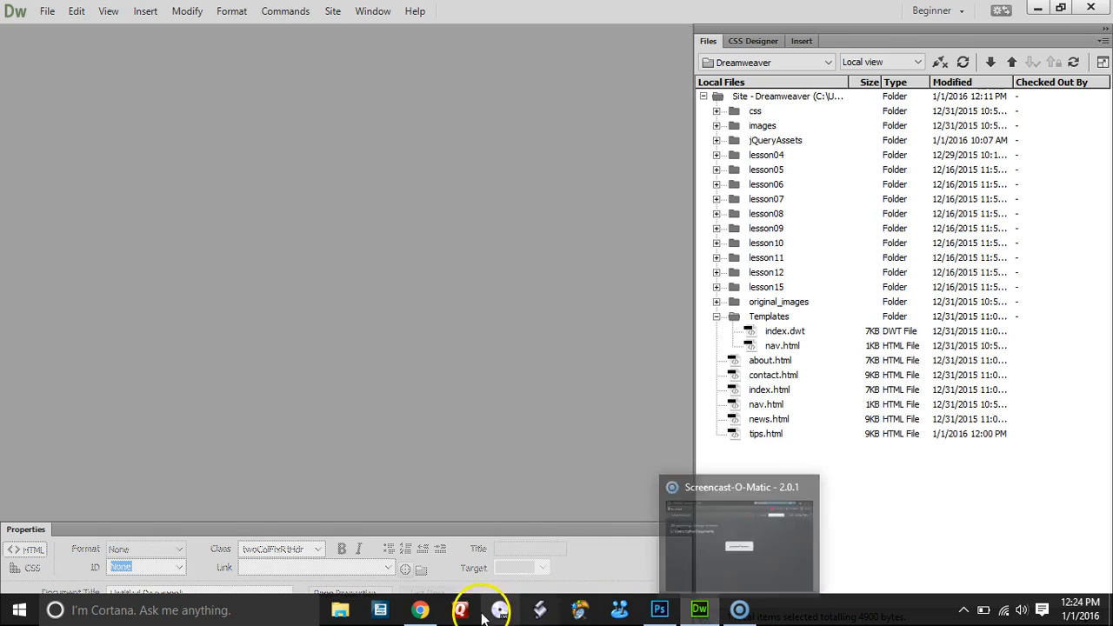
Step: Switch to Chrome and open the Hair by Kat Chase site from the WebSkinz websites page
left_click(421, 610)
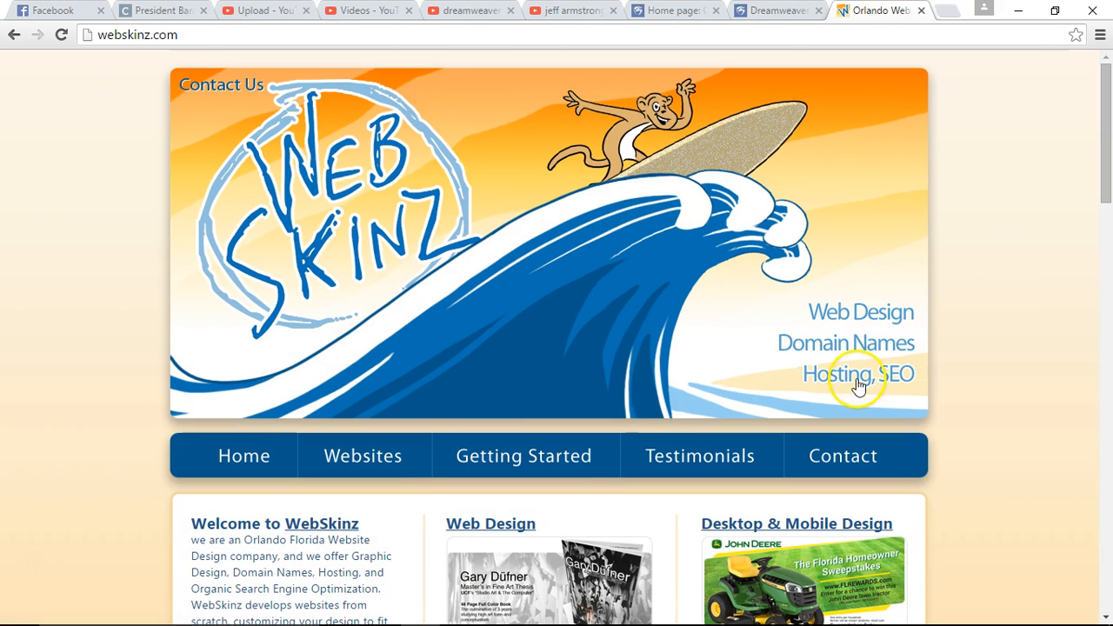
left_click(382, 448)
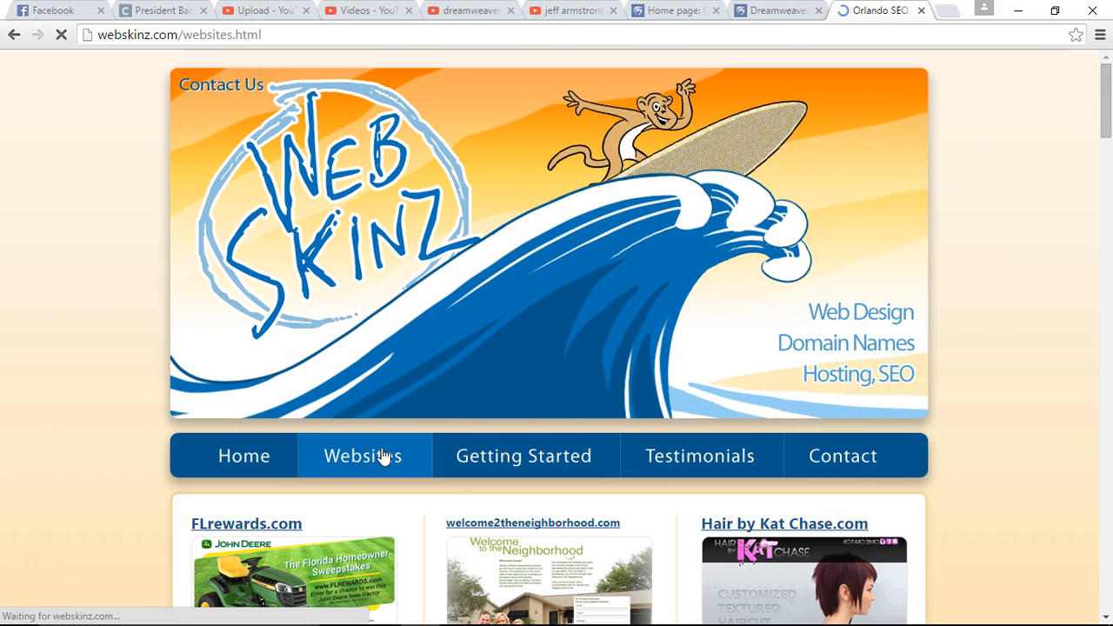
scroll(971, 311, "down", 2)
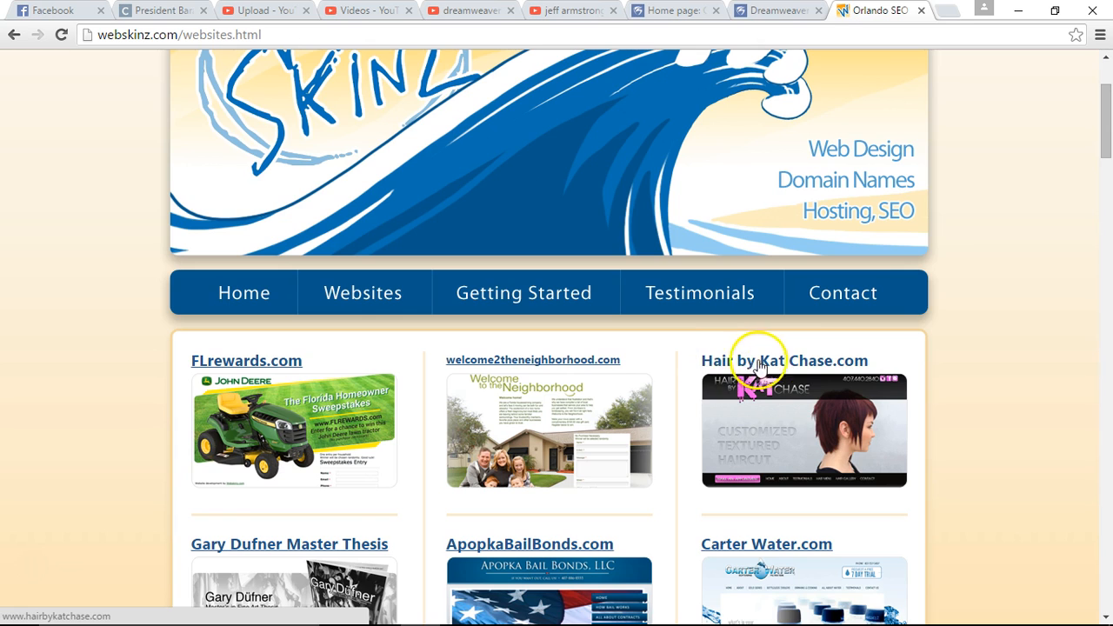
left_click(793, 387)
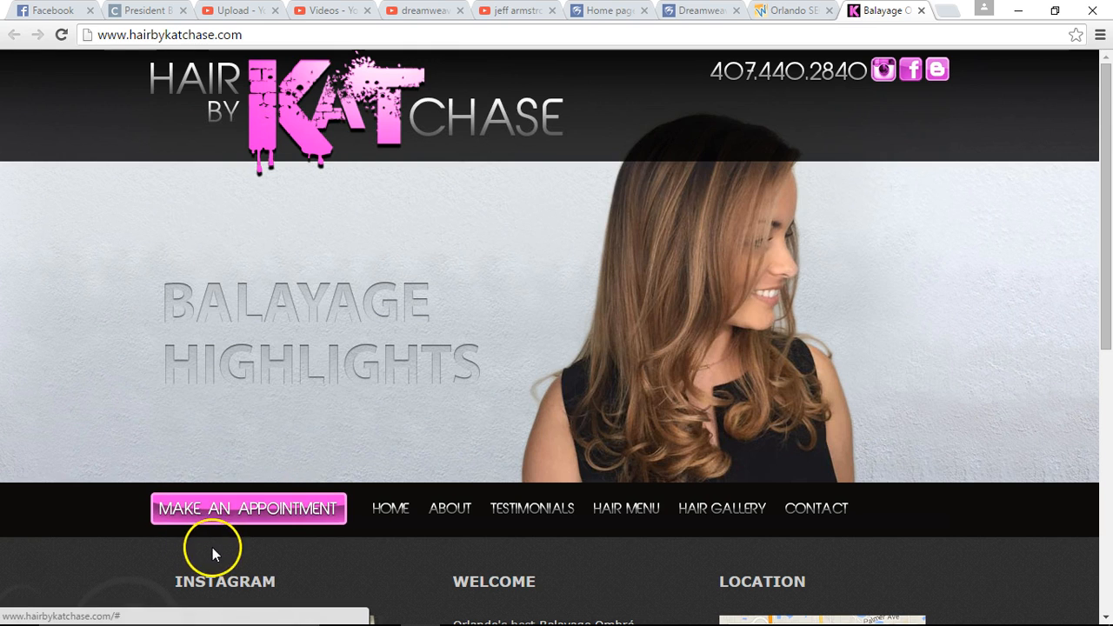
Step: Open the site's Make an Appointment pop-up window, examine its size and layout, and close it
left_click(213, 514)
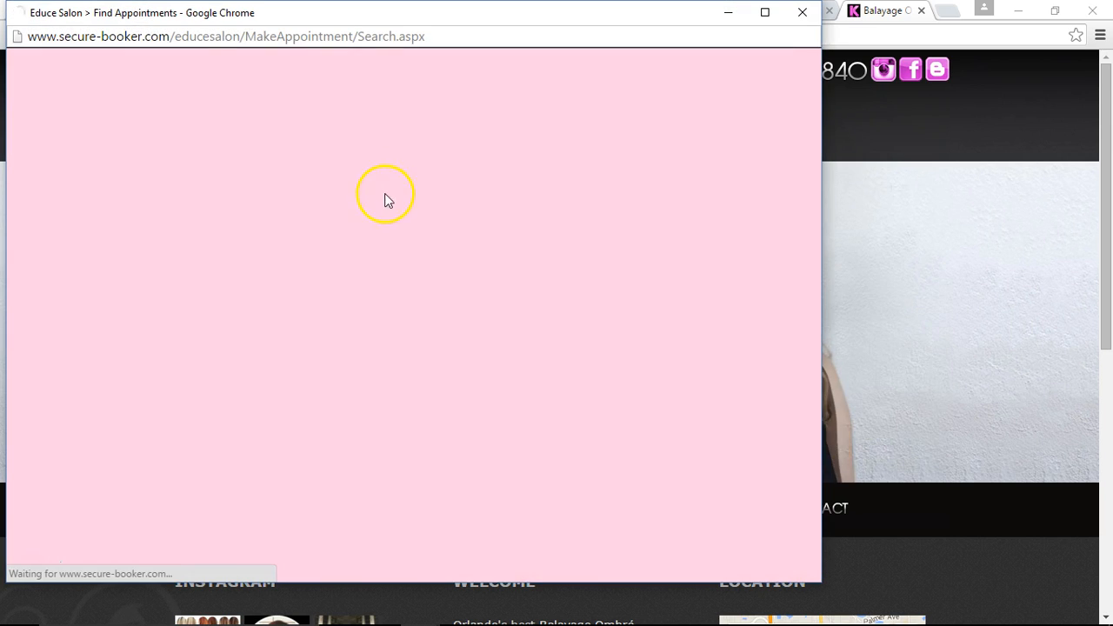
left_click_drag(447, 17, 511, 30)
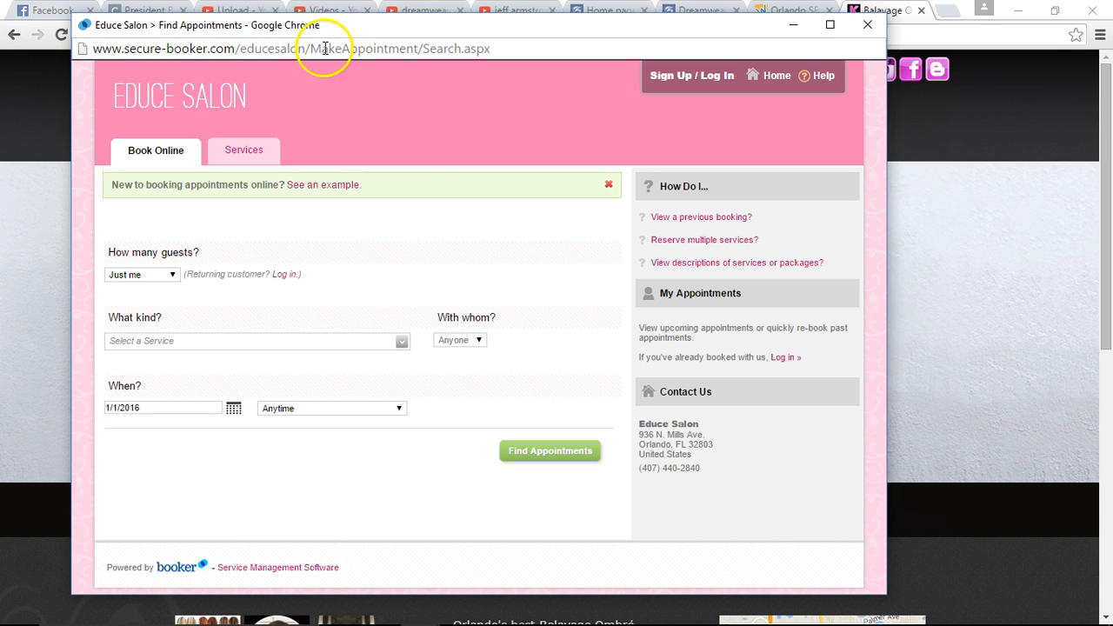
left_click(867, 25)
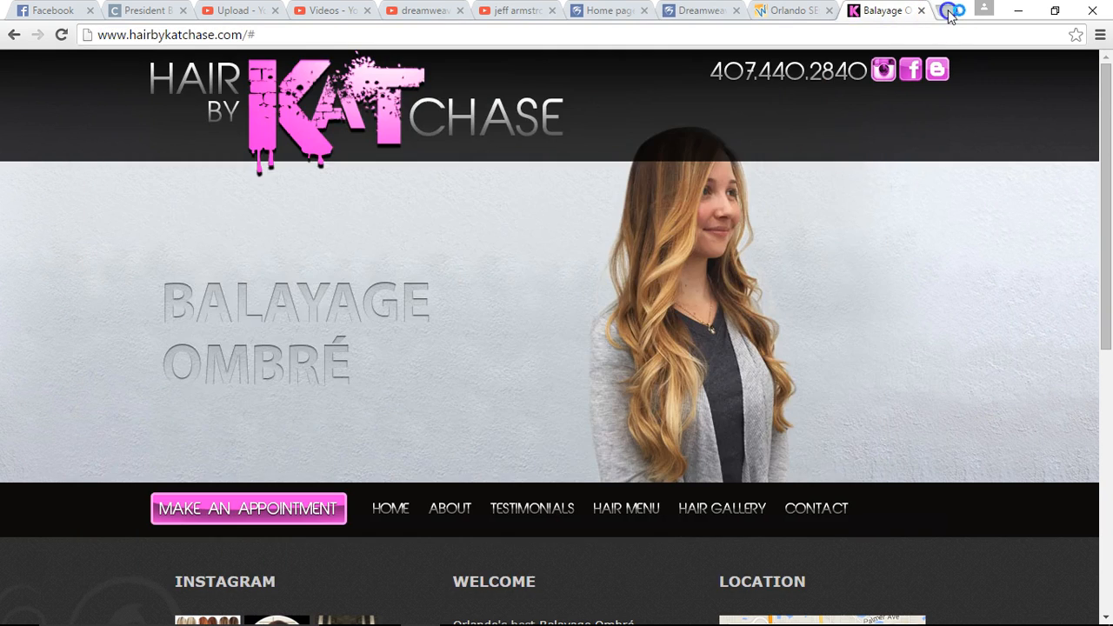
Step: Search Google for "educe" in a new browser tab and open the Educe Salon website
left_click(950, 13)
type("educe")
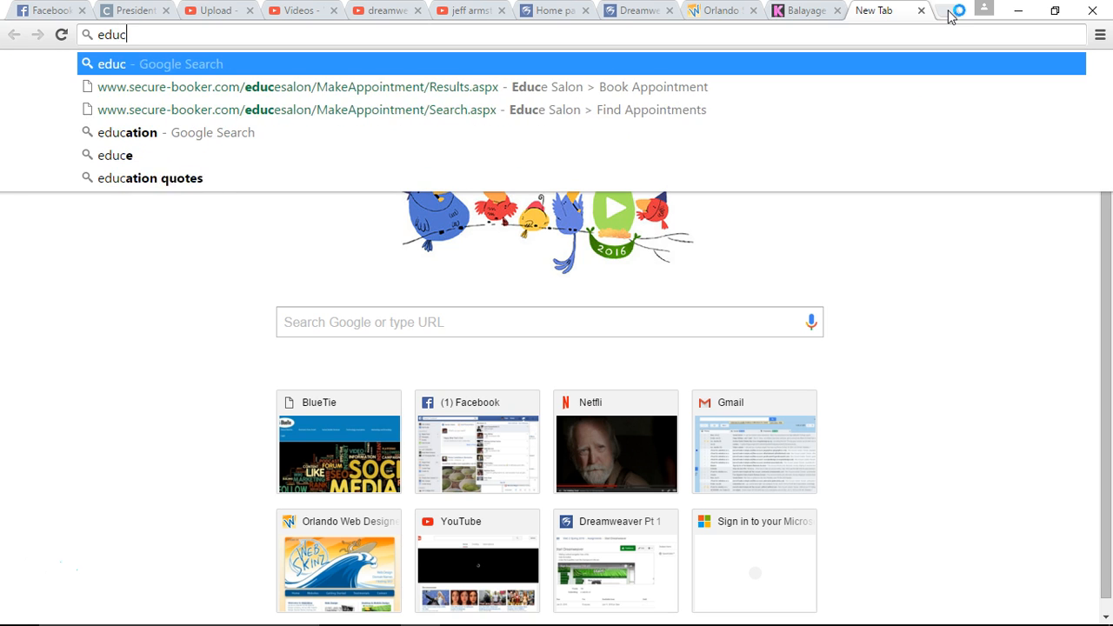
key("Return")
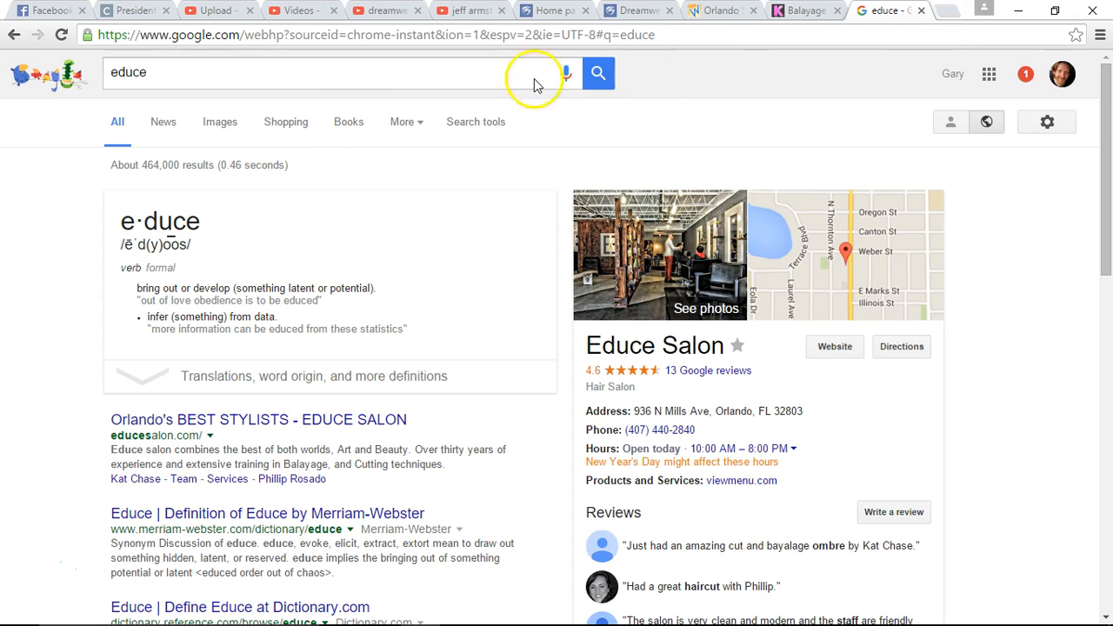
left_click(186, 419)
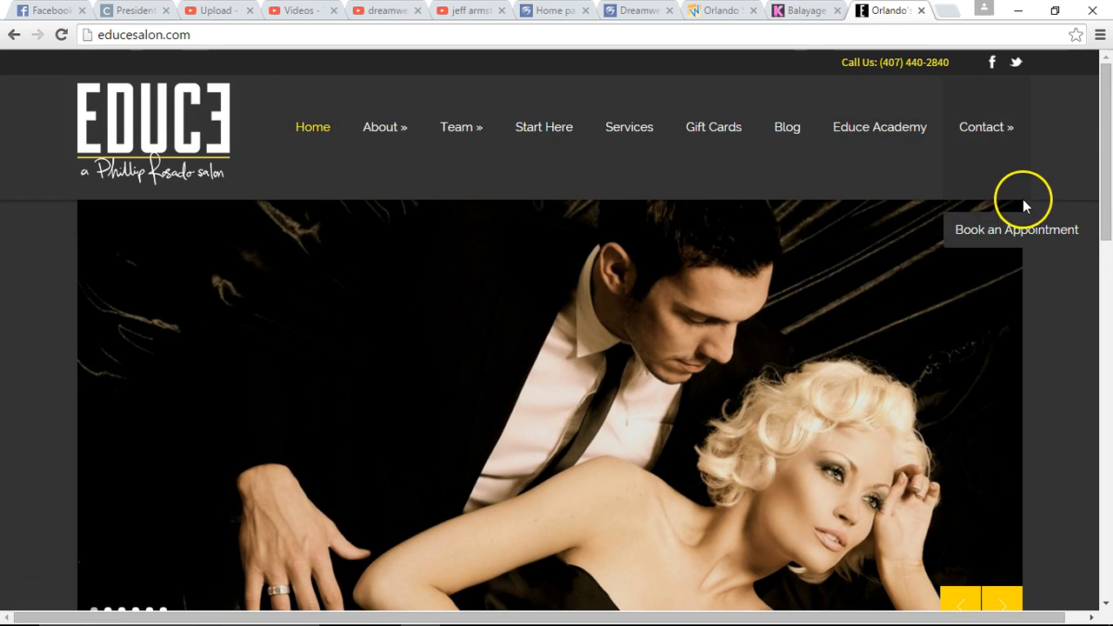
Step: View the salon's Book appointment page in its full browser tab, and close both salon tabs
scroll(1039, 211, "down", 4)
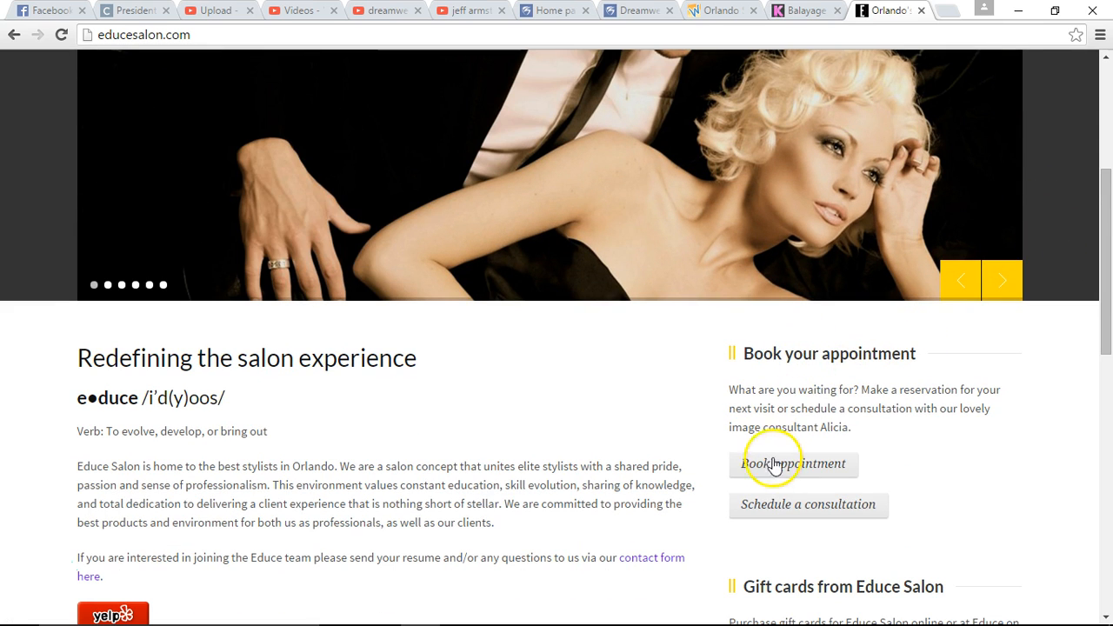
left_click(770, 470)
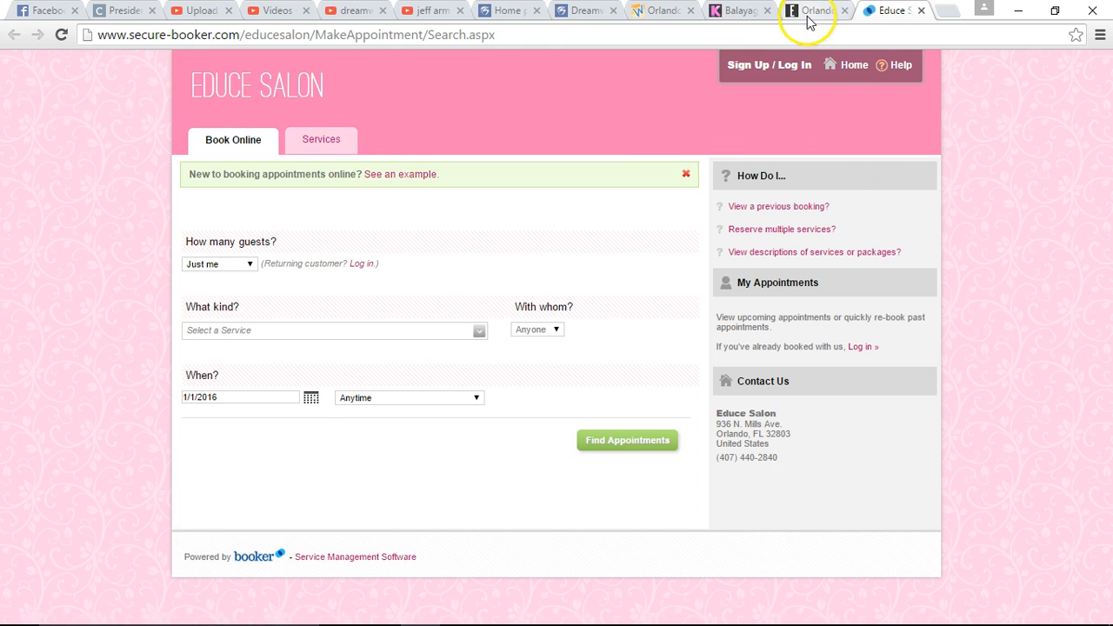
left_click(923, 12)
left_click(920, 11)
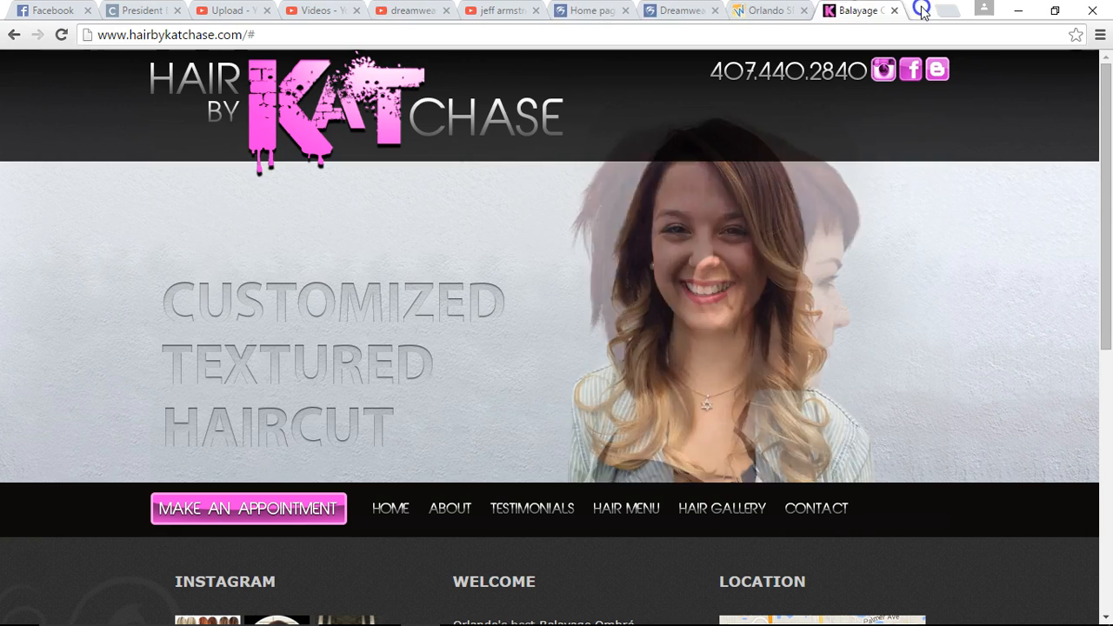
Step: Reopen the Make an Appointment pop-up, reposition it over the site to compare the two windows, and close it
left_click(276, 519)
left_click_drag(435, 21, 577, 20)
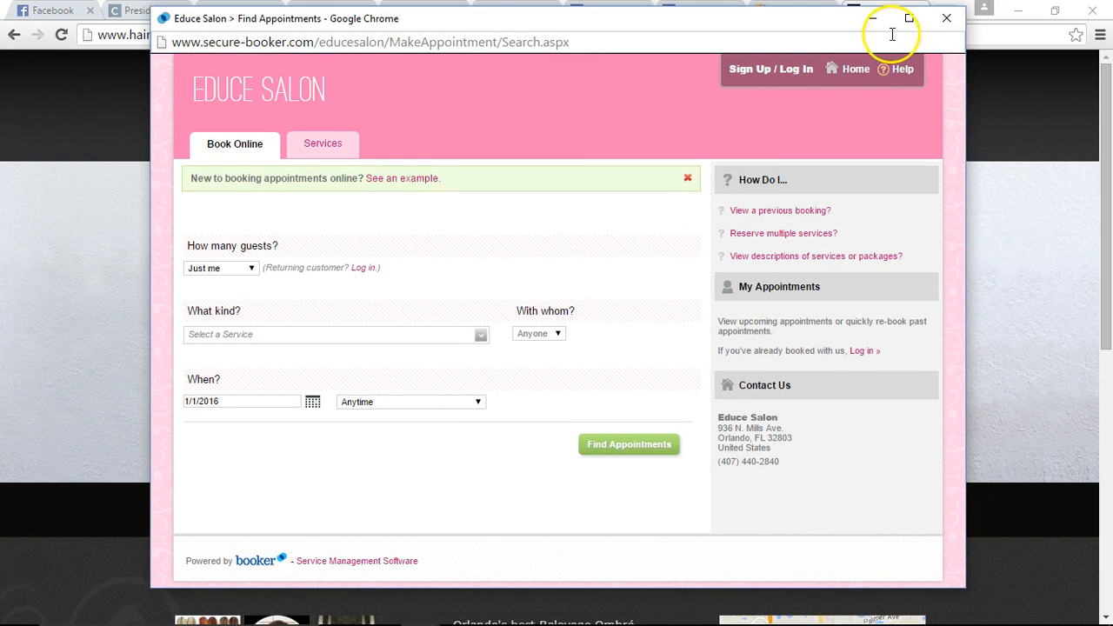
left_click_drag(630, 26, 621, 143)
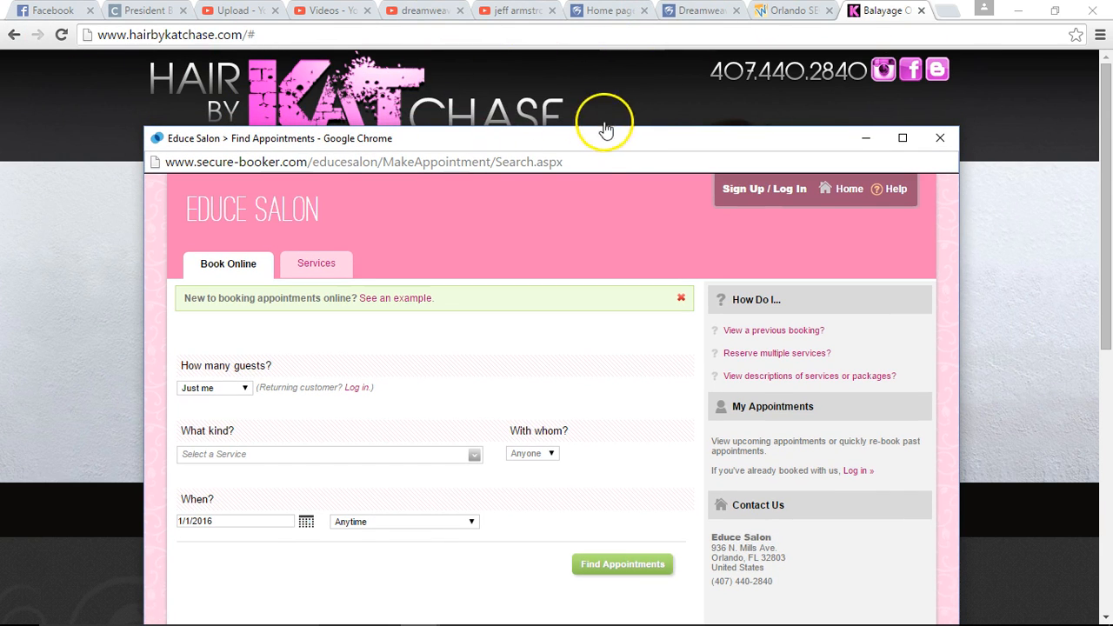
left_click_drag(635, 142, 648, 26)
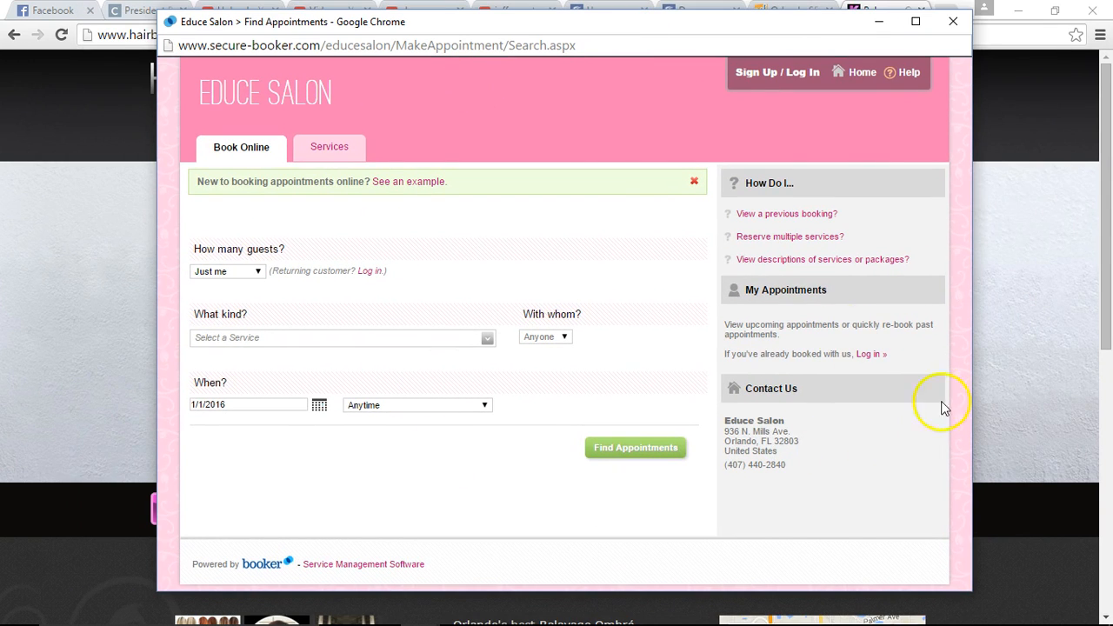
left_click(953, 23)
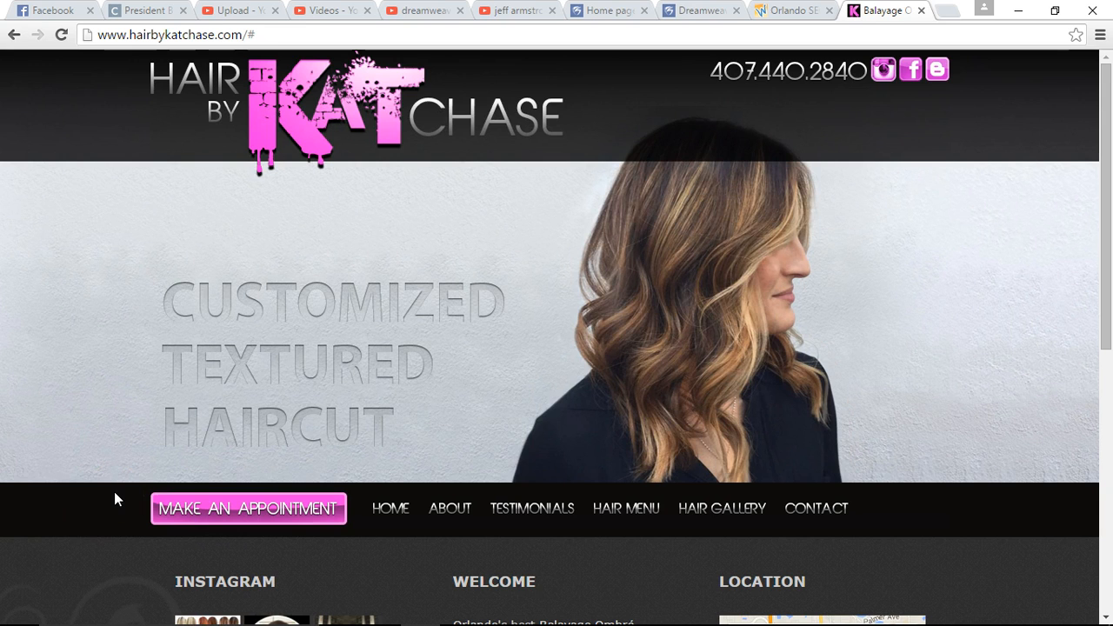
Step: Copy the web address of the appointment booking pop-up and close the pop-up
mouse_move(520, 618)
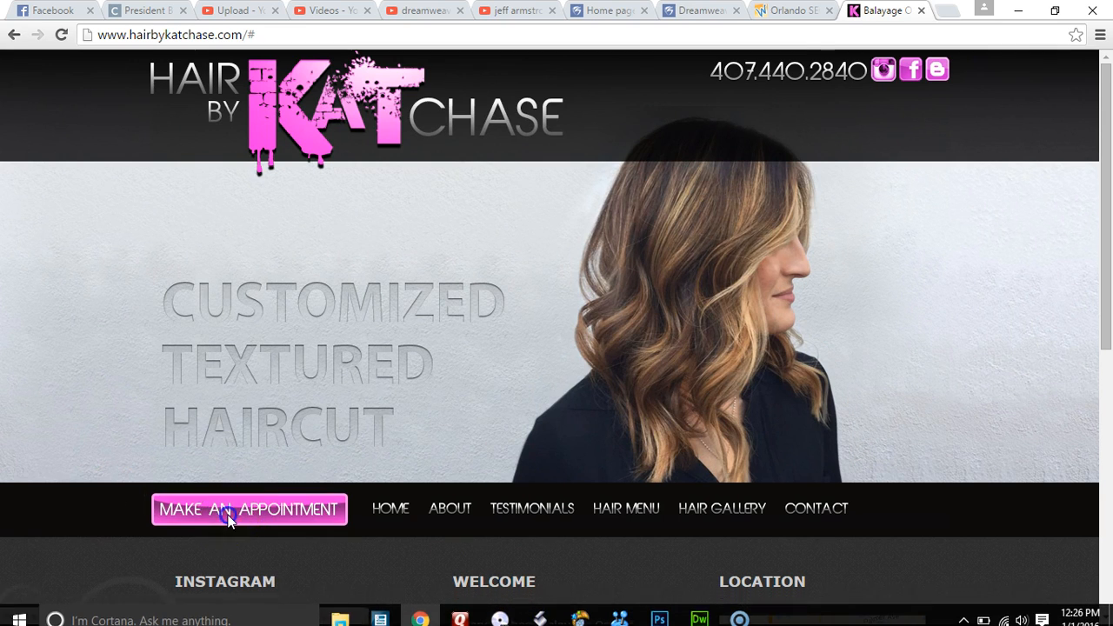
left_click(229, 513)
left_click_drag(432, 39, 26, 36)
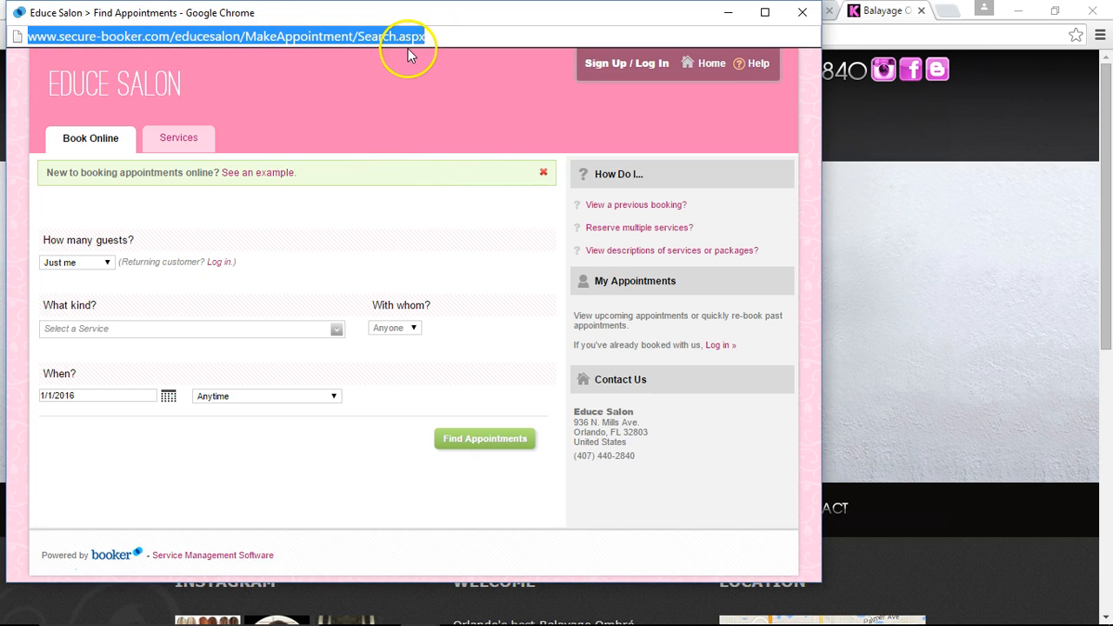
left_click(801, 13)
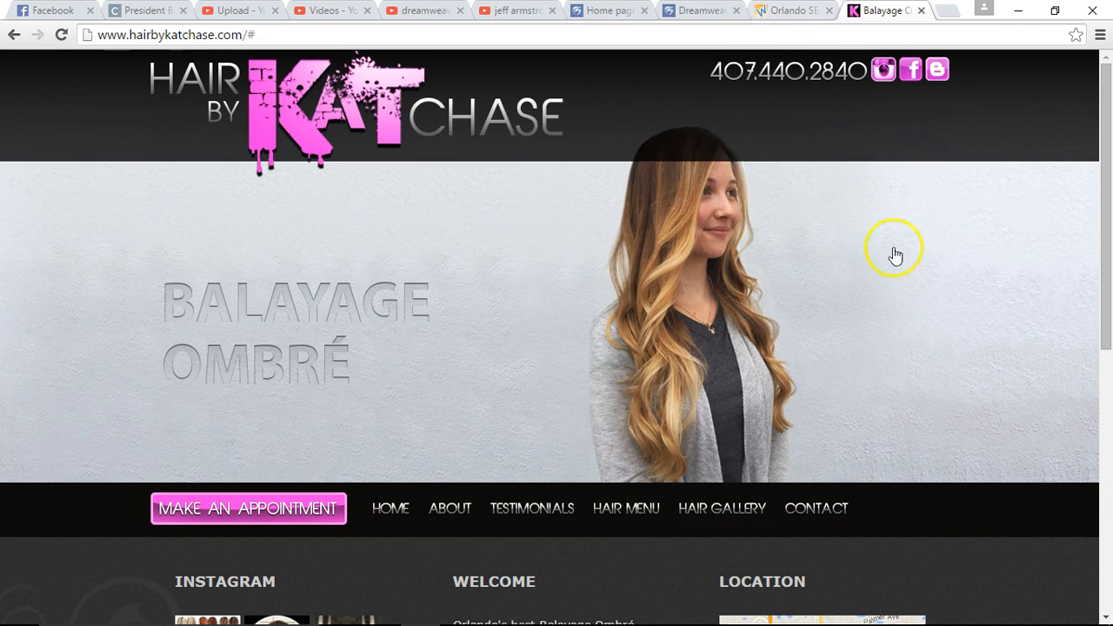
Step: Switch to Dreamweaver, open index.html from the site files, and widen the document area
left_click(699, 617)
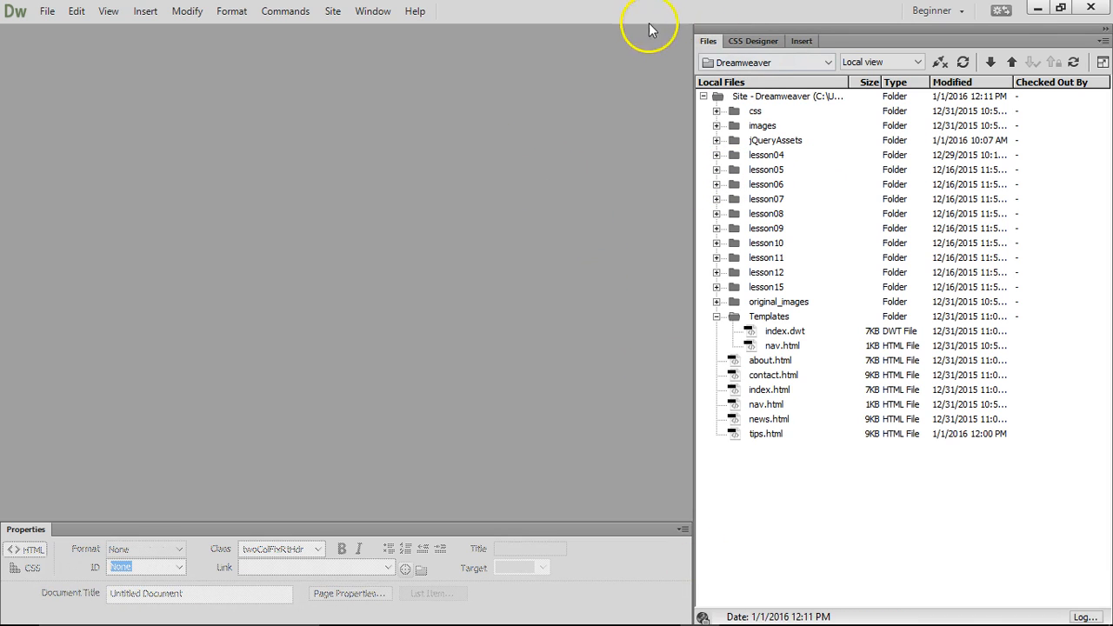
left_click(765, 391)
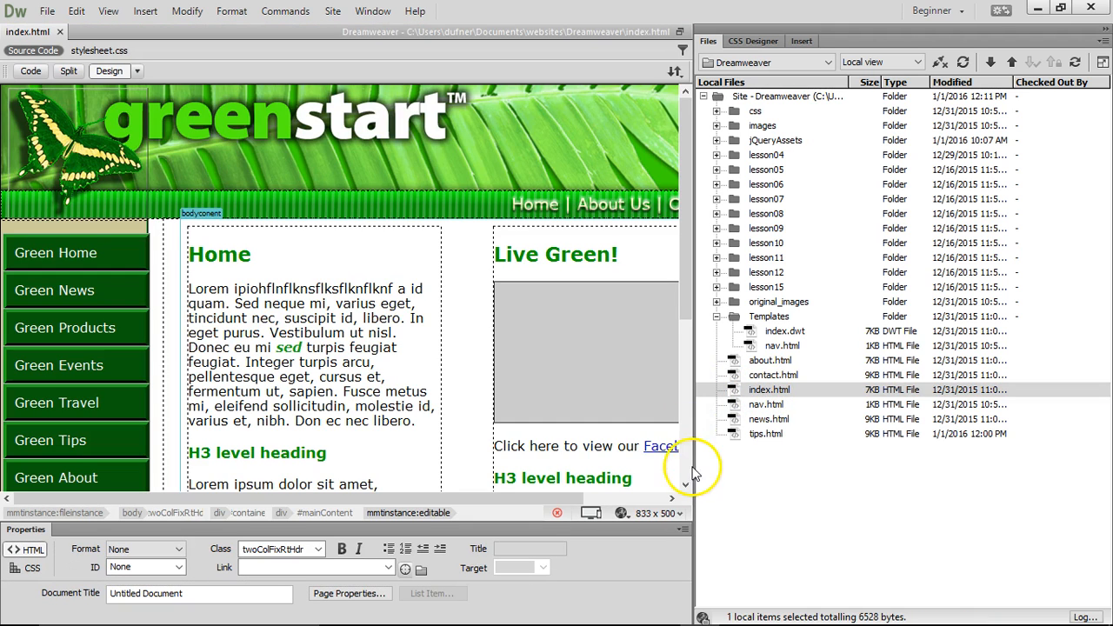
left_click_drag(701, 464, 956, 455)
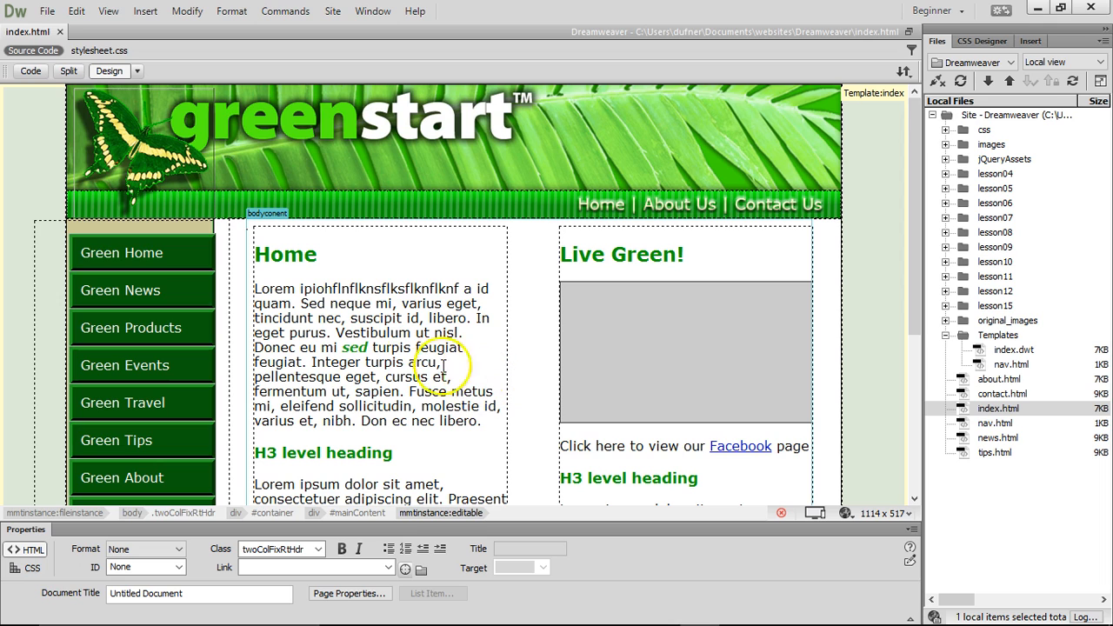
Step: Add the paragraph "Make an appoinment" between the Home heading and the first body paragraph
left_click(296, 256)
left_click(261, 288)
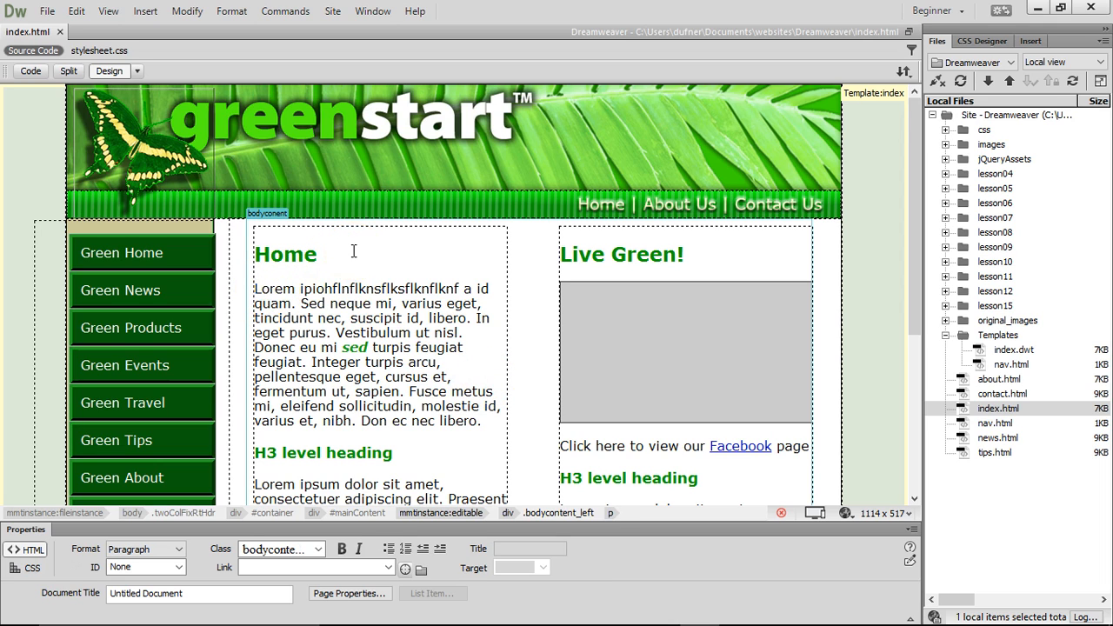
key("Return")
key("Return")
key("Up")
key("Up")
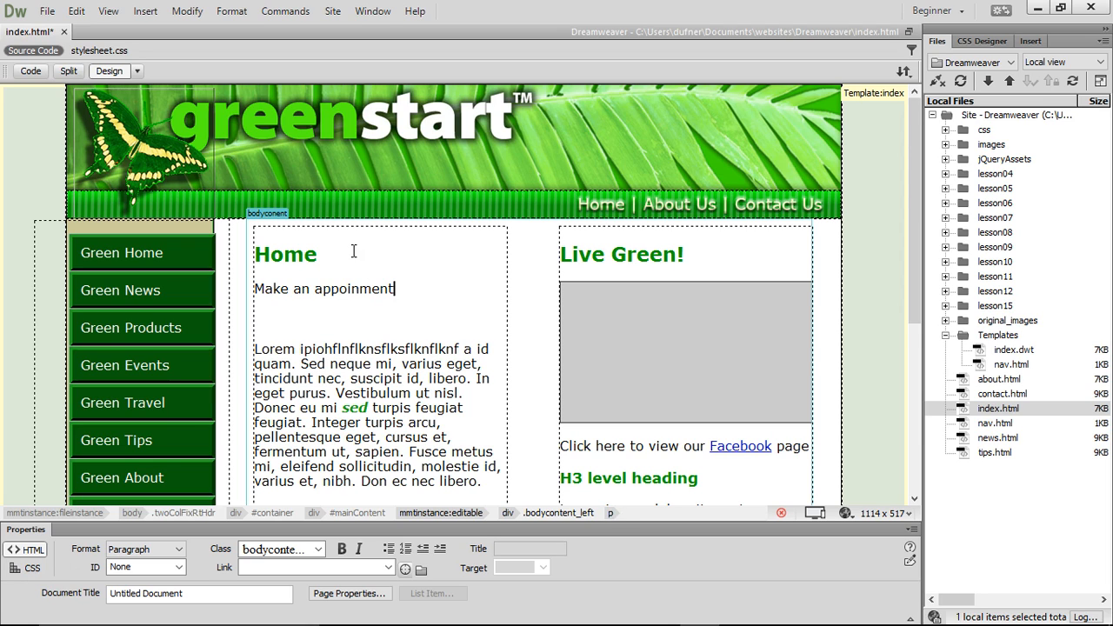
key("Delete")
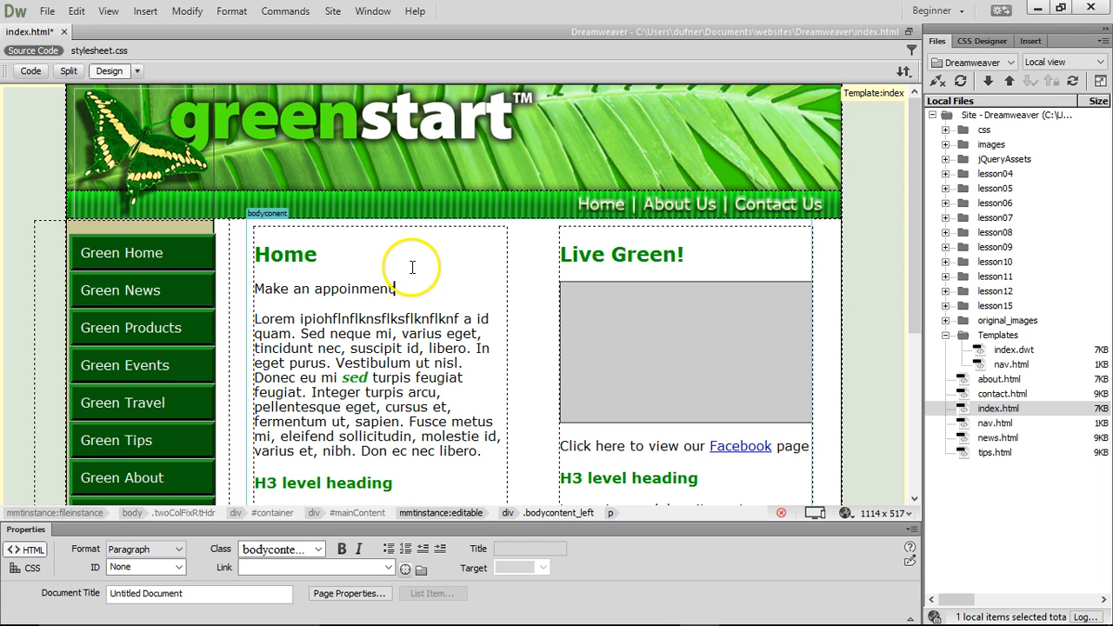
Step: Select the word "appoinment" in the new line and show the Behaviors panel clear of the text
left_click(315, 288)
left_click_drag(315, 289, 411, 290)
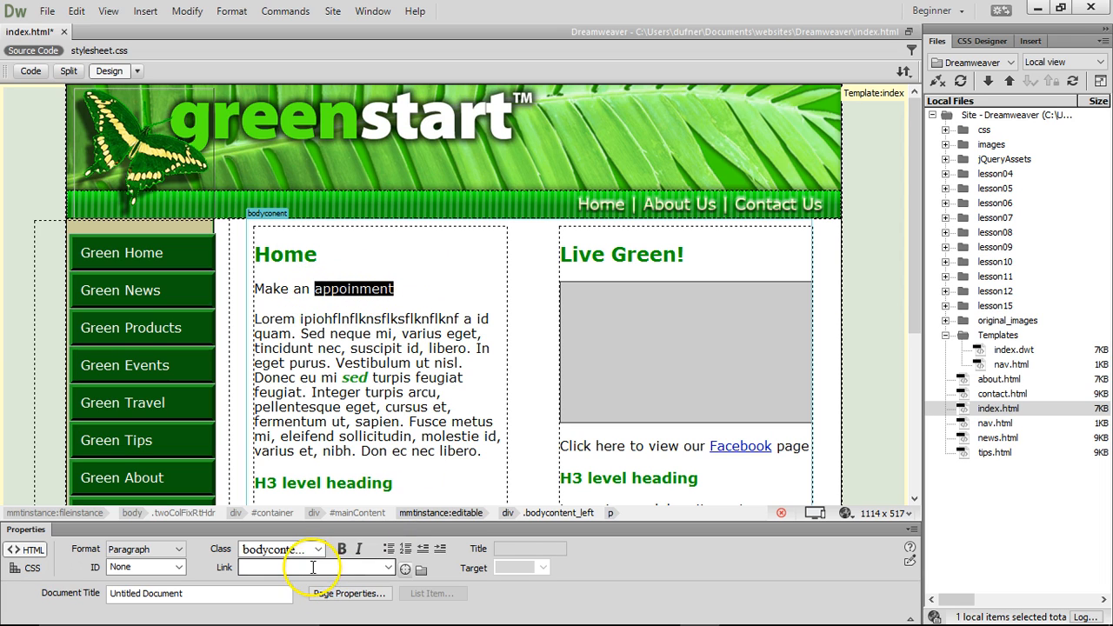
left_click(374, 12)
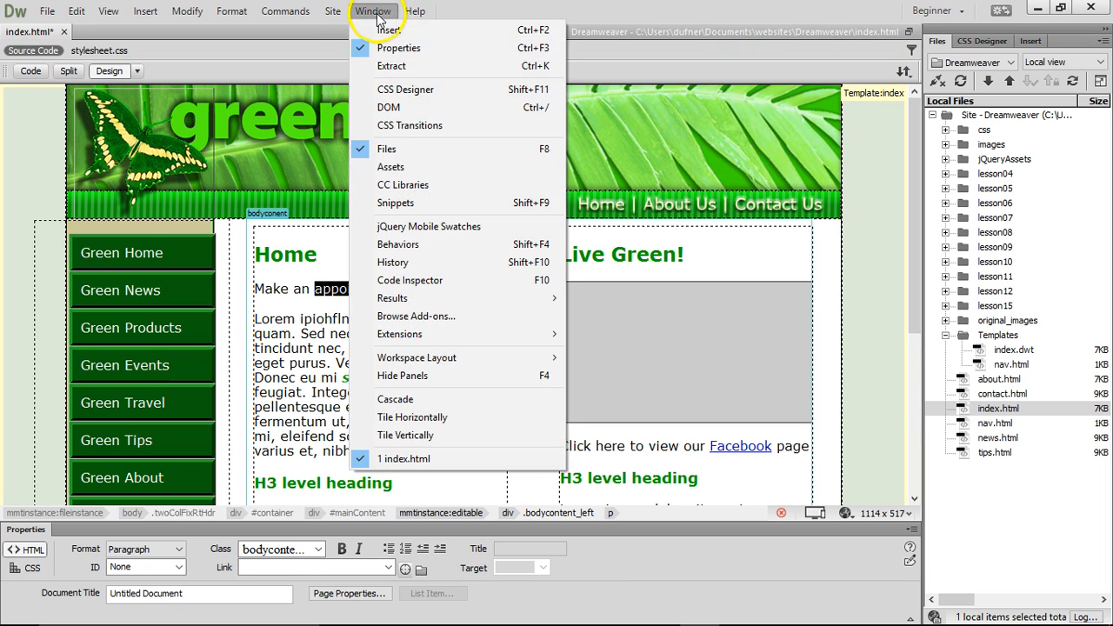
left_click(400, 245)
left_click_drag(542, 202, 654, 26)
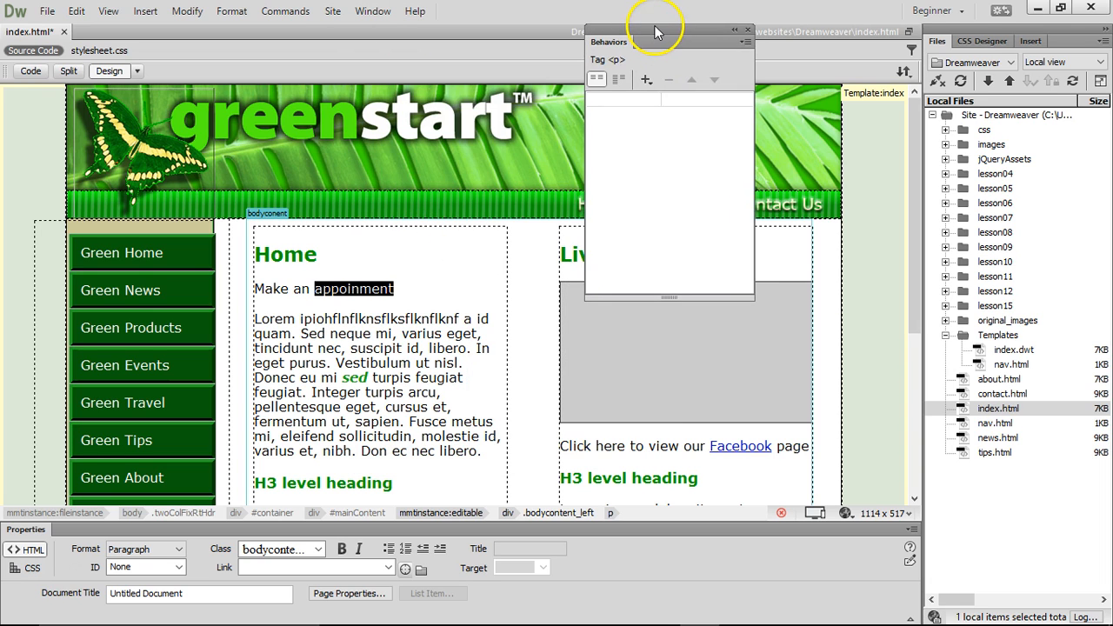
Step: Start an Open Browser Window behavior for the selected word, with the copied secure-booker.com appointment address as the URL to display
left_click(646, 81)
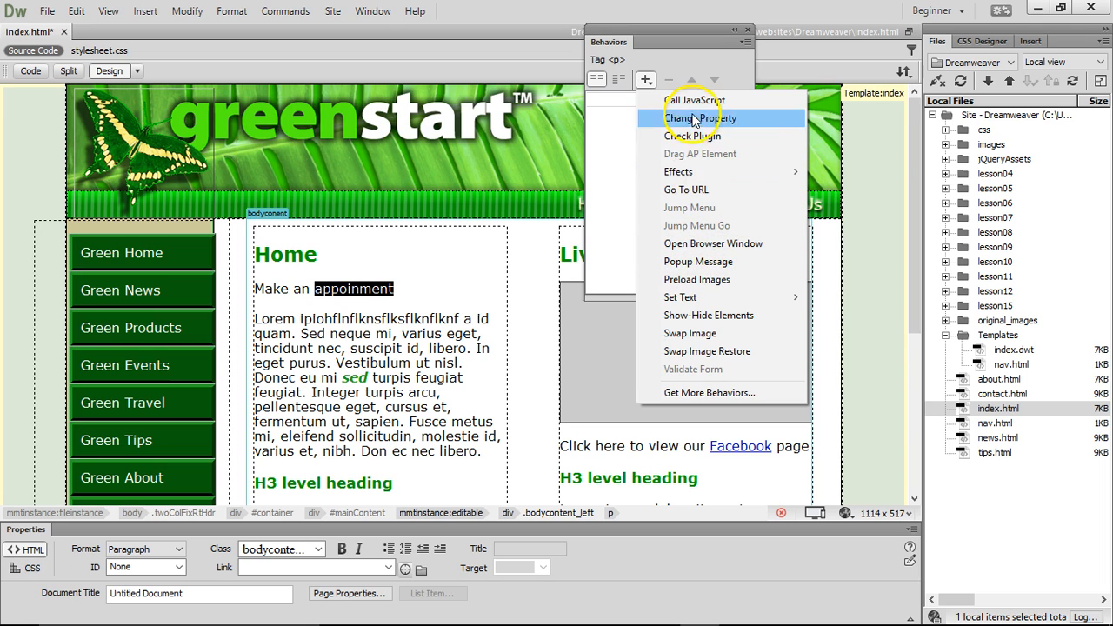
mouse_move(696, 172)
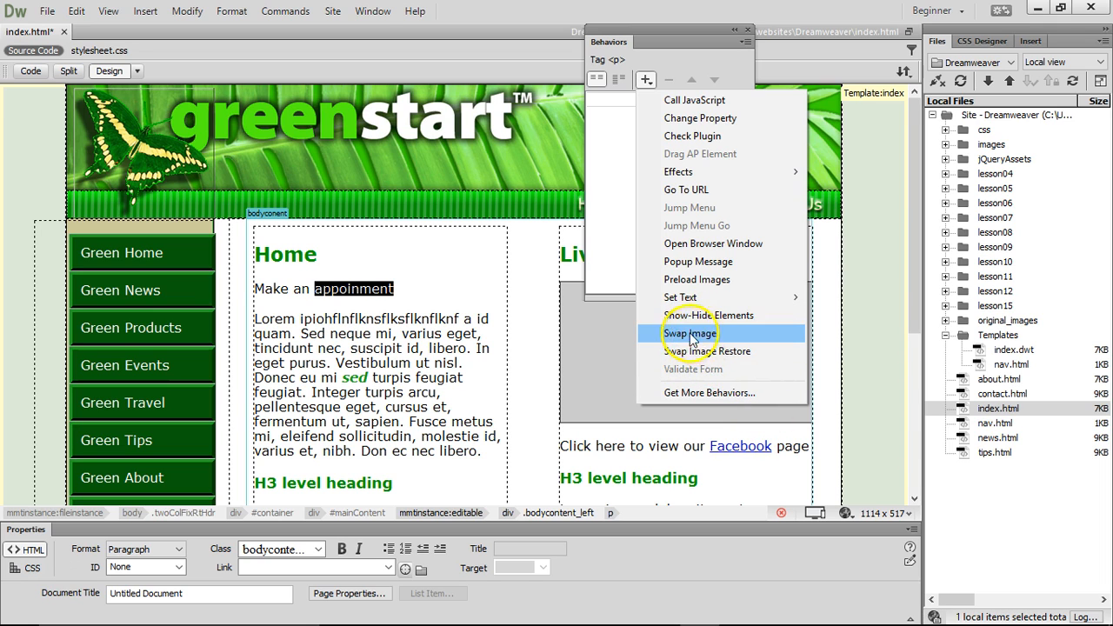
left_click(718, 245)
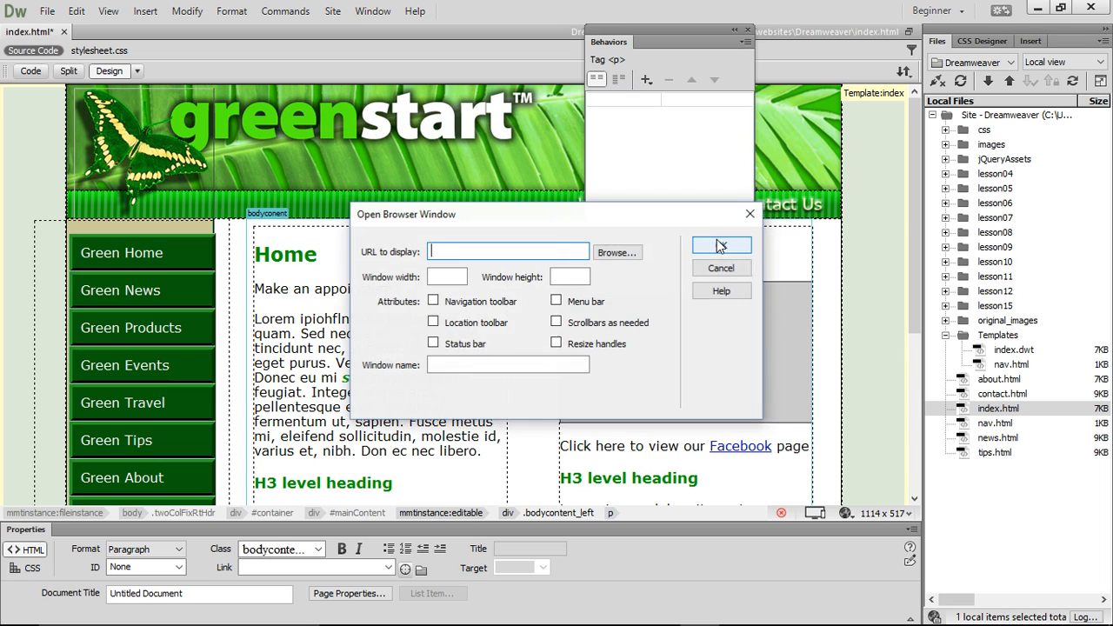
left_click_drag(625, 230, 668, 254)
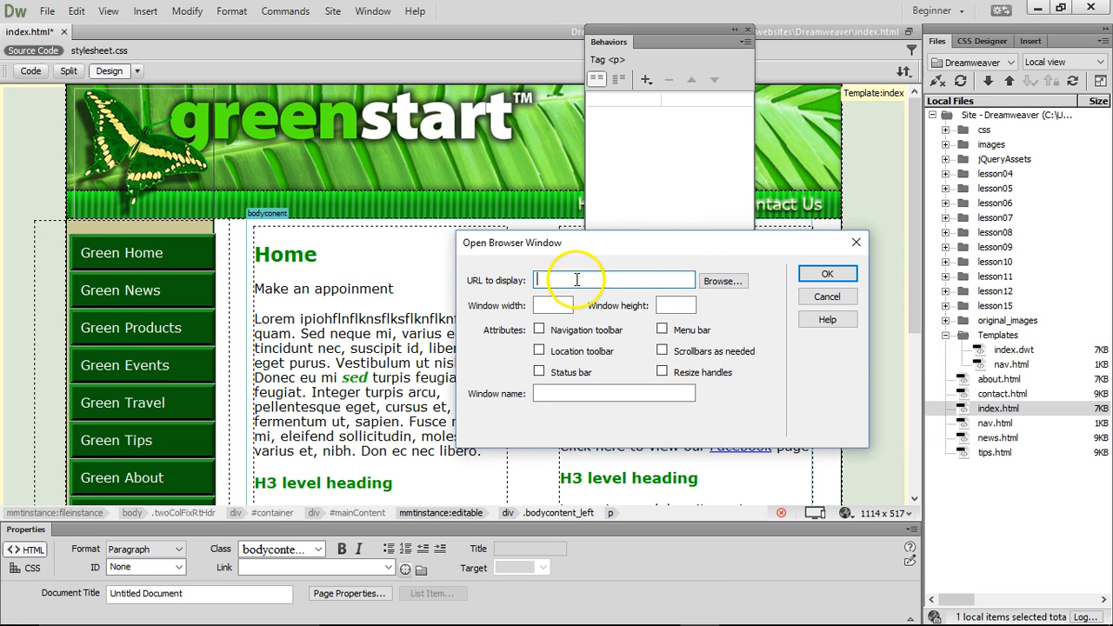
key("ctrl+v")
left_click_drag(573, 280, 510, 276)
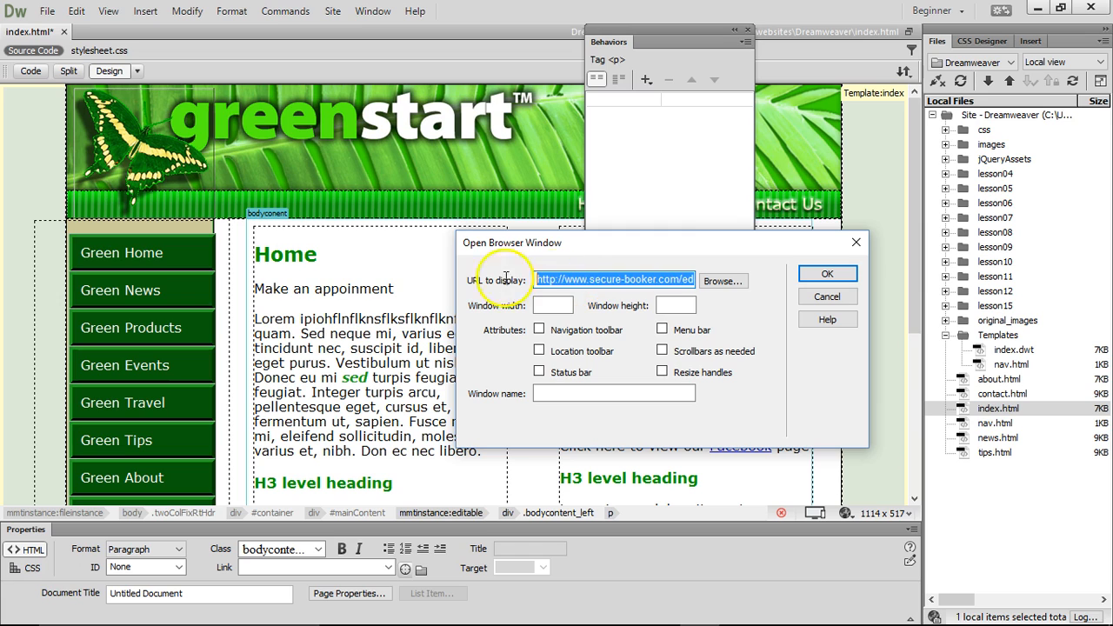
left_click(591, 278)
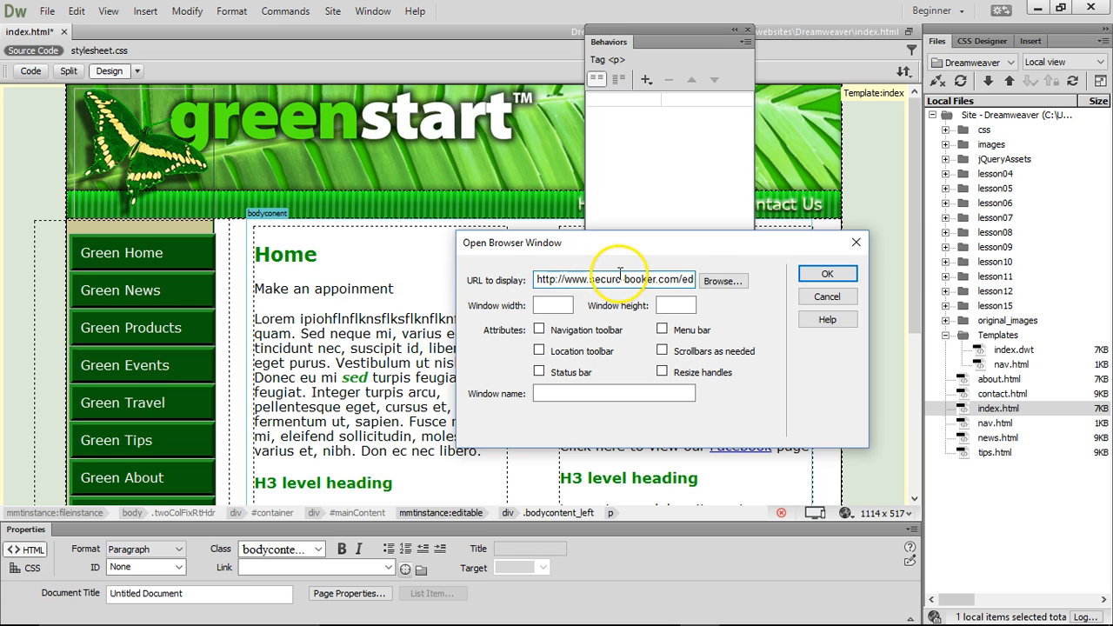
Step: Give the pop-up window a width of 600, a height of 600 and a menu bar, and apply the behavior
left_click(564, 305)
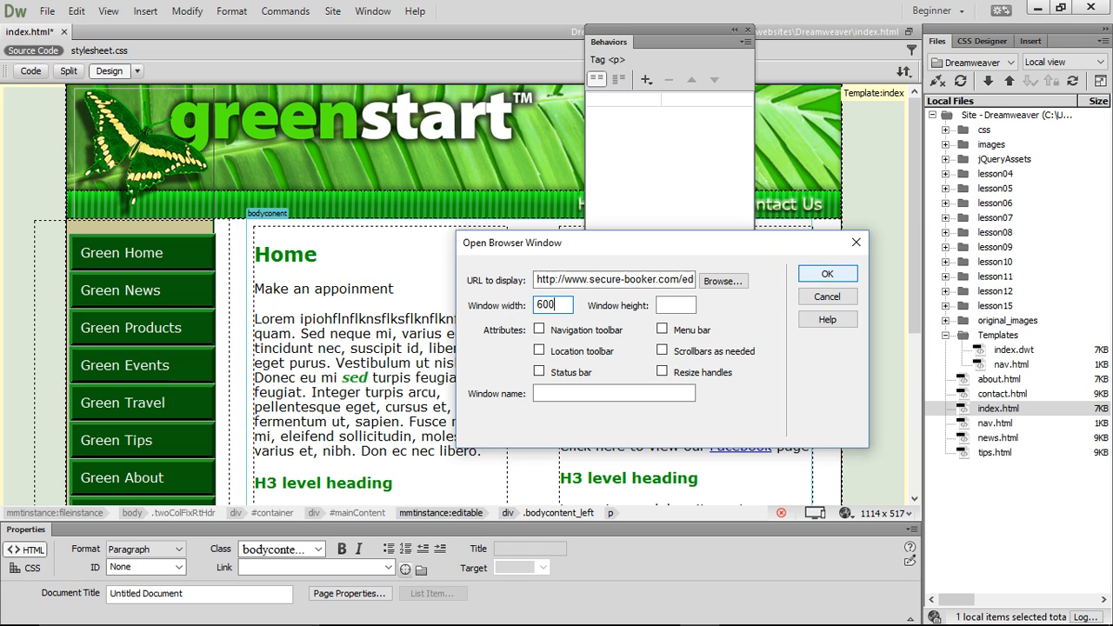
left_click(672, 307)
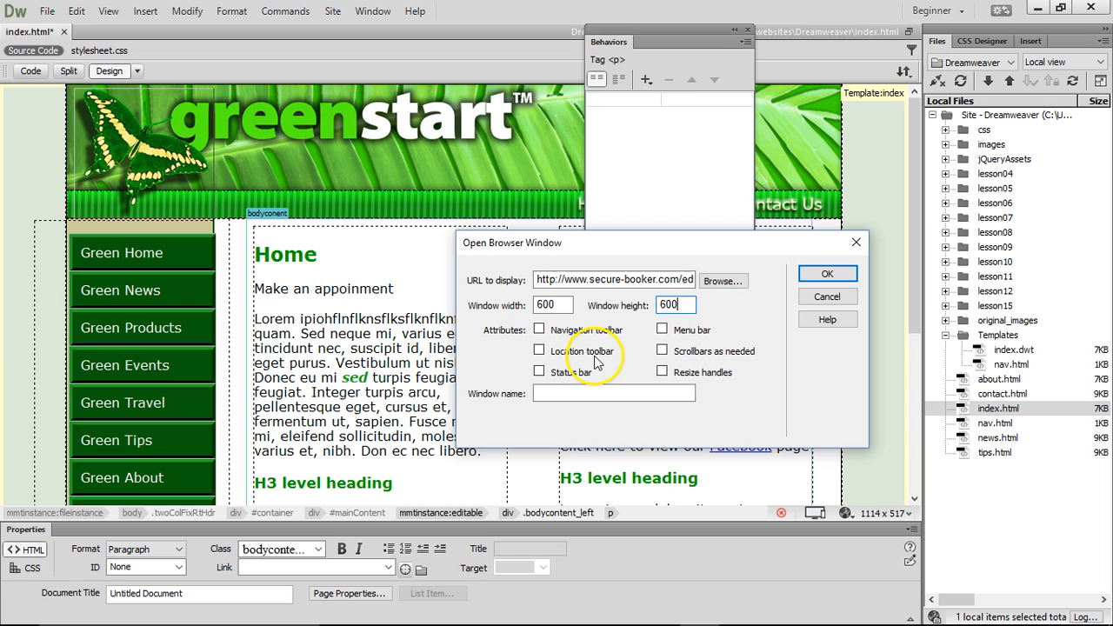
left_click(666, 331)
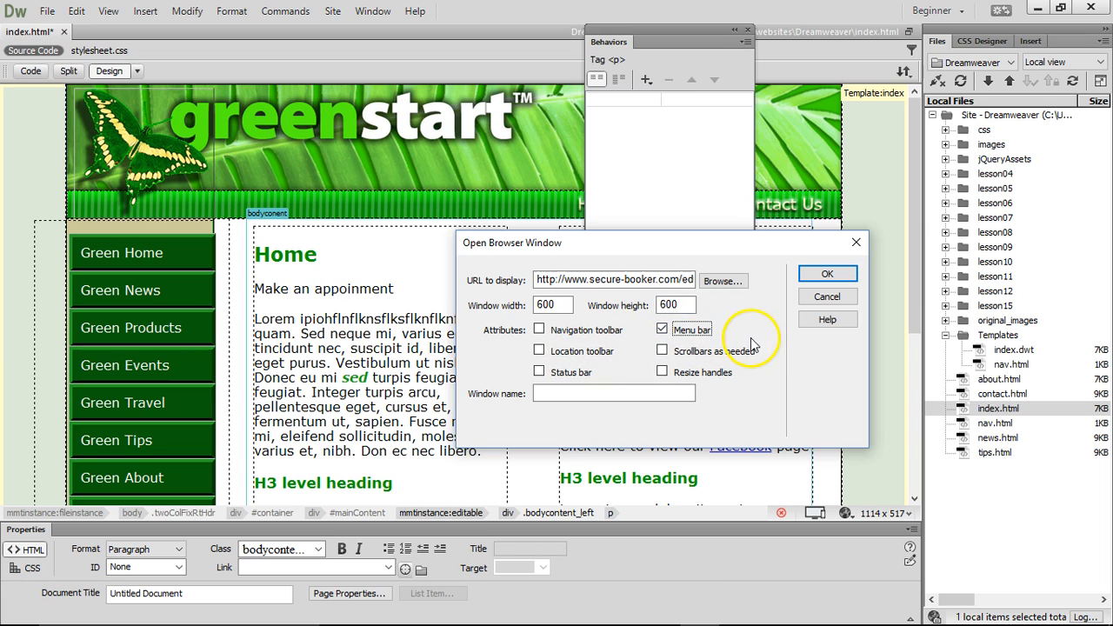
left_click(822, 274)
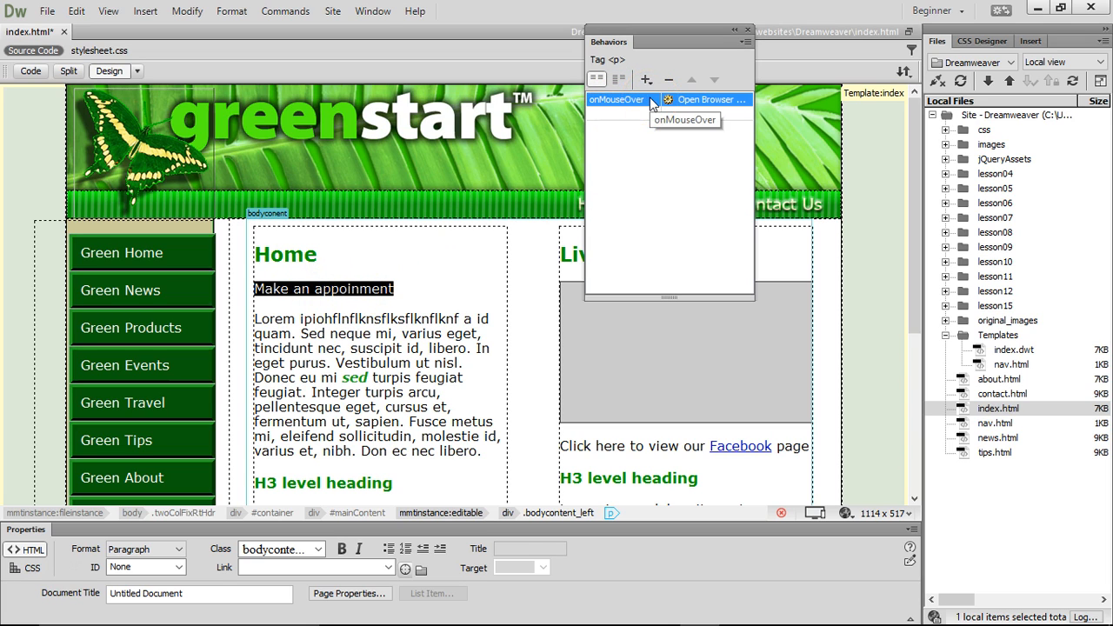
left_click(422, 288)
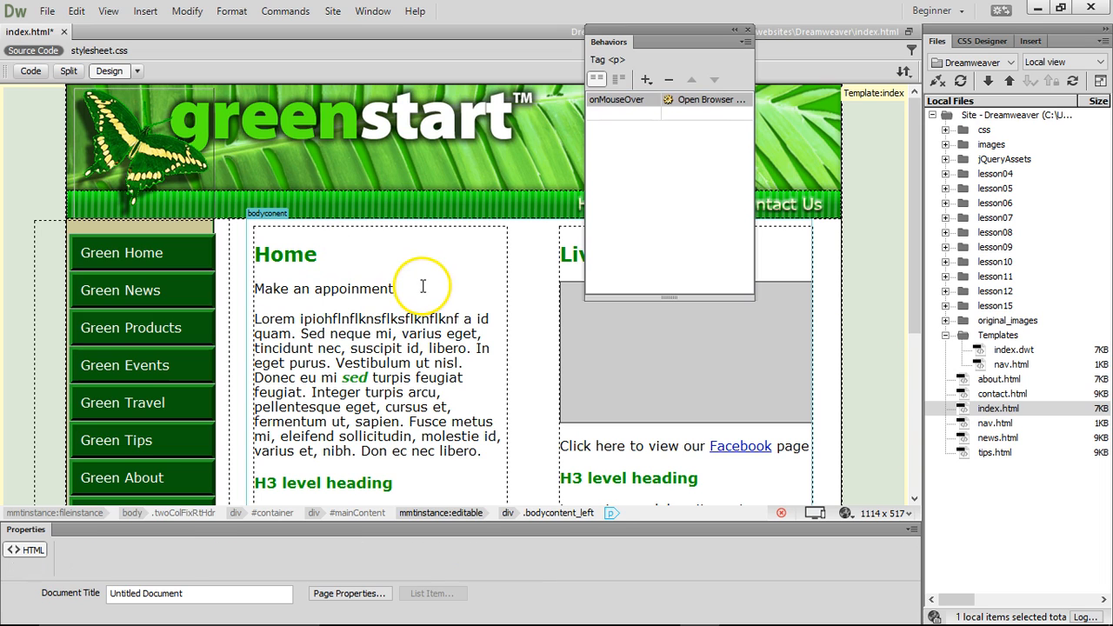
Step: Save index.html and preview it in Google Chrome, reloading the page
left_click(845, 513)
left_click(887, 519)
left_click(492, 356)
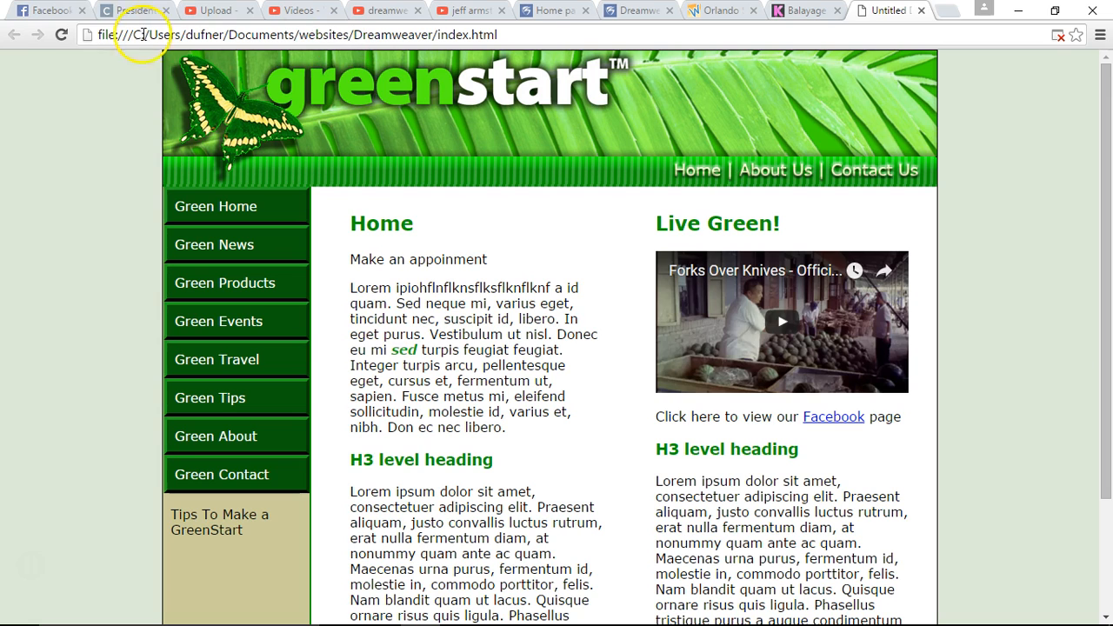
left_click(65, 37)
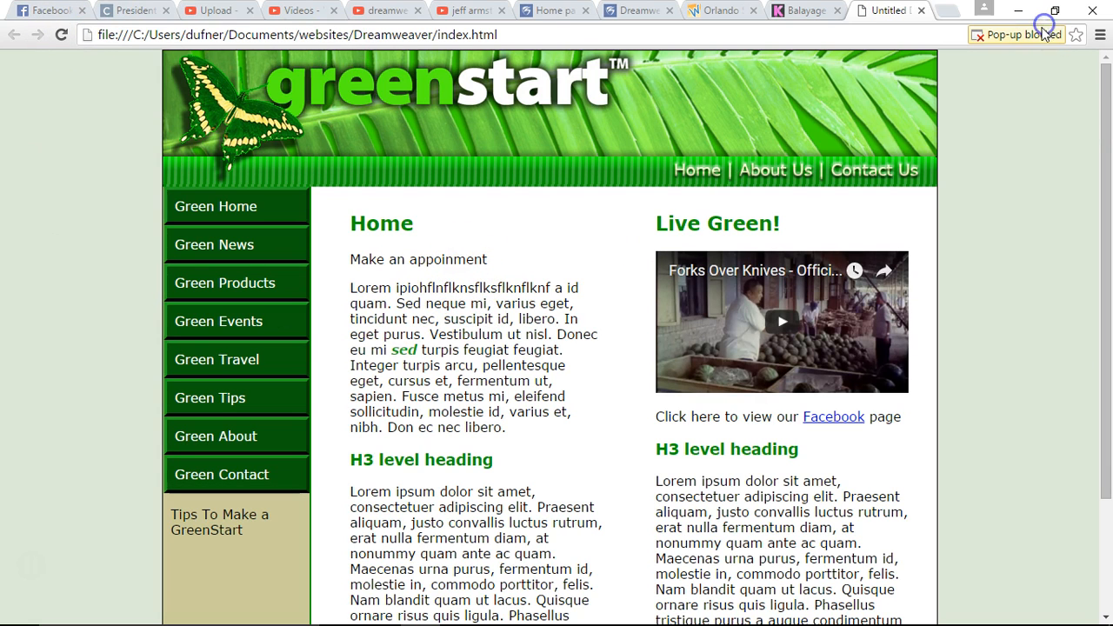
Step: Always allow pop-ups from the local index.html page in Chrome
left_click(1043, 34)
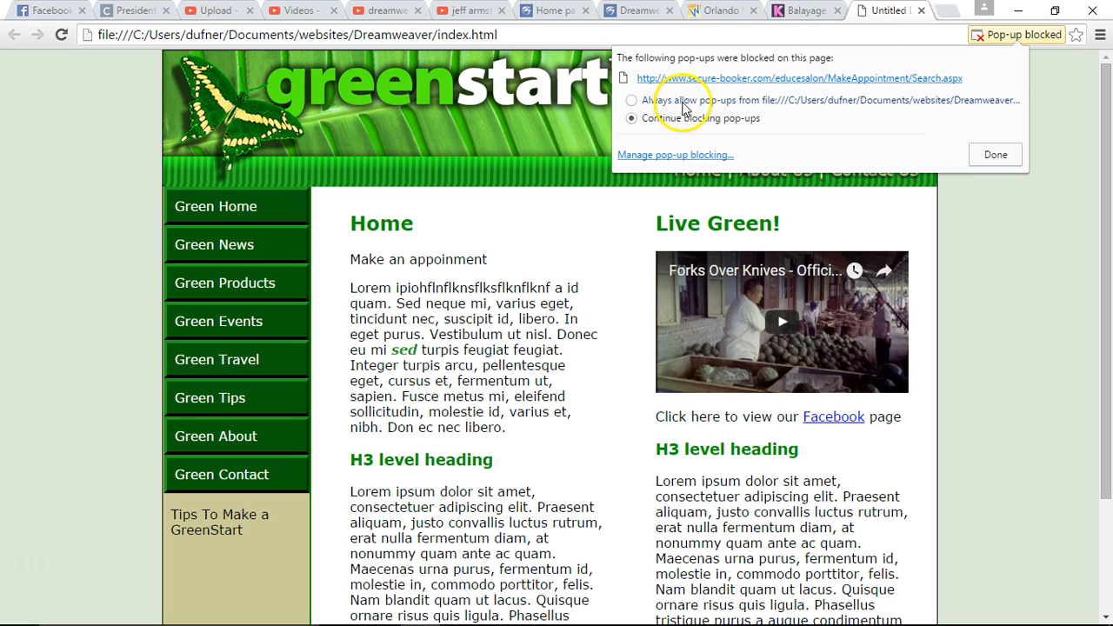
left_click(632, 101)
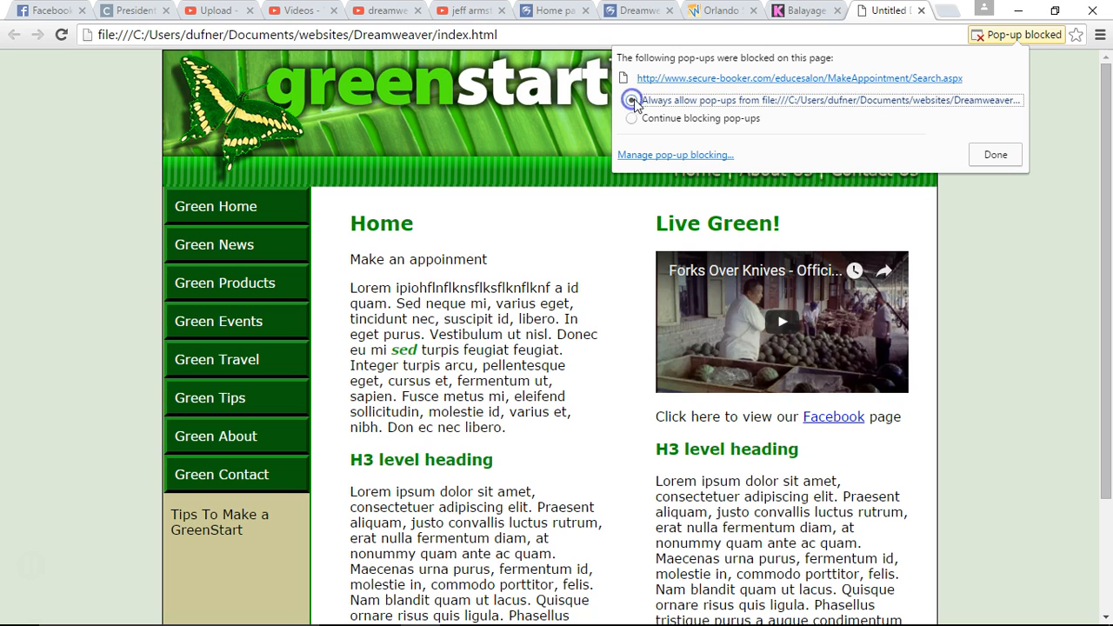
left_click(996, 154)
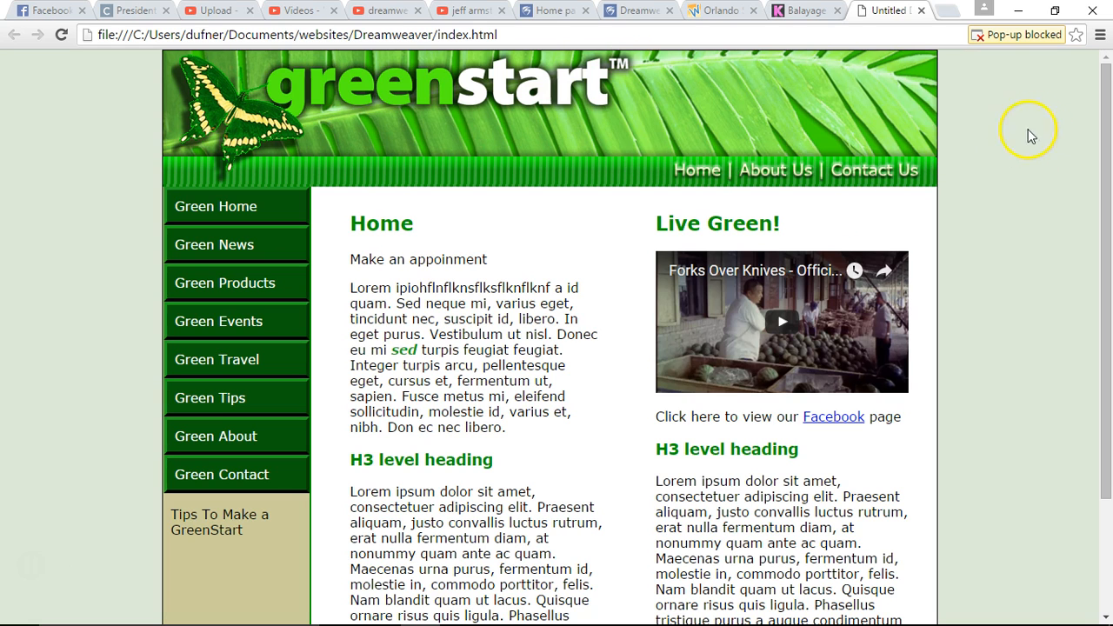
Step: Test the mouse-over trigger on "Make an appoinment" twice, closing the booking pop-up each time
left_click(467, 263)
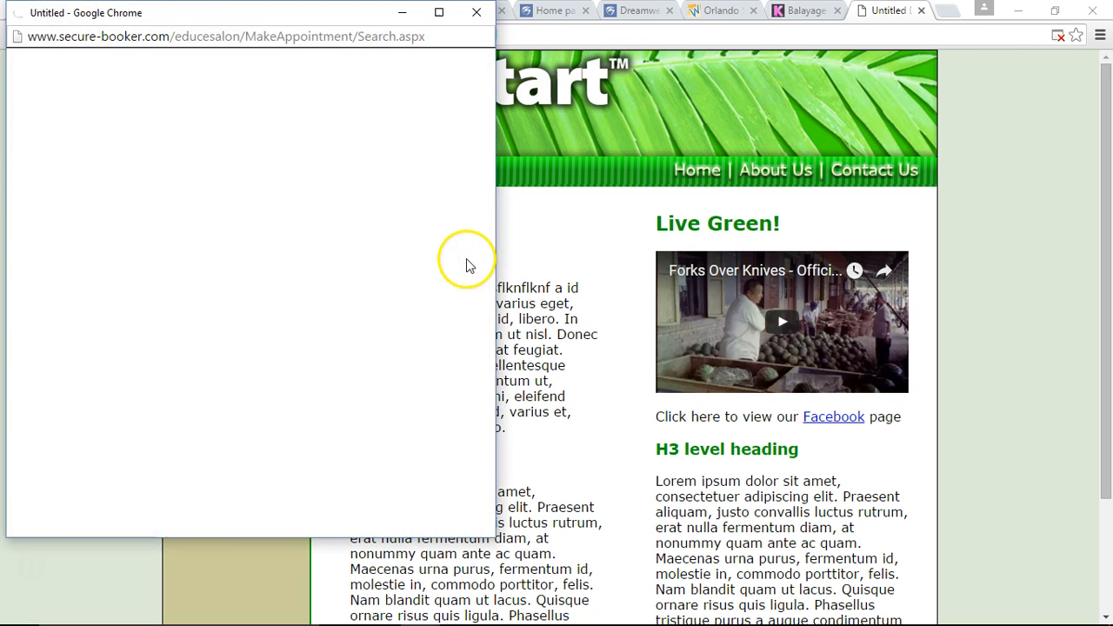
left_click_drag(396, 19, 603, 66)
left_click(679, 63)
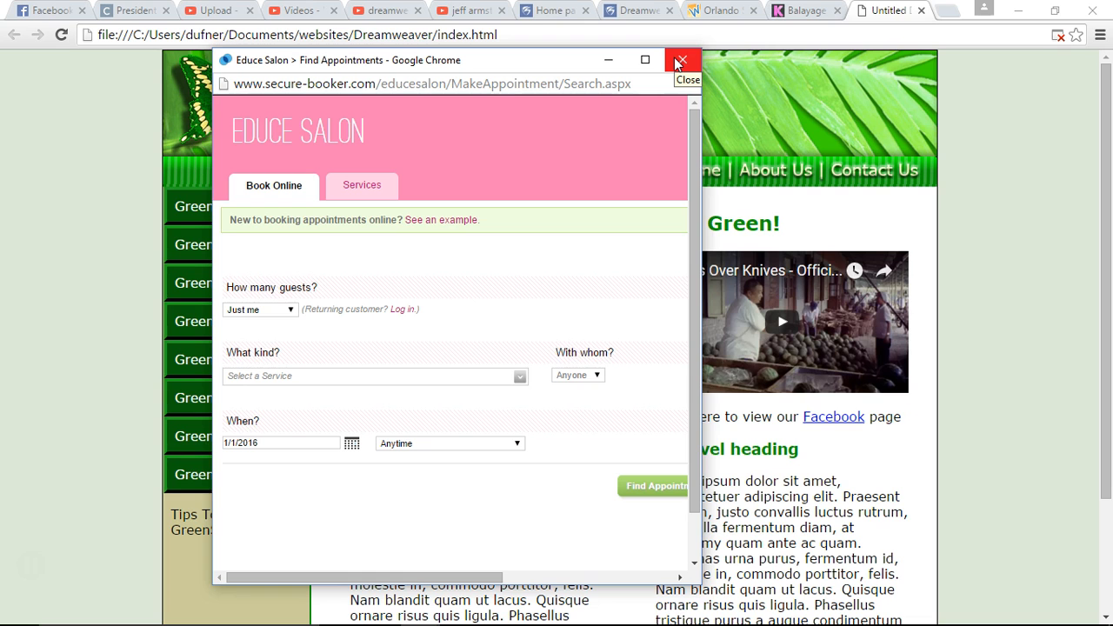
left_click(679, 63)
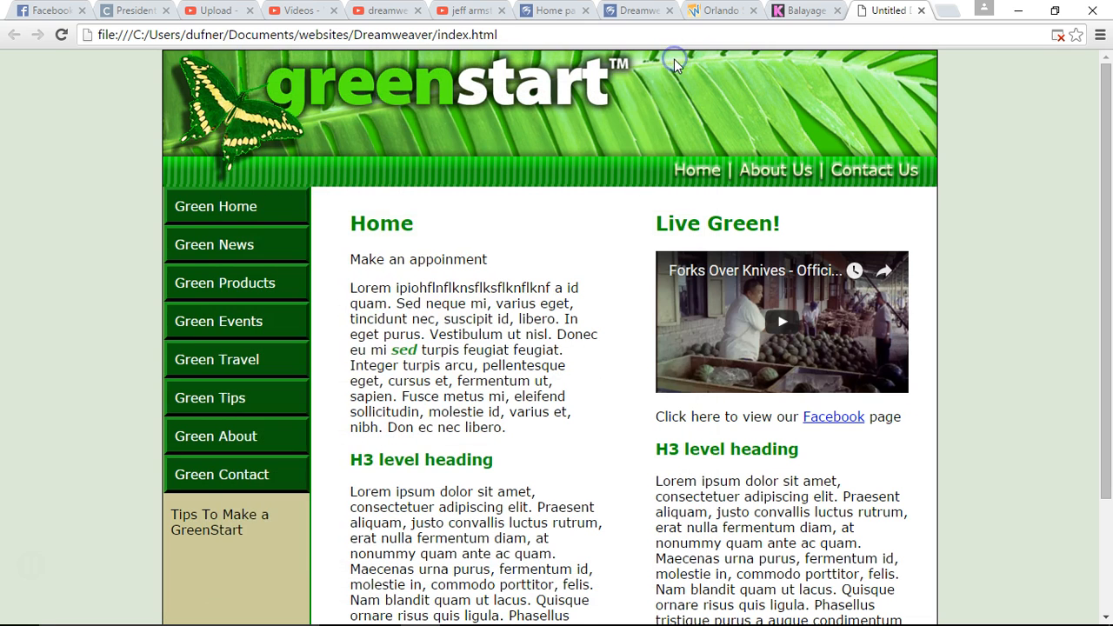
left_click(557, 292)
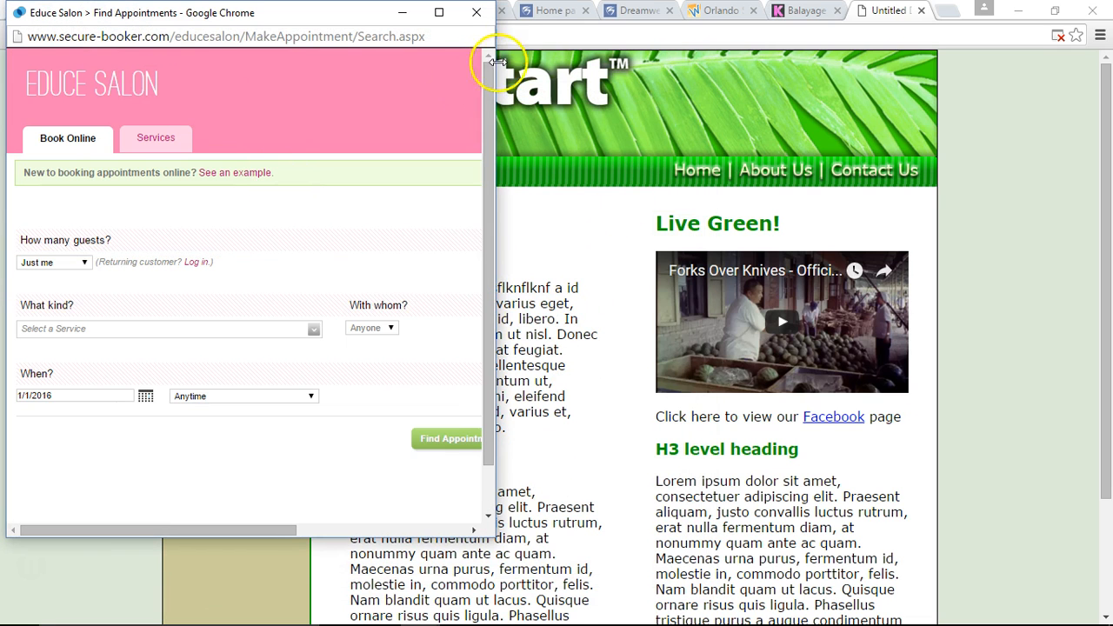
left_click(477, 13)
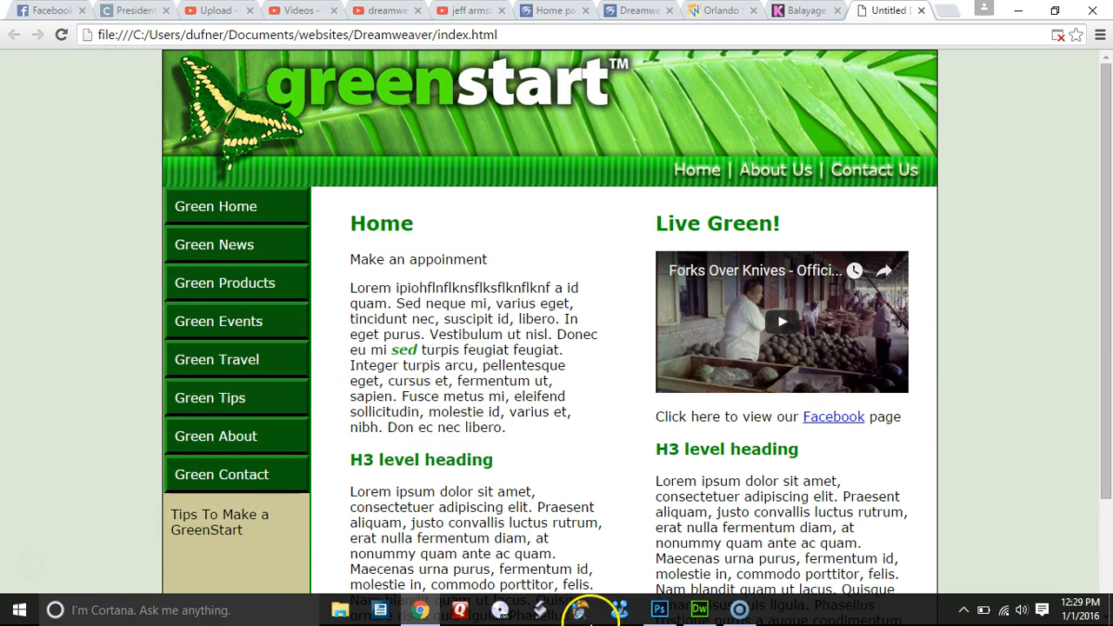
Step: Switch to Dreamweaver and change the trigger event of the "Make an appoinment" Open Browser Window behavior to onClick
left_click(699, 611)
left_click_drag(409, 290, 248, 291)
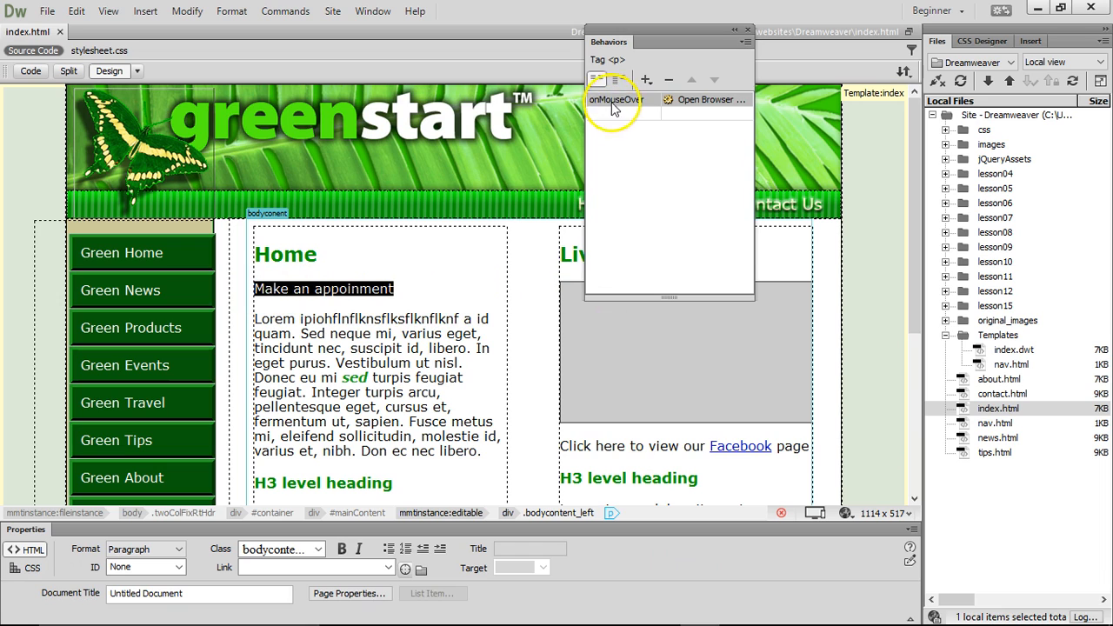
left_click(642, 99)
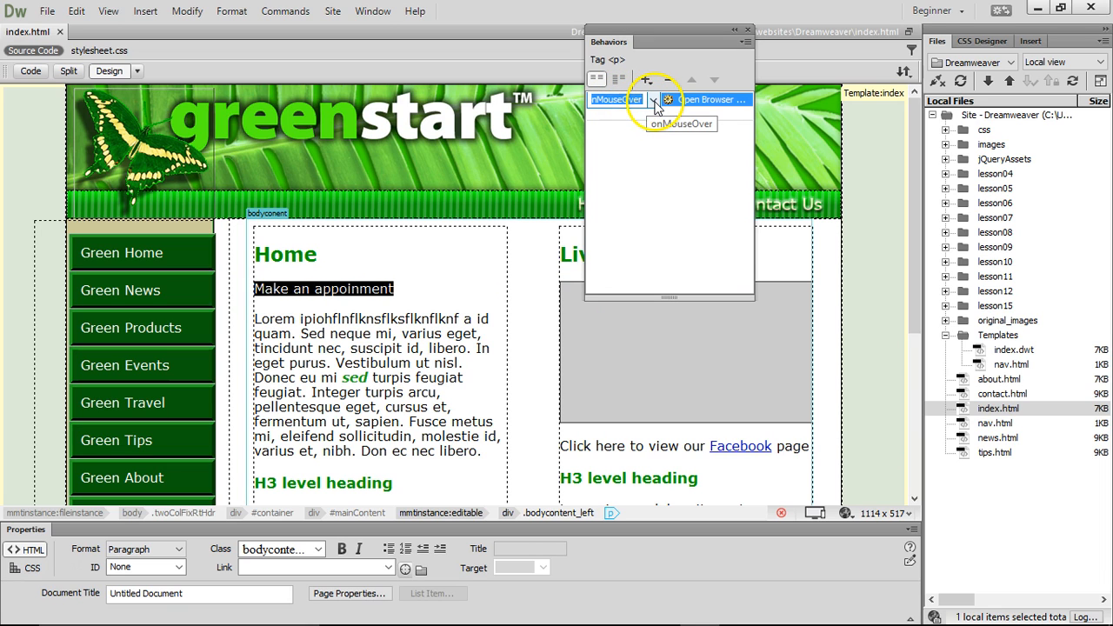
left_click(653, 100)
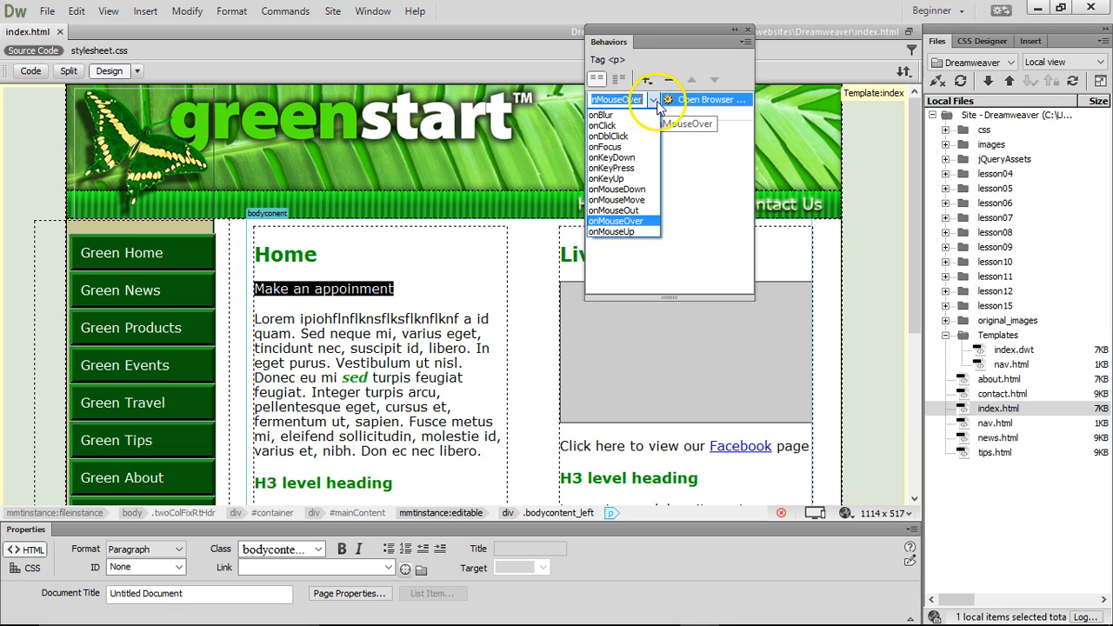
left_click(612, 127)
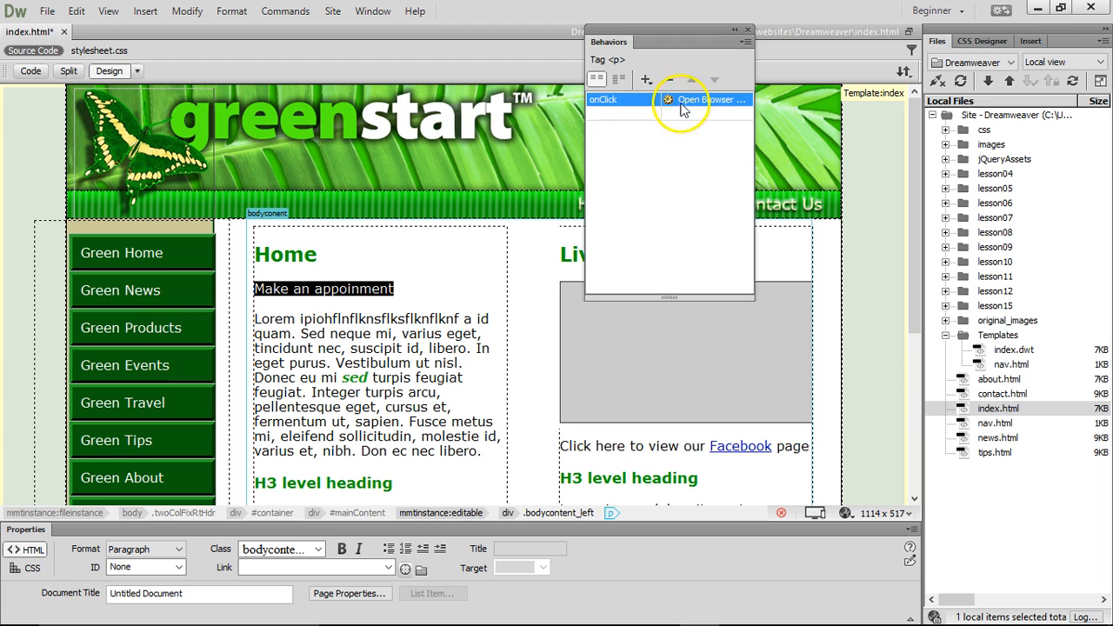
left_click_drag(437, 348, 432, 363)
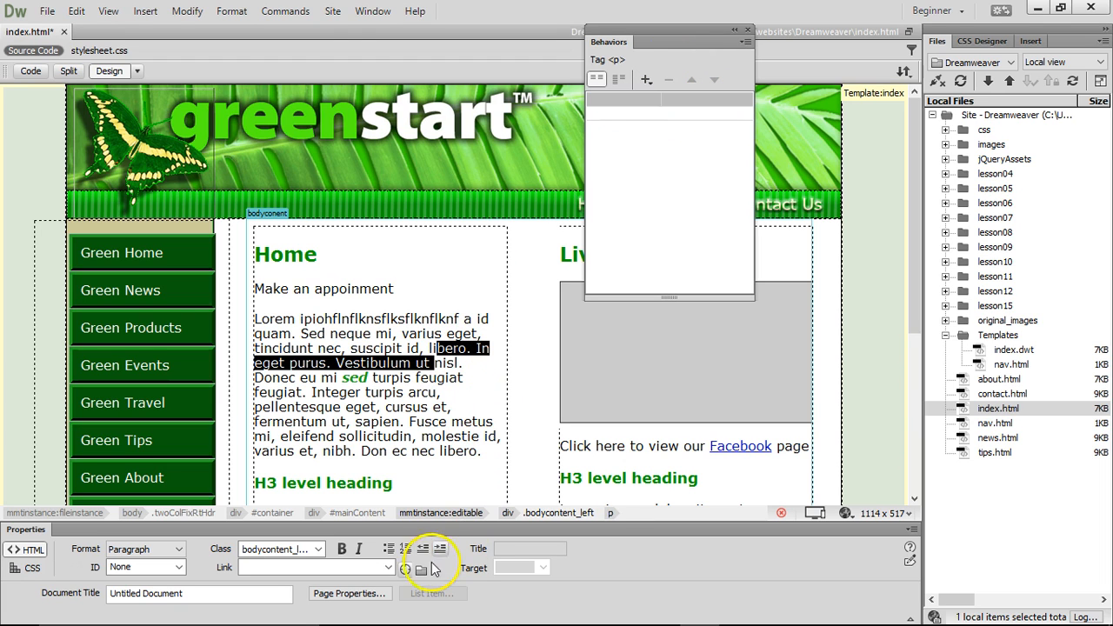
Step: Save and preview index.html in Google Chrome, and test the appointment pop-up from its text line, closing it again
left_click(845, 513)
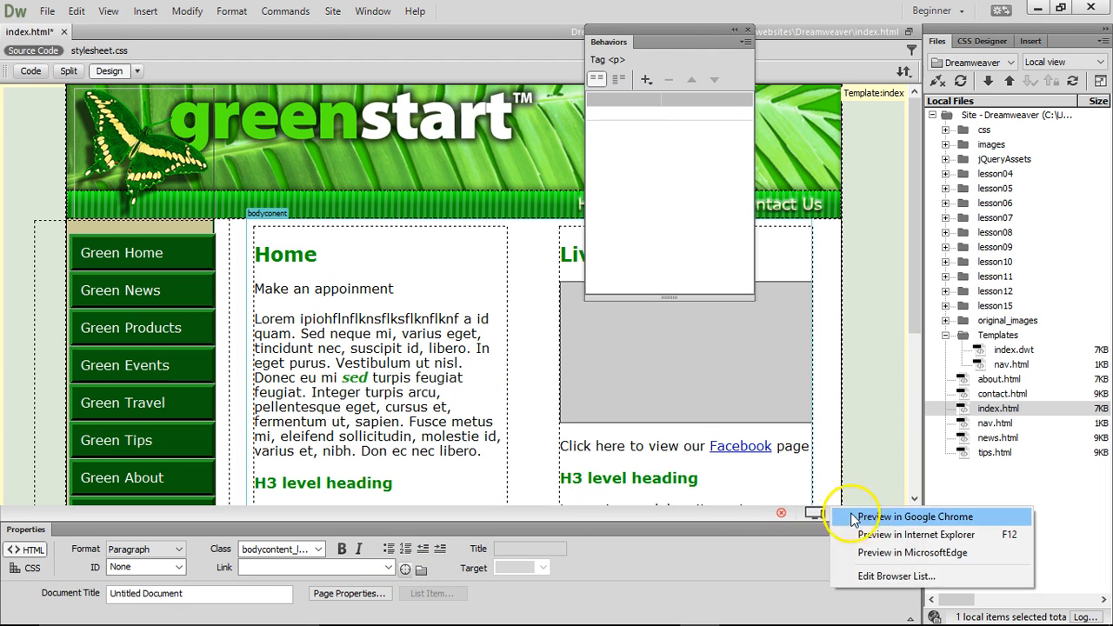
left_click(870, 516)
left_click(494, 355)
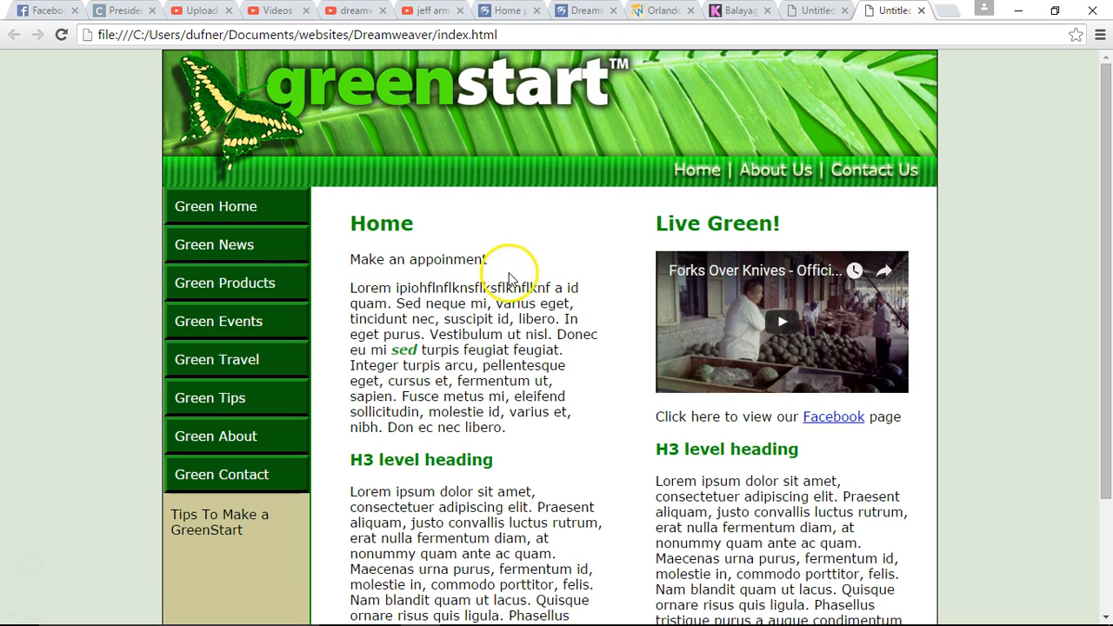
left_click(451, 259)
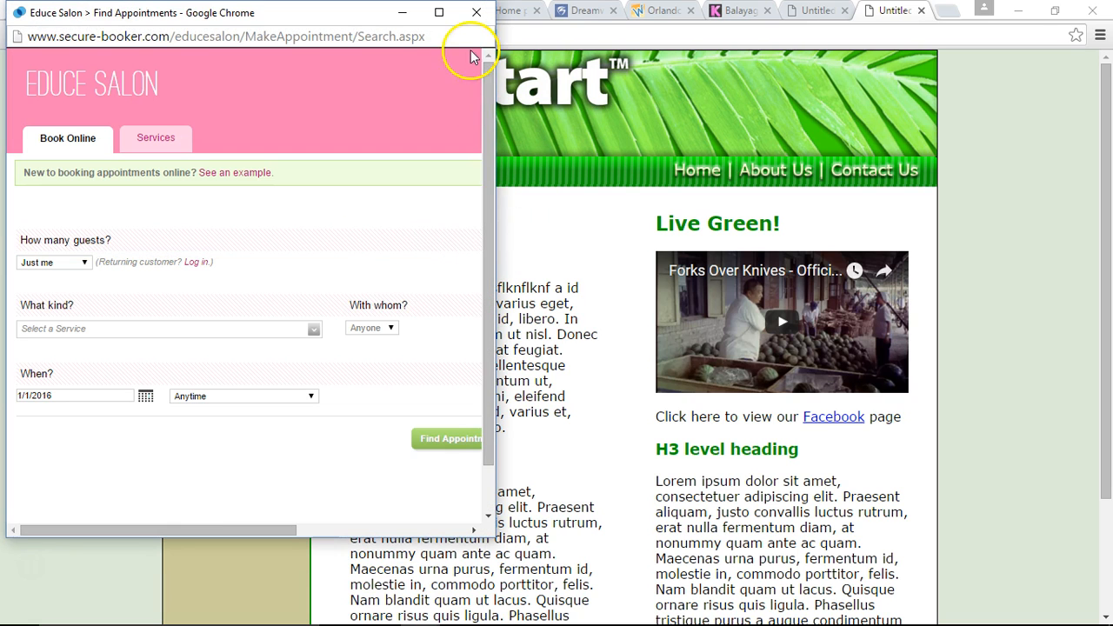
left_click(476, 15)
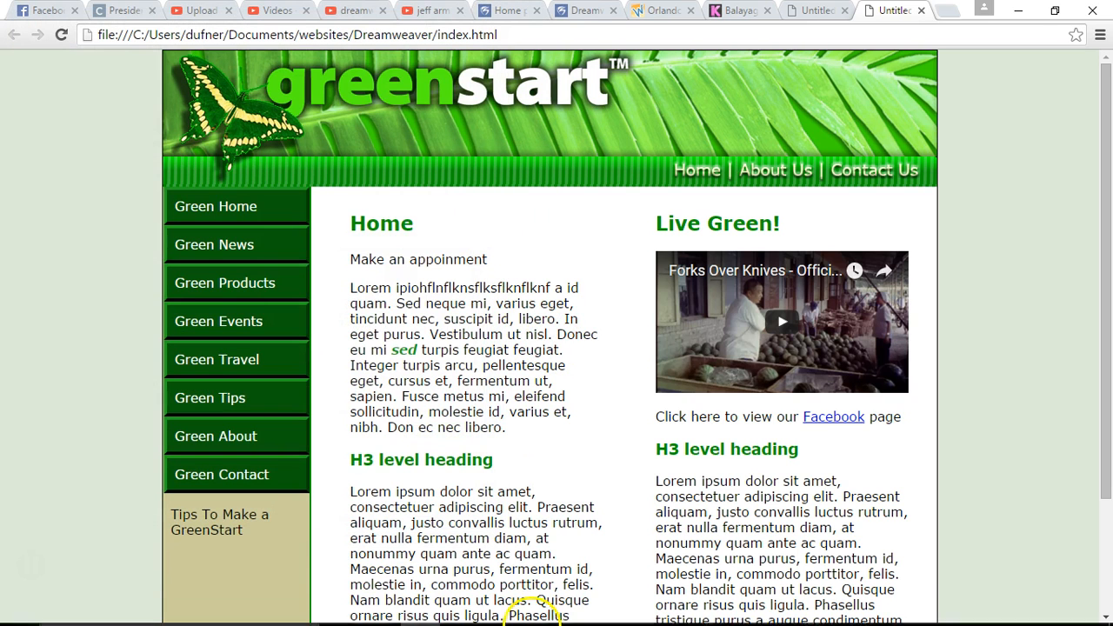
Step: Return to Dreamweaver and examine the source code of the "Make an appoinment" paragraph, with the Behaviors panel moved clear of it
left_click(701, 607)
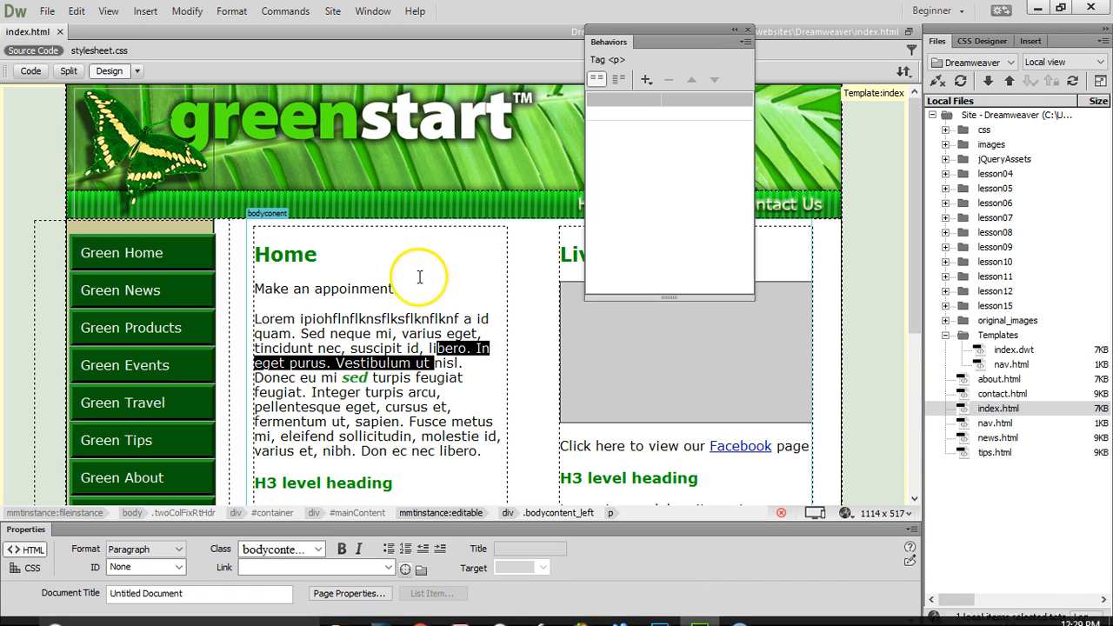
left_click(324, 290)
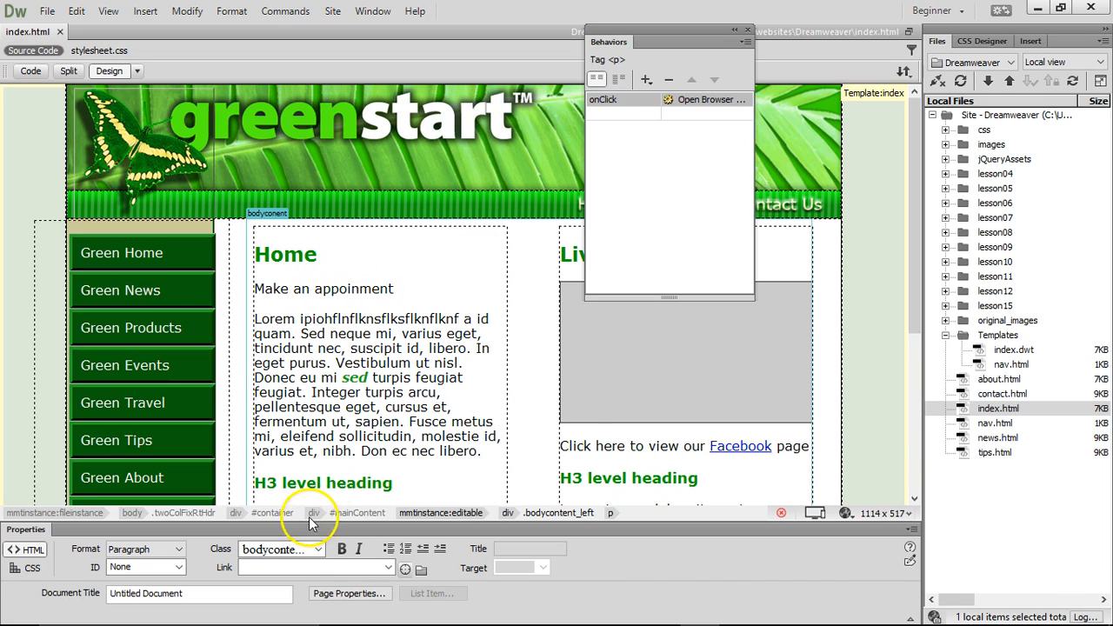
left_click_drag(400, 288, 261, 253)
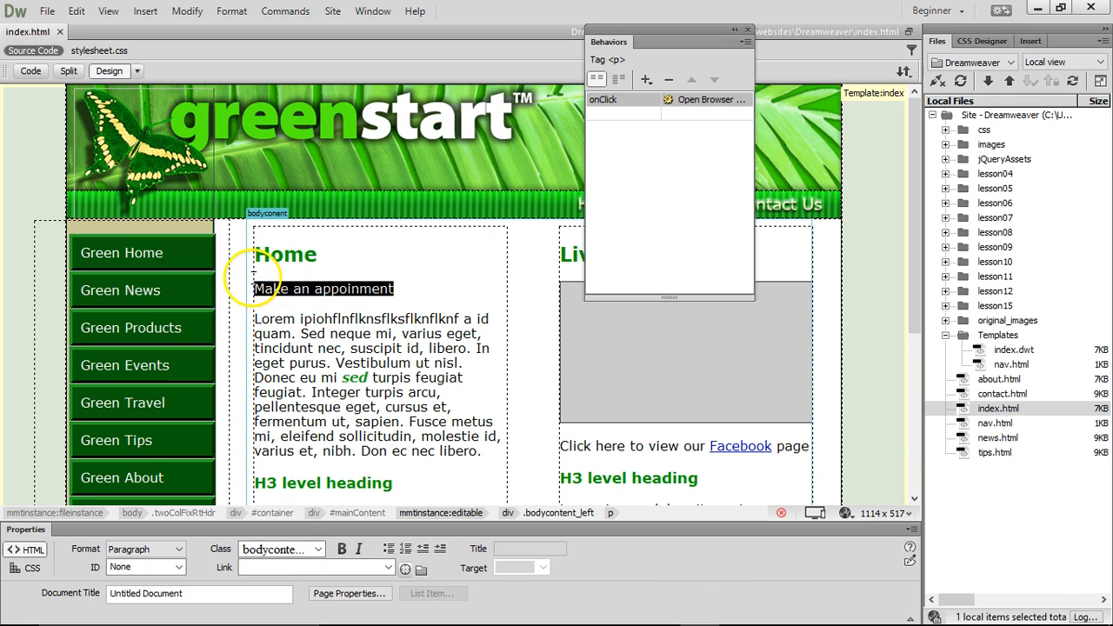
left_click(30, 71)
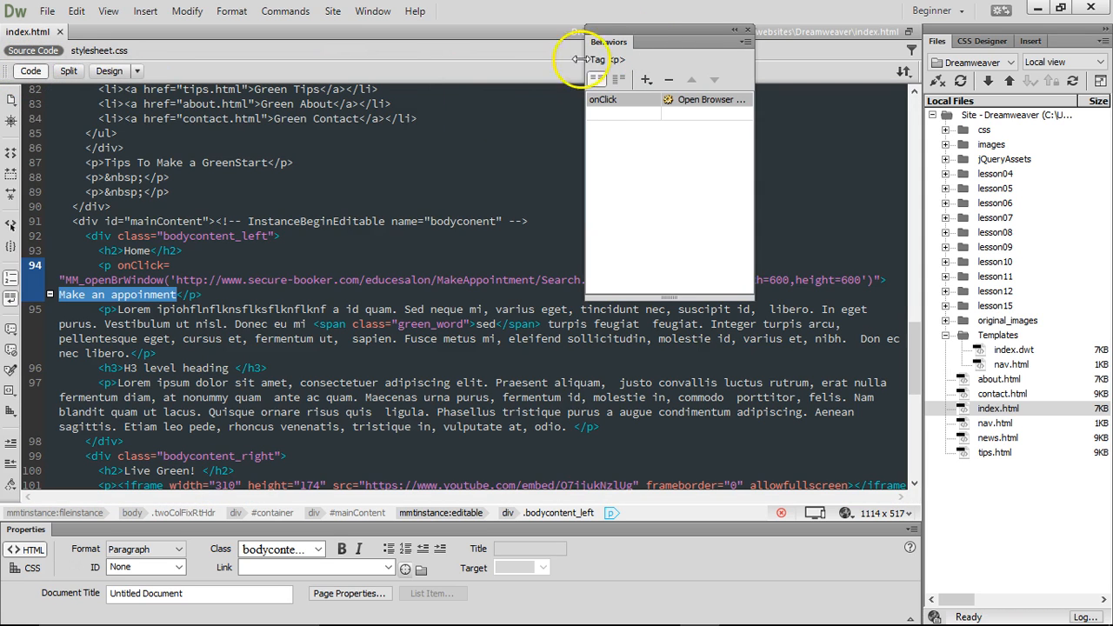
left_click_drag(646, 36, 477, 374)
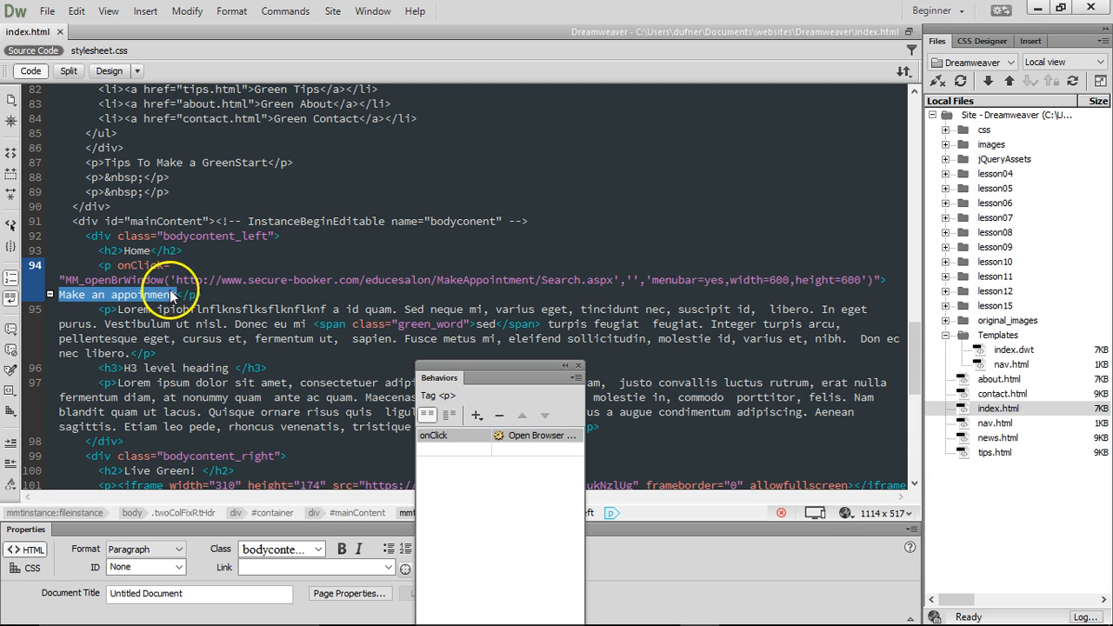
Step: Link "Make an appoinment" to the placeholder #, and start its anchor tag on a new line in the code
left_click(110, 72)
left_click(278, 569)
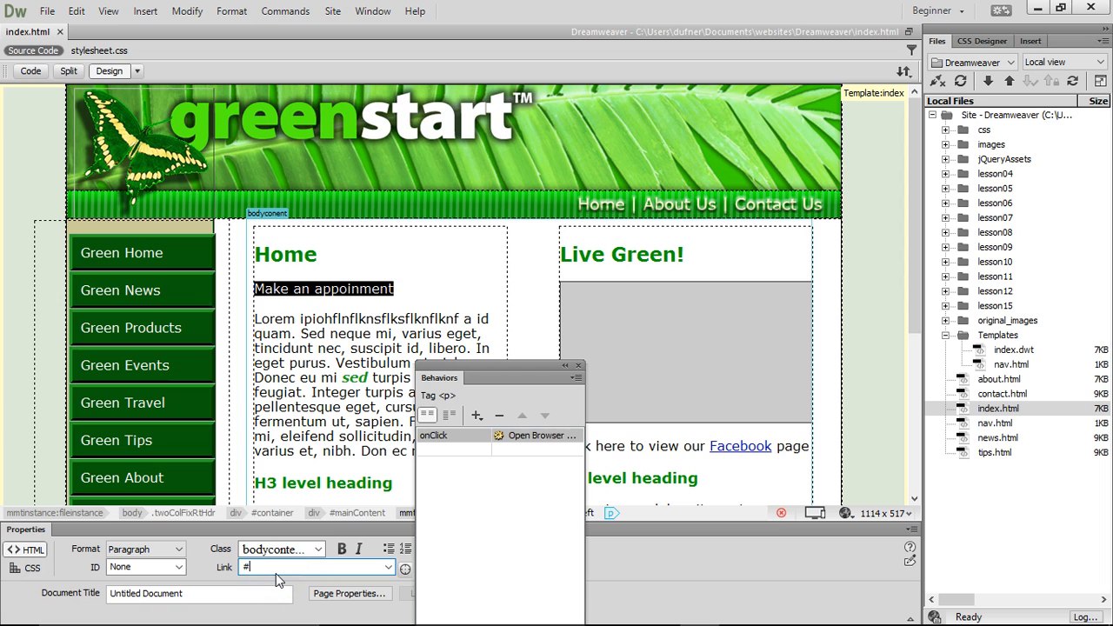
left_click(38, 71)
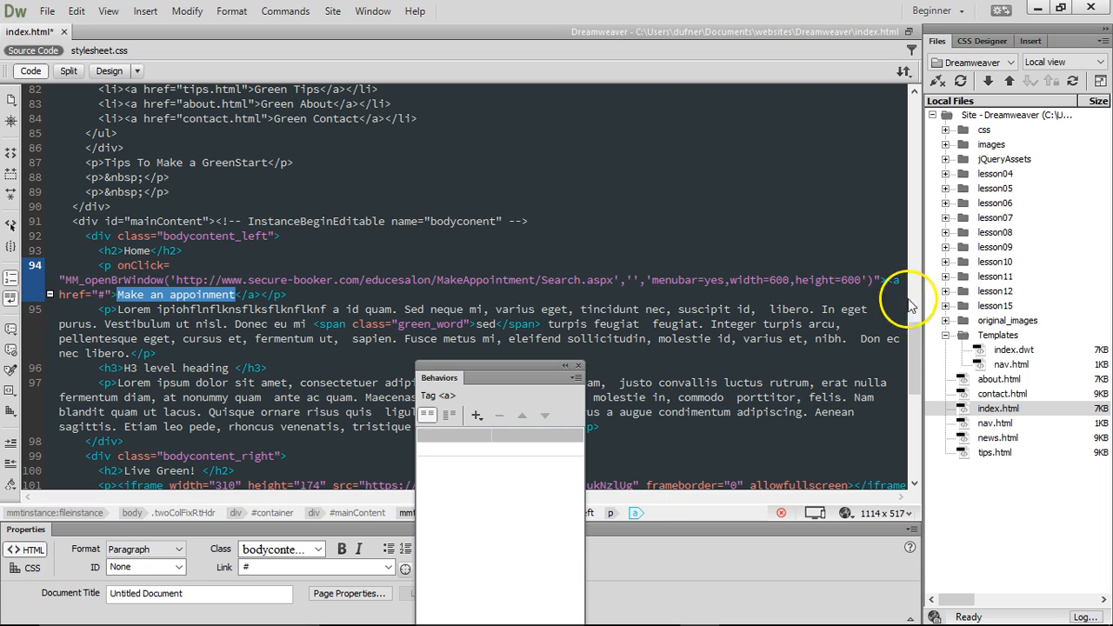
left_click(887, 281)
key("Return")
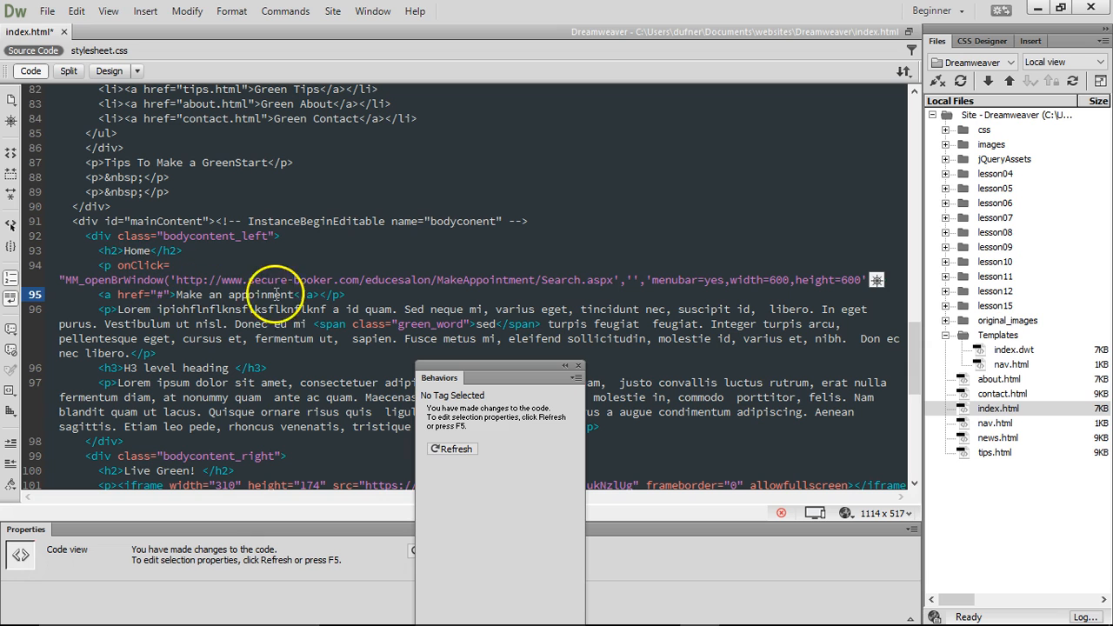
left_click(109, 72)
Step: Save the linked version of index.html and preview it in Google Chrome
left_click(846, 513)
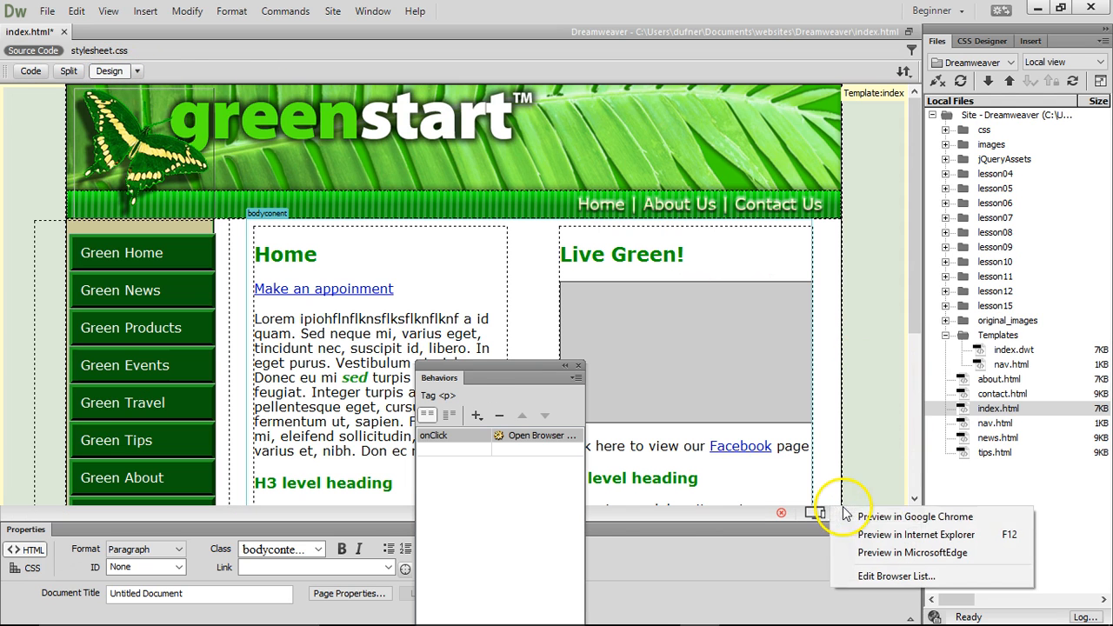
left_click(861, 517)
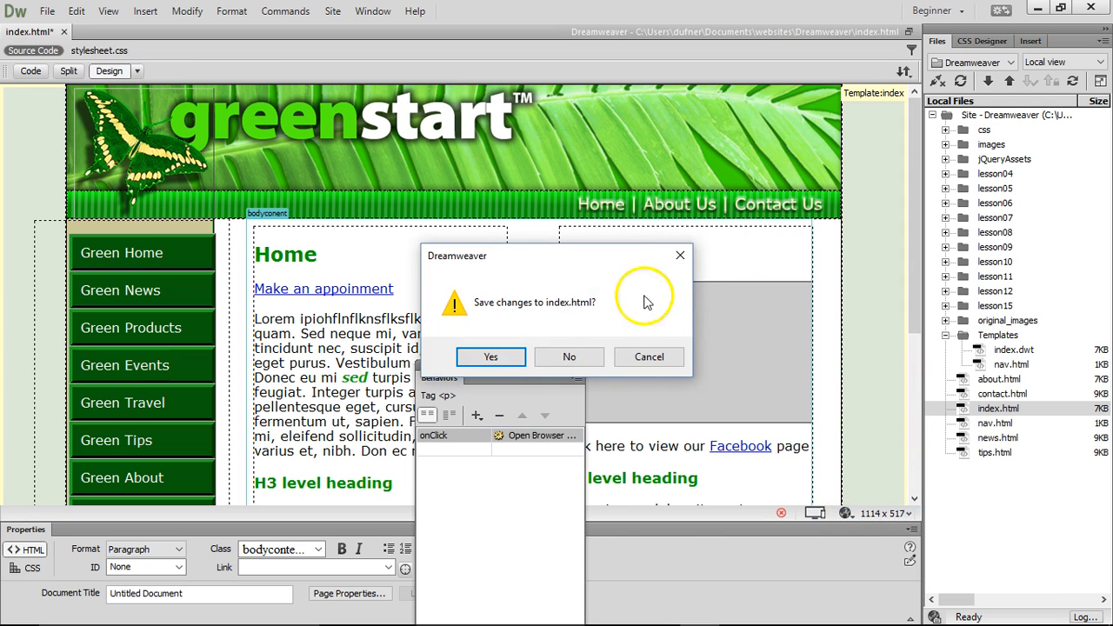
left_click(492, 357)
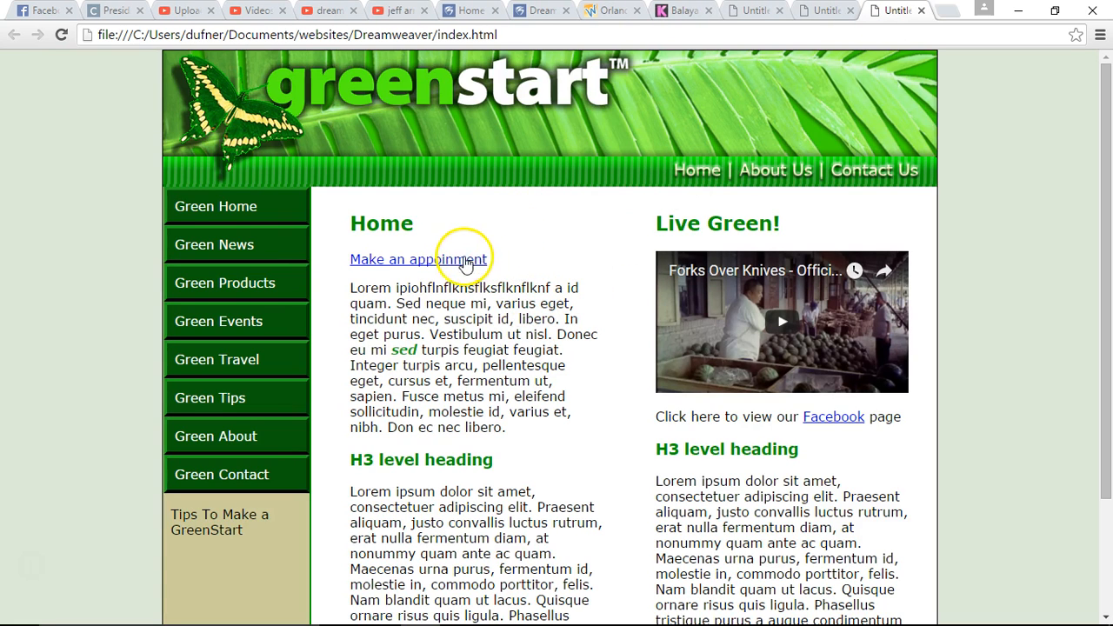
Step: Test the booking pop-up from the "Make an appoinment" link in the previewed page, and close the pop-up again
left_click(426, 262)
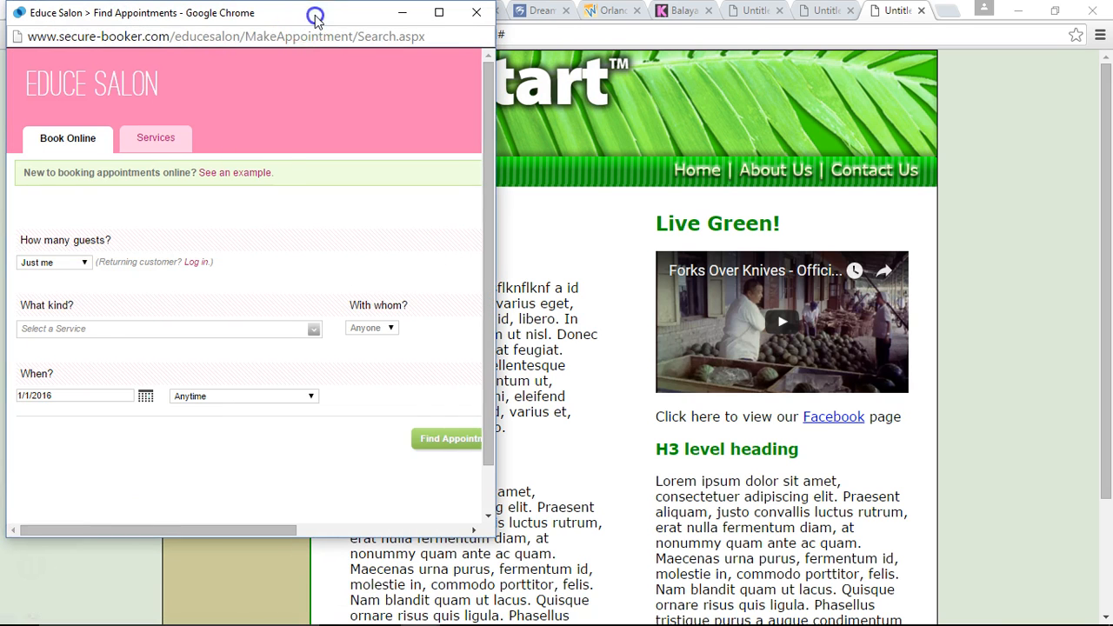
left_click_drag(315, 17, 385, 25)
left_click(557, 27)
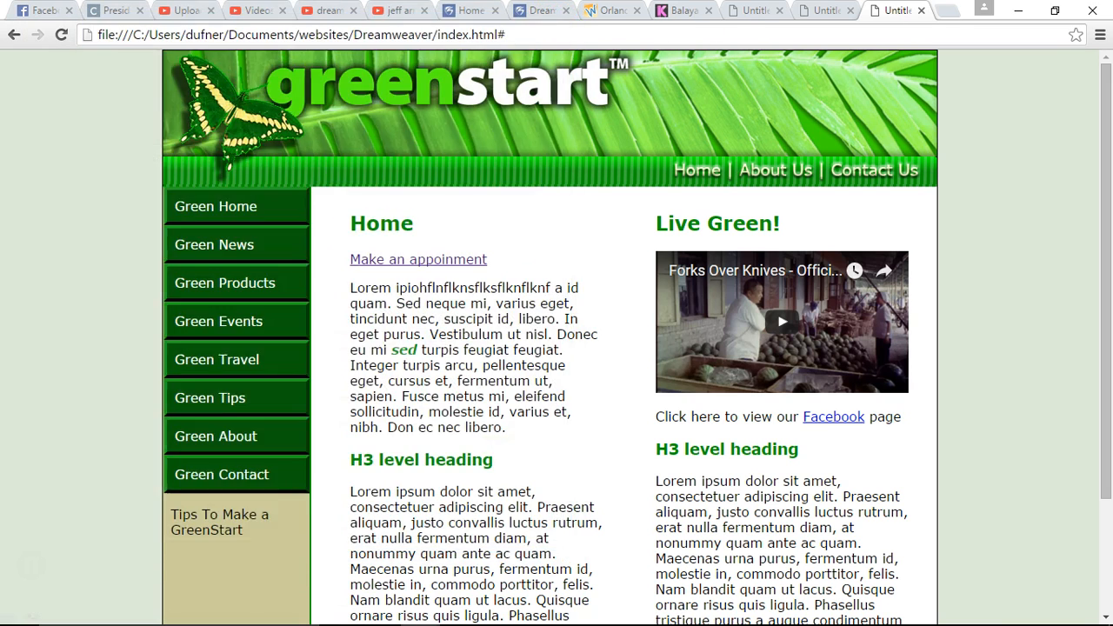
Step: Return to Dreamweaver and set the window width of the paragraph's Open Browser Window behavior to 800
left_click(1019, 10)
left_click_drag(543, 364, 765, 116)
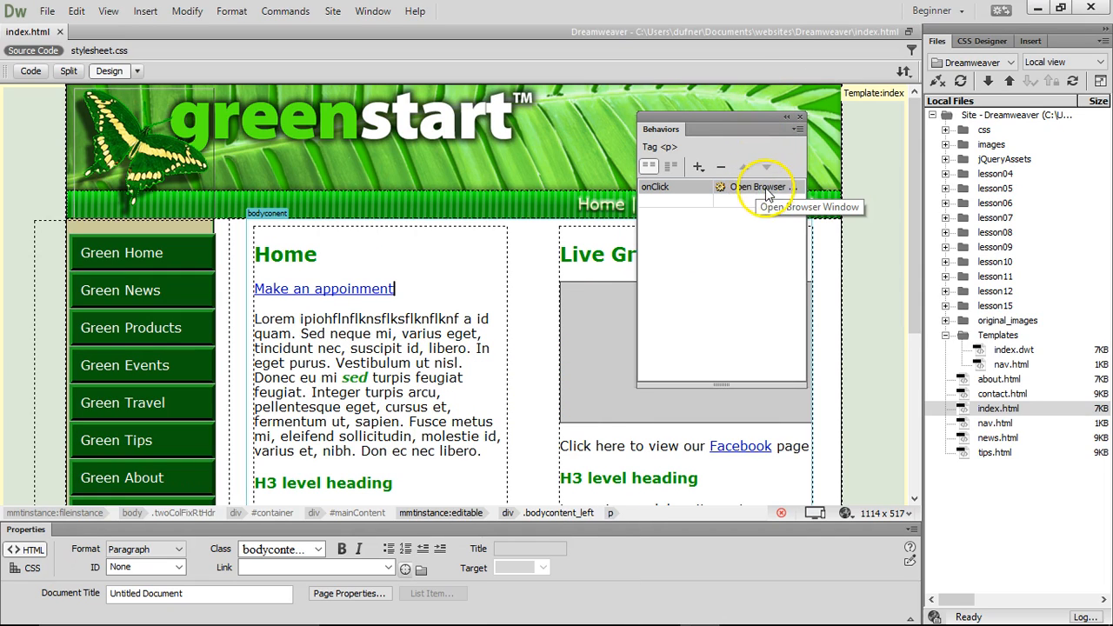
double_click(762, 187)
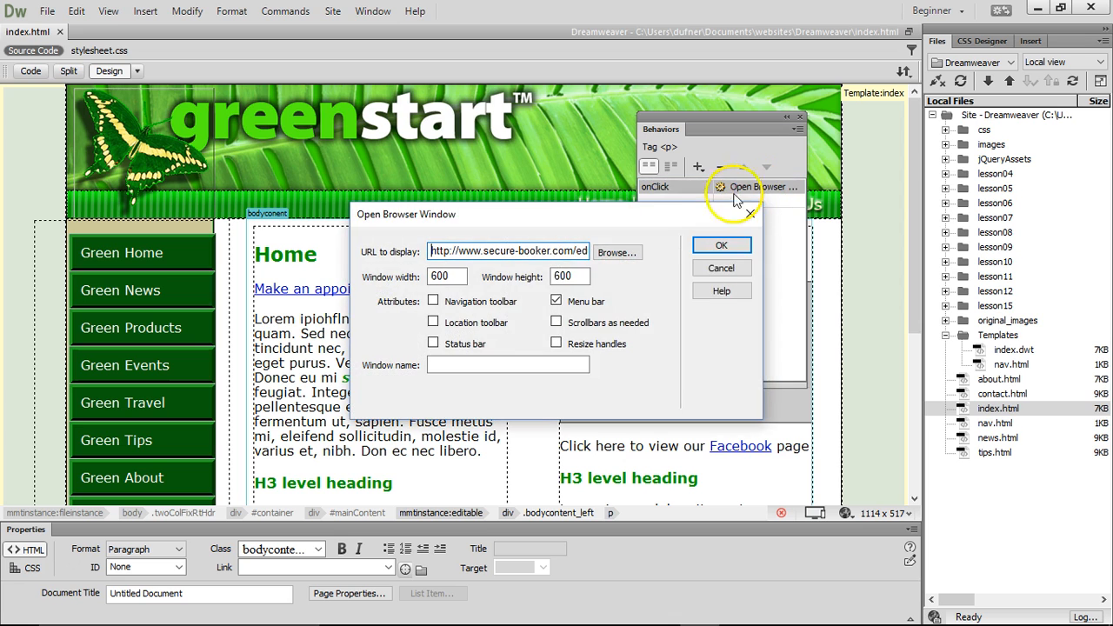
left_click_drag(598, 220, 698, 326)
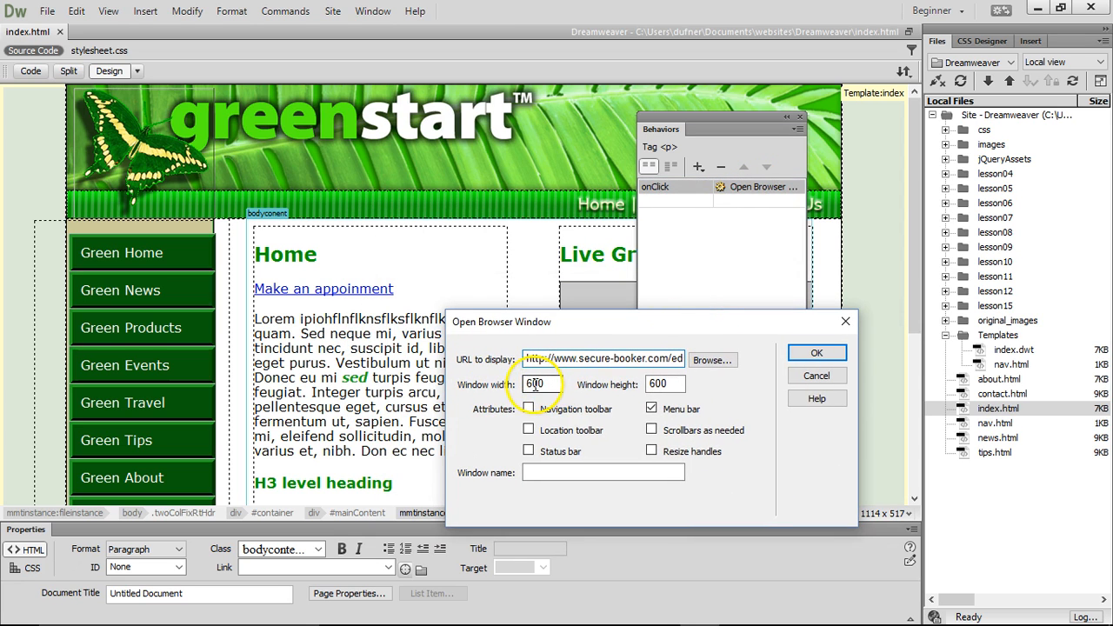
left_click_drag(532, 384, 513, 383)
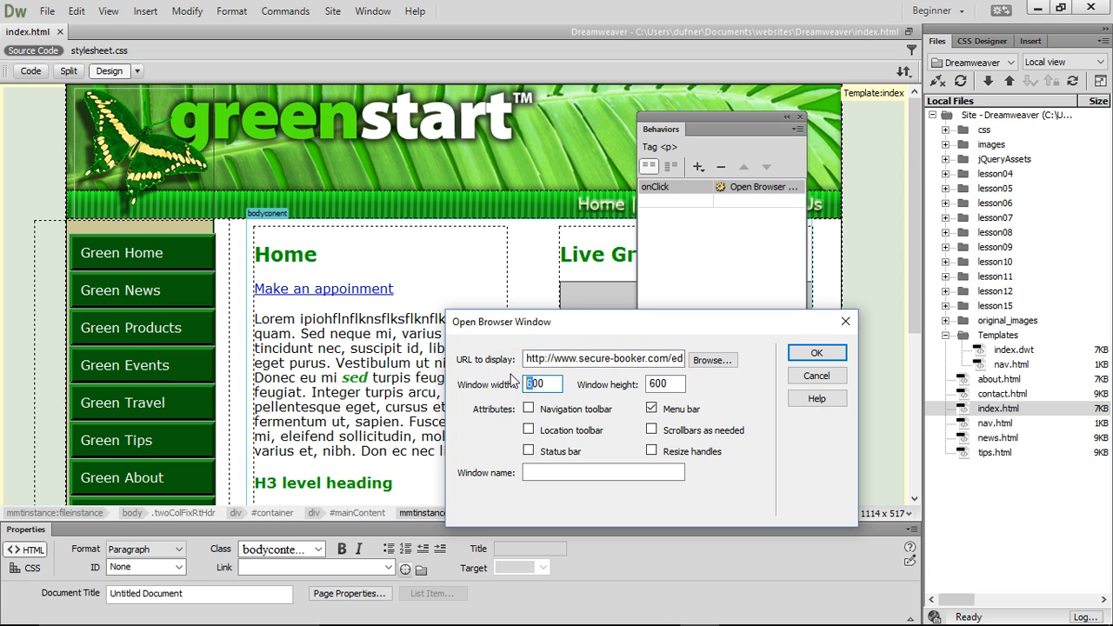
left_click(815, 354)
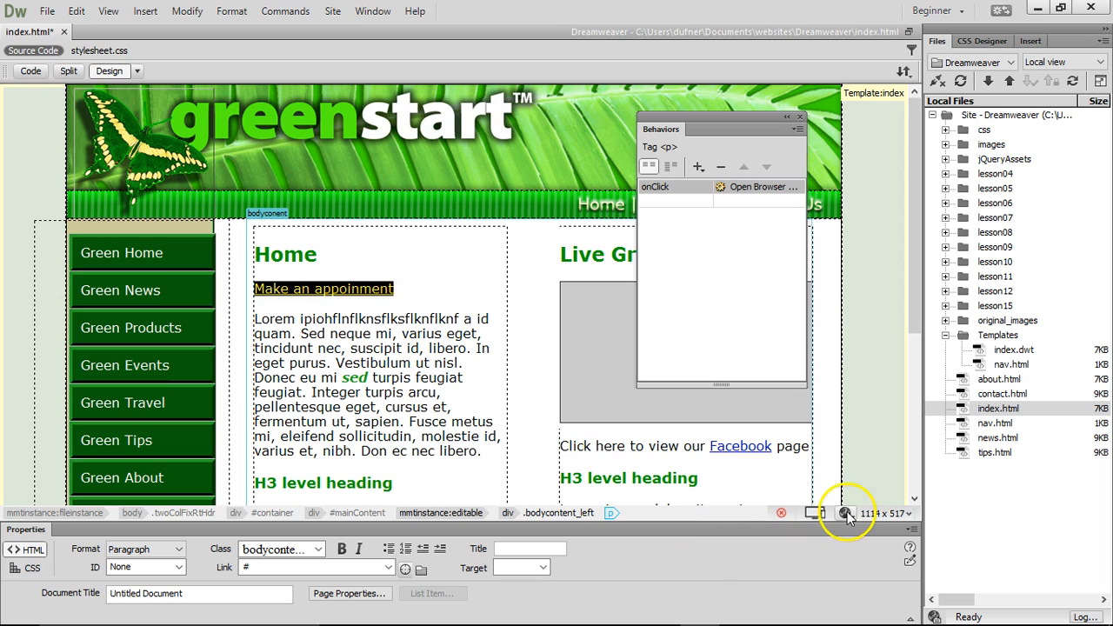
Step: Save and preview index.html in Google Chrome, and check how the booking page fits in the wider pop-up
left_click(846, 513)
left_click(869, 450)
left_click(501, 356)
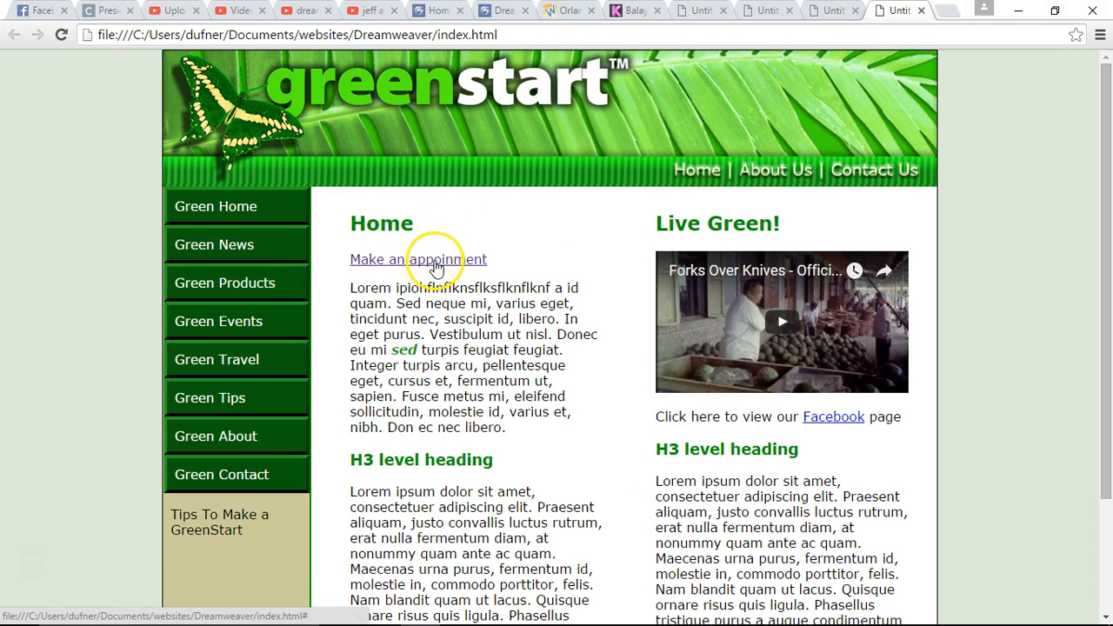
left_click(436, 266)
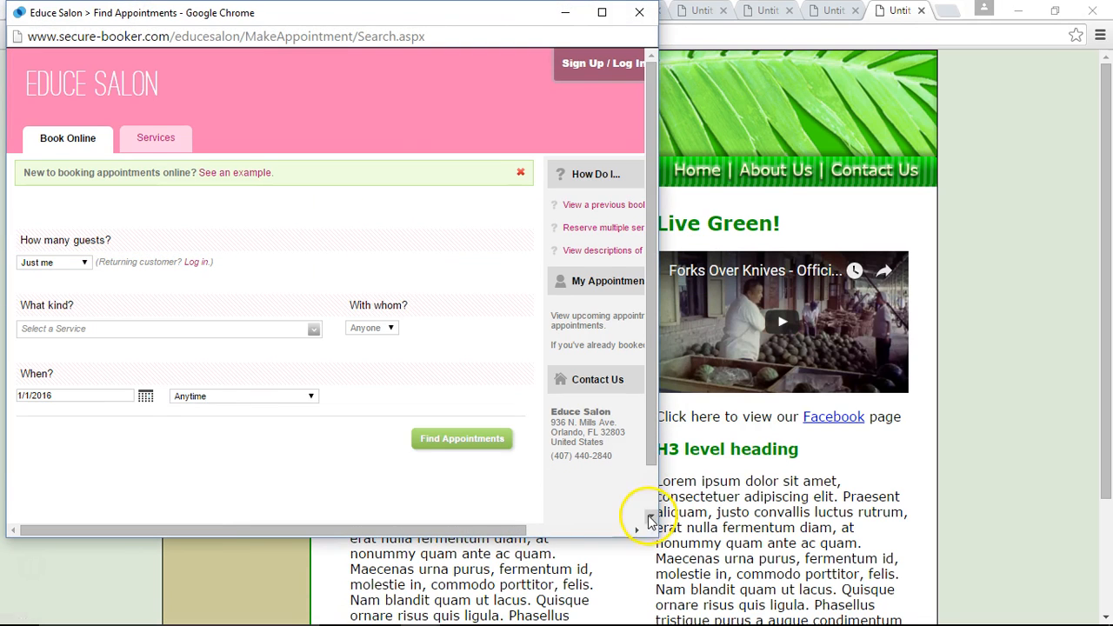
left_click_drag(504, 530, 427, 519)
left_click_drag(651, 440, 659, 510)
mouse_move(553, 617)
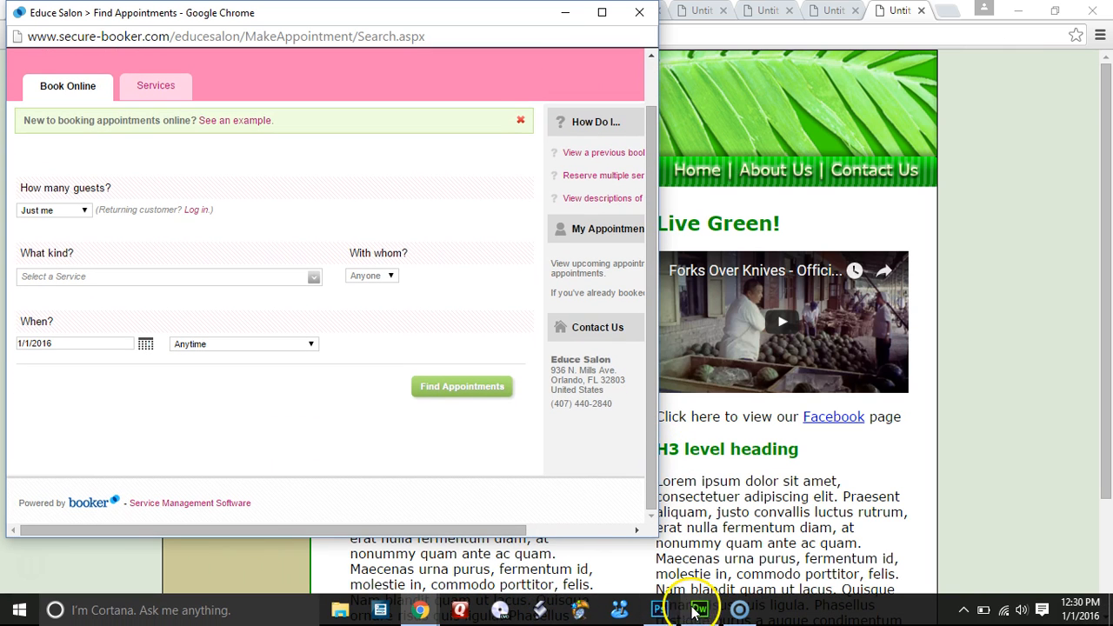
left_click_drag(654, 442, 627, 620)
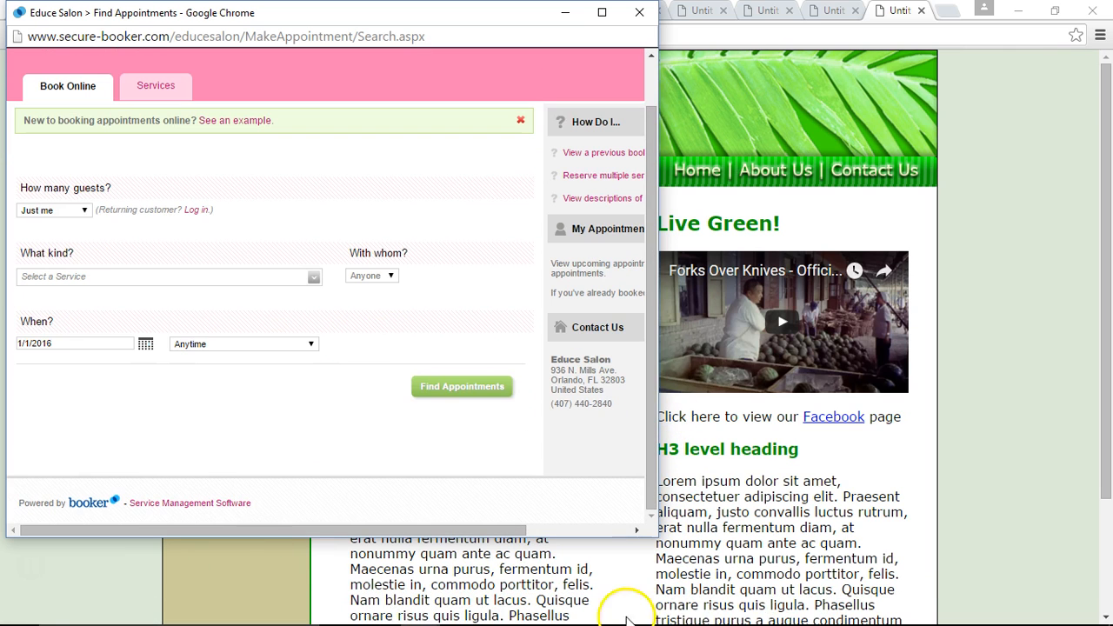
mouse_move(626, 620)
Step: Return to Dreamweaver, set the Open Browser Window behavior's window width to 980, and increase its window height
left_click(698, 610)
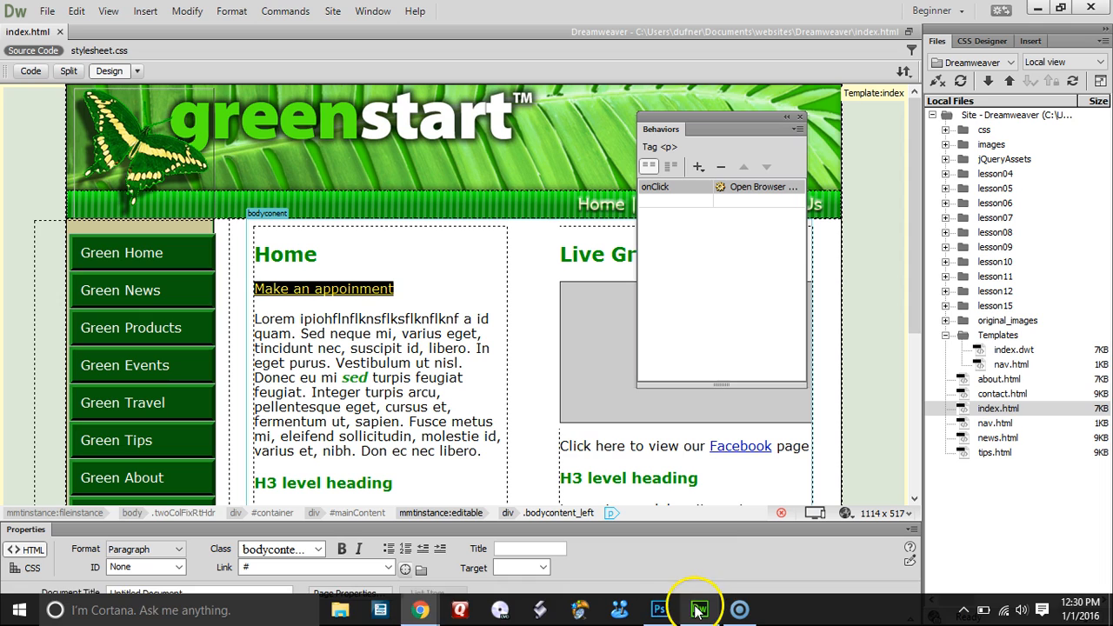
double_click(754, 189)
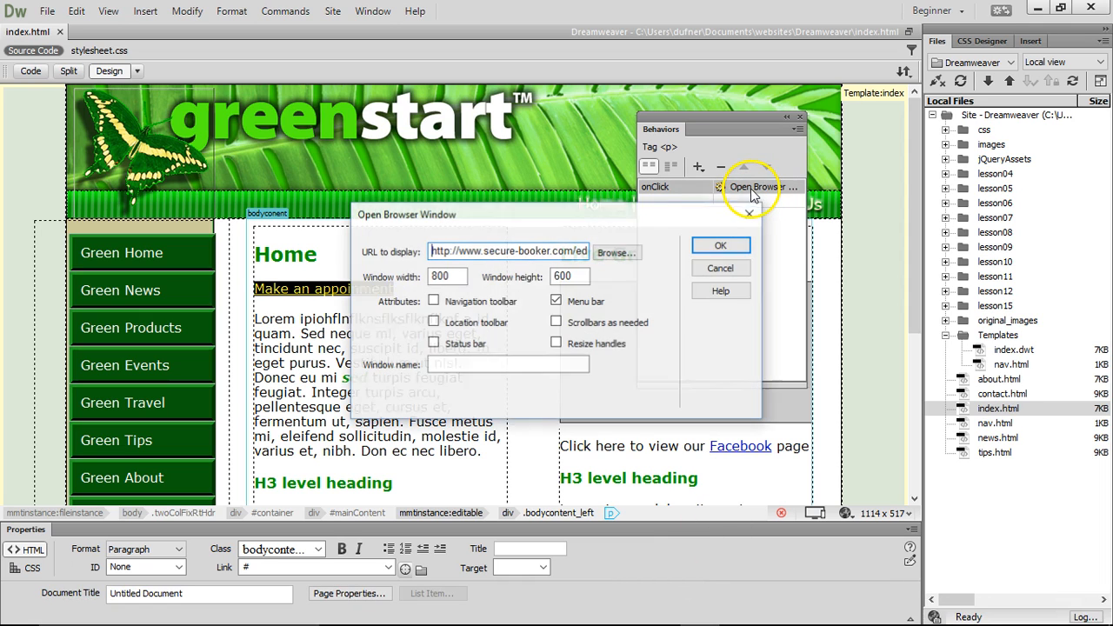
double_click(439, 275)
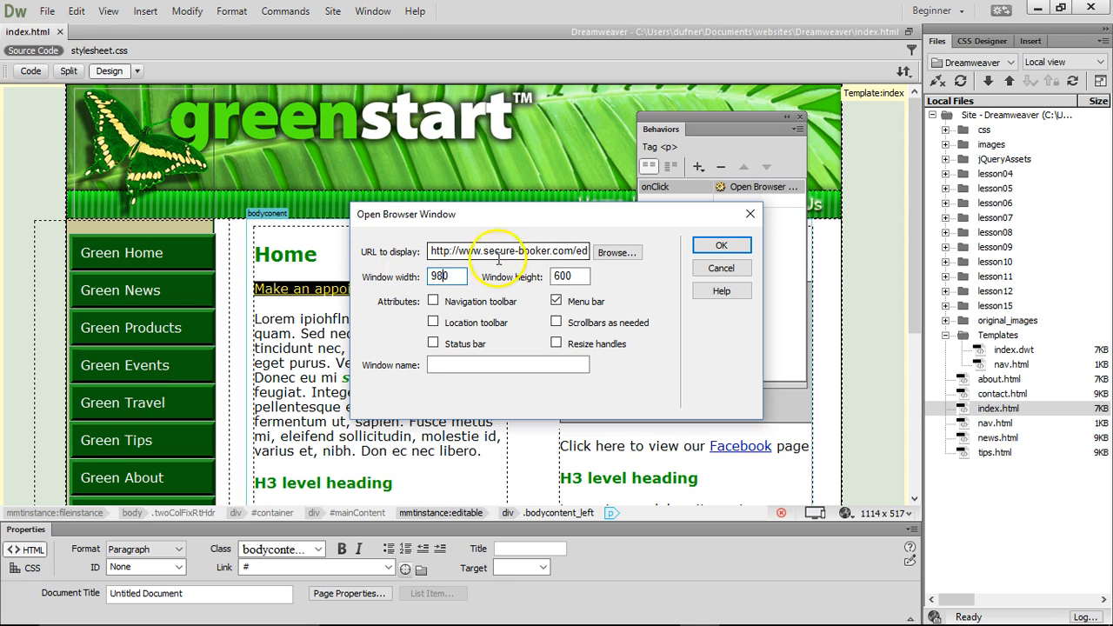
double_click(580, 275)
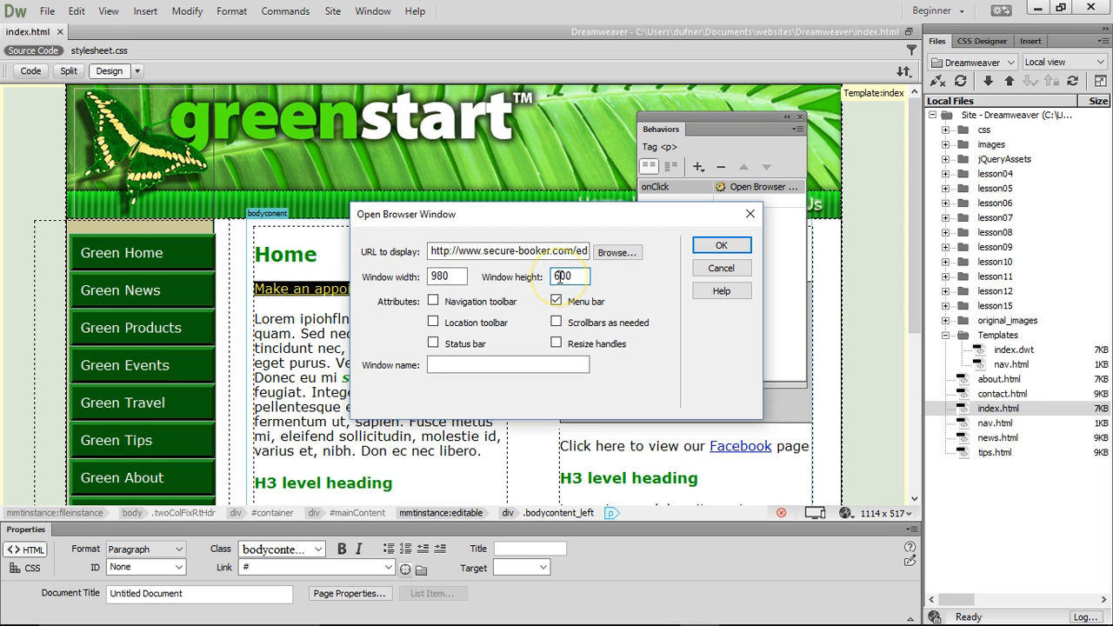
key("Return")
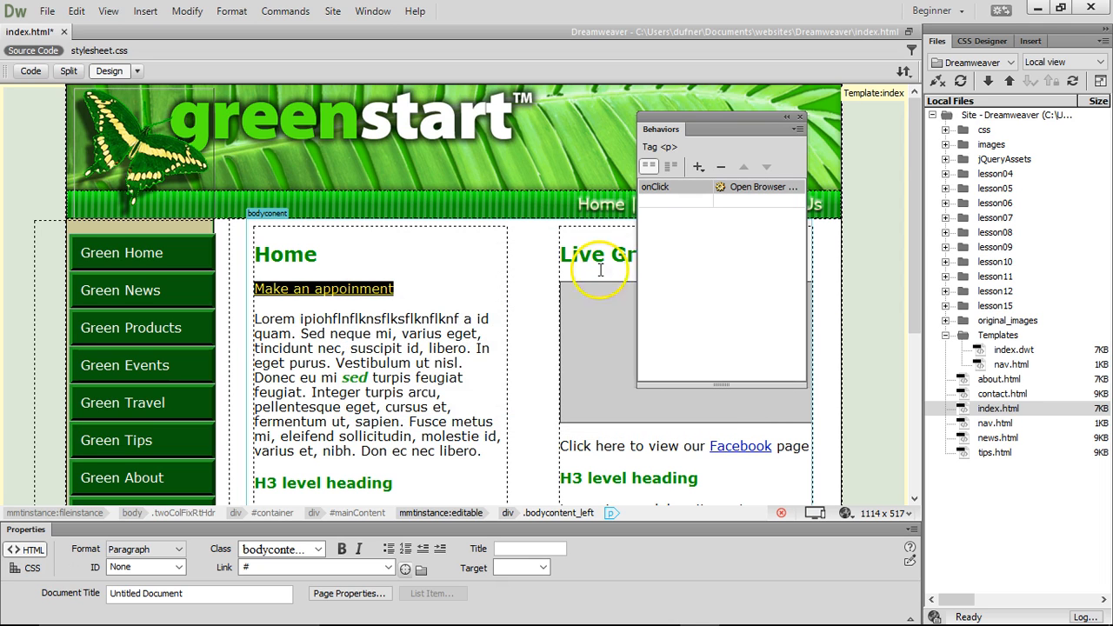
Step: Save and preview index.html in Google Chrome, and open the resized booking pop-up from the "Make an appoinment" link
left_click(845, 513)
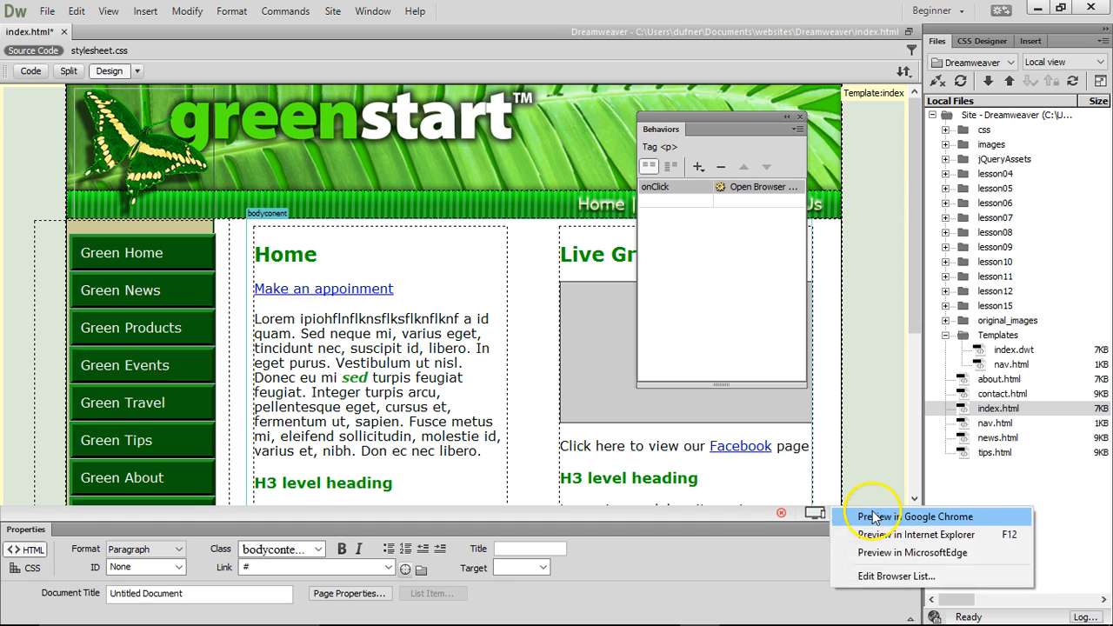
left_click(874, 516)
left_click(490, 356)
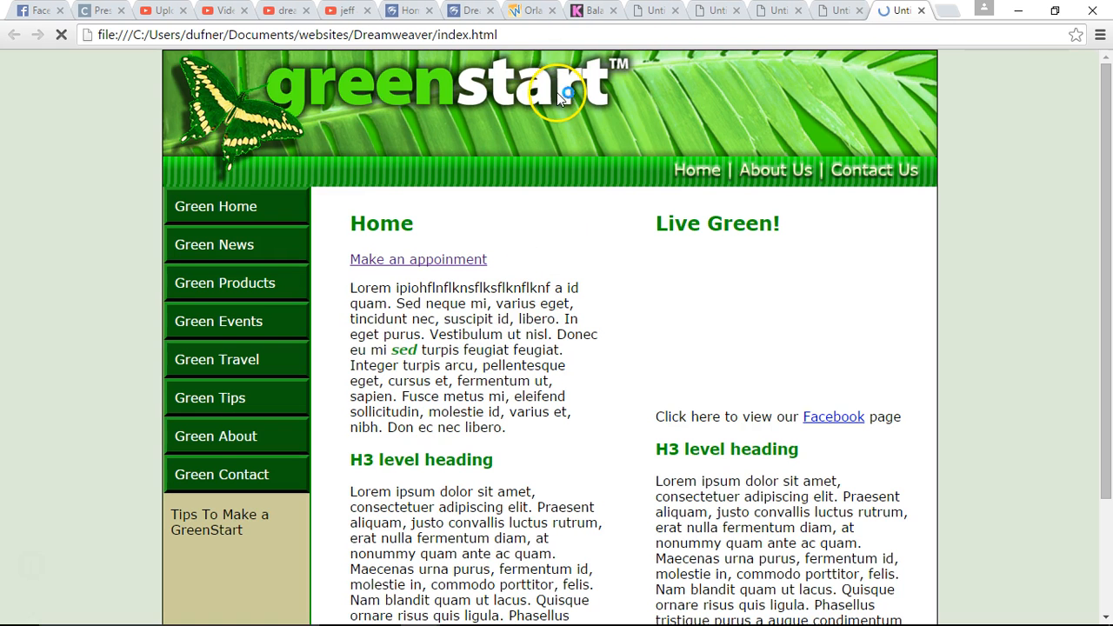
left_click(398, 261)
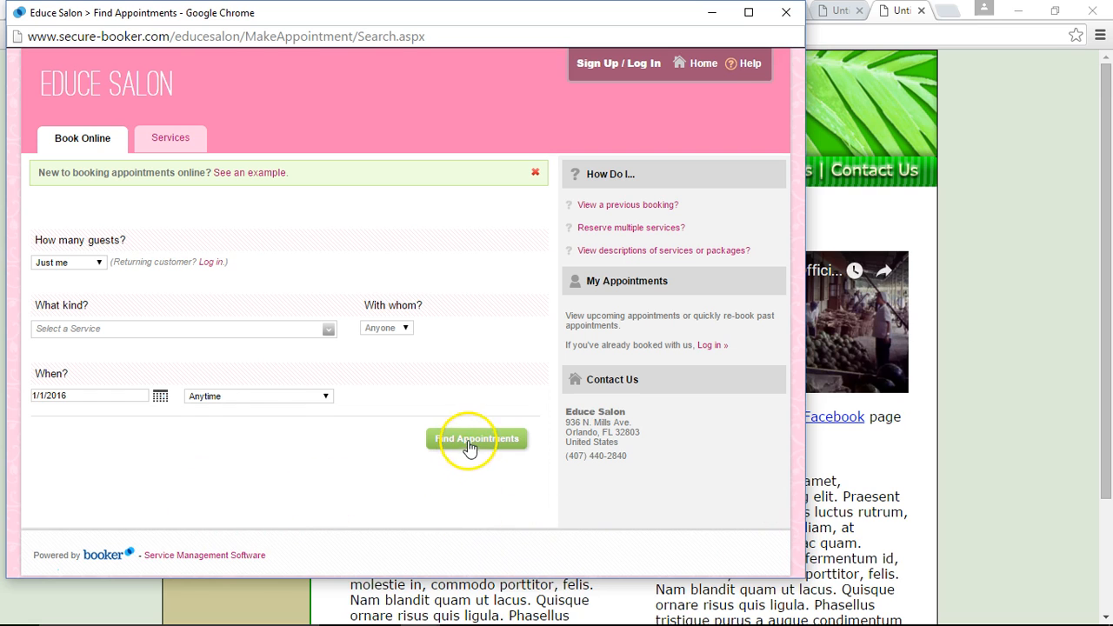
Step: Select a 45-minute women's haircut under Hair Care in the booking pop-up and find appointments for it
left_click(120, 338)
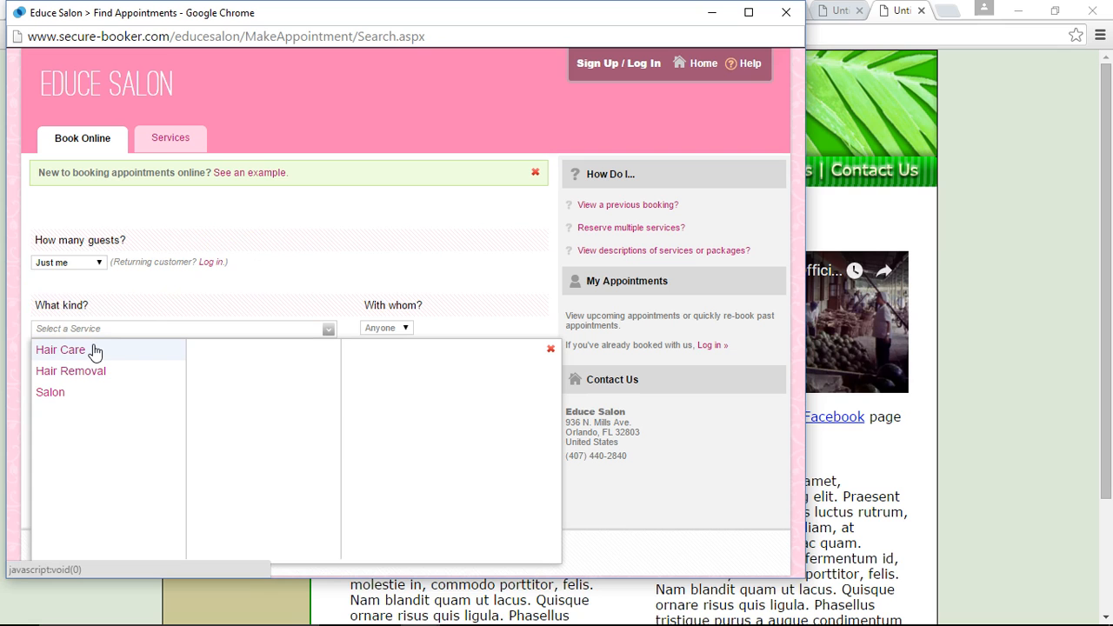
left_click(149, 353)
left_click(248, 435)
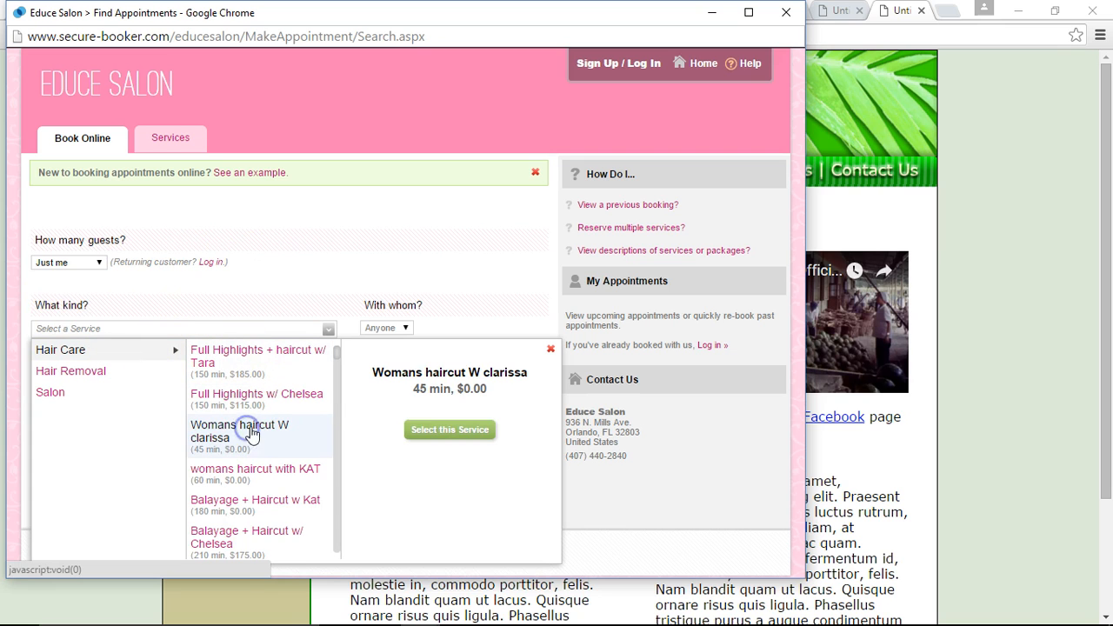
left_click(437, 432)
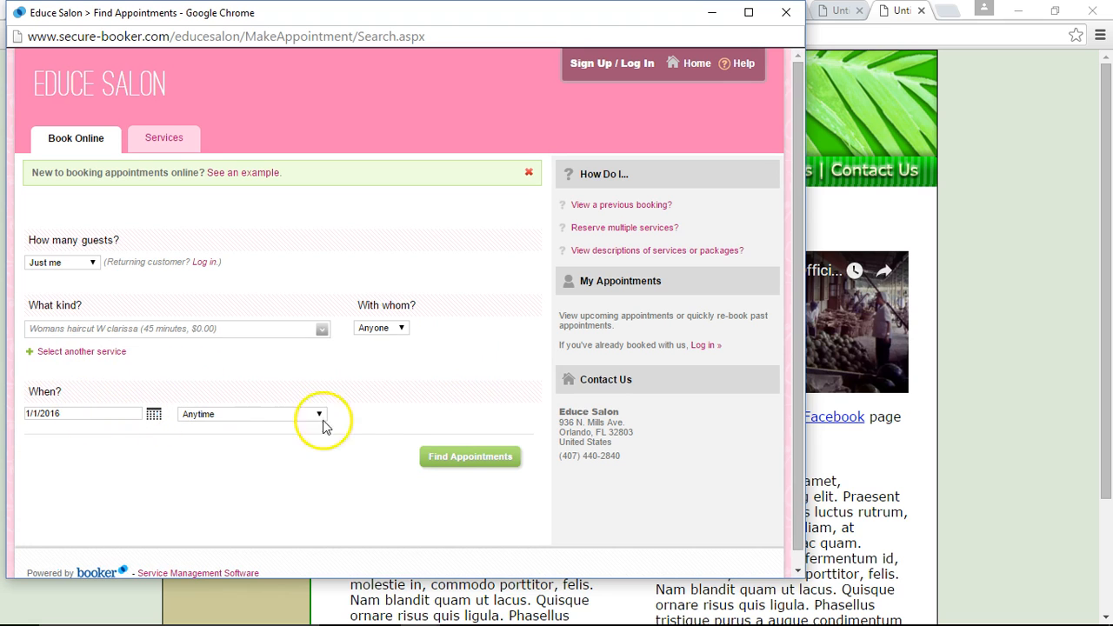
left_click(473, 459)
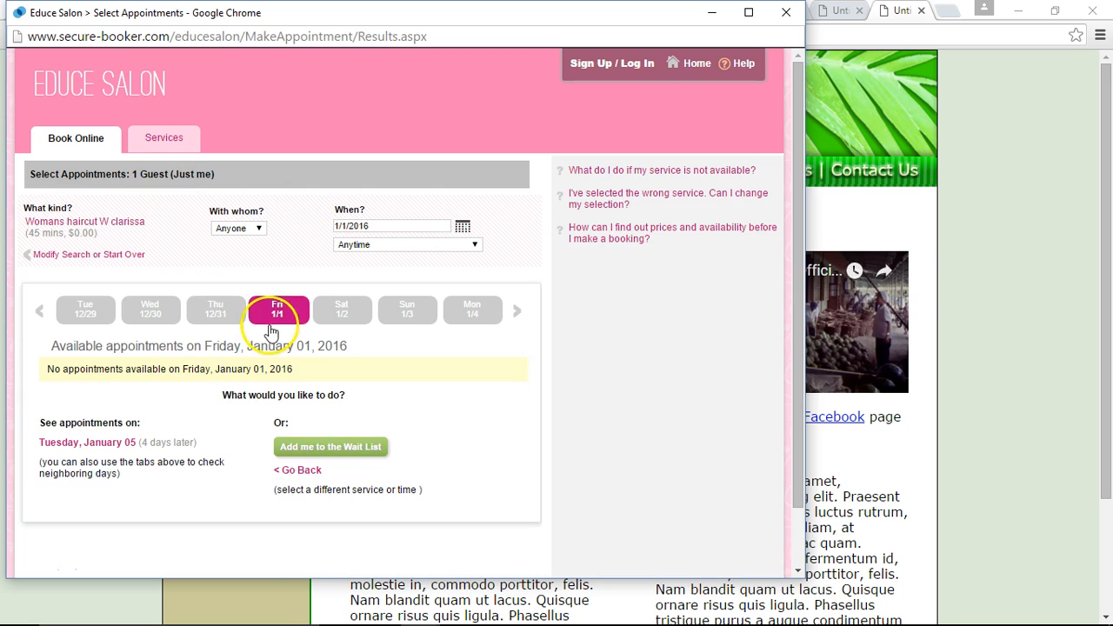
Step: Close the booking pop-up, return to Dreamweaver, and close the Behaviors panel
left_click_drag(795, 169, 604, 54)
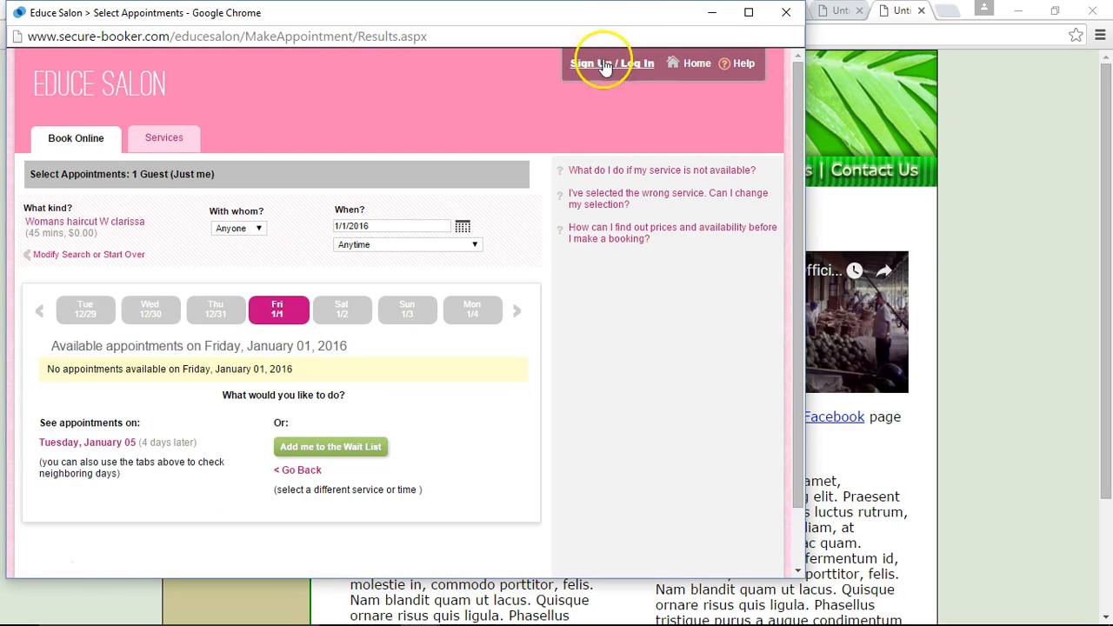
left_click(786, 12)
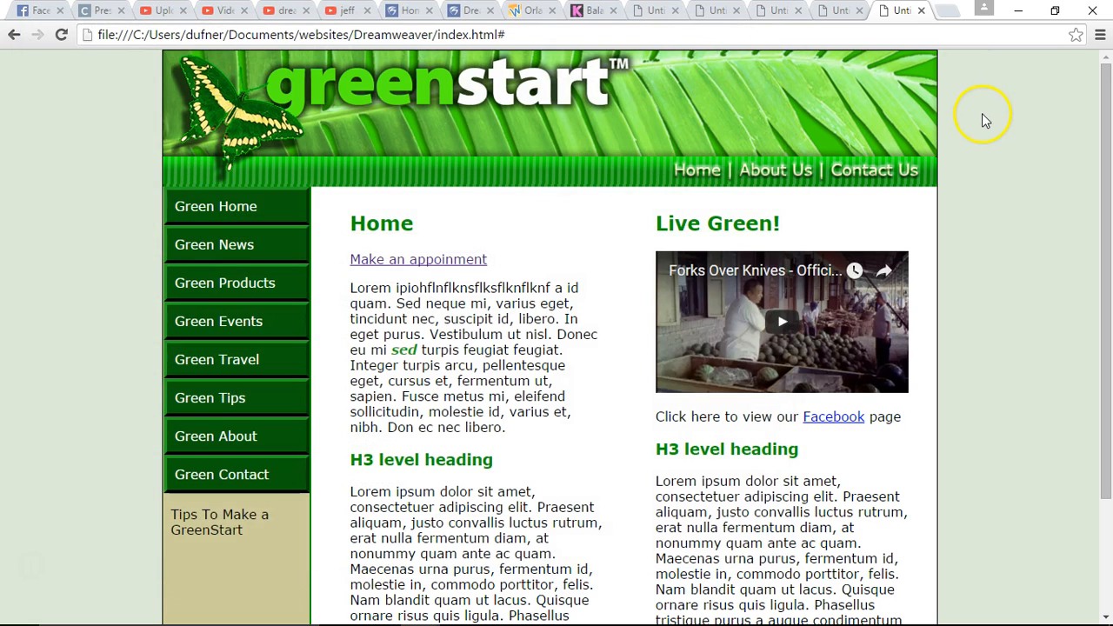
left_click(1019, 11)
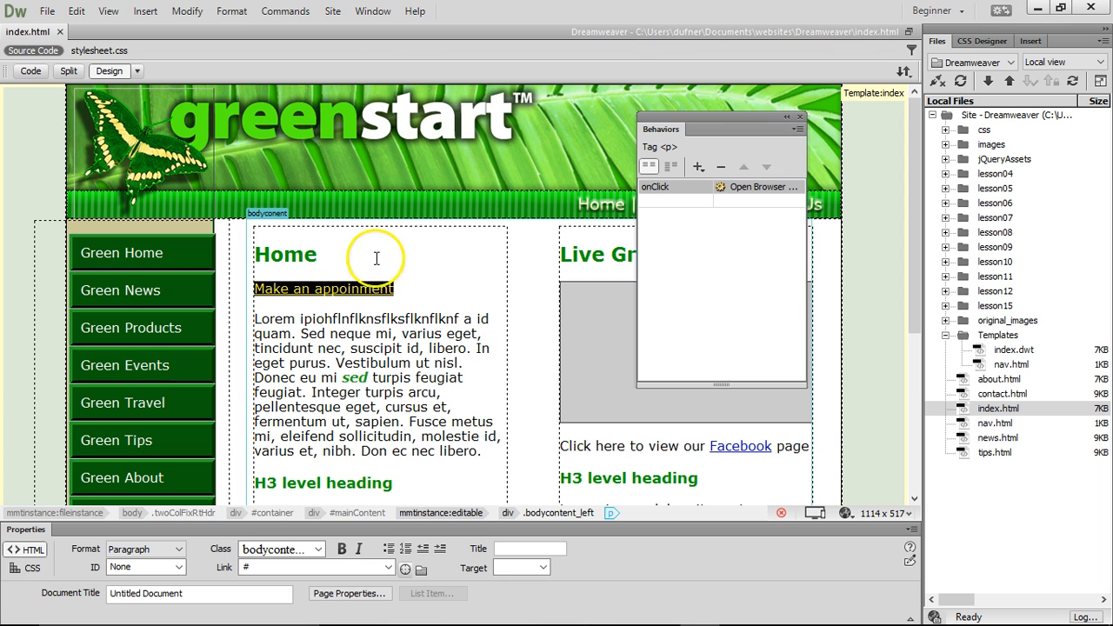
left_click(799, 120)
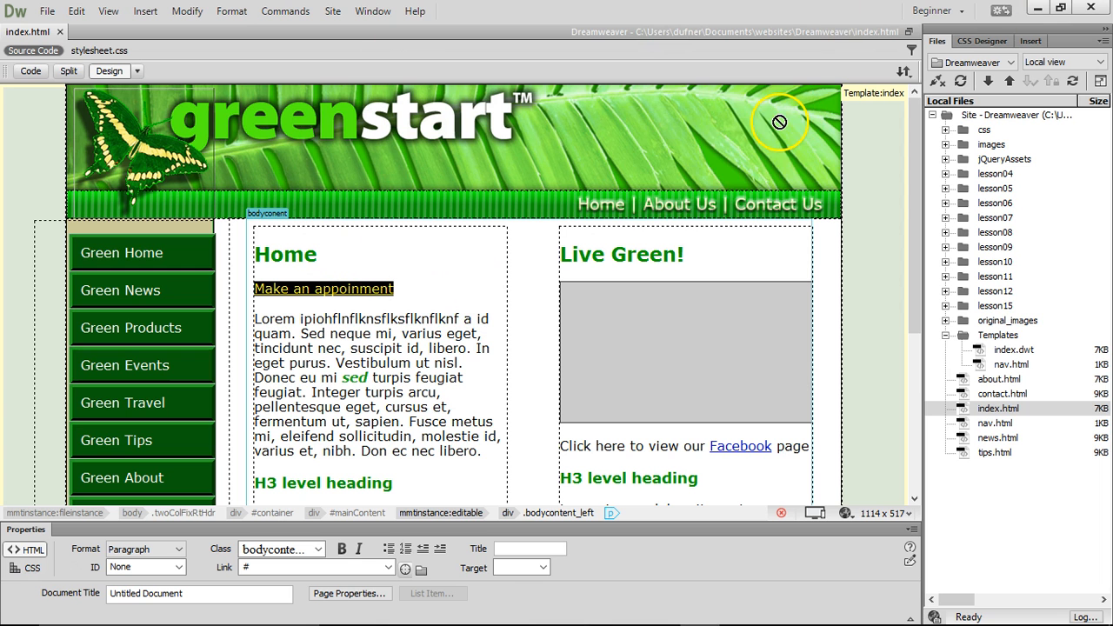
Step: Apply the green_word class to the "Make an appoinment" link text
left_click(400, 290)
left_click_drag(400, 290, 261, 290)
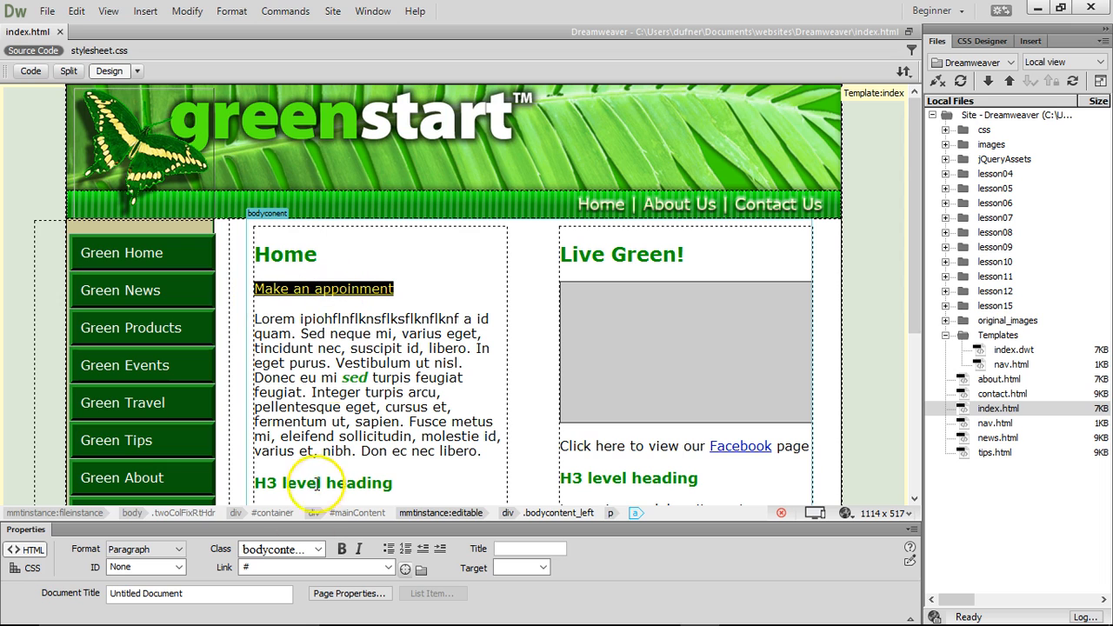
left_click(318, 550)
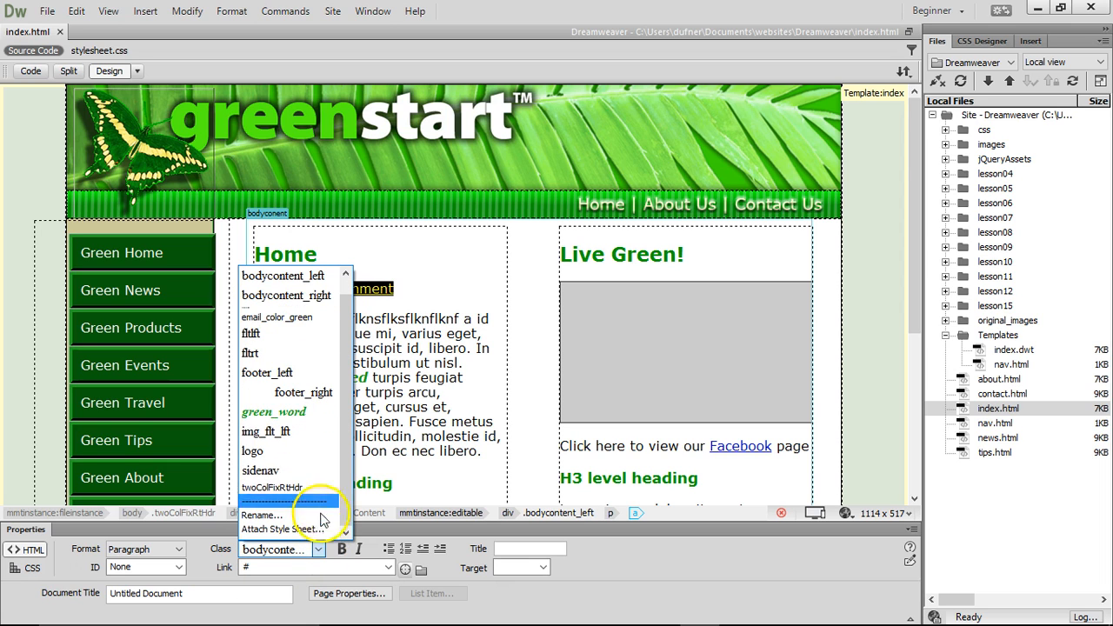
left_click(291, 412)
left_click(416, 288)
left_click_drag(420, 288, 260, 288)
left_click(455, 291)
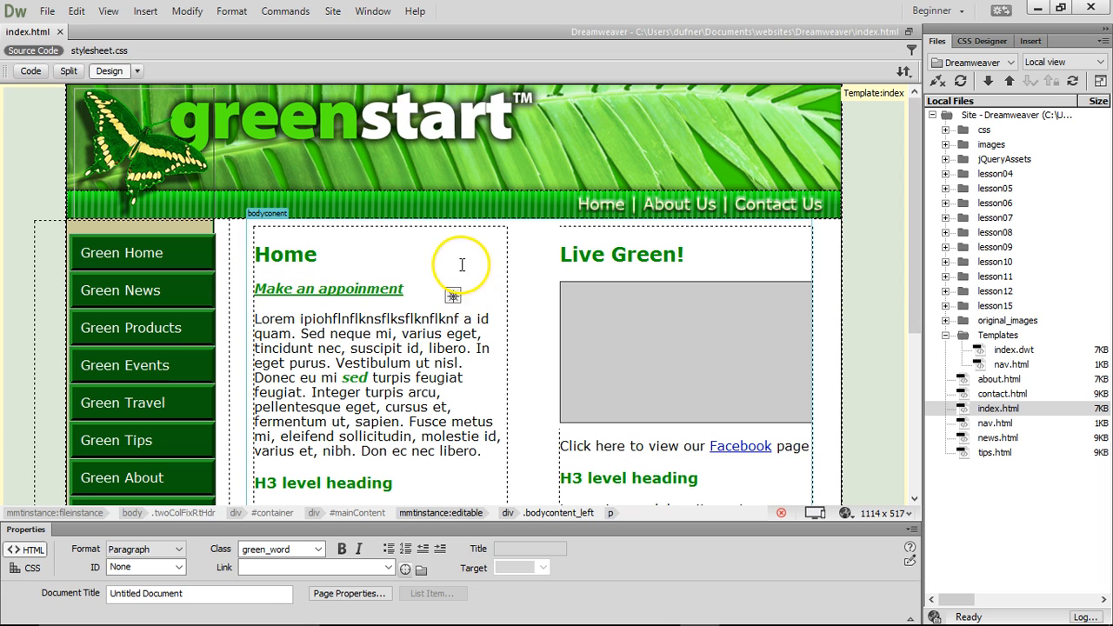
Step: Expand the file view to show both sites, and upload index.html with its dependent files to the remote dreamweaver folder
left_click(1100, 80)
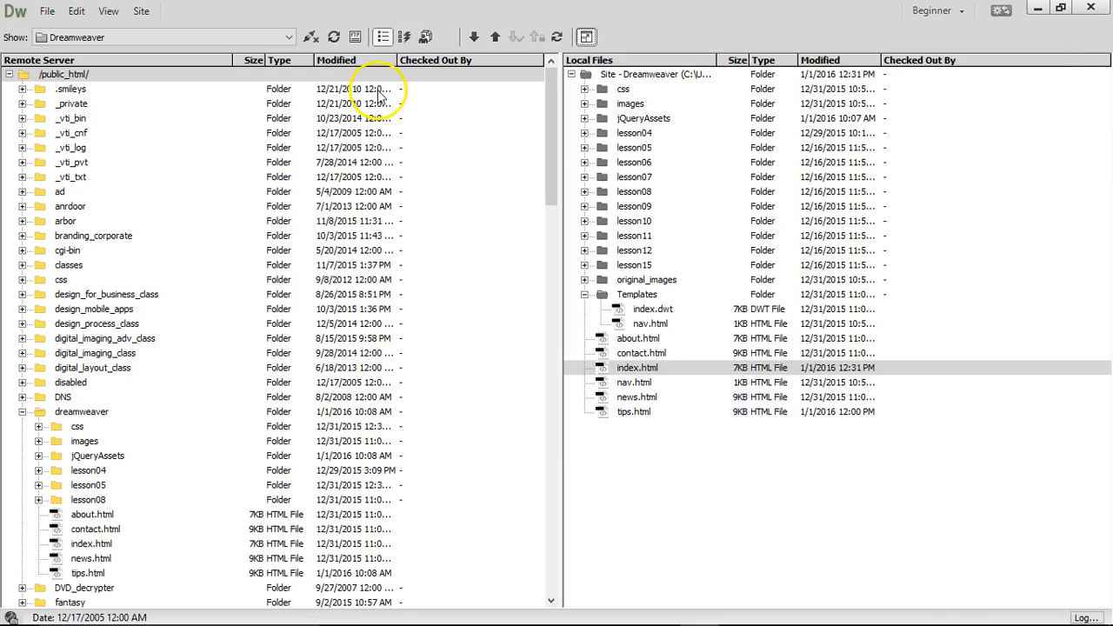
left_click(636, 371)
left_click_drag(636, 368, 96, 529)
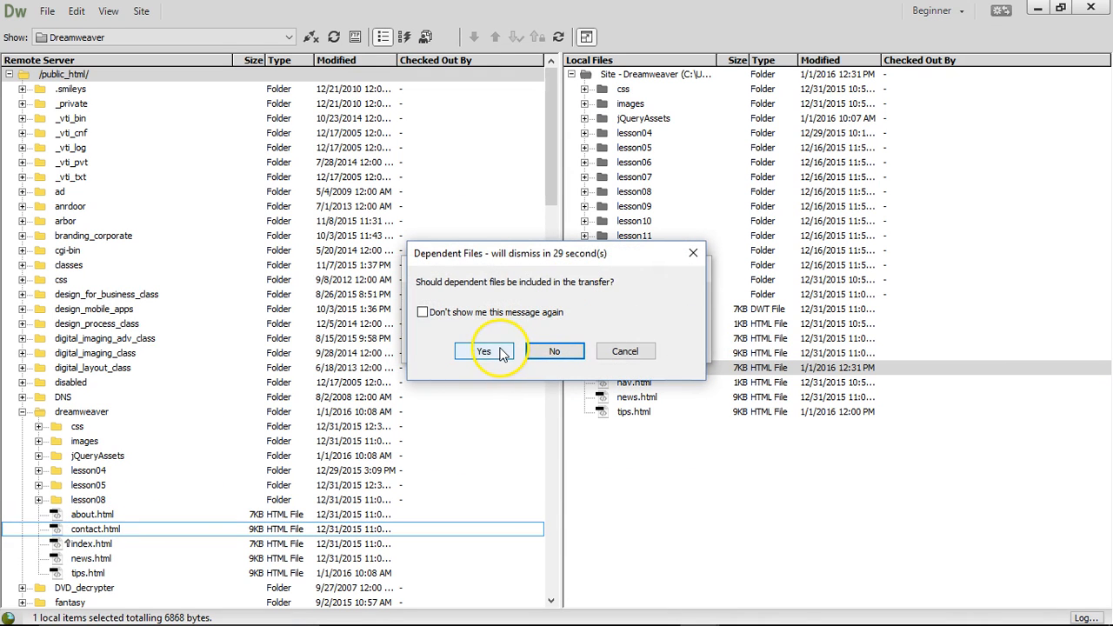
left_click(503, 354)
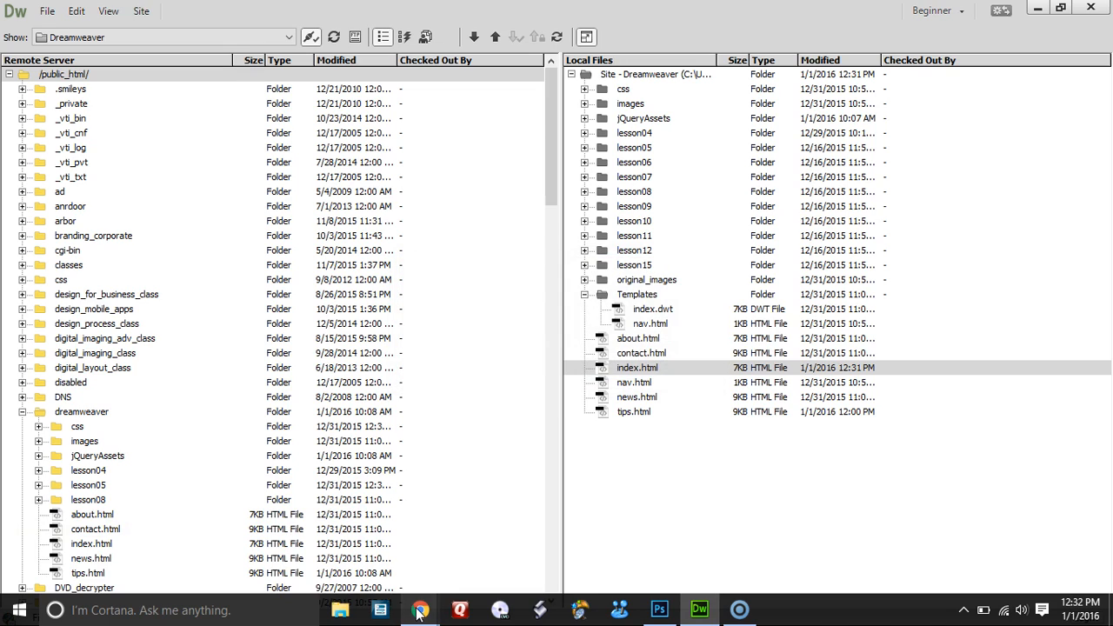
Step: Switch to Chrome, load webskinz.com/dreamweaver, and test the booking pop-up from the "Make an appoinment" link, closing it again
mouse_move(421, 612)
left_click(428, 466)
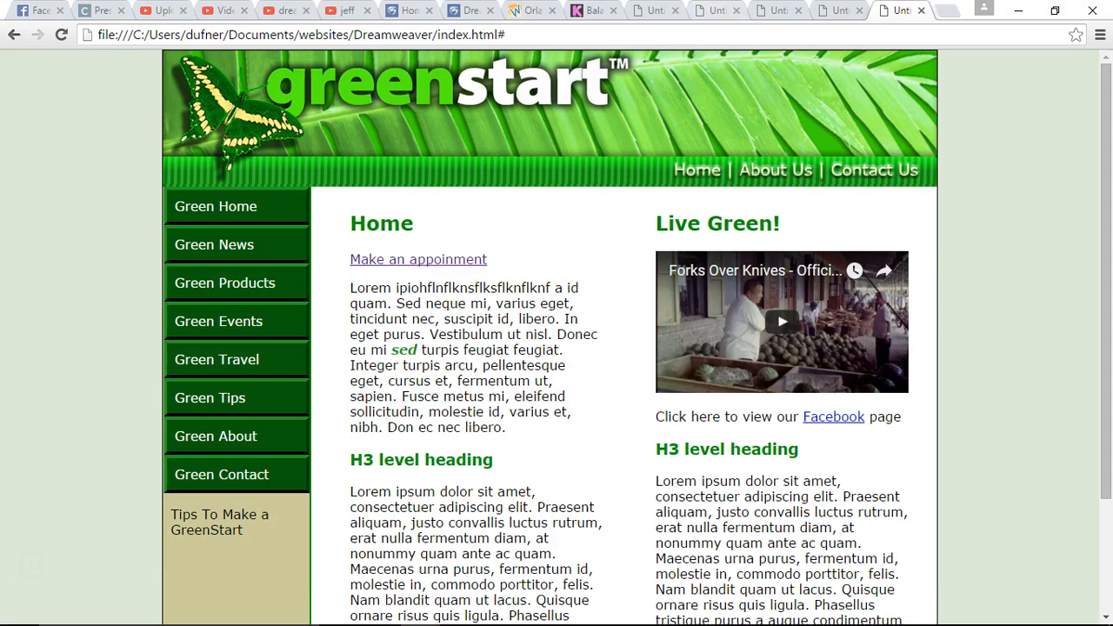
left_click(528, 10)
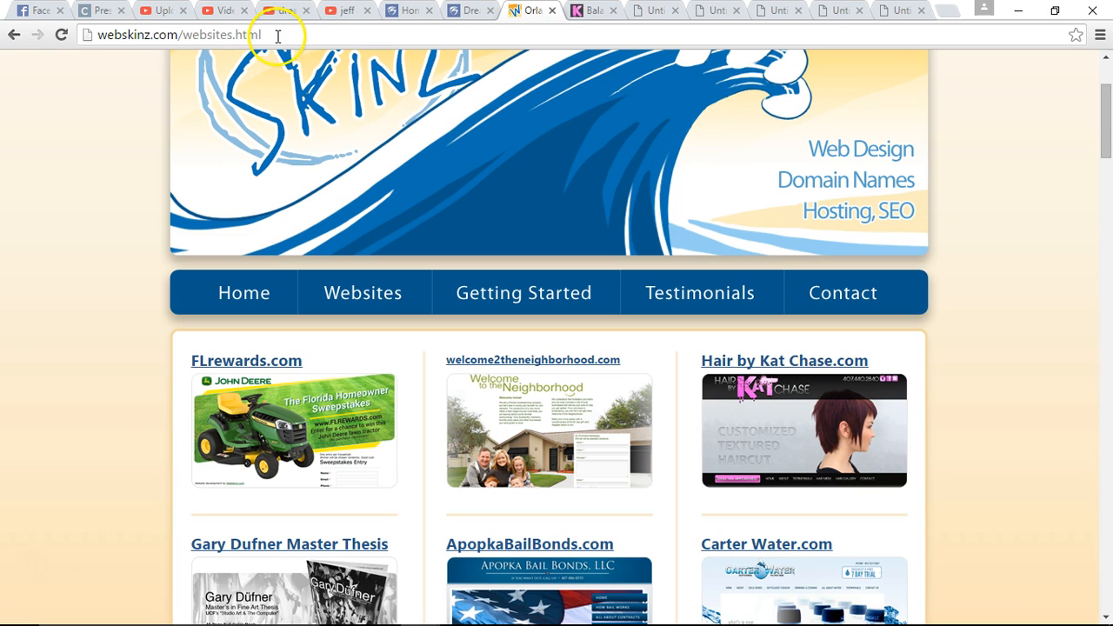
left_click_drag(183, 34, 336, 34)
type("drea")
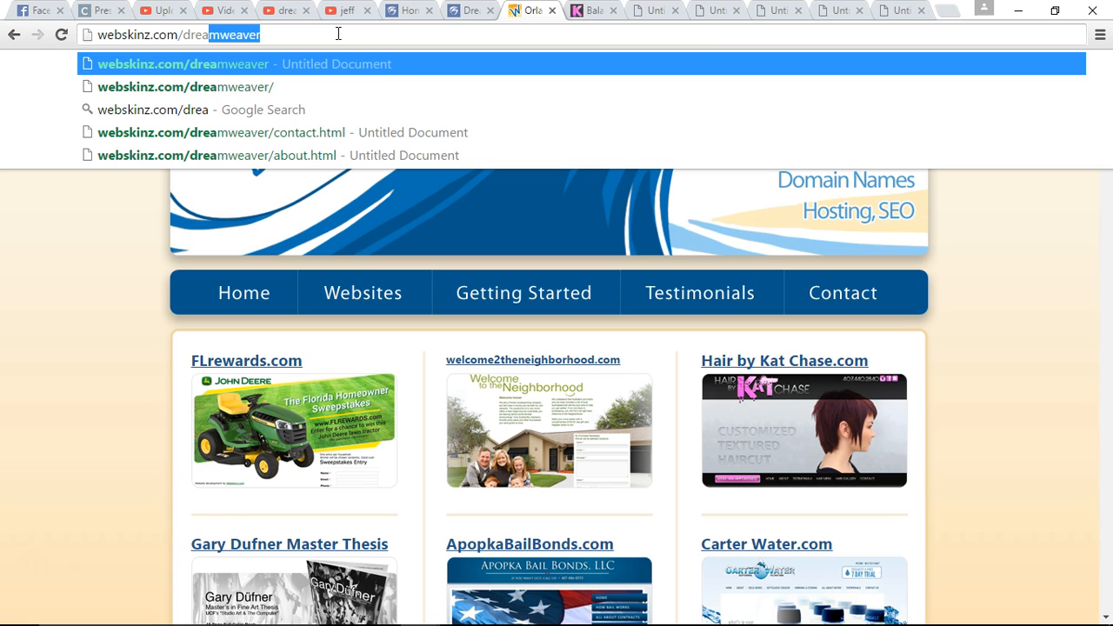
key("Return")
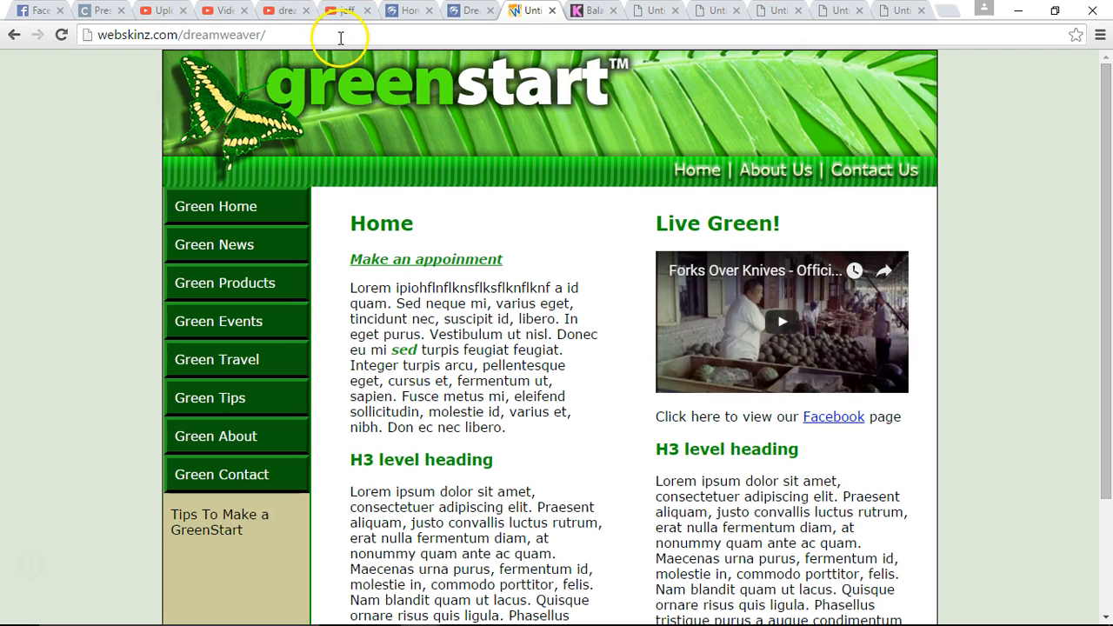
left_click(396, 260)
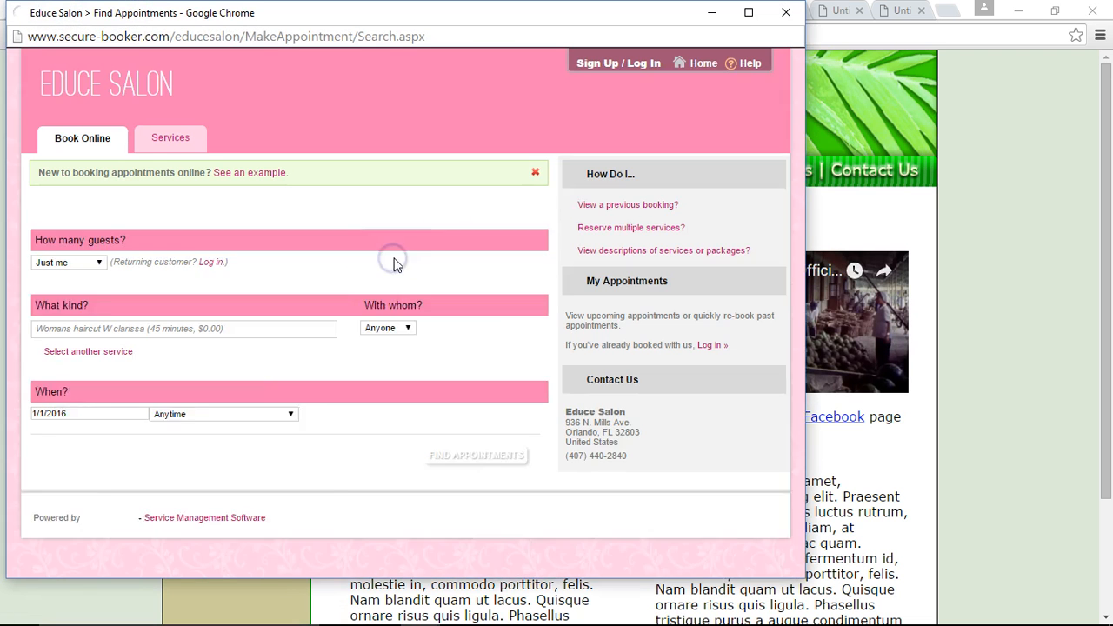
left_click(786, 12)
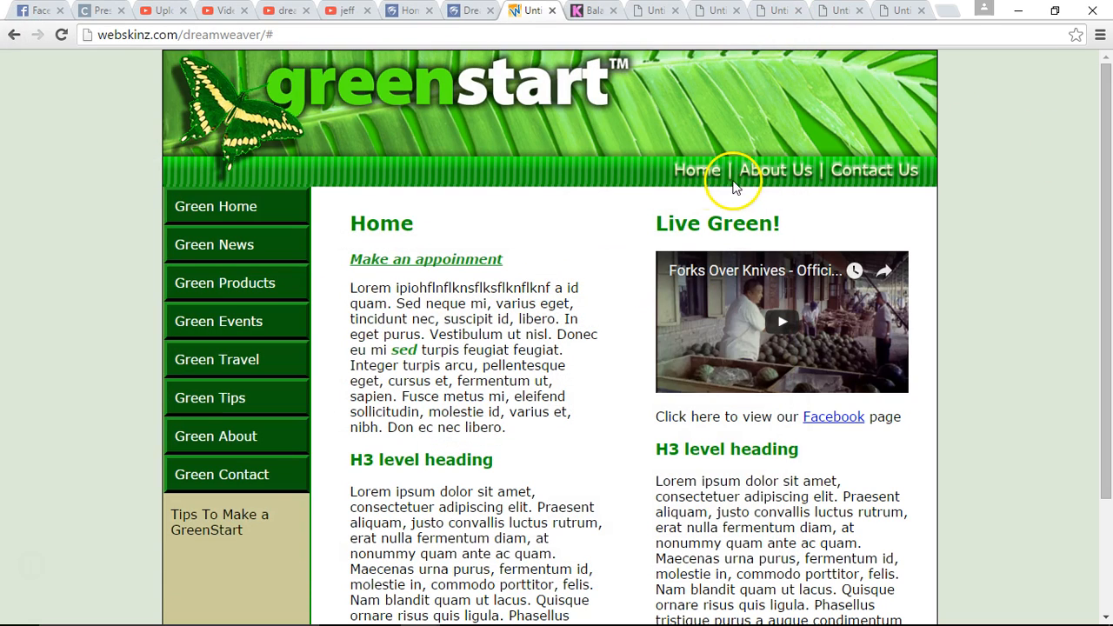
Step: Browse the live site's header pages and Green Tips page, checking the At Work and At Home accordion sections
left_click(776, 185)
left_click(877, 176)
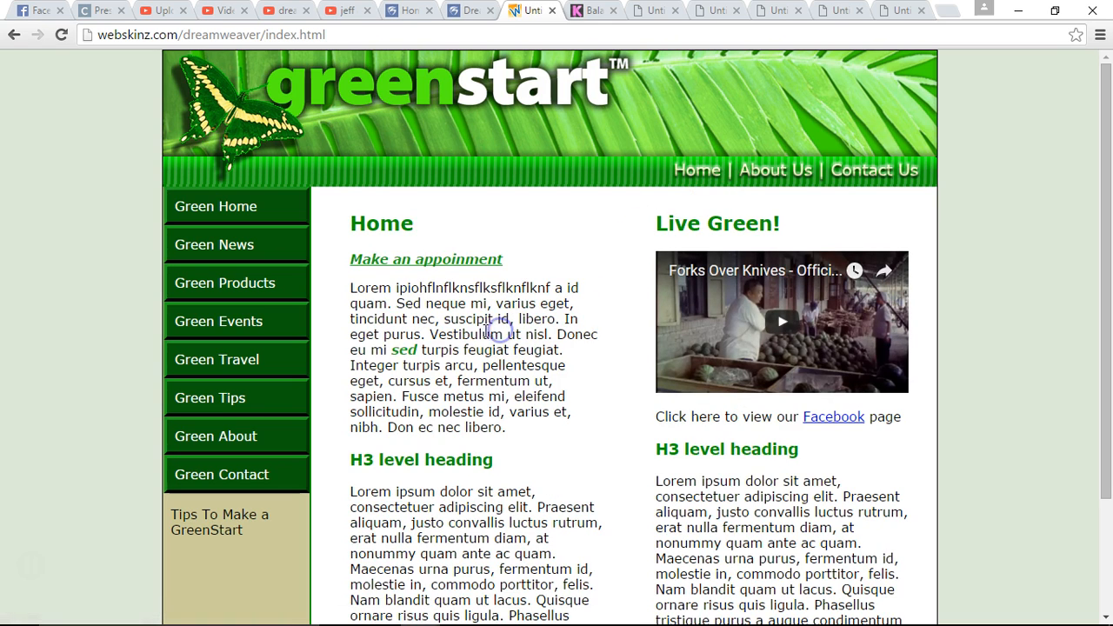
left_click(231, 397)
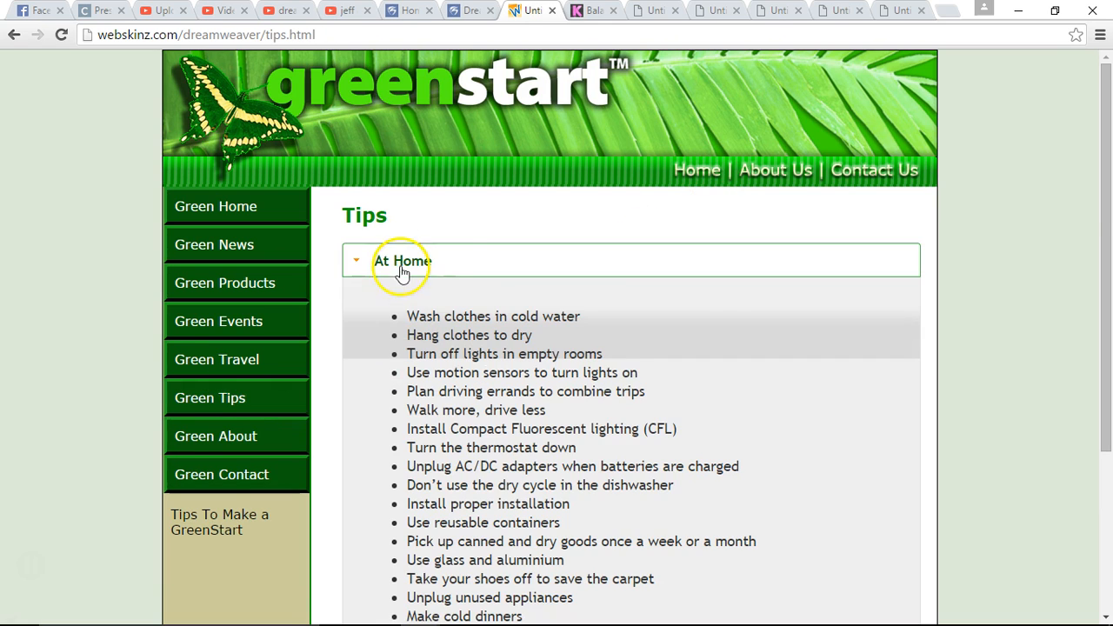
scroll(619, 353, "down", 3)
left_click(447, 512)
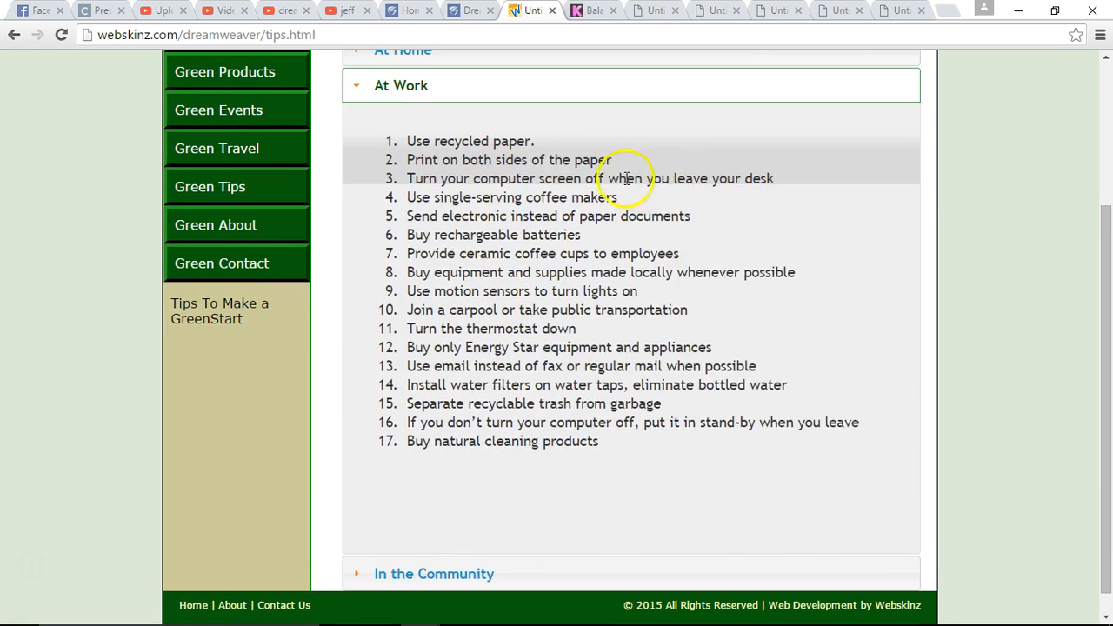
scroll(506, 246, "up", 3)
left_click(495, 254)
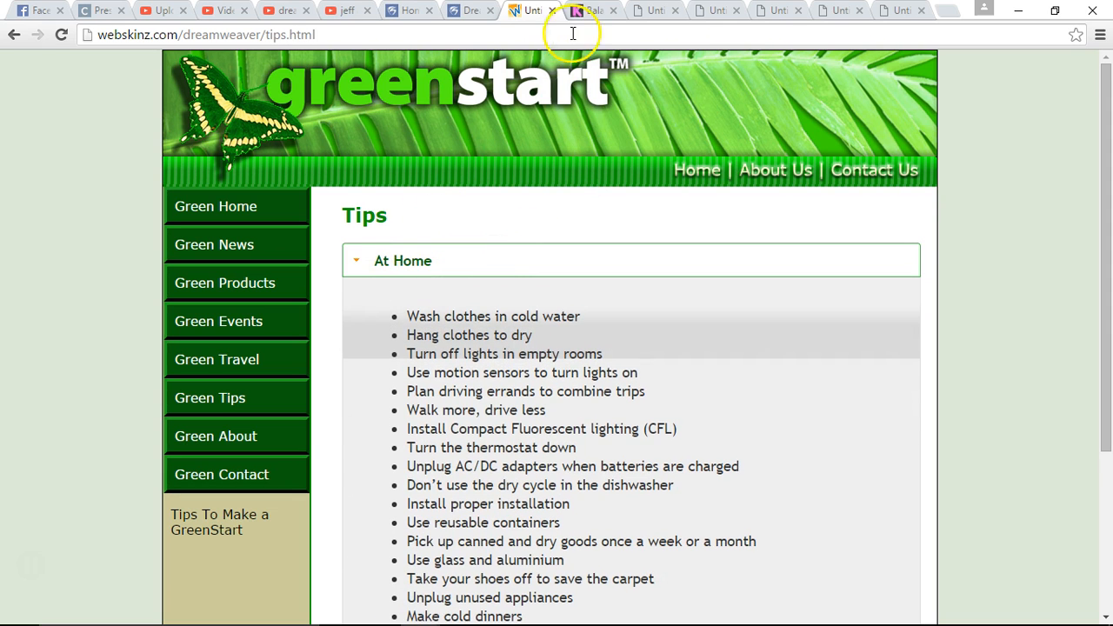
Step: Close the leftover local preview tabs and the salon site tab, keeping the live webskinz.com page open
left_click(903, 12)
left_click(921, 12)
left_click(921, 12)
left_click(921, 11)
left_click(921, 11)
left_click(921, 12)
left_click(921, 11)
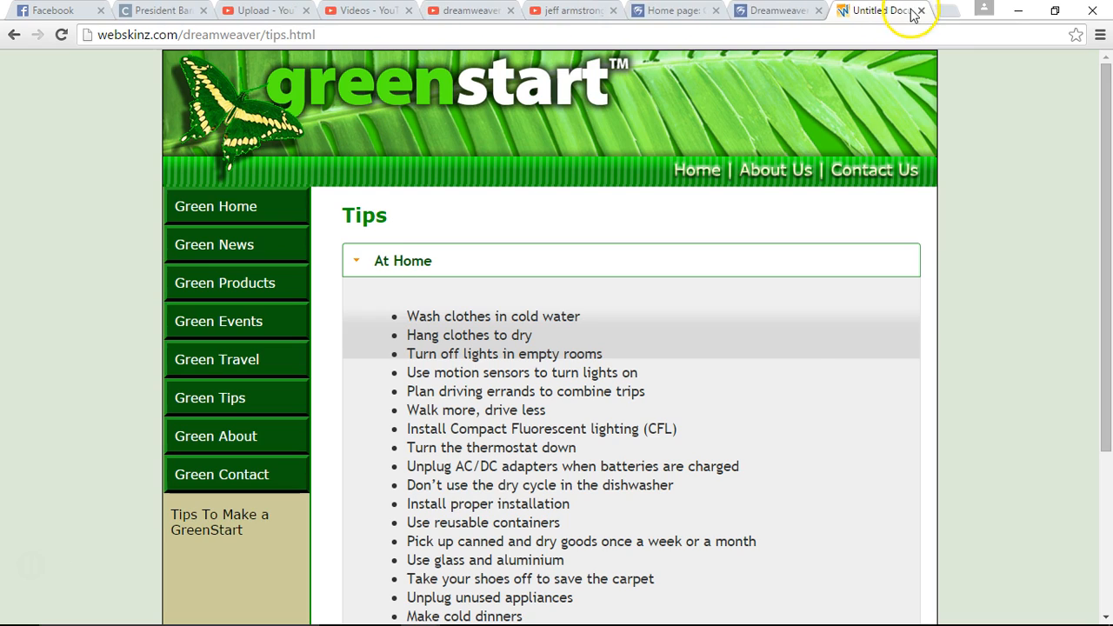
Step: Return to Dreamweaver, collapse the expanded file view, and close index.html
left_click(1025, 10)
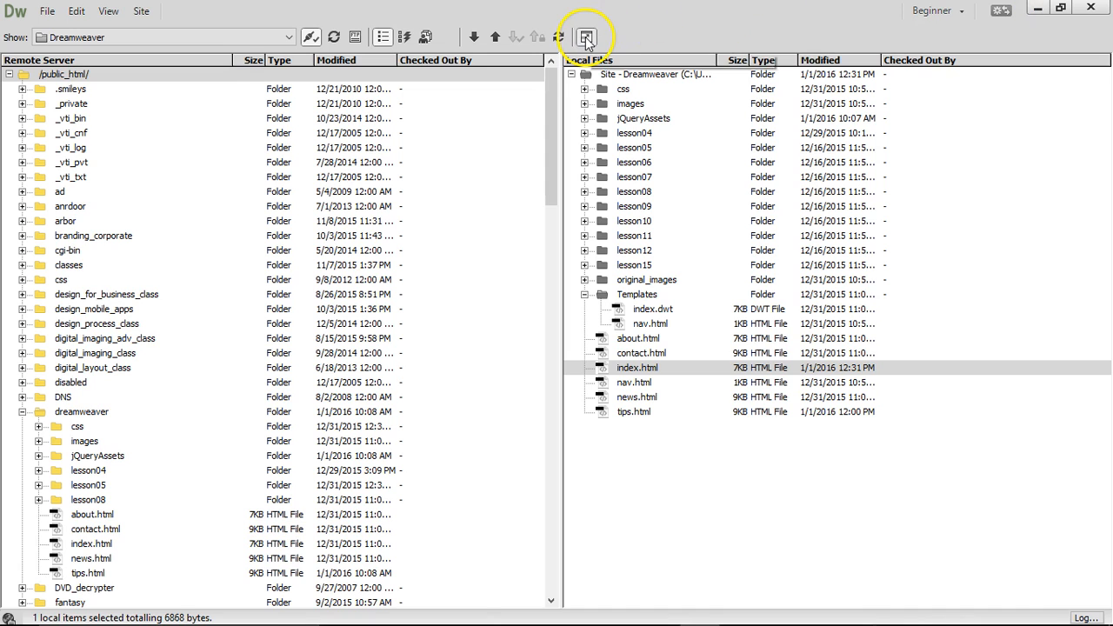
left_click(659, 32)
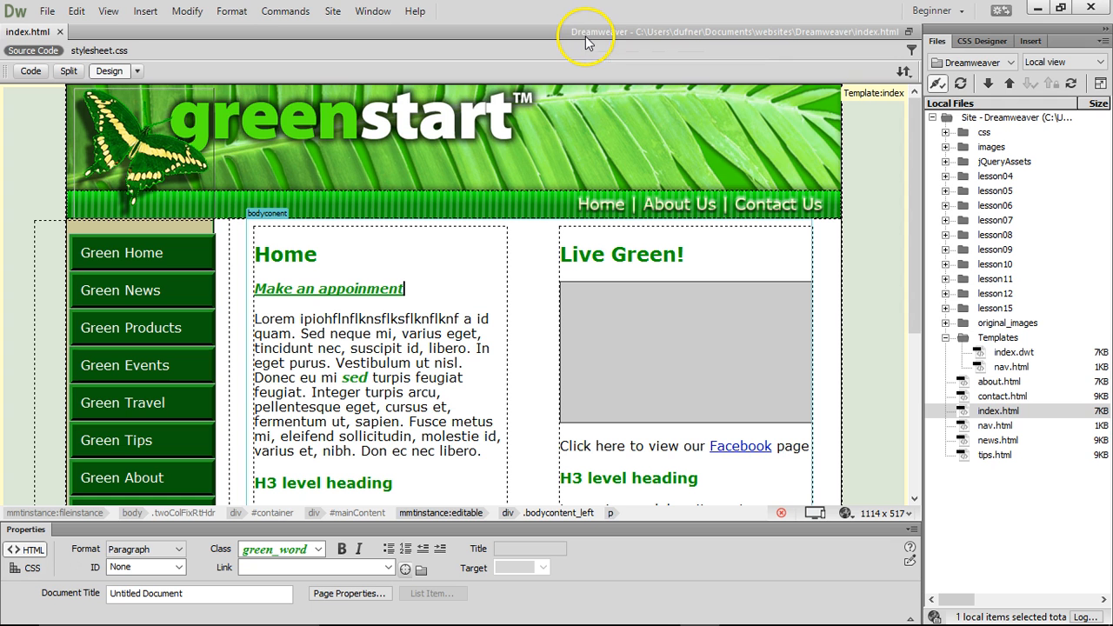
left_click(60, 33)
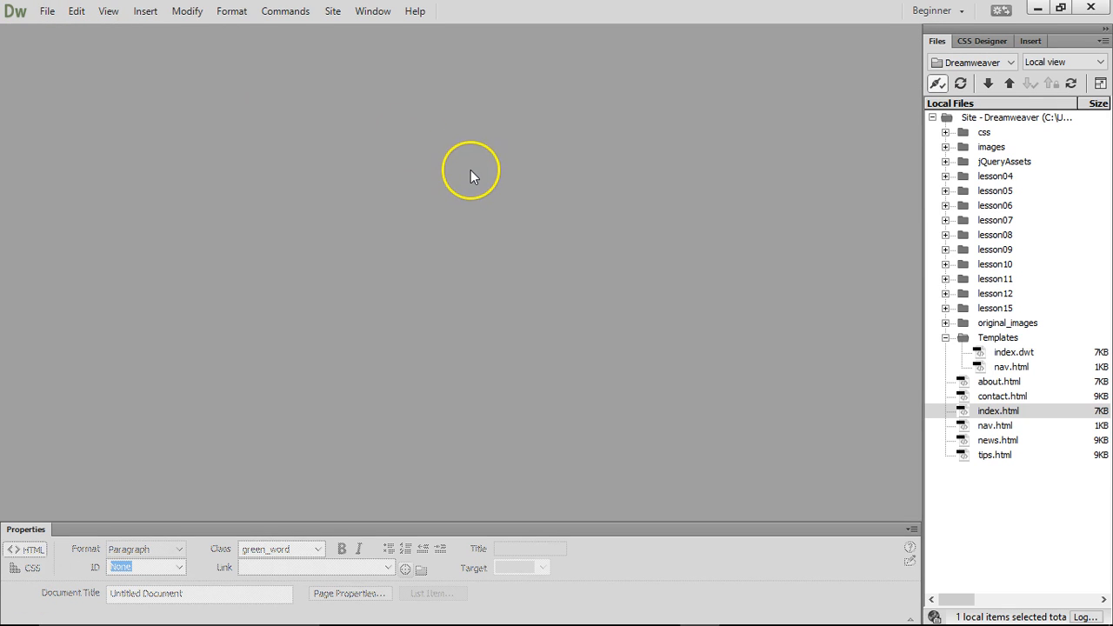
Step: Create a new blank HTML document with the HTML5 doc type and no framework
key("ctrl+n")
left_click(308, 155)
left_click(398, 141)
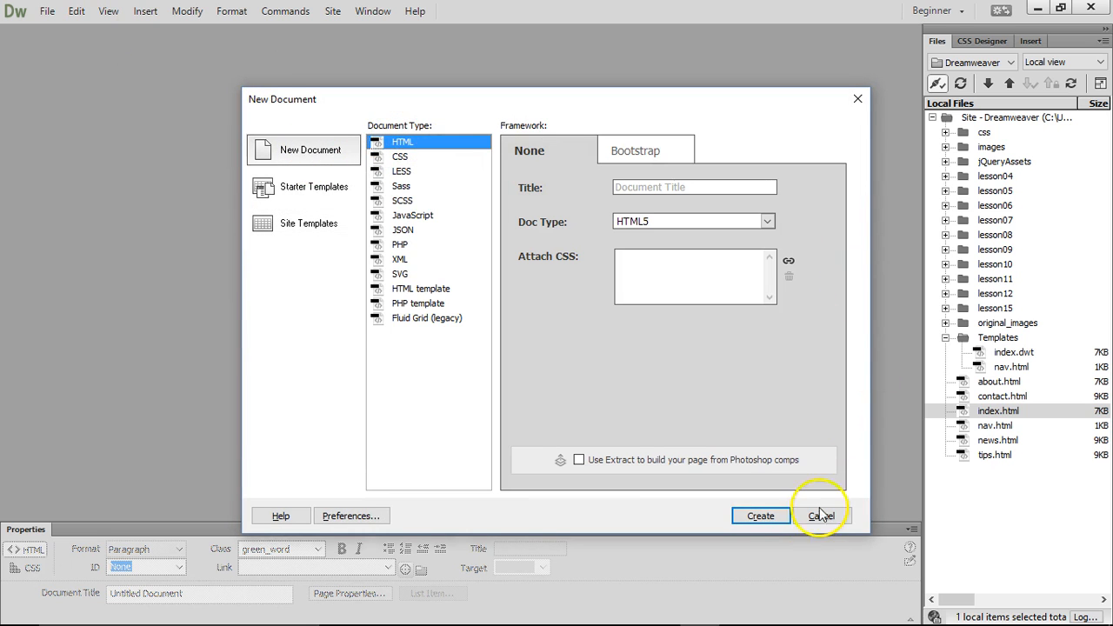
left_click(760, 516)
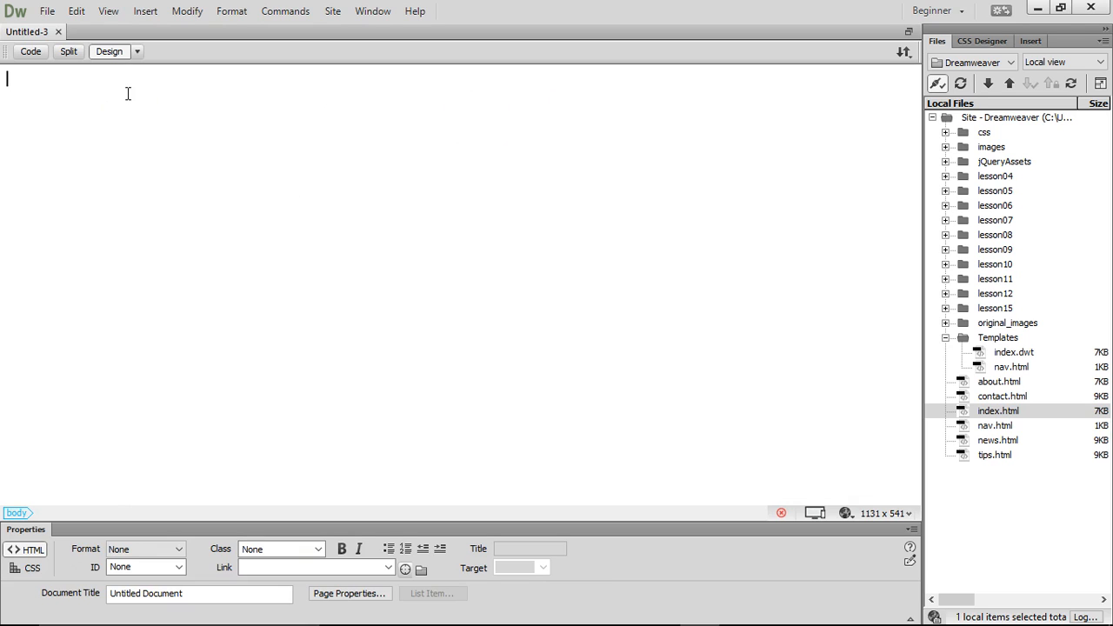
left_click(168, 198)
left_click(215, 178)
left_click(306, 128)
left_click(240, 160)
left_click(250, 156)
Step: Insert a table with 3 rows and 3 columns, 200 pixels wide, with a 1-pixel border and no header
left_click(148, 14)
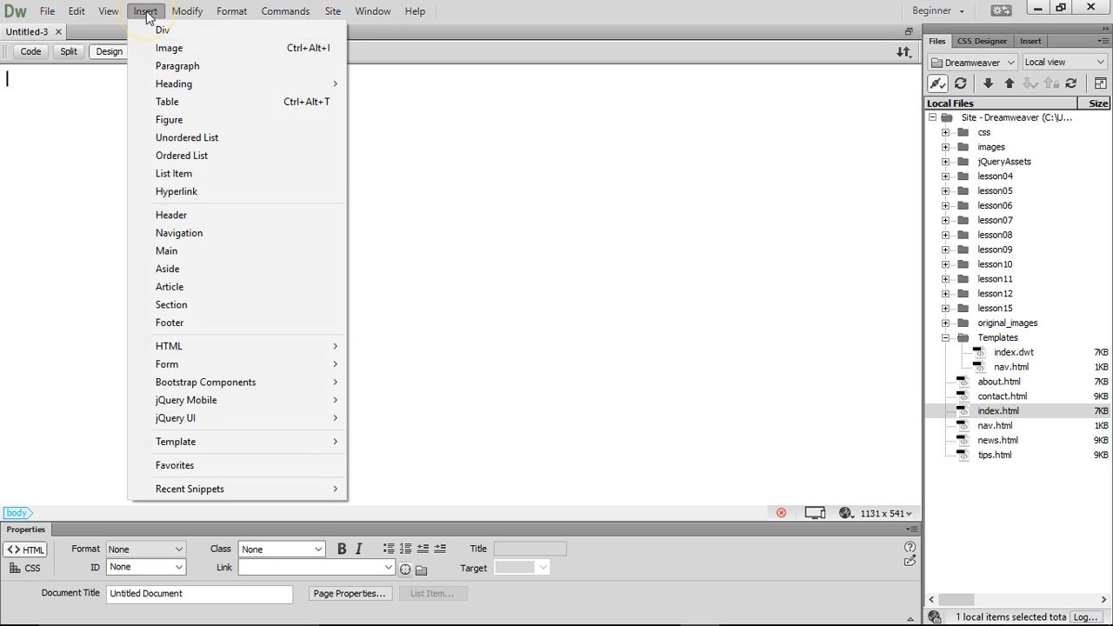
left_click(178, 102)
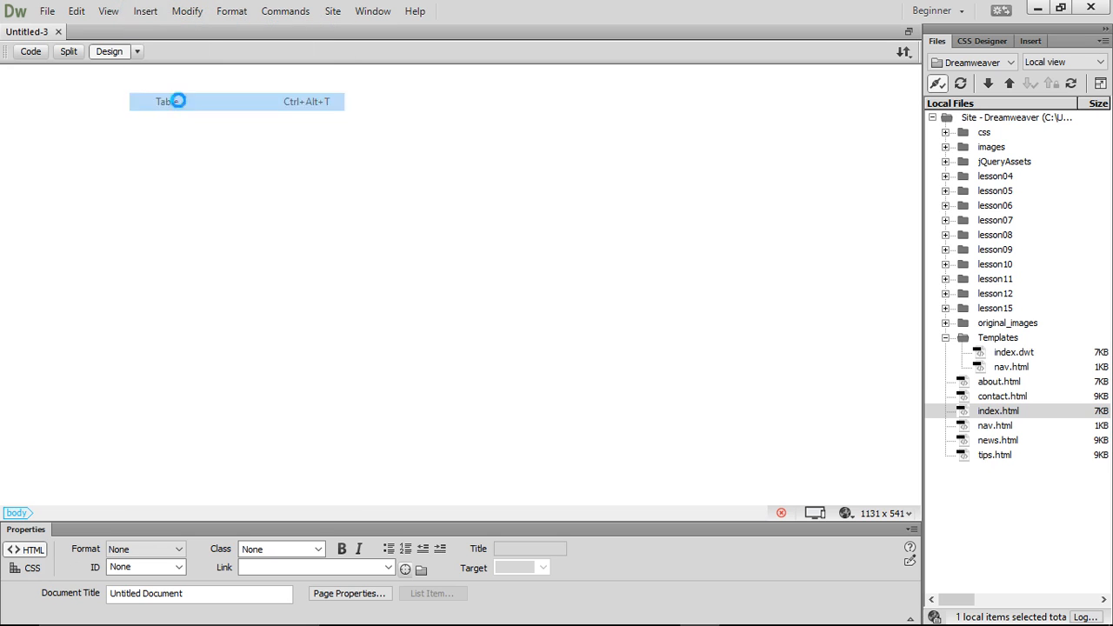
left_click_drag(483, 166, 391, 136)
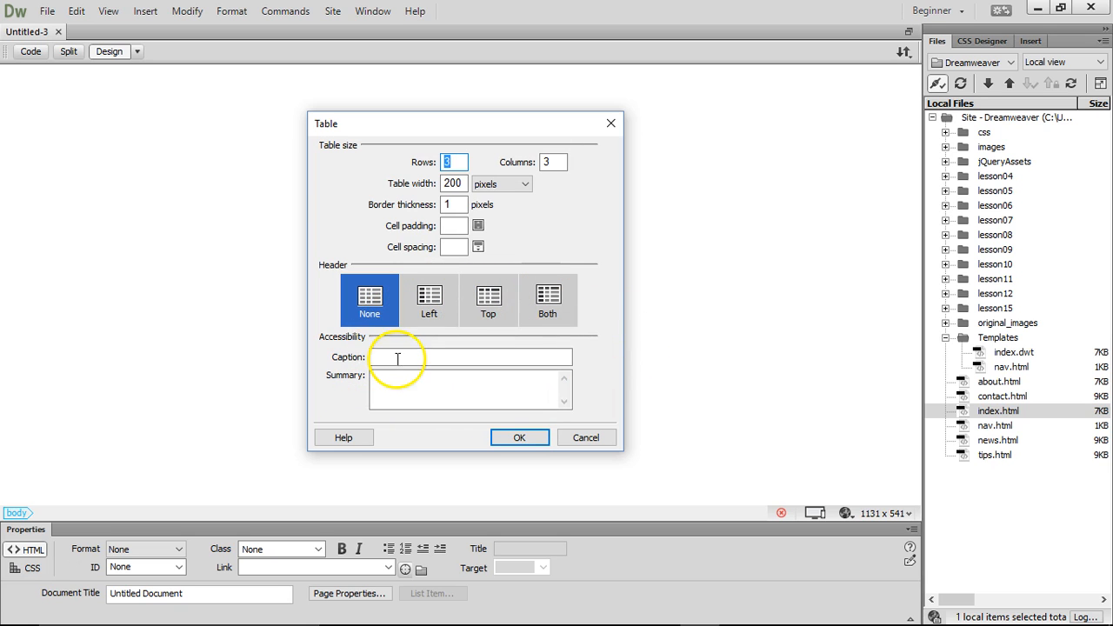
left_click(512, 439)
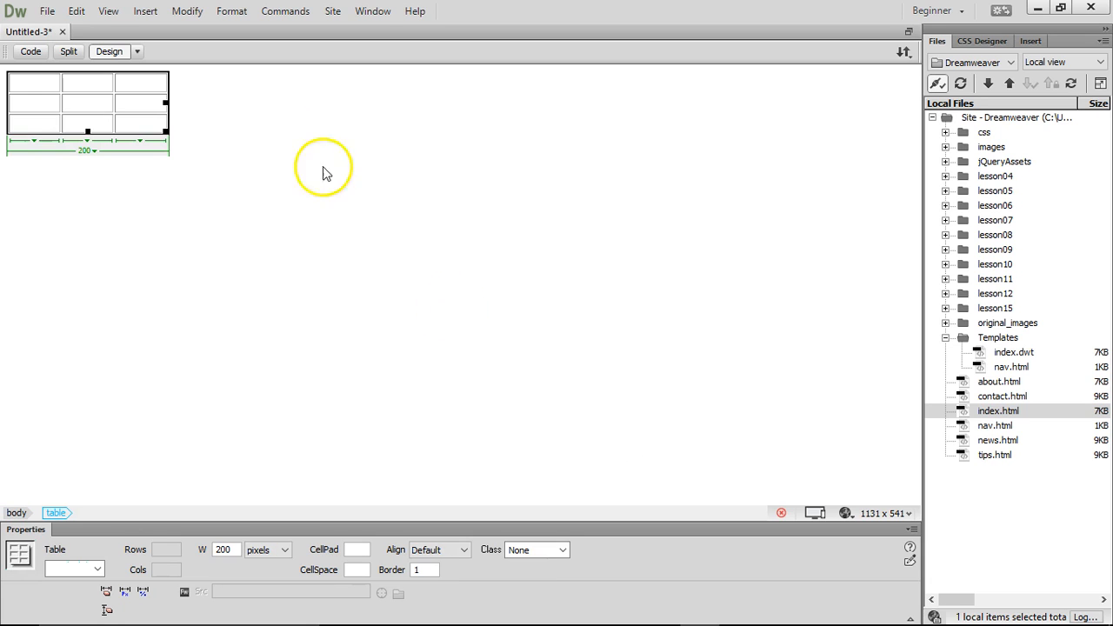
Step: Select the whole table and stretch its right edge to a width of about 917 pixels
left_click(218, 102)
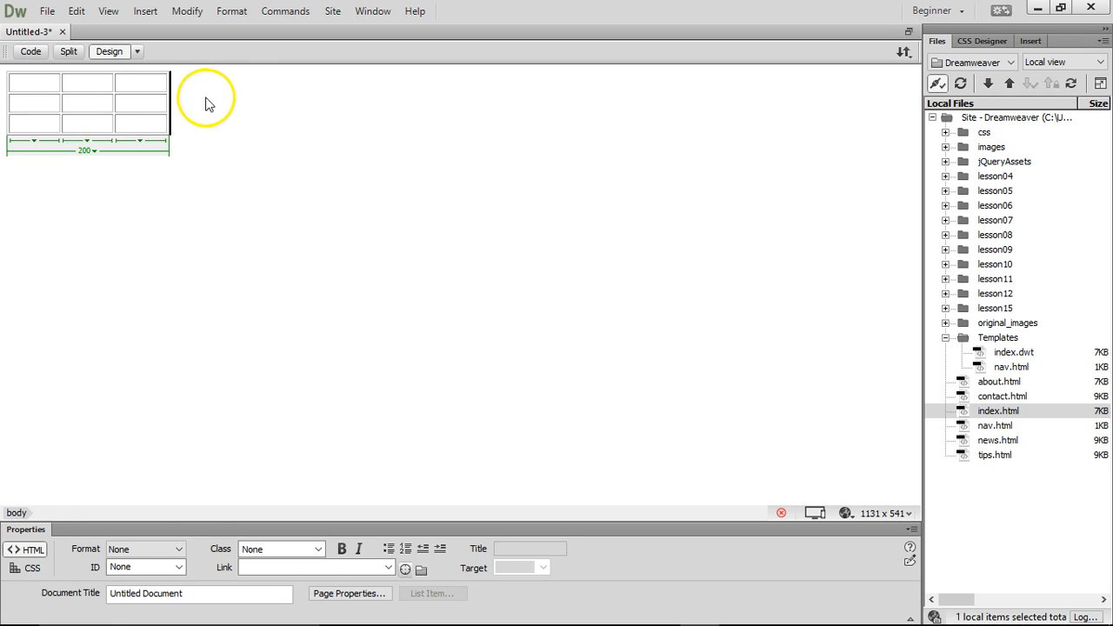
left_click(134, 135)
left_click(208, 117)
left_click(26, 76)
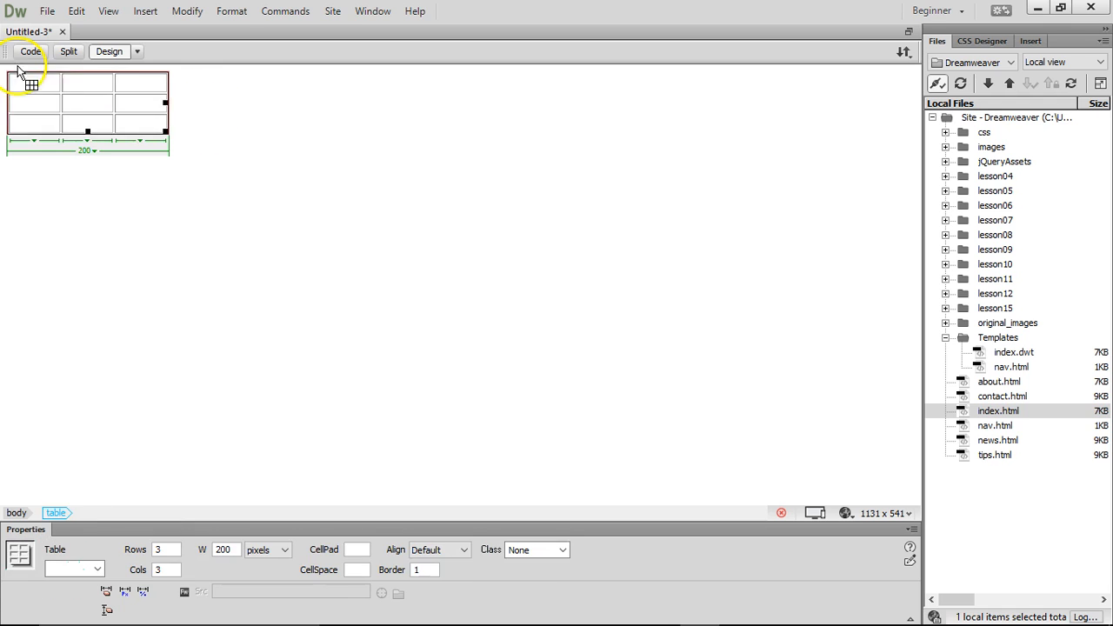
left_click_drag(346, 99, 753, 102)
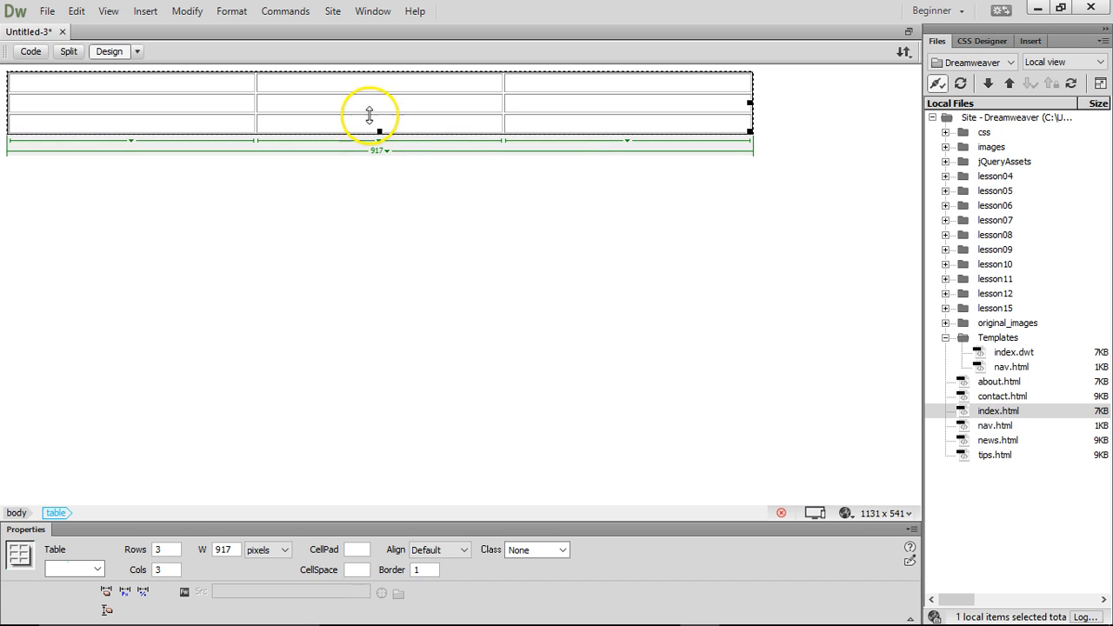
Step: Stretch all three table rows taller by their lower borders, making the first row about 162 pixels high
left_click_drag(386, 90, 407, 380)
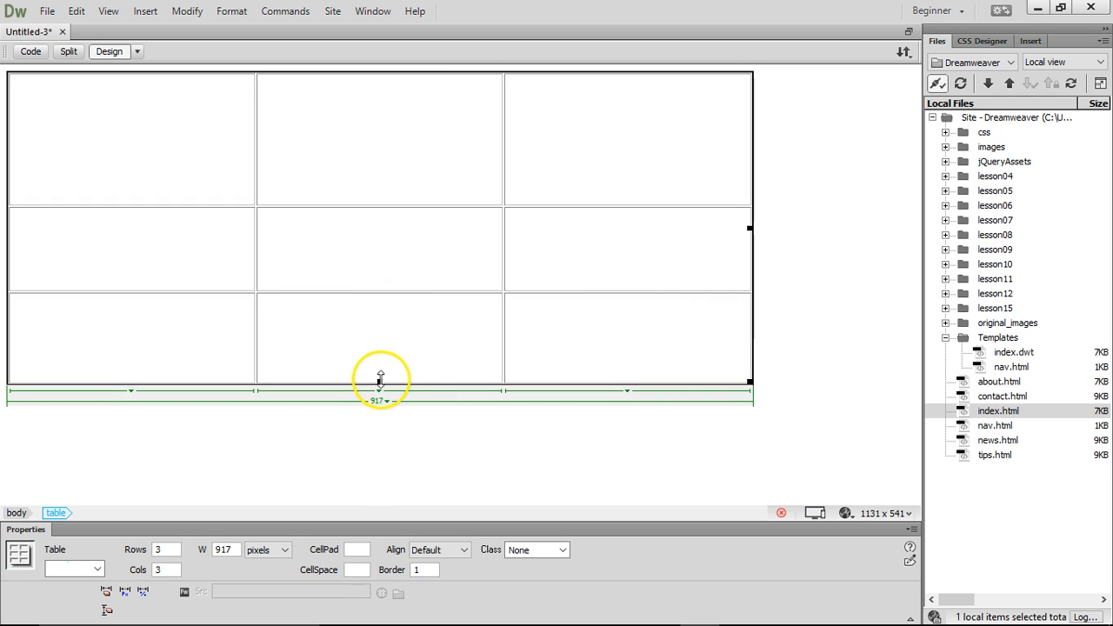
left_click(378, 375)
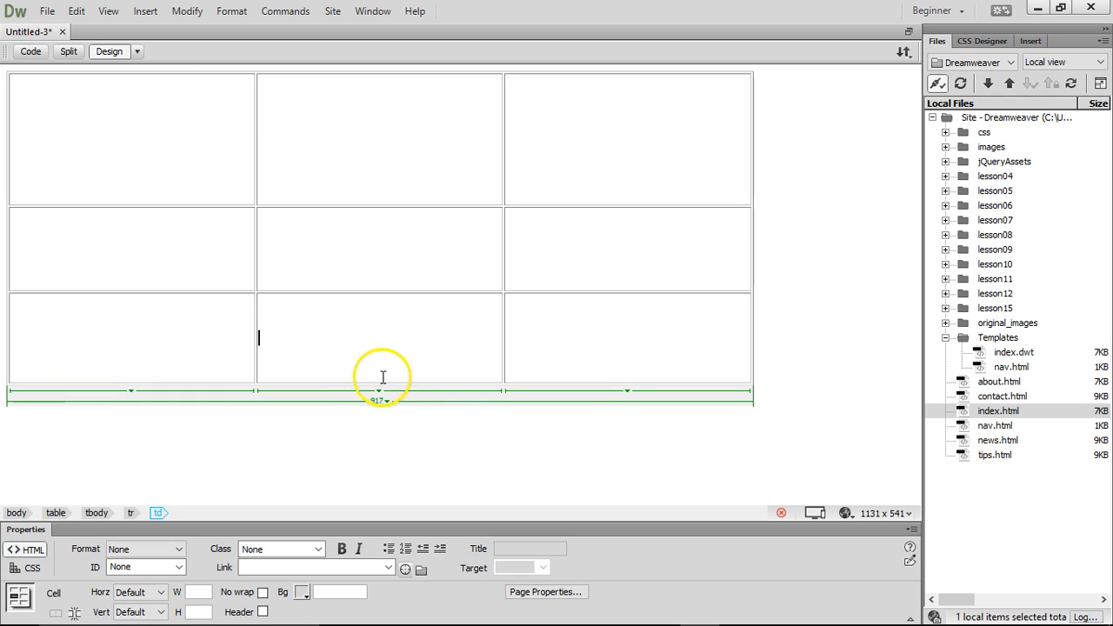
left_click_drag(419, 384, 425, 419)
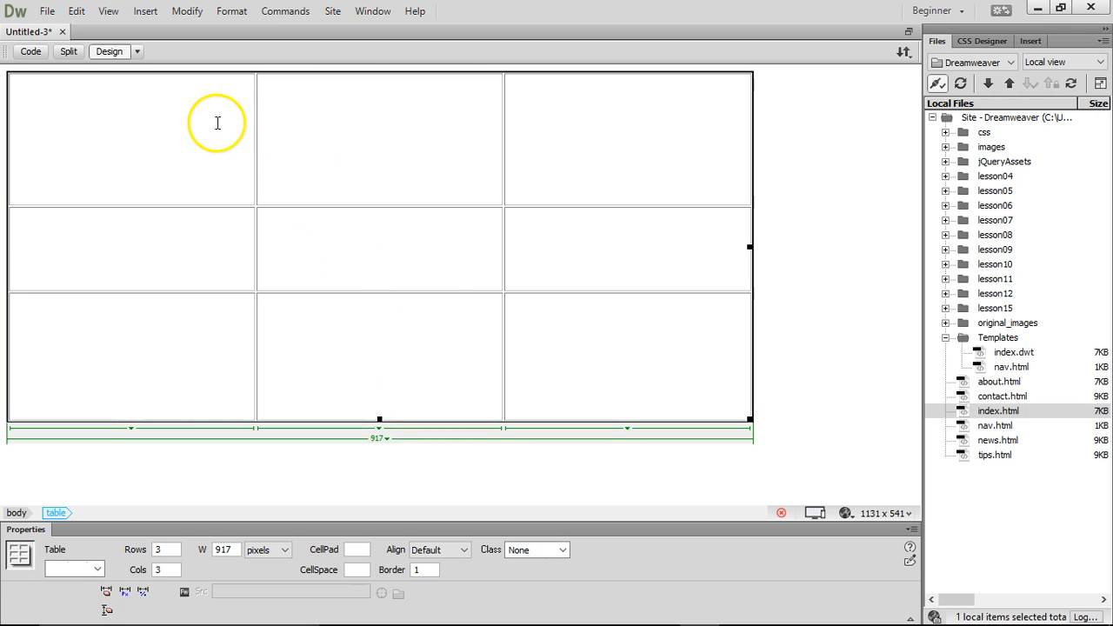
Step: Save the new document as table.html in the Dreamweaver site folder
key("ctrl+s")
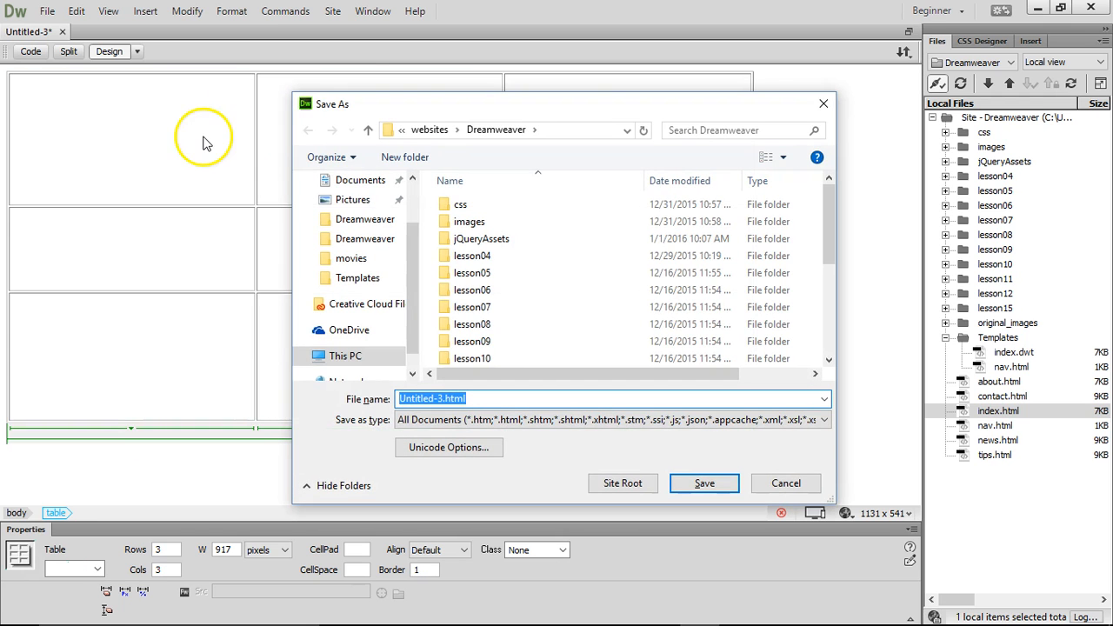
left_click(441, 399)
type("tab")
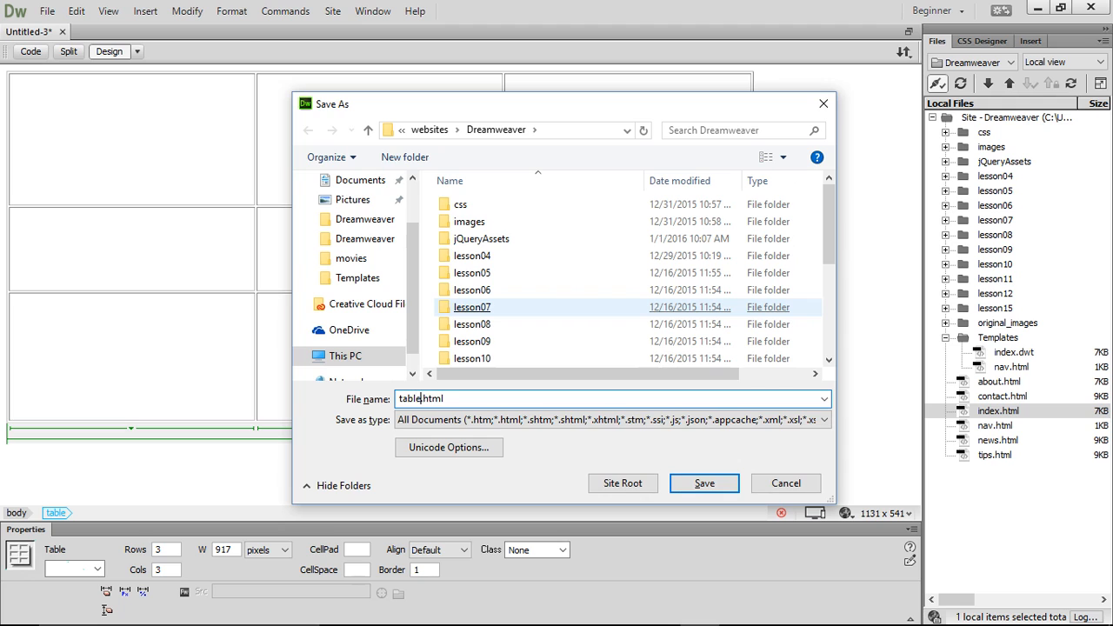
key("Return")
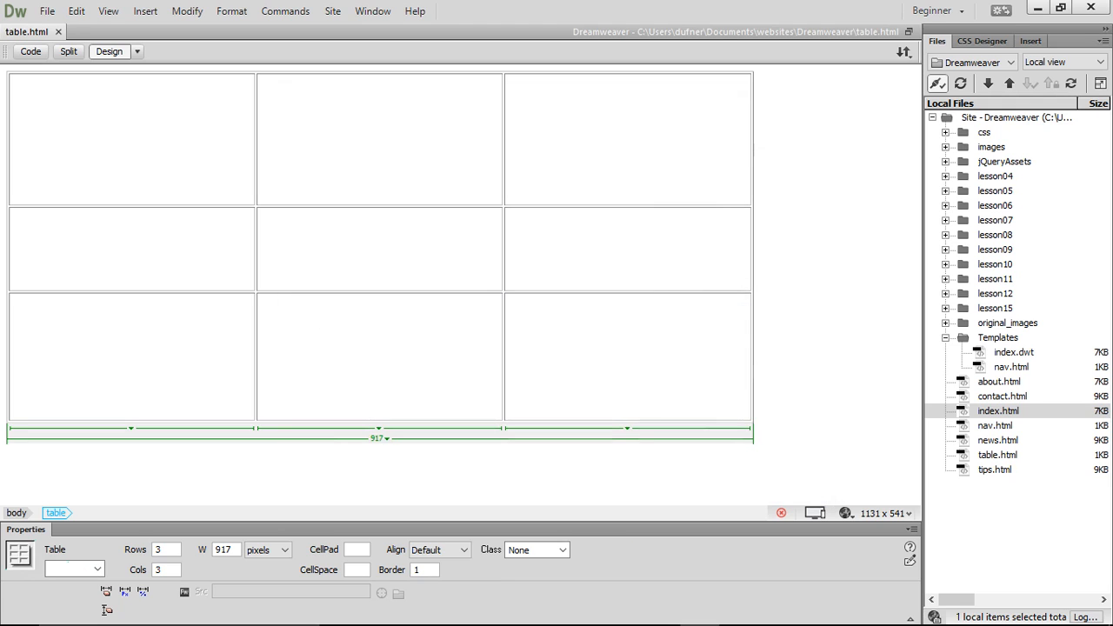
Step: Enter the placeholder text "chjvhjvjhvljhvljhvlhv kjgkjbjkb" in the table's first cell, and preview the page in Google Chrome with changes saved
left_click(157, 130)
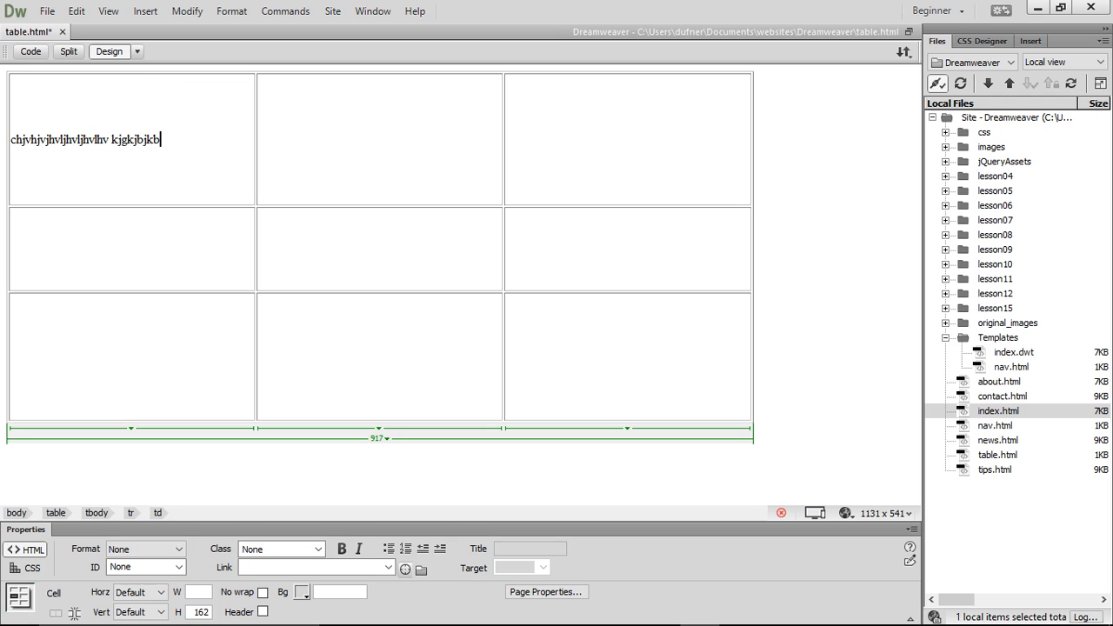
left_click(333, 81)
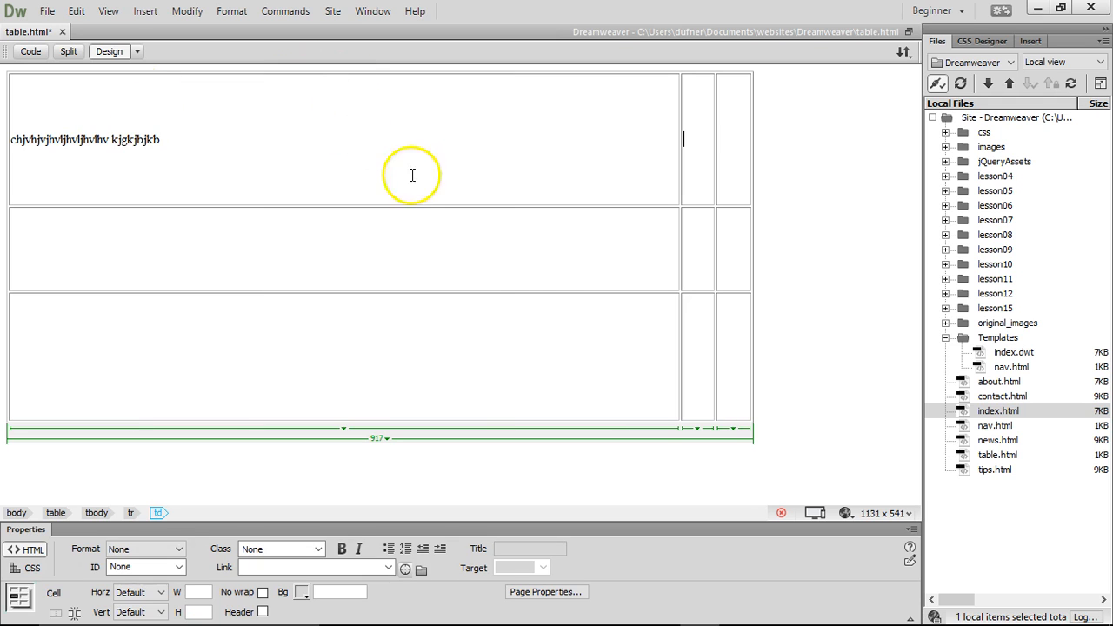
left_click(845, 513)
left_click(853, 509)
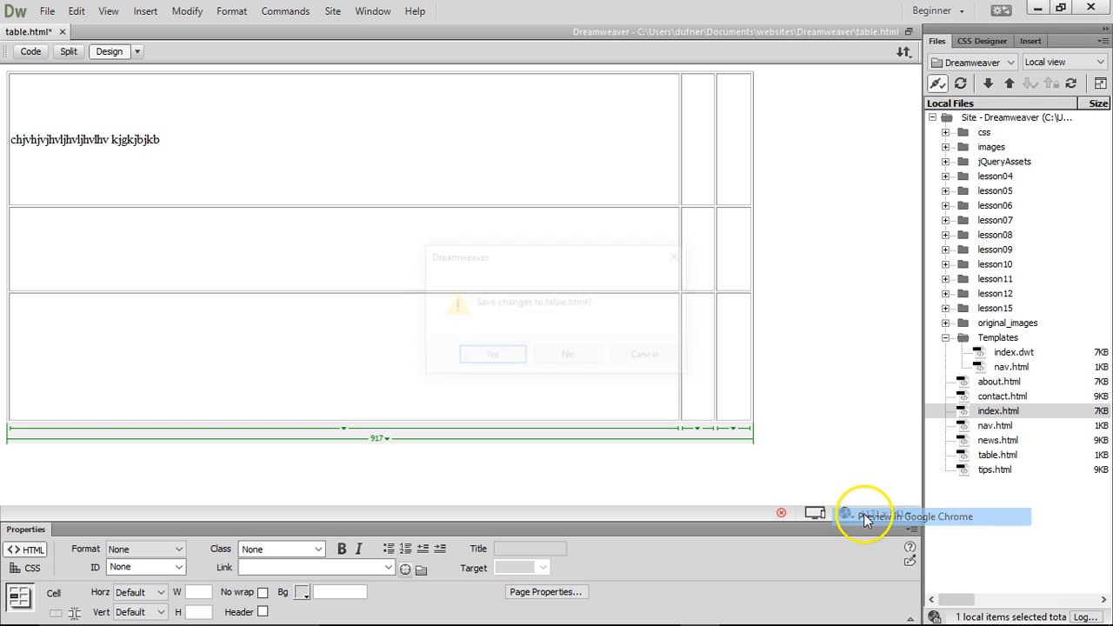
left_click(514, 365)
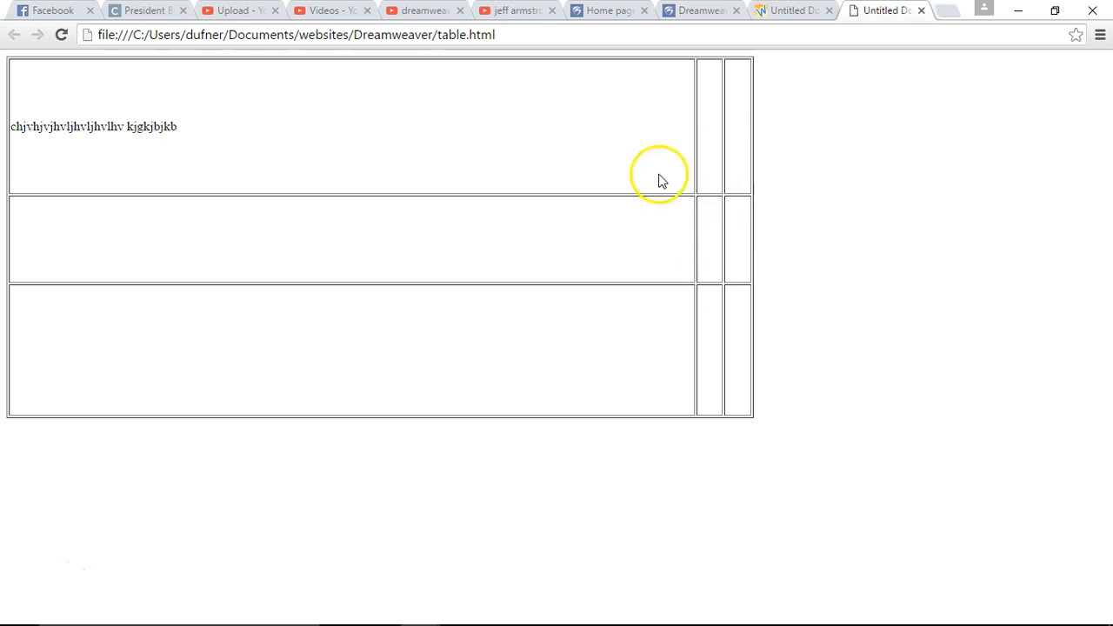
Step: Back in Dreamweaver, narrow the table's first column to about 206 pixels and preview the page in Google Chrome with changes saved
left_click(1018, 10)
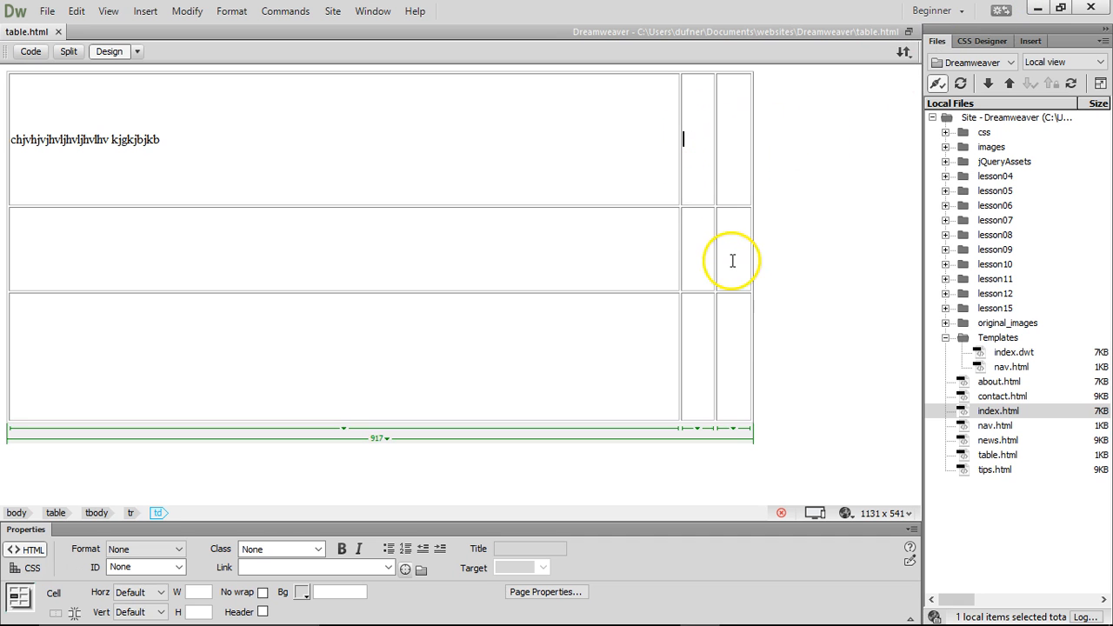
left_click_drag(678, 178, 181, 162)
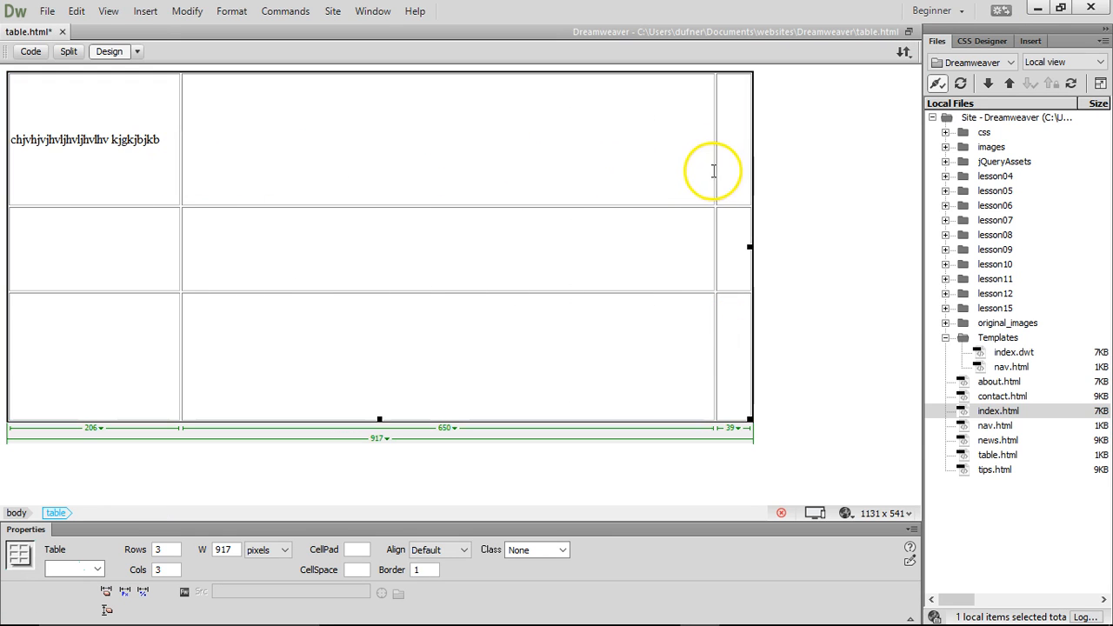
left_click(688, 165)
left_click(845, 513)
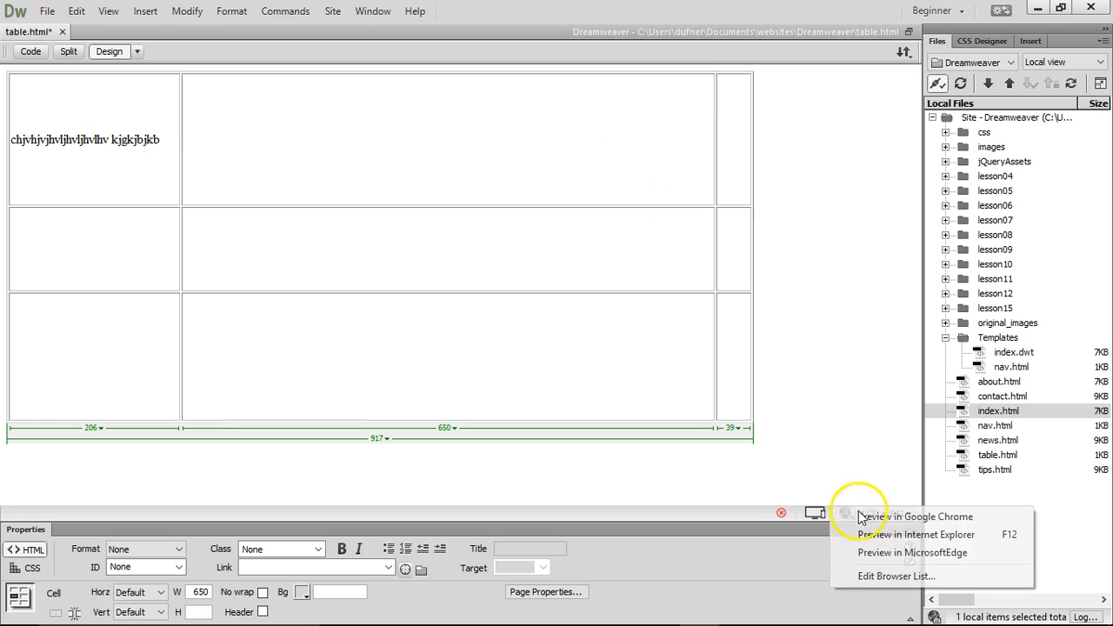
left_click(861, 516)
left_click(494, 355)
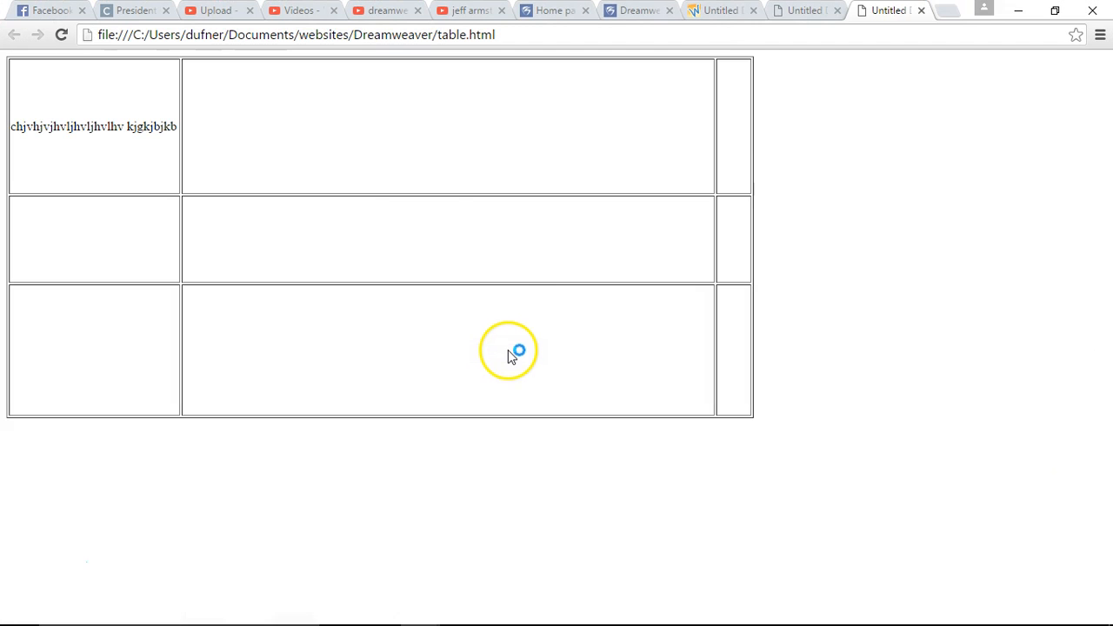
left_click(1018, 10)
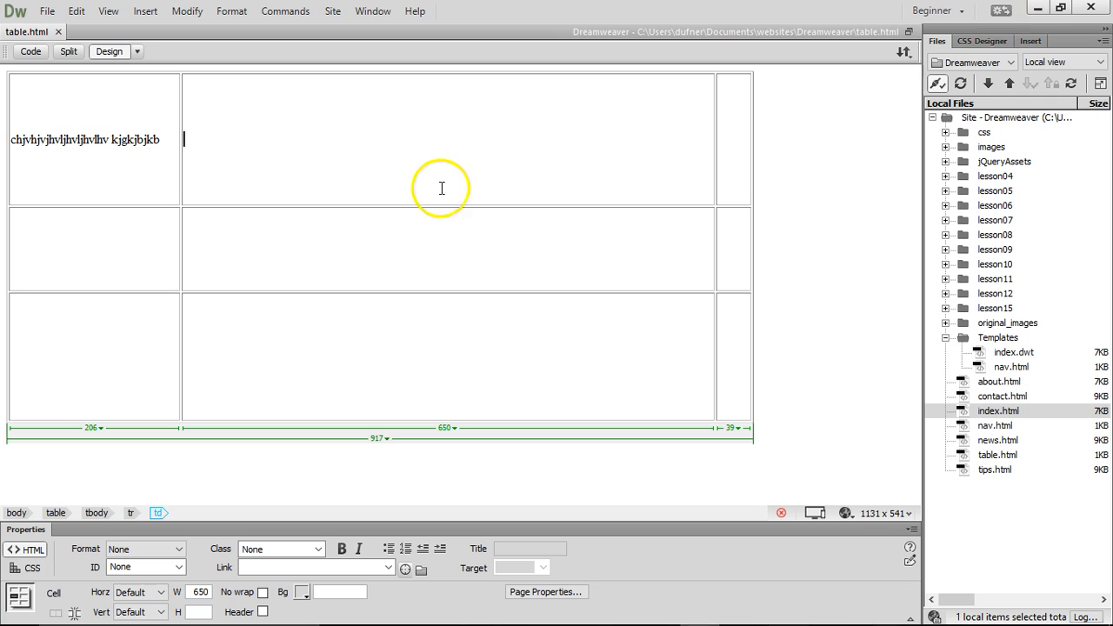
Step: Select the placeholder text in the first cell, switch to Chrome, and search for "lorem ipsum" in a new tab
triple_click(163, 139)
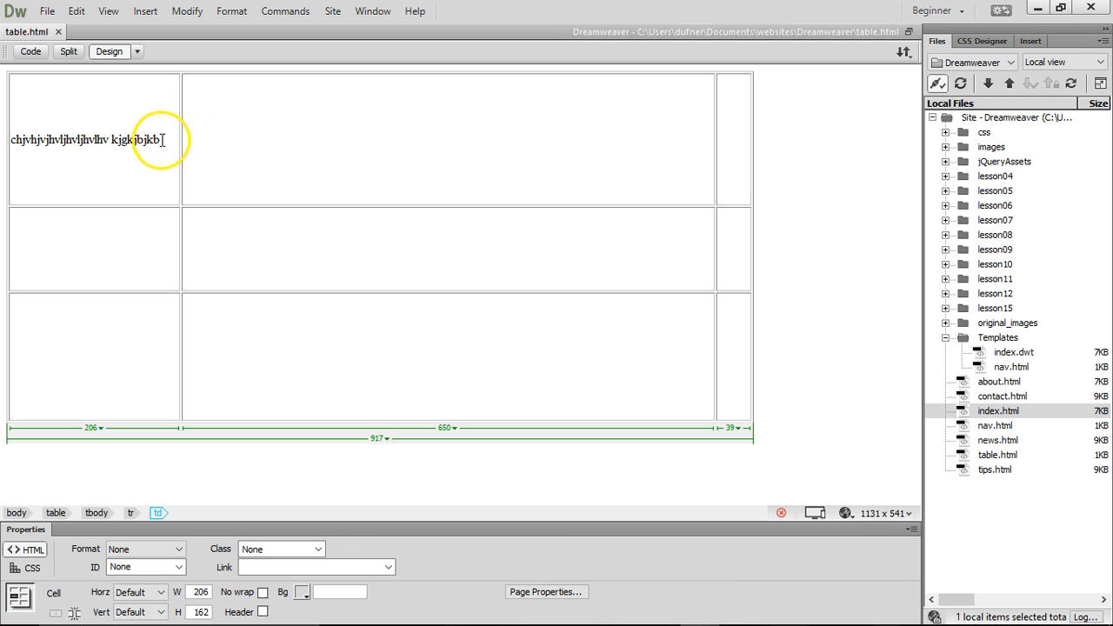
mouse_move(360, 608)
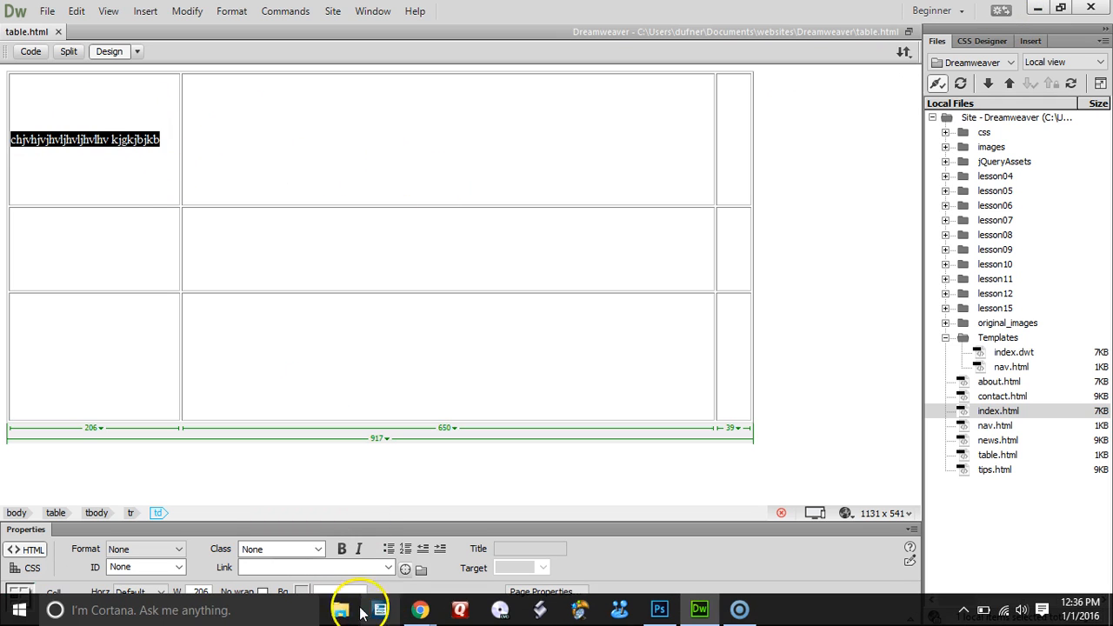
mouse_move(421, 610)
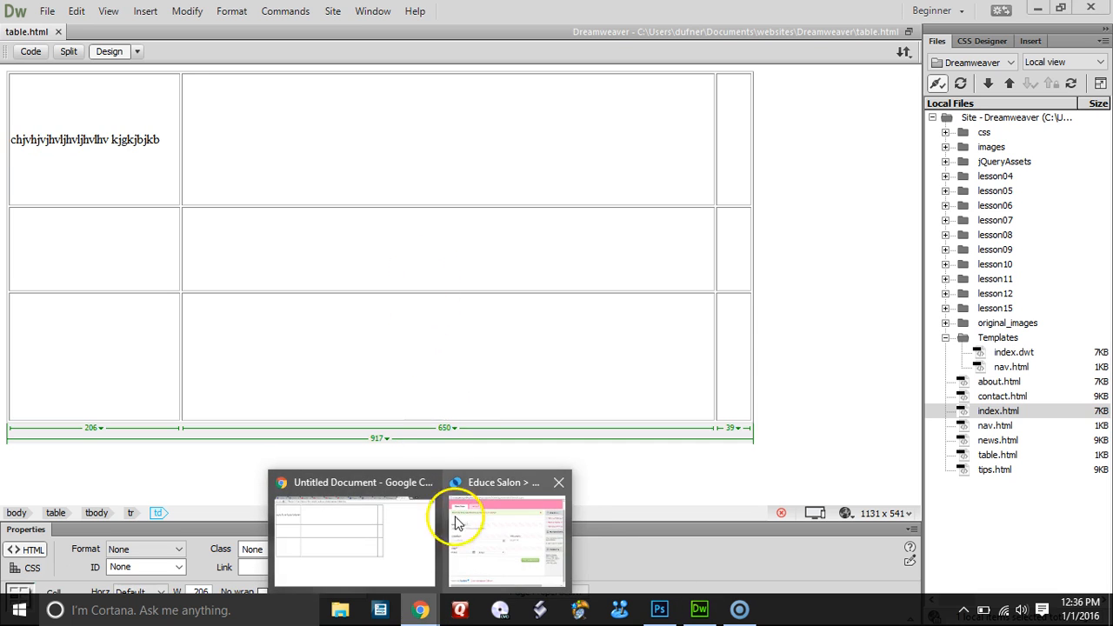
left_click(380, 542)
left_click(947, 13)
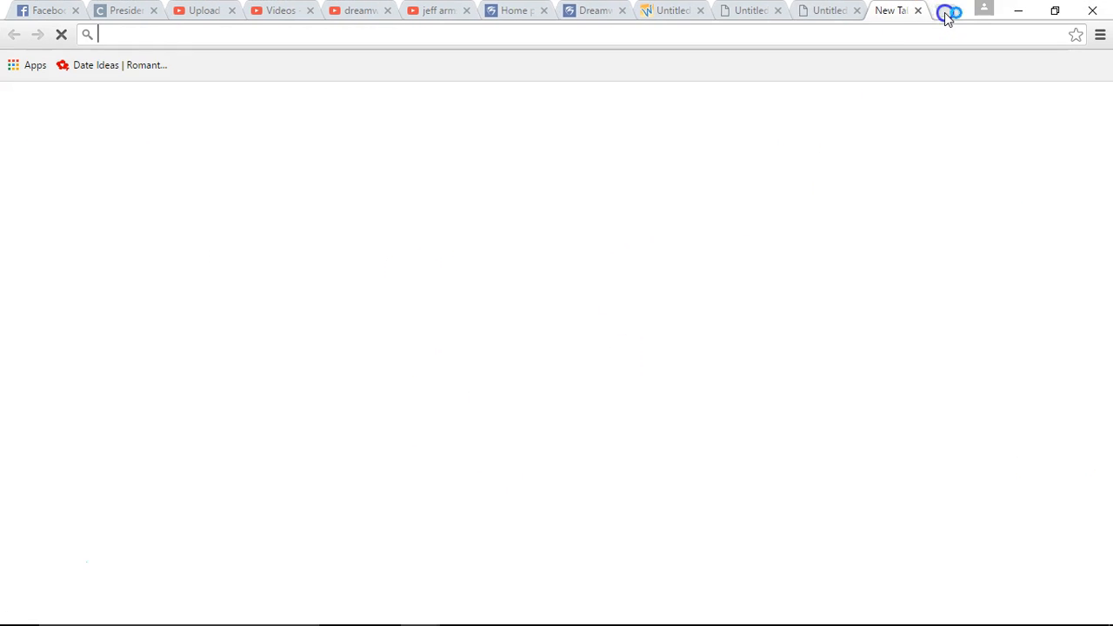
type("lorem ip")
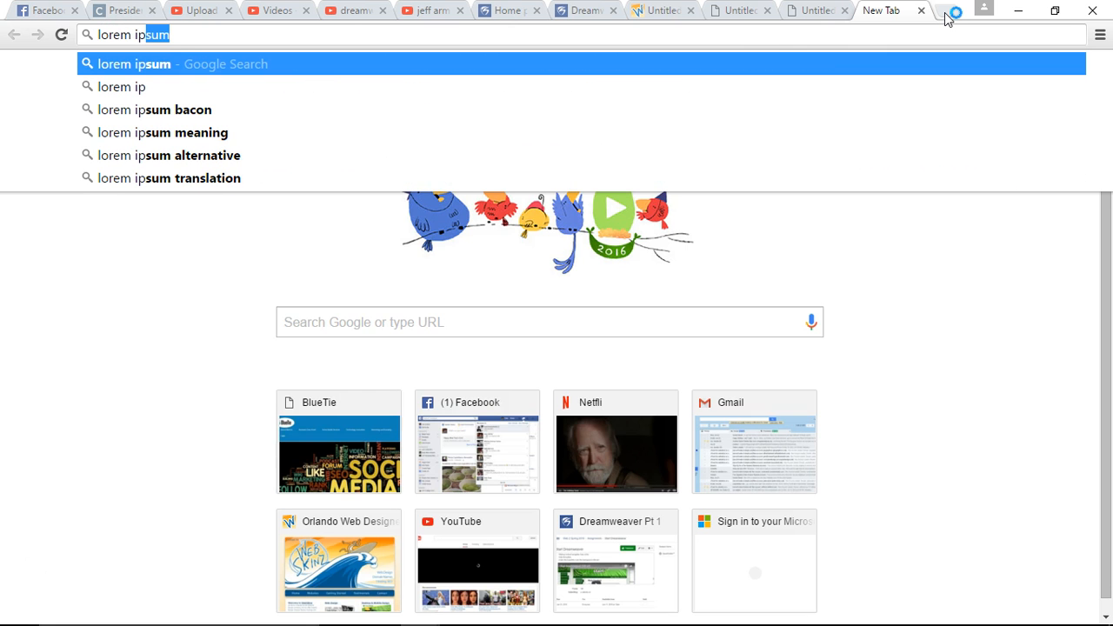
key("Return")
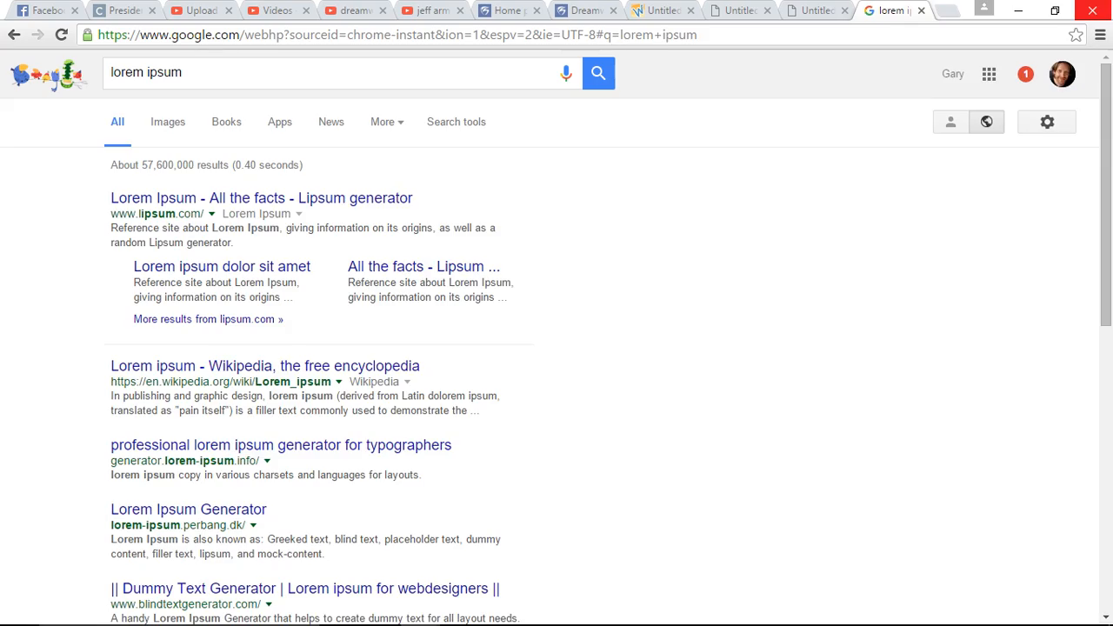
Step: Open the lipsum.com result and copy the standard Lorem Ipsum passage used since the 1500s, without its quotation marks
left_click(381, 197)
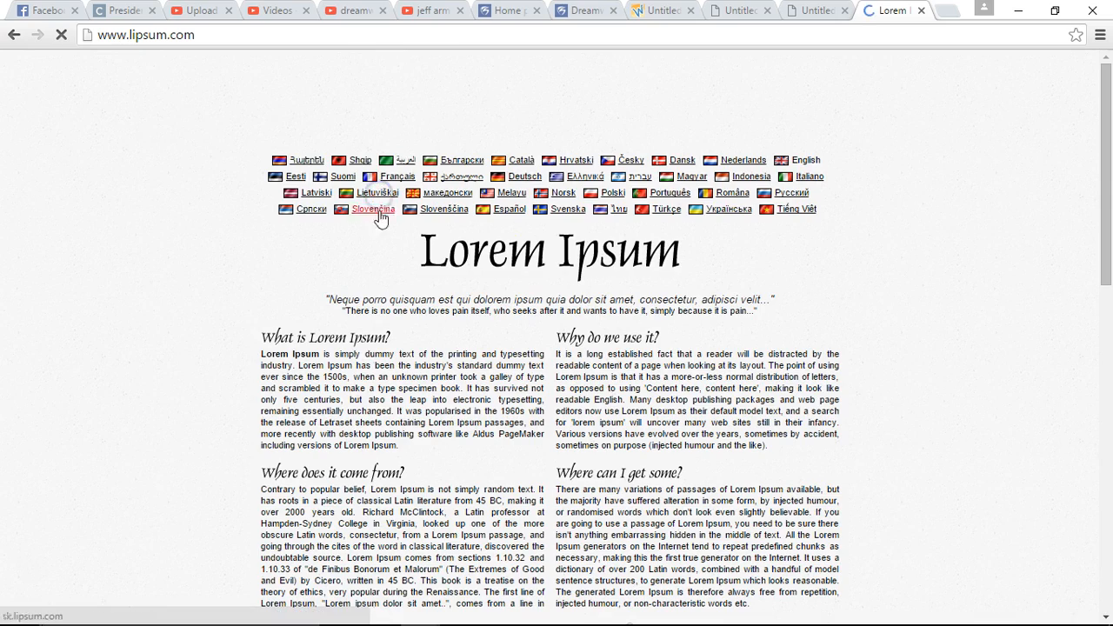
scroll(516, 313, "down", 5)
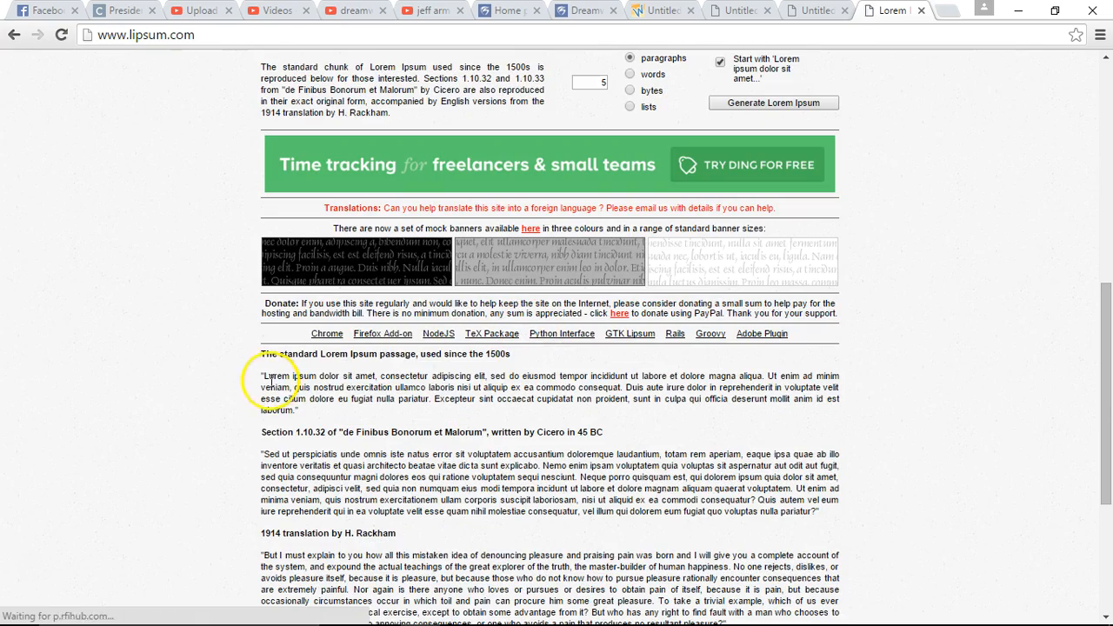
left_click_drag(262, 376, 290, 413)
key("ctrl+c")
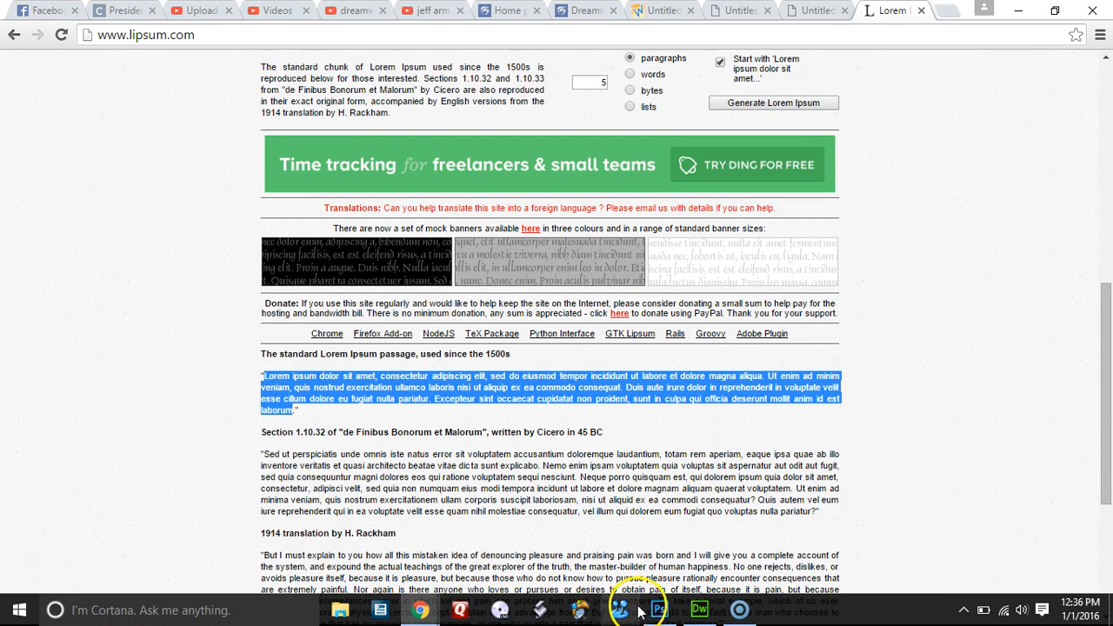
Step: In Dreamweaver, replace the first cell's text with the copied passage and paste it into the other top-row cells and the second row's first two
left_click(699, 610)
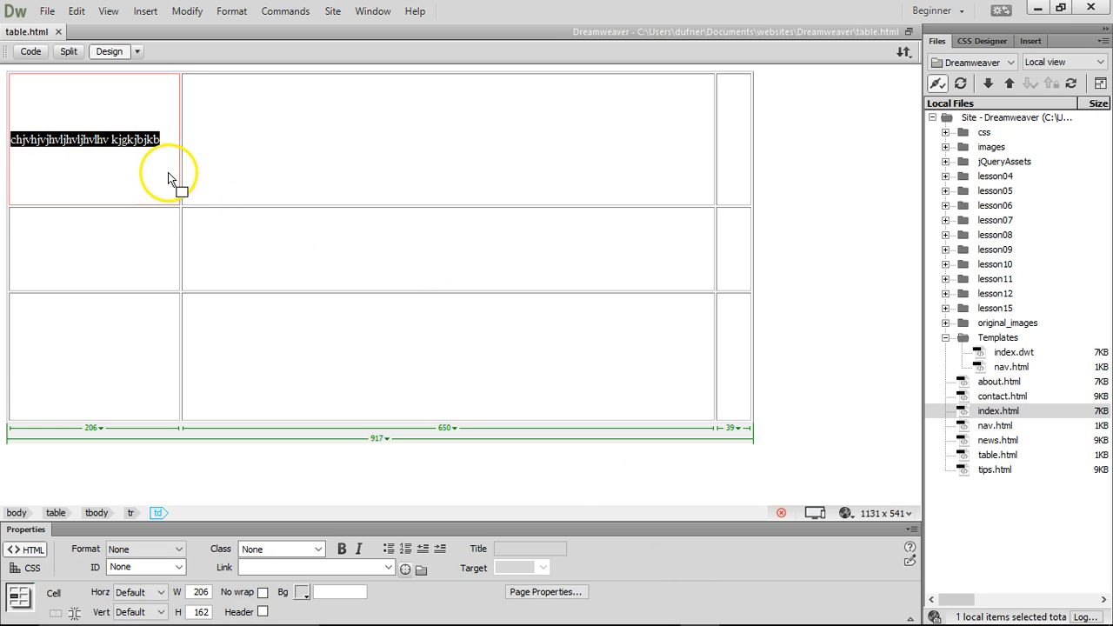
key("ctrl+v")
left_click(399, 220)
key("ctrl+v")
left_click(397, 351)
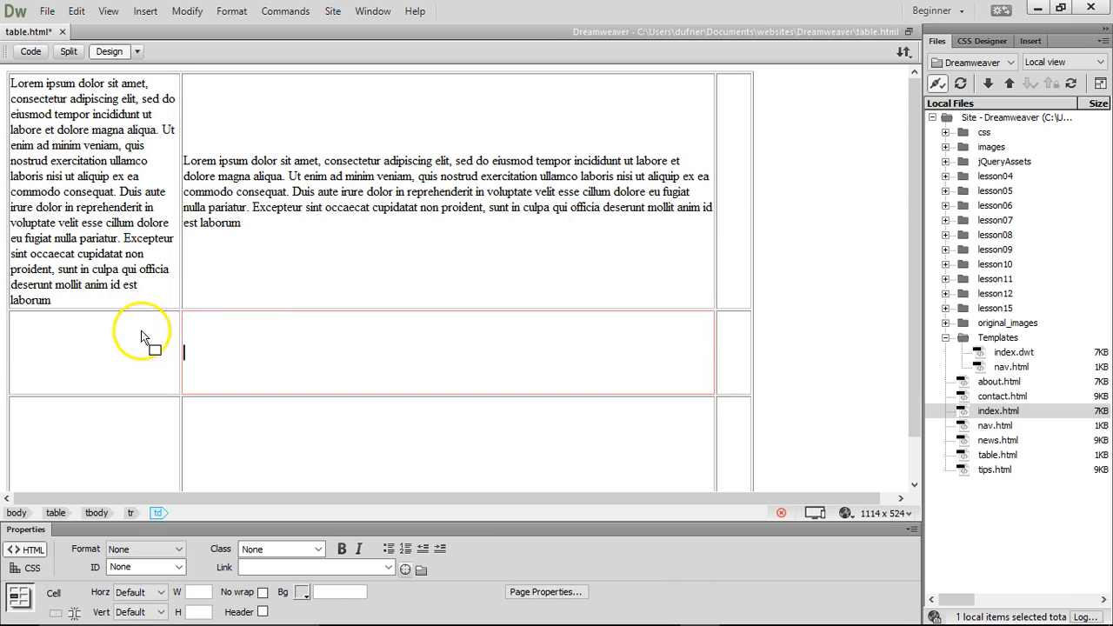
key("ctrl+v")
left_click(120, 331)
key("ctrl+v")
left_click(740, 246)
key("ctrl+v")
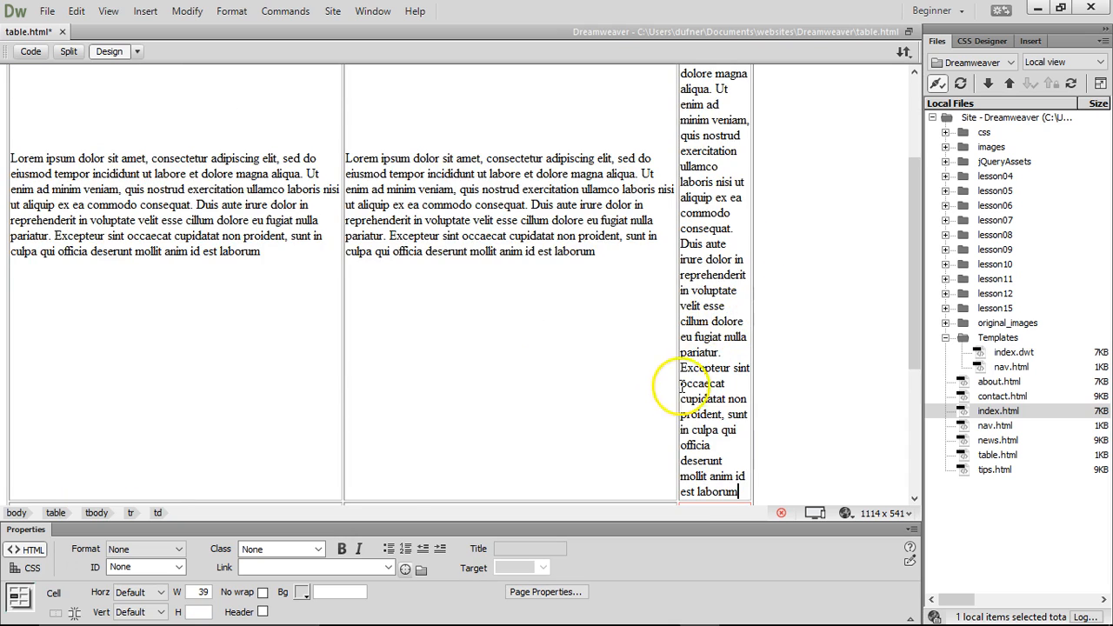
Step: Paste the Lorem Ipsum passage into the second row's last cell and all three cells of the bottom row
scroll(585, 224, "down", 3)
left_click(706, 447)
key("ctrl+v")
scroll(605, 325, "down", 3)
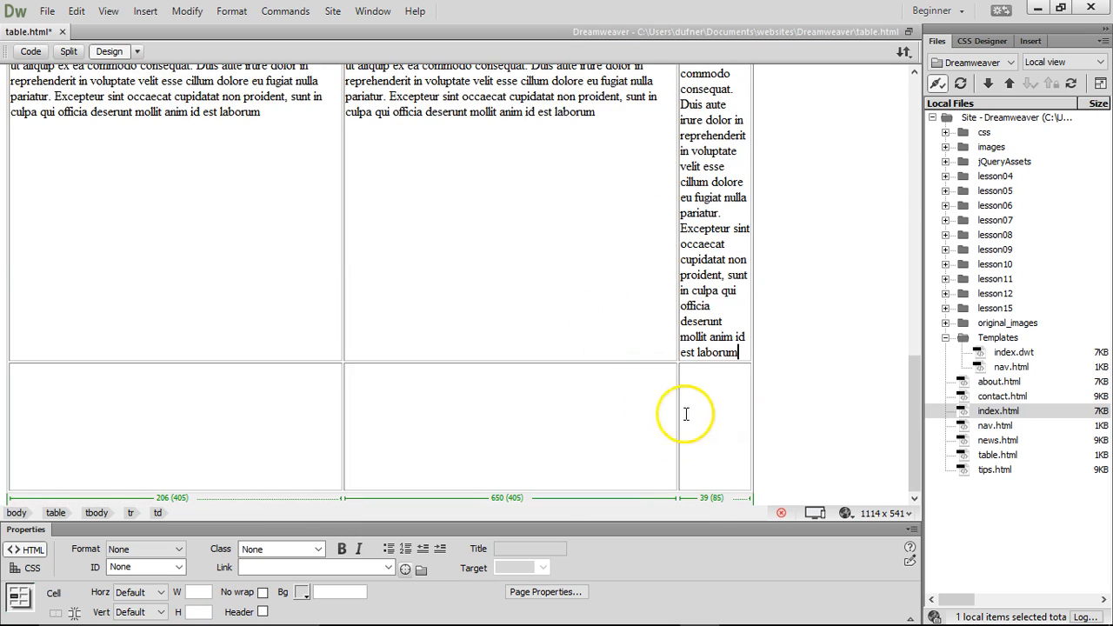
left_click(686, 414)
key("ctrl+v")
left_click(390, 397)
key("ctrl+v")
left_click(214, 386)
key("ctrl+v")
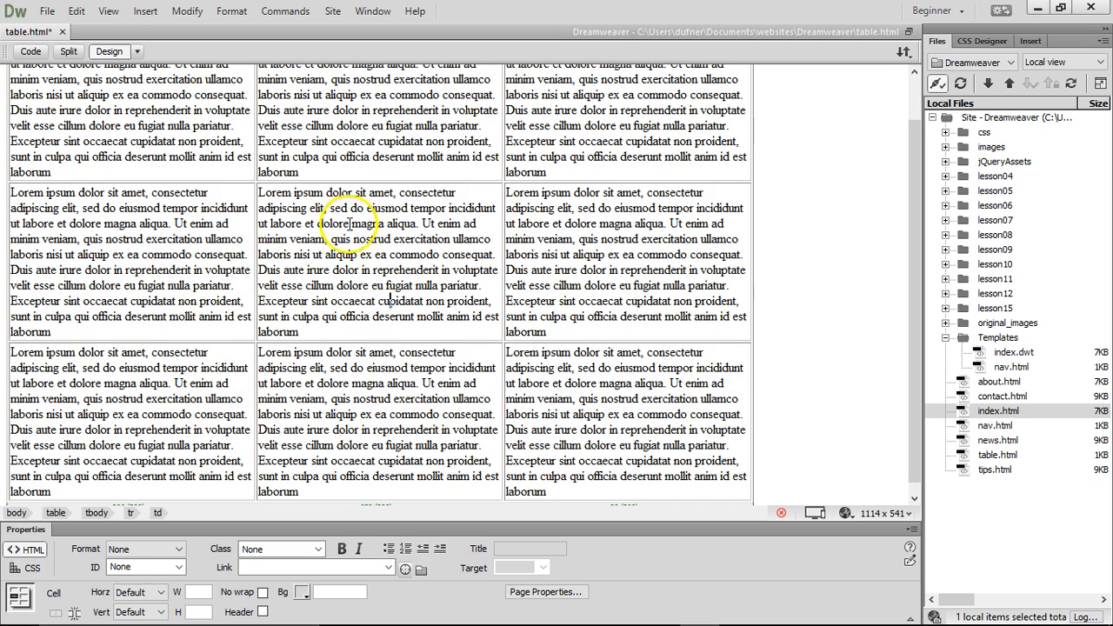
scroll(392, 204, "up", 2)
left_click(793, 175)
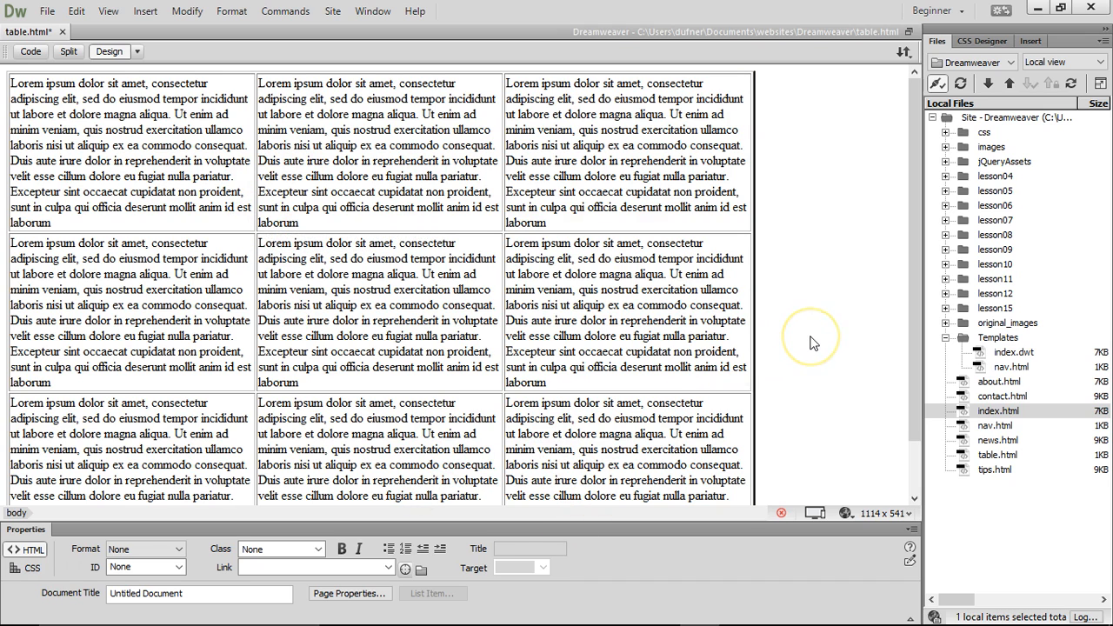
Step: Select the whole table and set its cell padding to 10
left_click(381, 235)
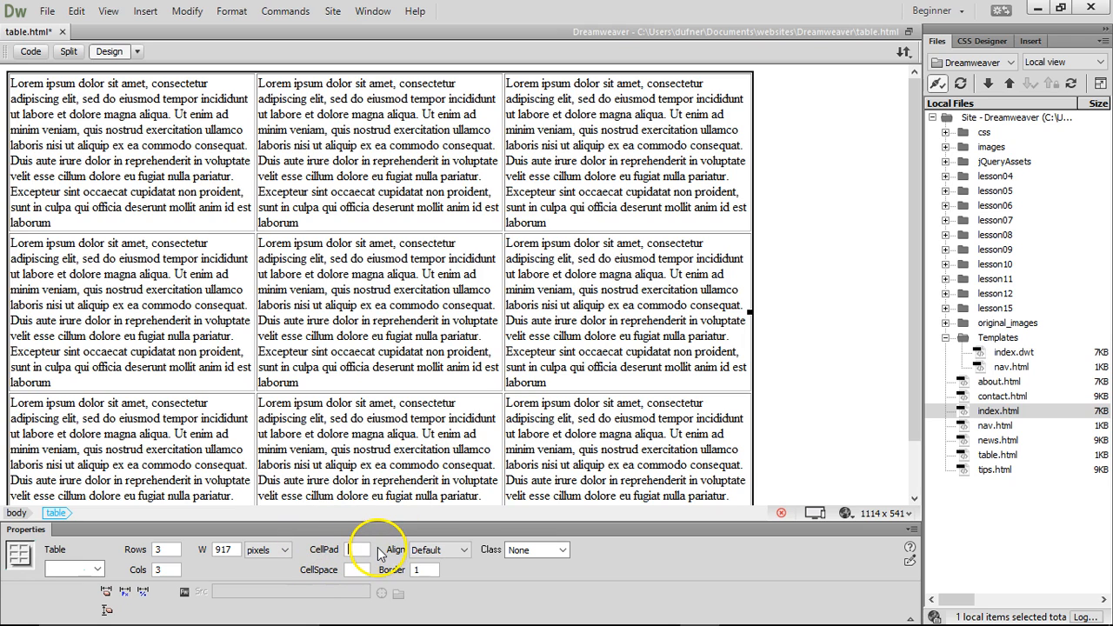
left_click(357, 571)
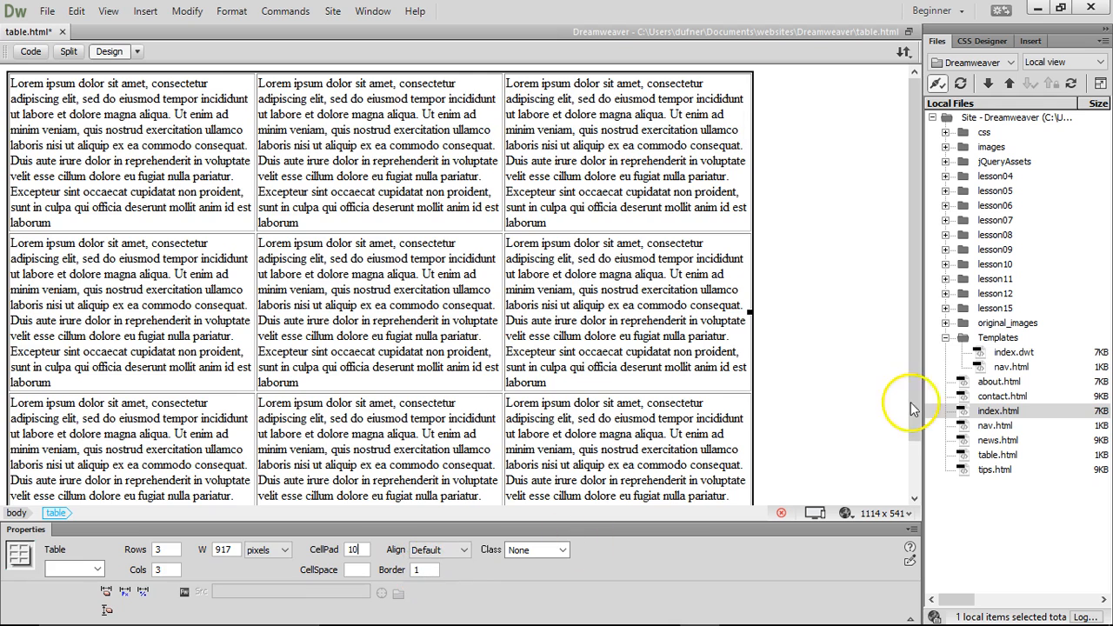
left_click(814, 315)
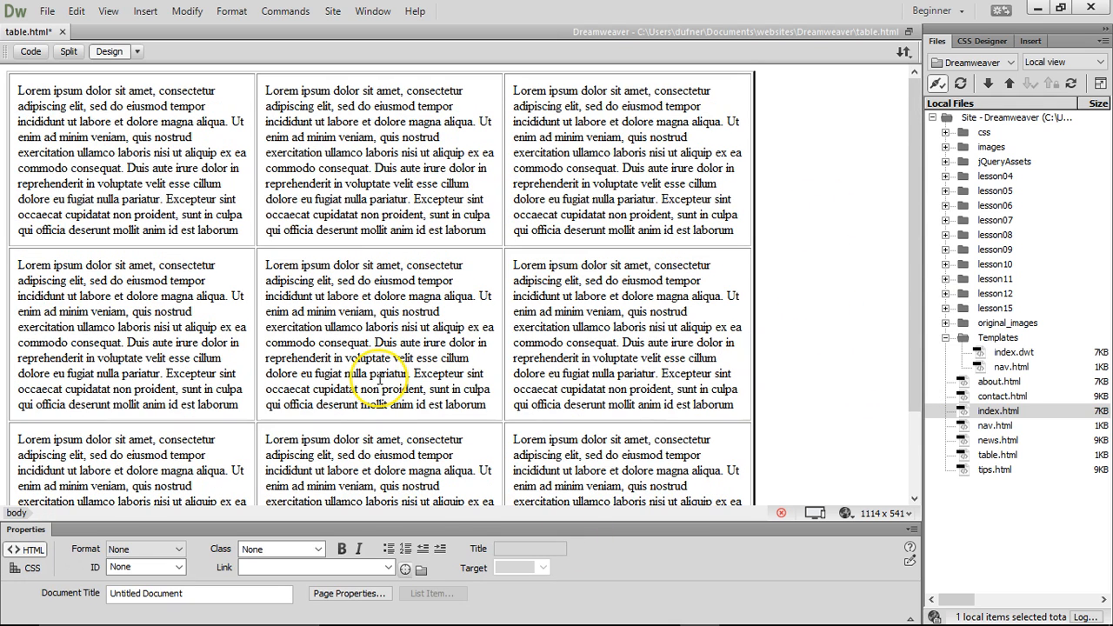
Step: Select the three cells of the first row and give them a light turquoise background, #75EFCE
left_click(270, 599)
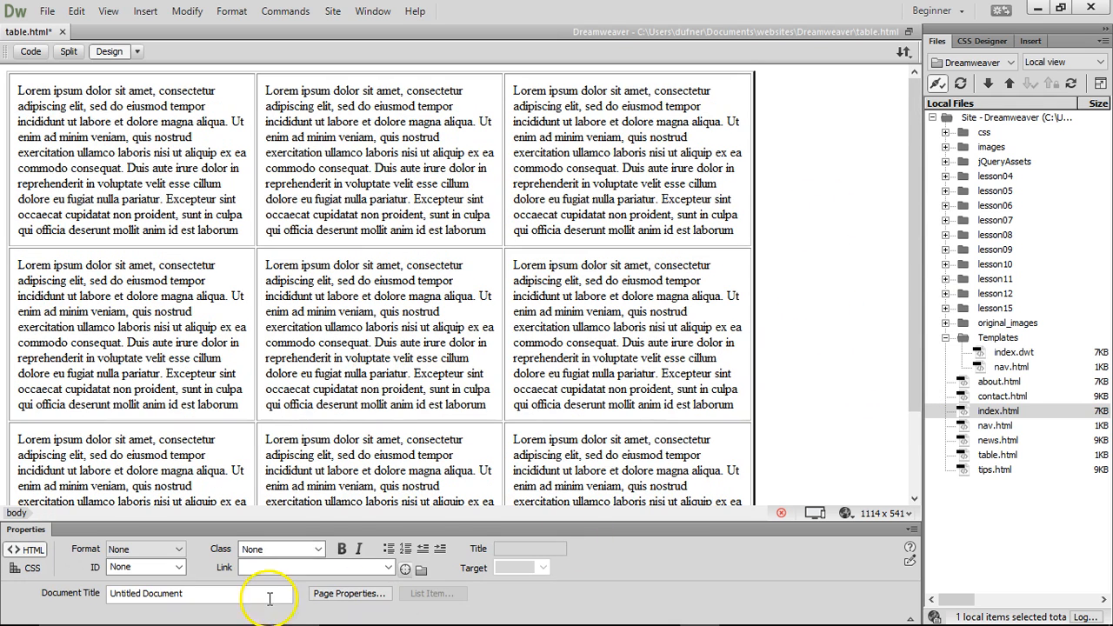
left_click(590, 329)
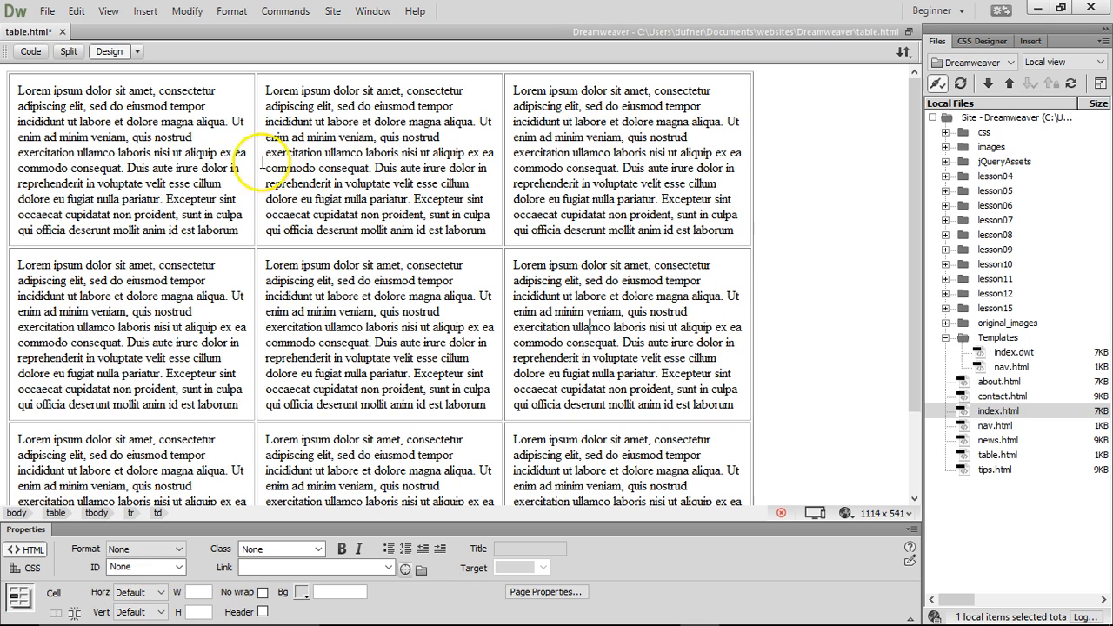
left_click_drag(144, 141, 642, 179)
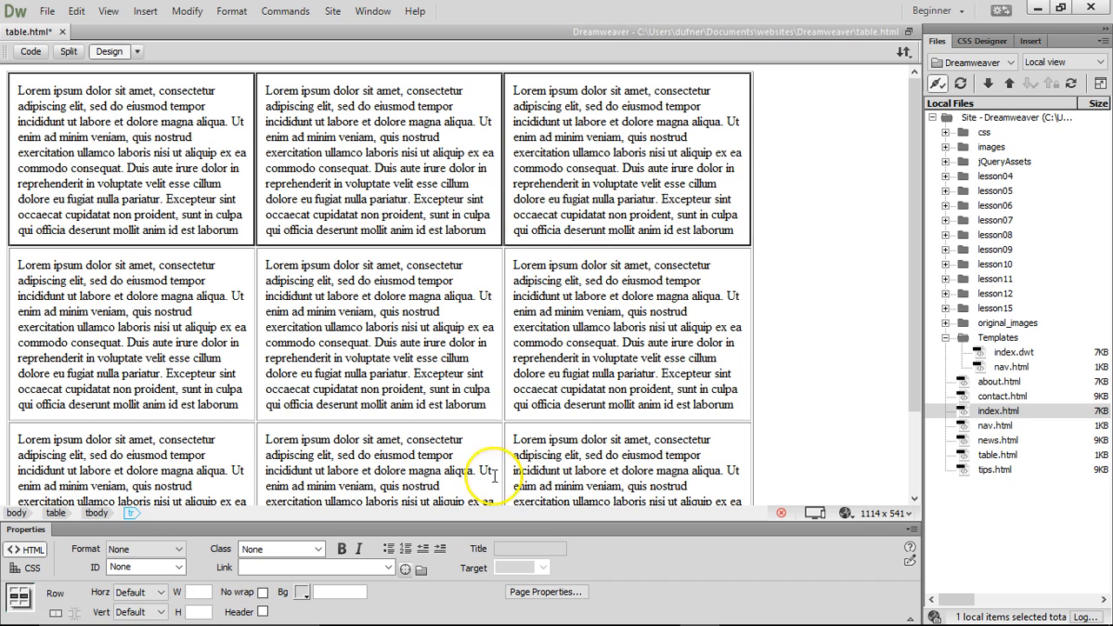
left_click(302, 592)
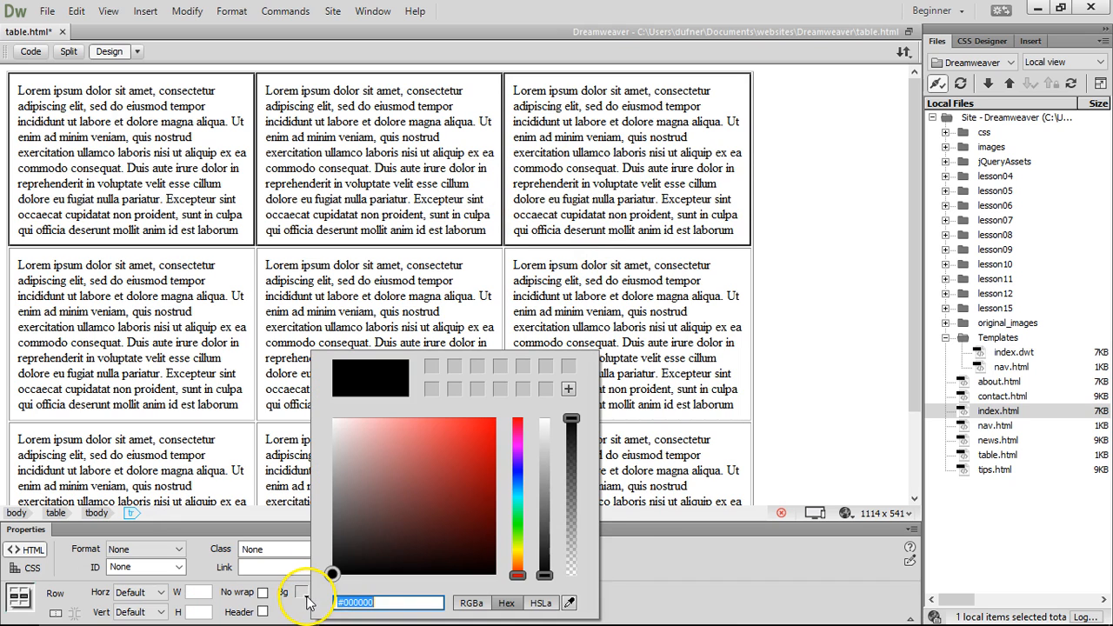
left_click(520, 506)
mouse_move(479, 456)
left_mouse_down()
mouse_move(451, 421)
mouse_move(374, 419)
mouse_move(416, 430)
left_mouse_up()
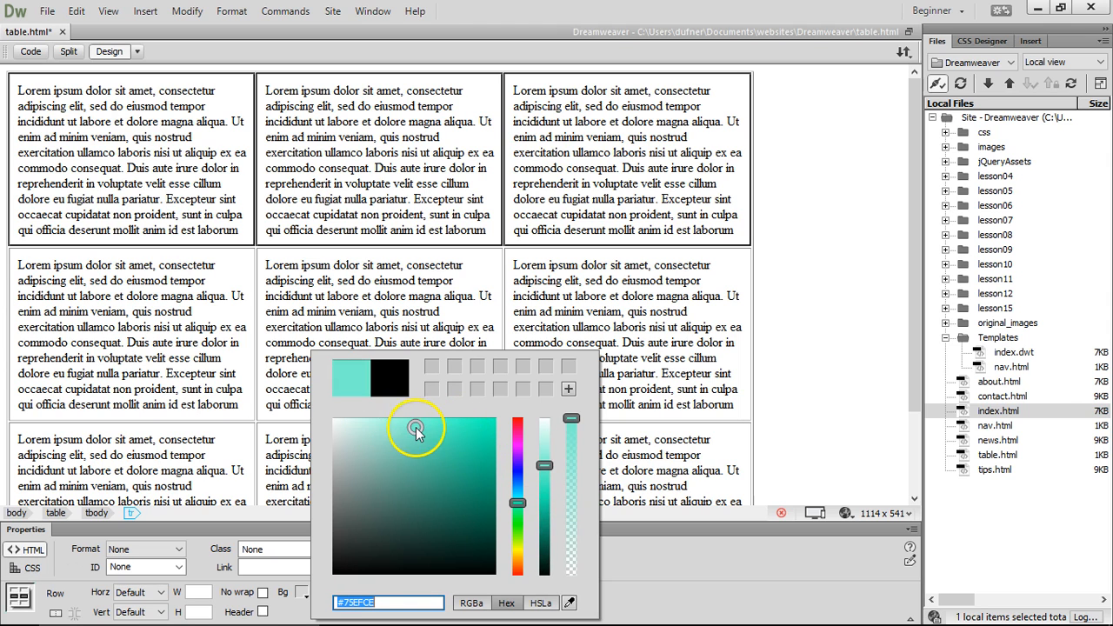
left_click(687, 441)
left_click(459, 262)
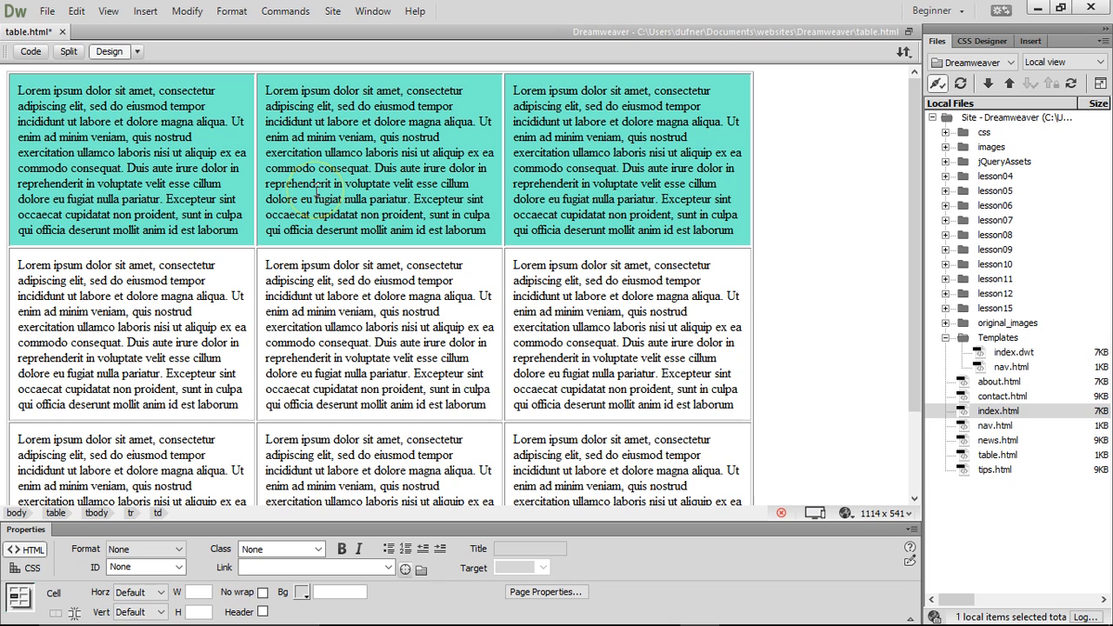
Step: Select the whole table, set its border to 0 and remove the spacing between its cells
left_click(777, 300)
left_click(754, 293)
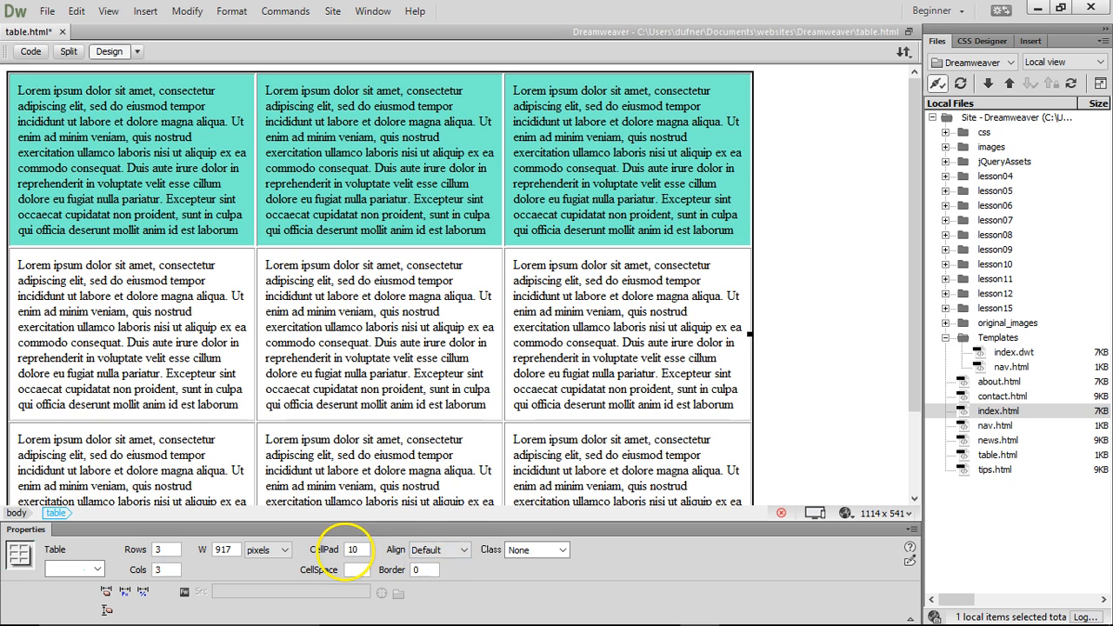
left_click(357, 570)
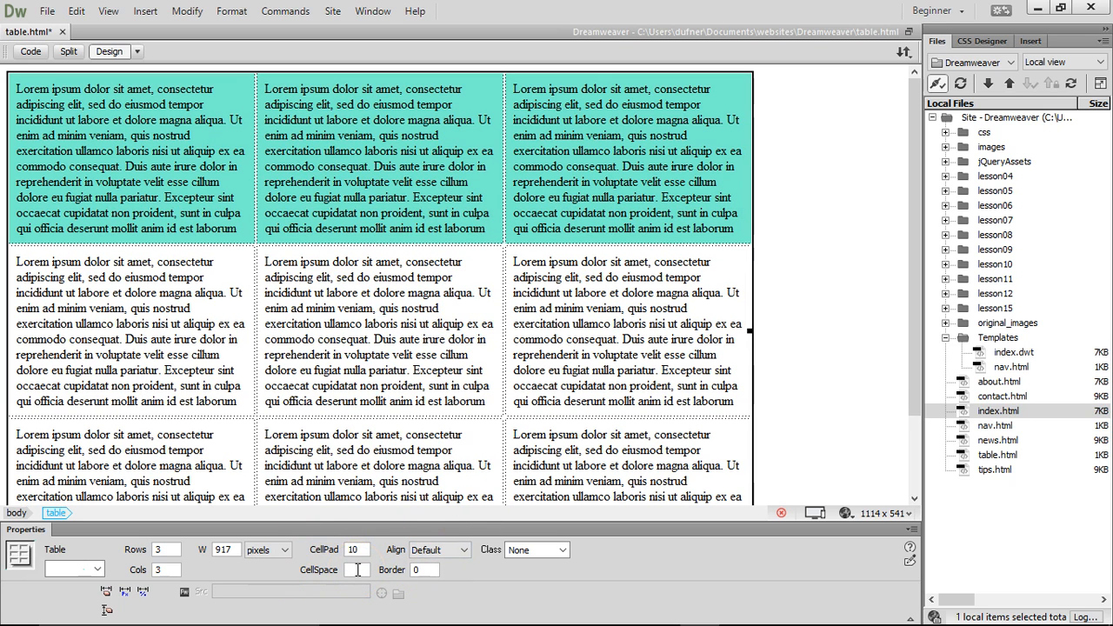
left_click(657, 430)
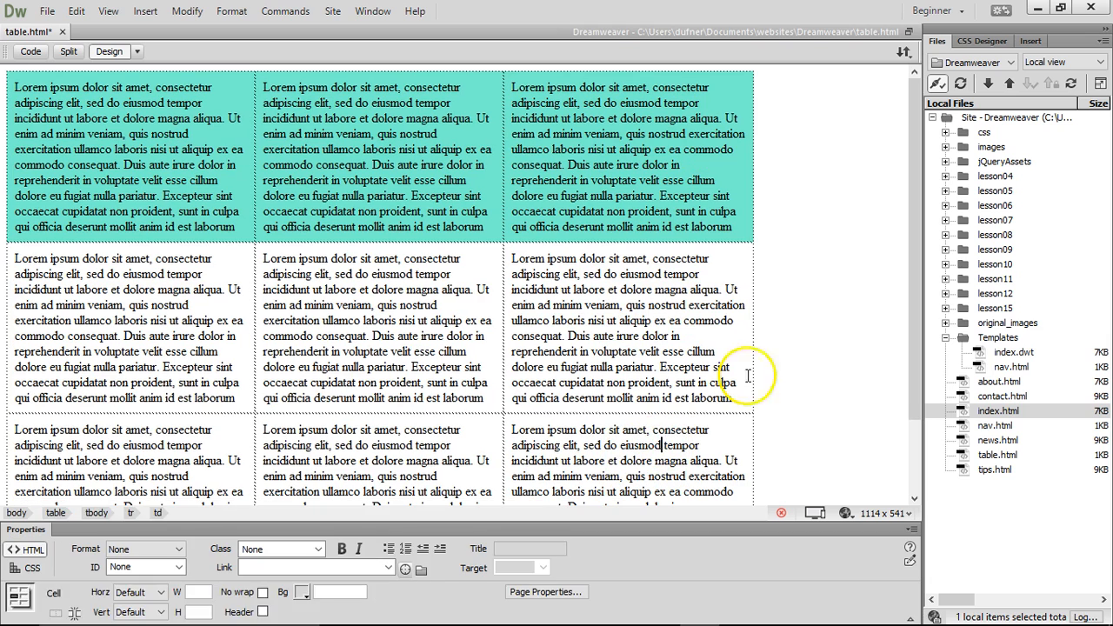
left_click(807, 327)
Step: Save the changes while previewing table.html in Google Chrome, and look over the whole table there
left_click(847, 514)
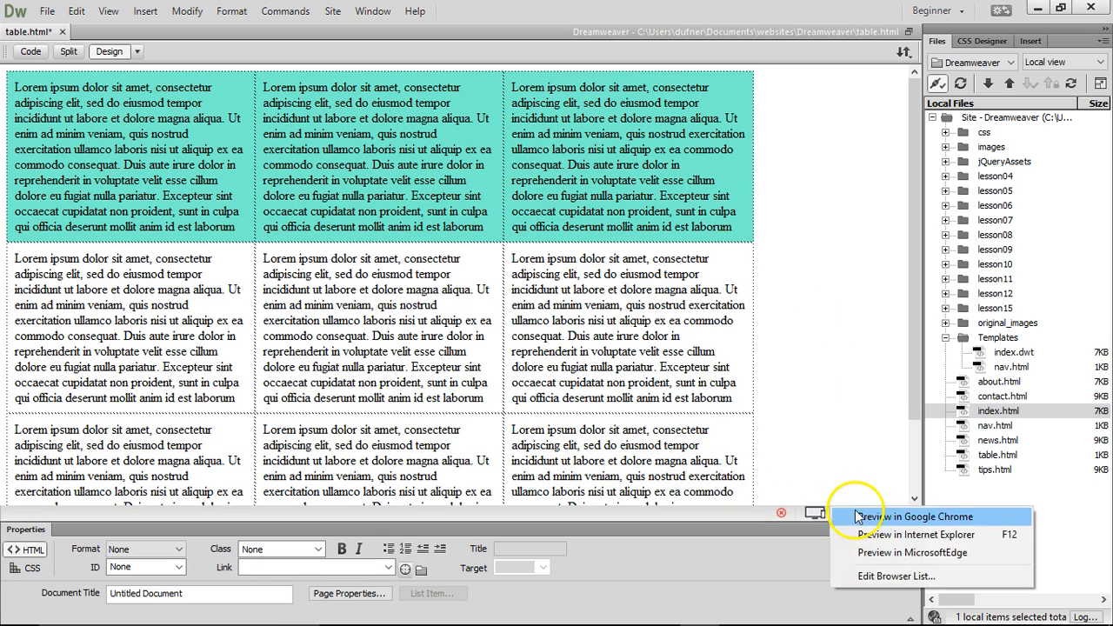
left_click(861, 520)
left_click(545, 360)
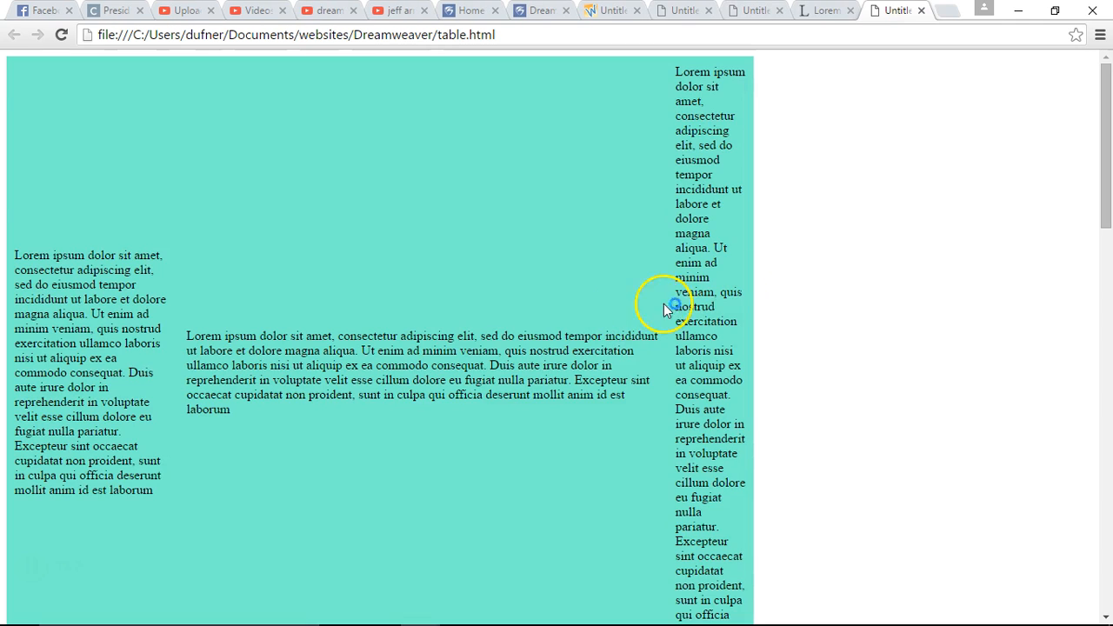
scroll(814, 242, "down", 2)
scroll(816, 234, "down", 7)
scroll(817, 233, "up", 15)
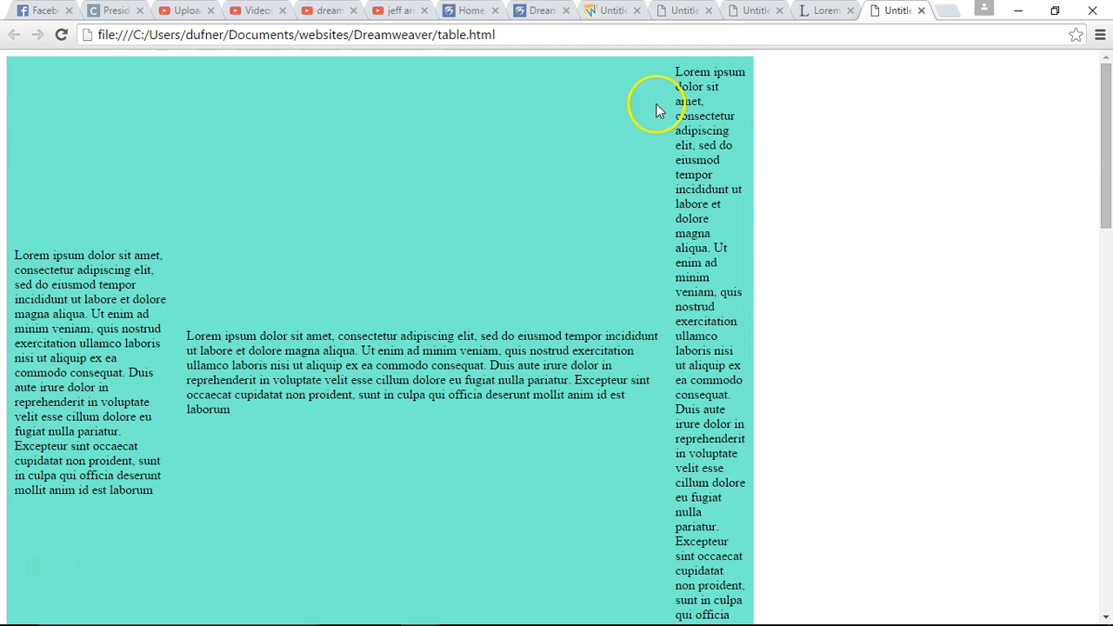
Step: Return to Dreamweaver and look over the cells in all three rows of the table
left_click(1021, 12)
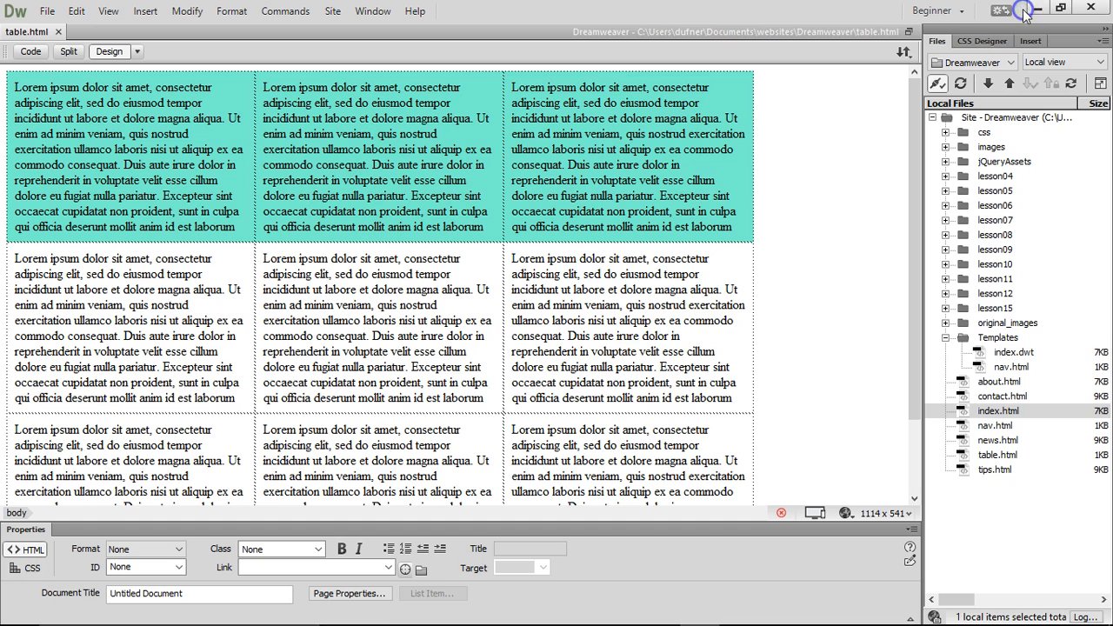
left_click(326, 181)
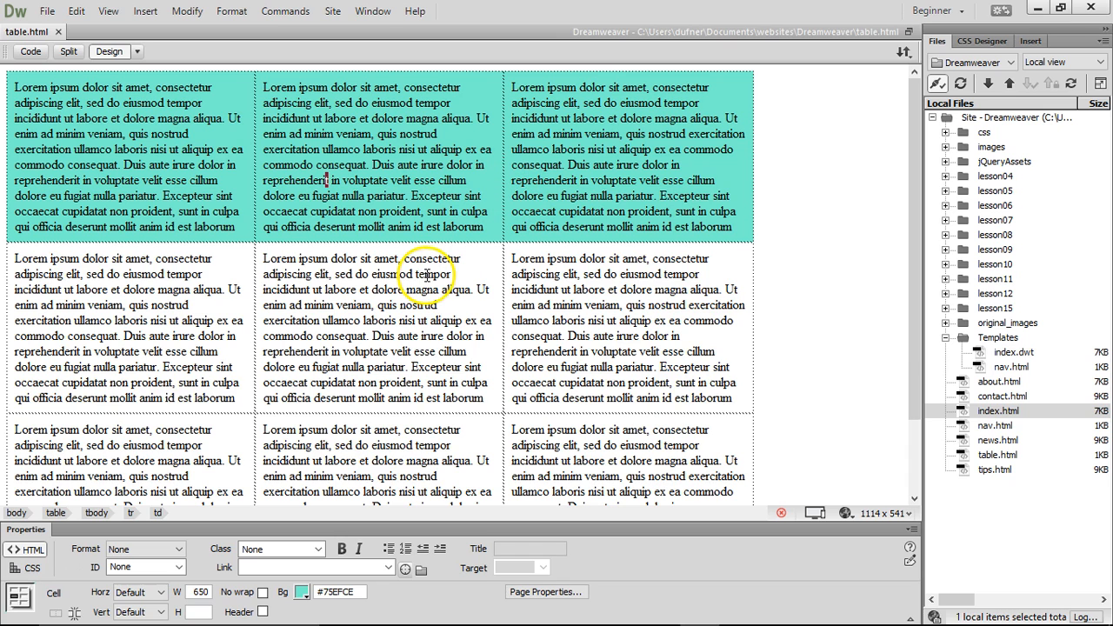
left_click_drag(177, 199, 402, 355)
scroll(402, 355, "down", 2)
left_click_drag(194, 345, 681, 379)
left_click_drag(682, 374, 671, 369)
scroll(367, 233, "up", 2)
left_click(374, 180)
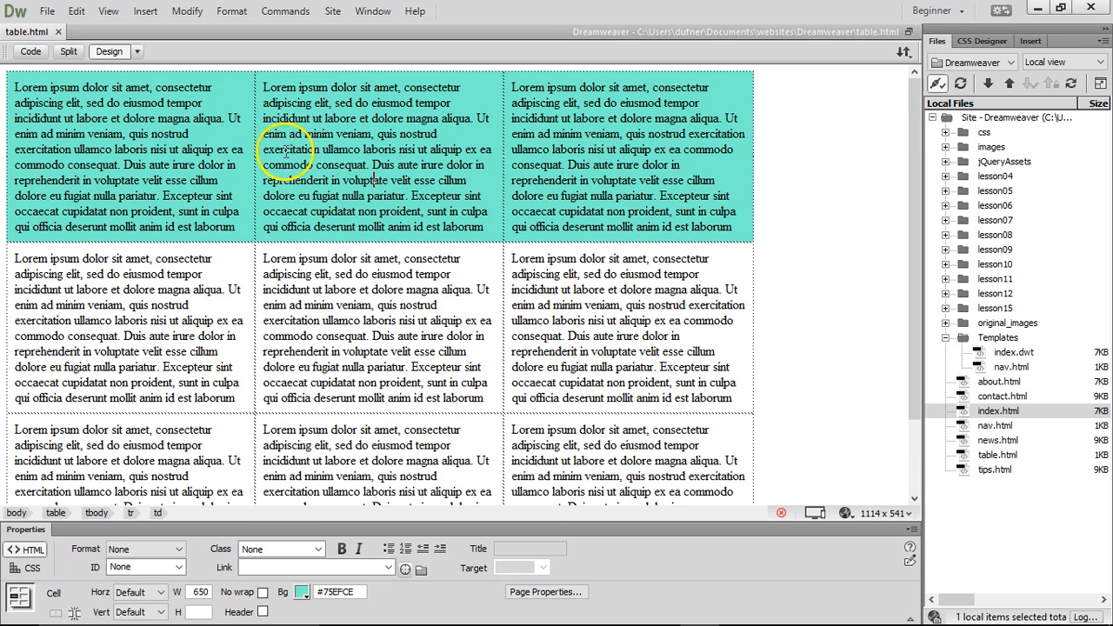
Step: Select the whole table and set its width to 900 pixels
left_click(503, 143)
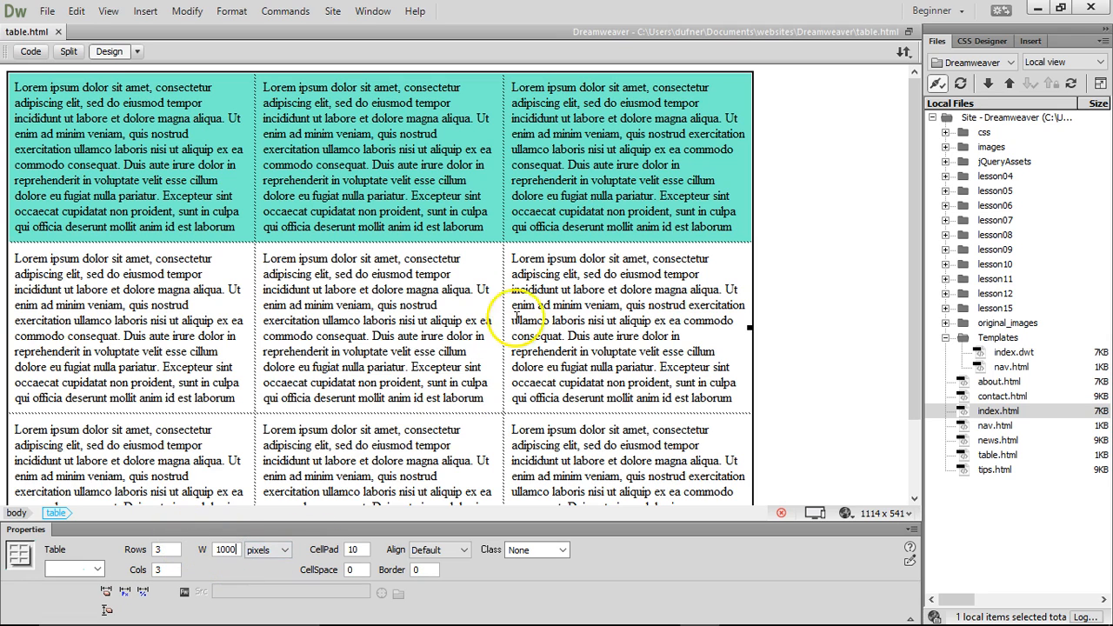
key("BackSpace")
key("BackSpace")
key("BackSpace")
key("BackSpace")
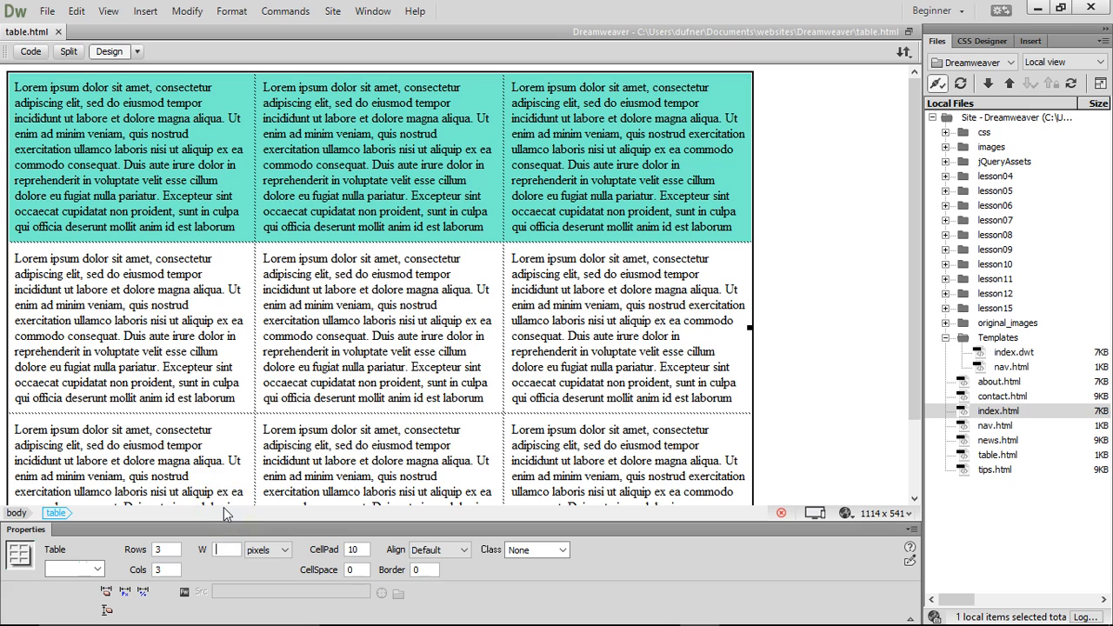
type("900")
left_click(245, 196)
left_click(154, 153)
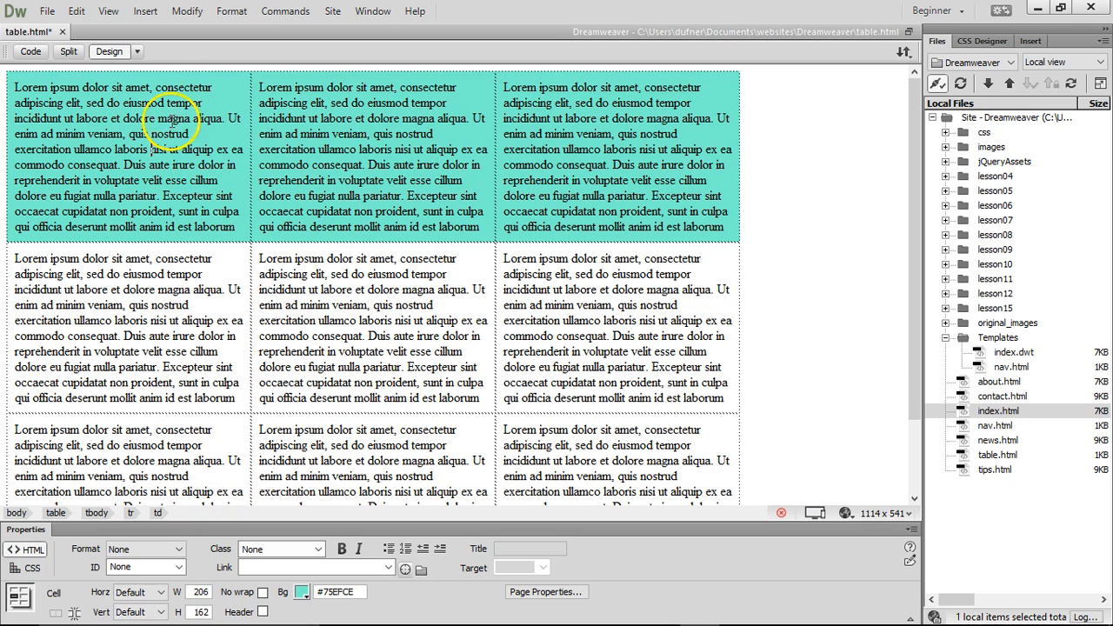
Step: Inspect the first column's properties and the column width options beneath the table
left_click(154, 70)
left_click(153, 66)
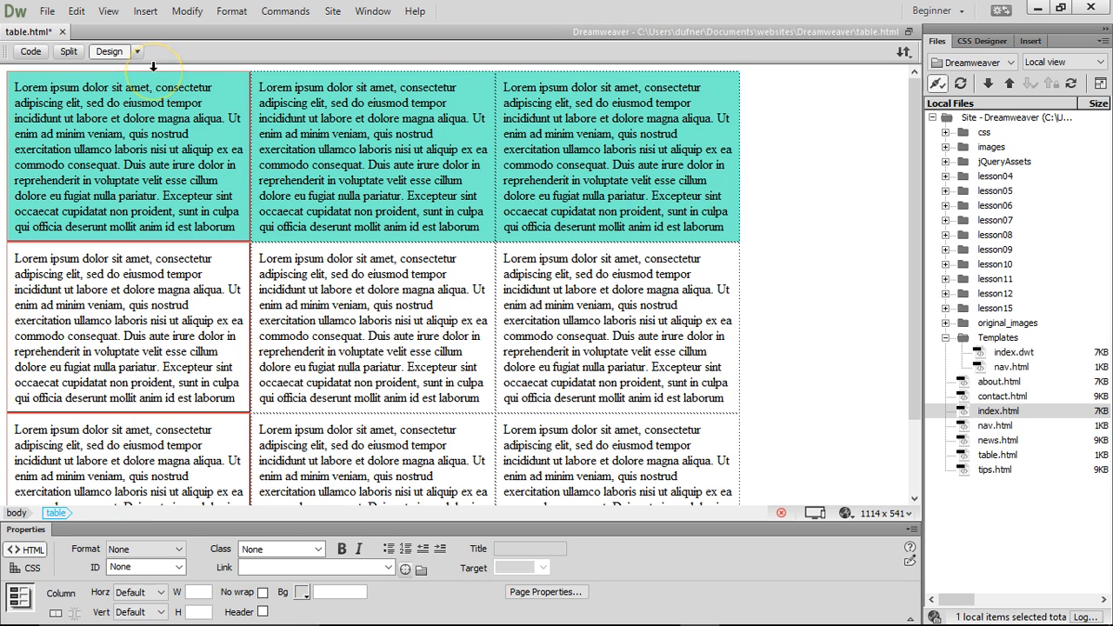
left_click(204, 367)
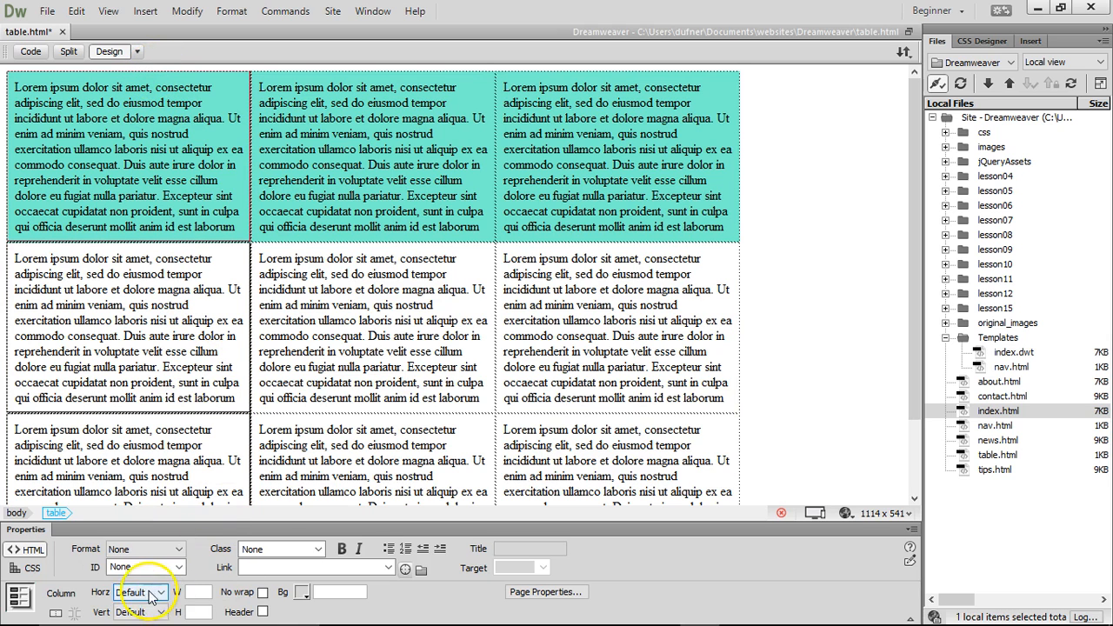
left_click(898, 250)
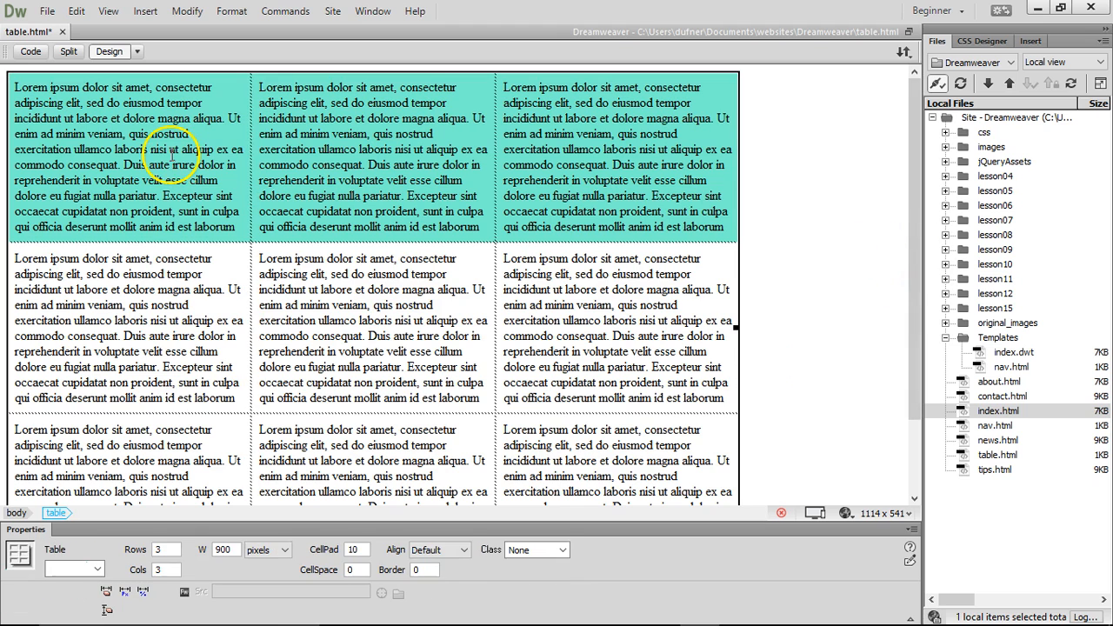
scroll(468, 271, "down", 3)
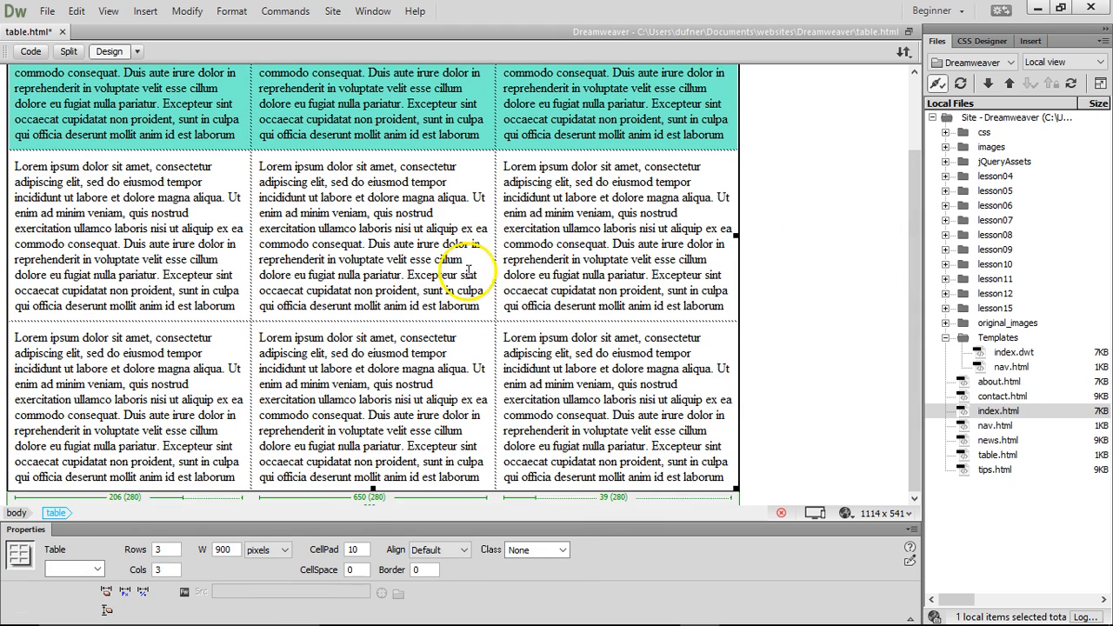
left_click(129, 500)
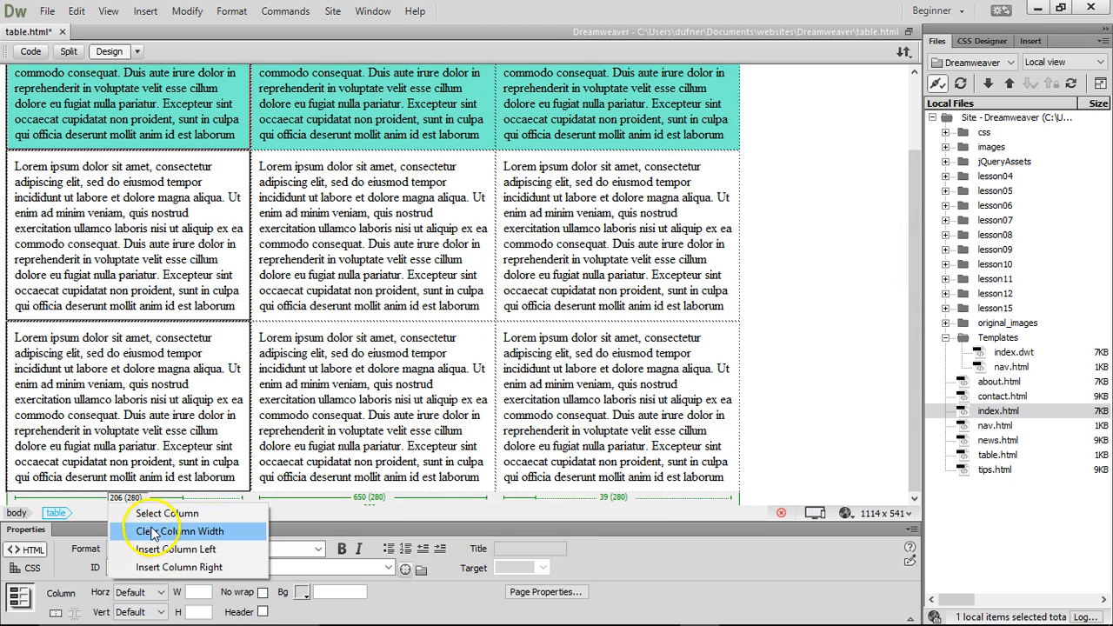
left_click(318, 517)
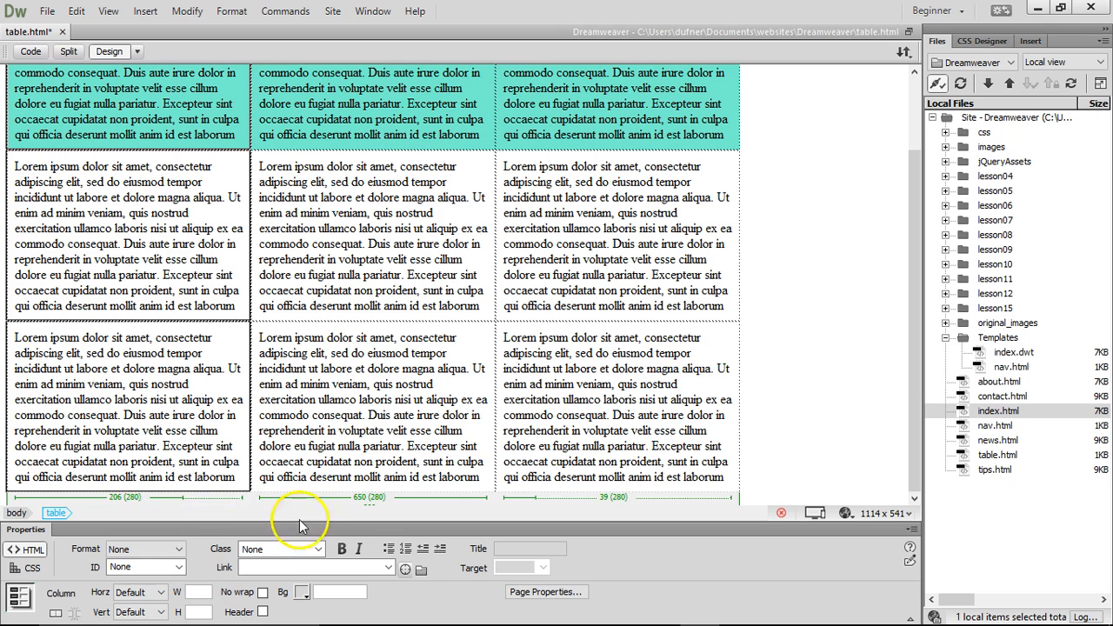
left_click(841, 236)
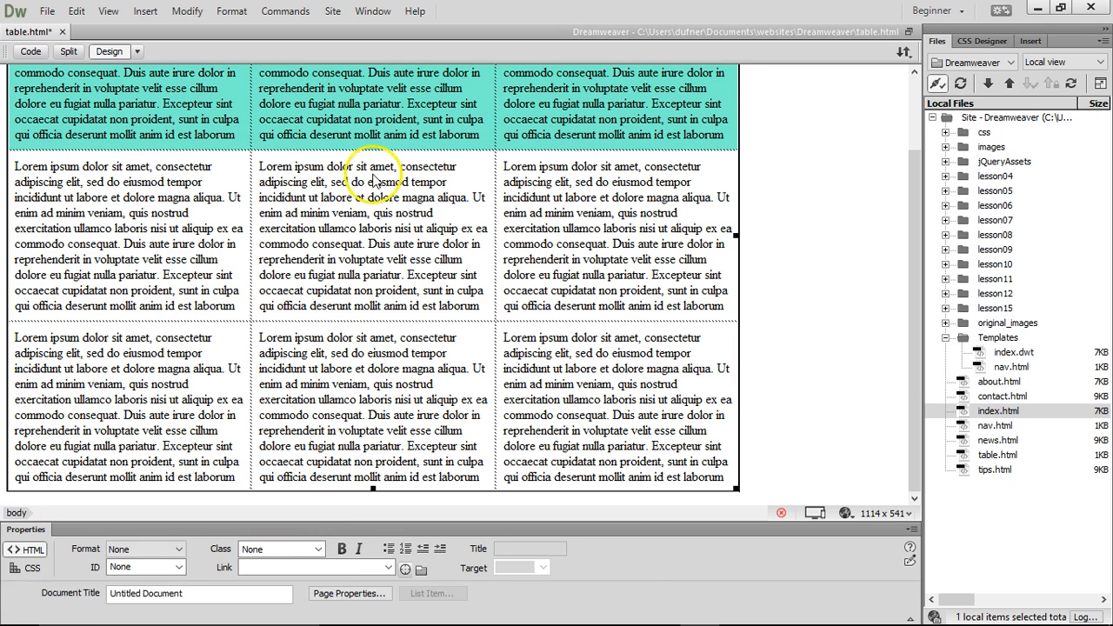
Step: In the page's code, set the width attribute of all three first-row cells to 300
left_click(33, 55)
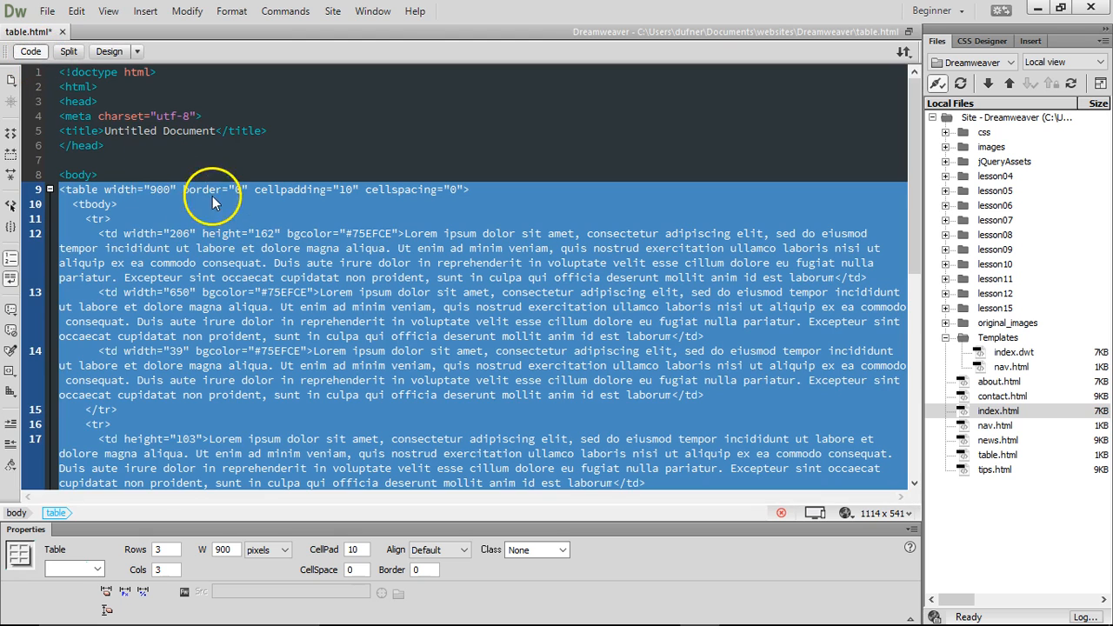
left_click(96, 223)
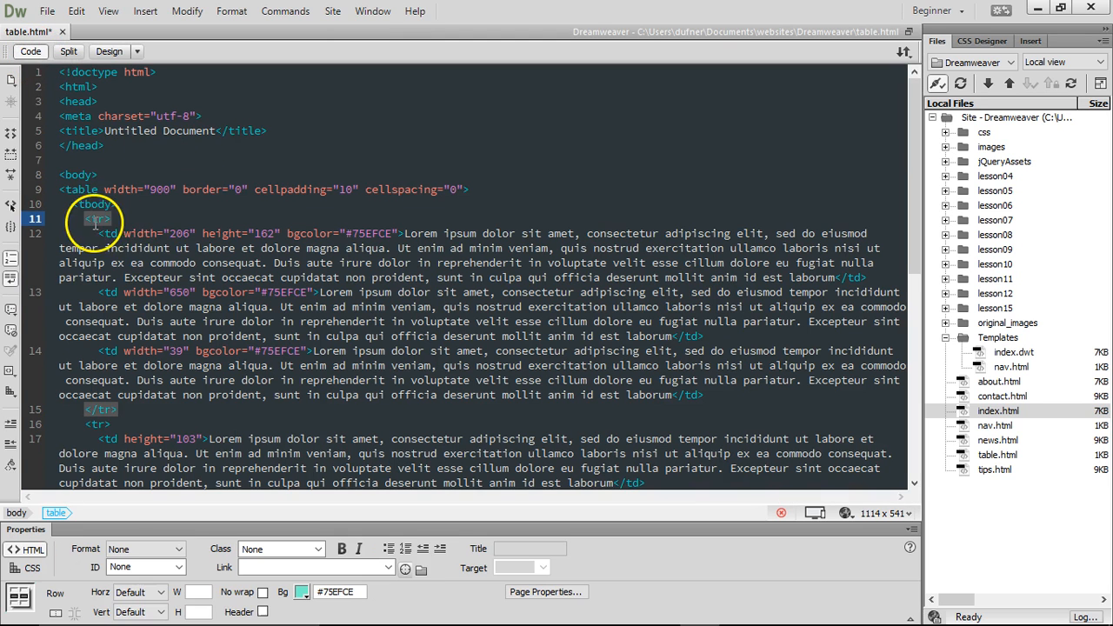
double_click(180, 234)
type("300")
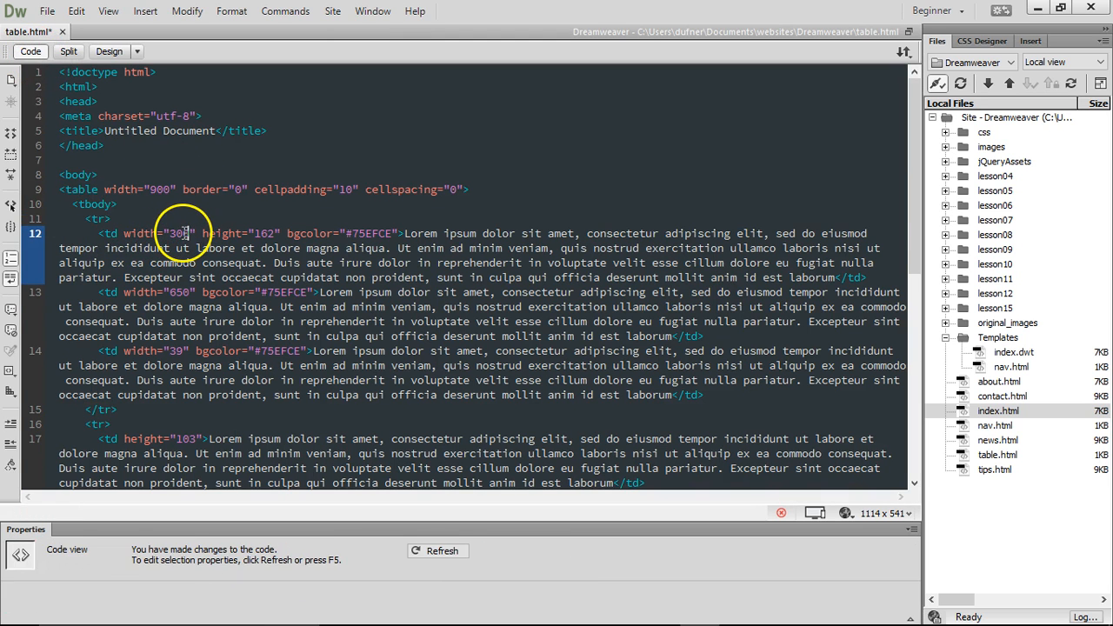
scroll(176, 261, "down", 1)
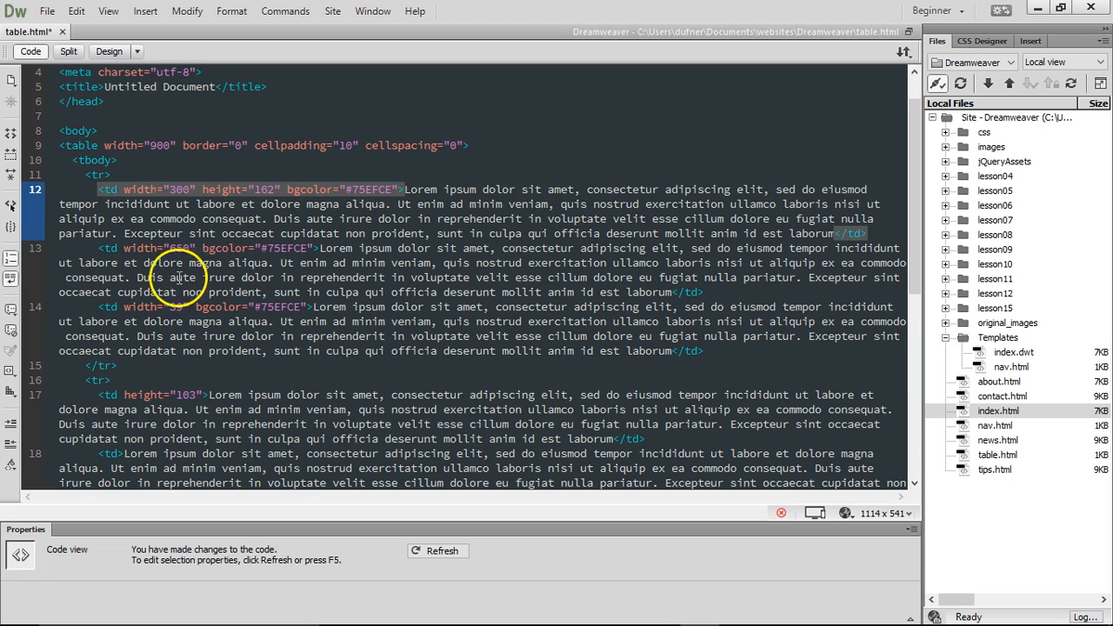
left_click(177, 394)
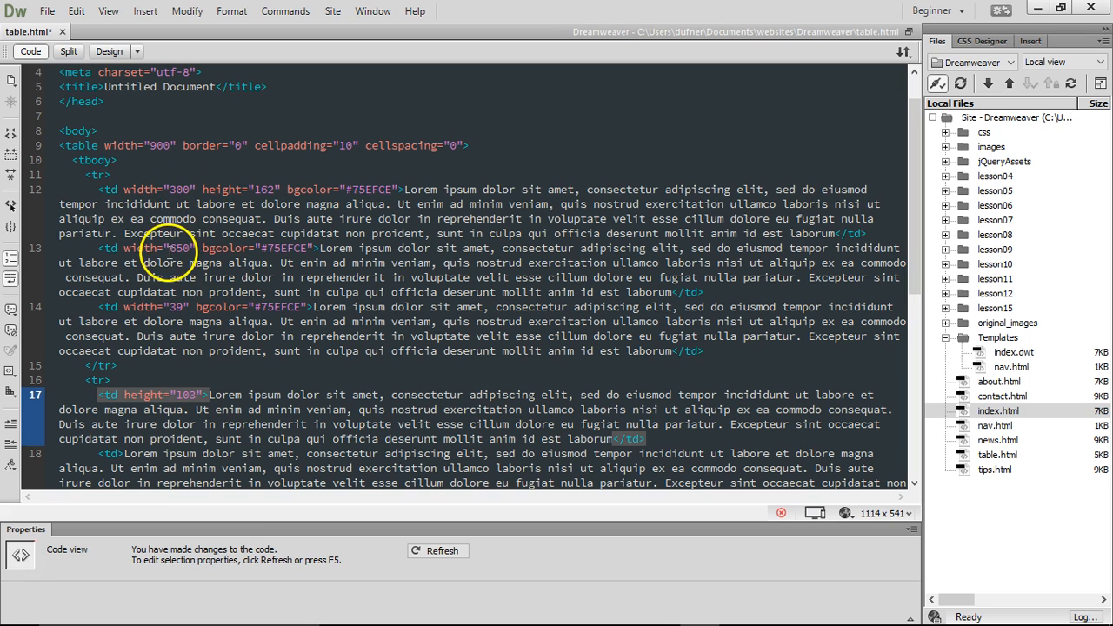
double_click(184, 249)
left_click(189, 249)
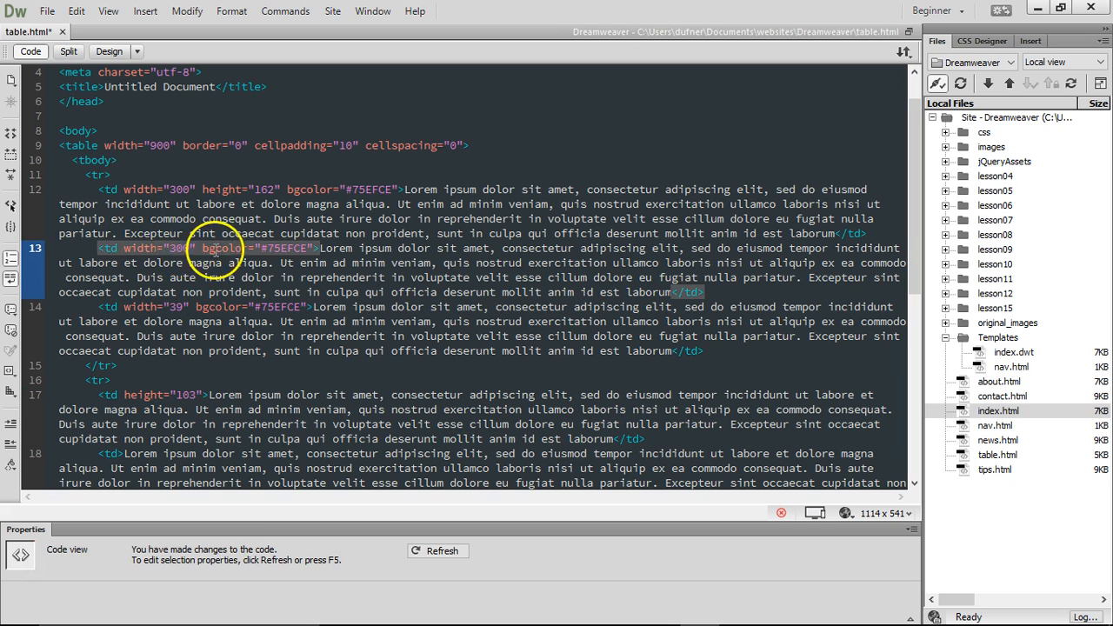
left_click_drag(170, 304, 182, 306)
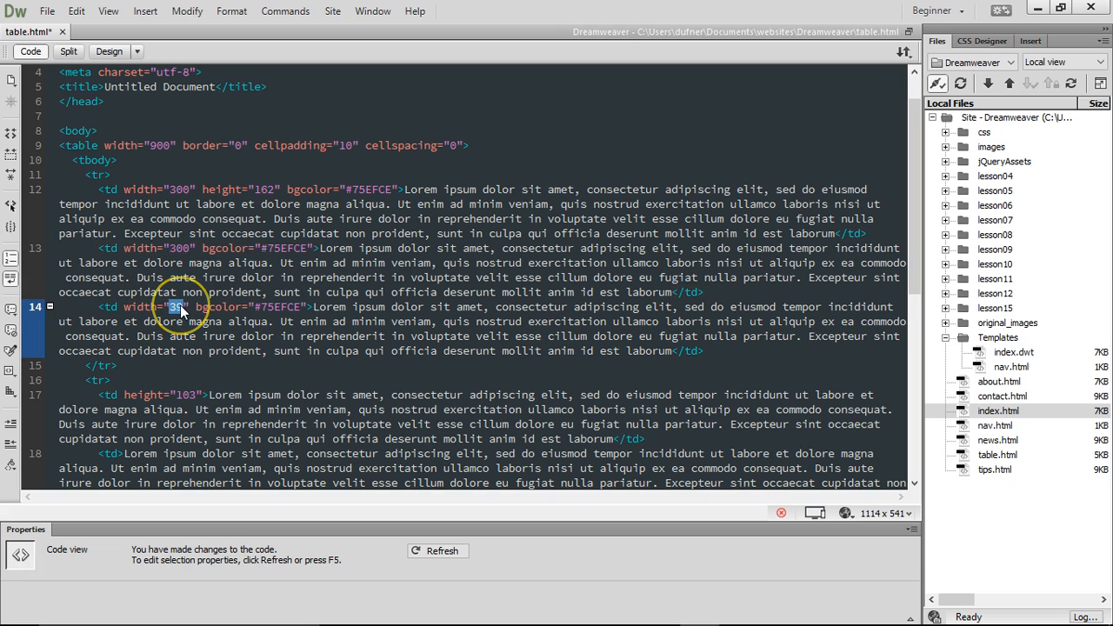
type("300")
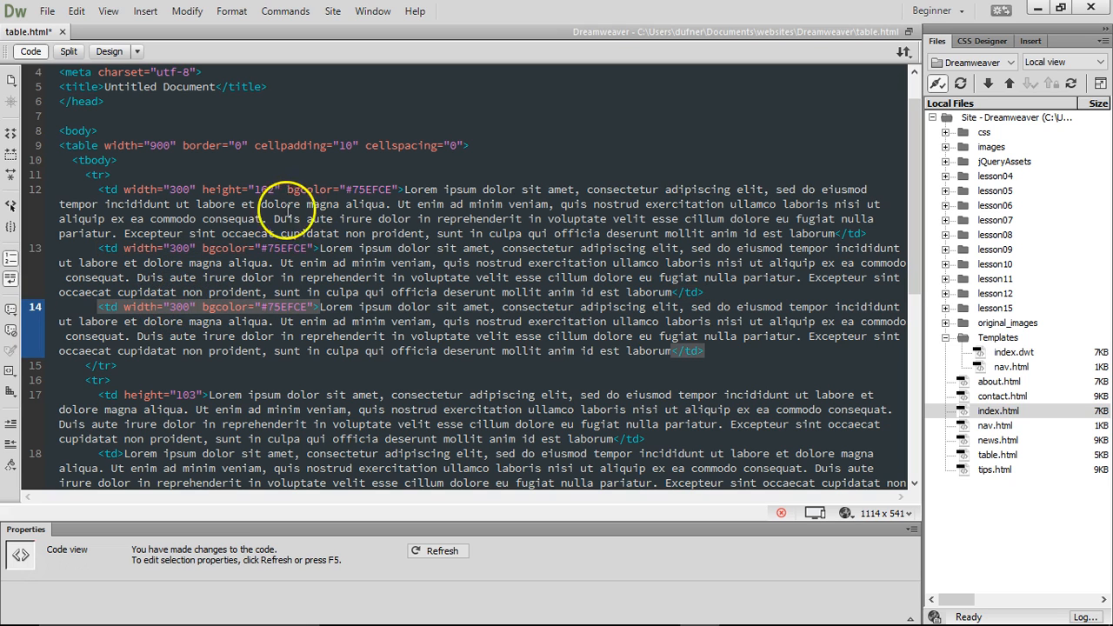
Step: Delete the height attribute from the first cell's tag in each of the three table rows in the code
left_click_drag(197, 189, 280, 189)
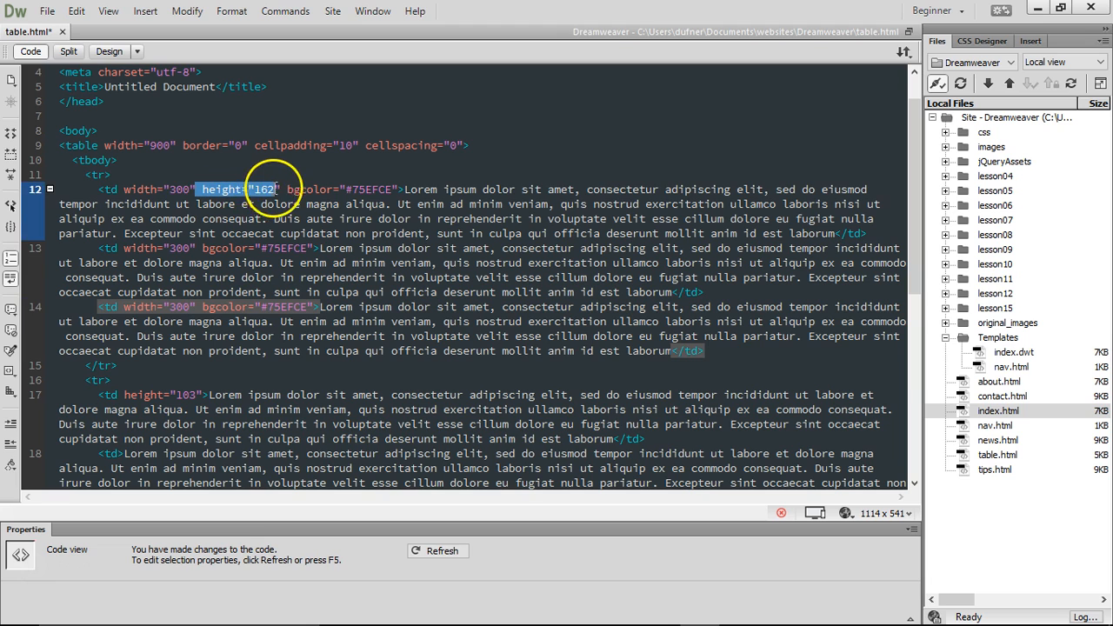
key("Delete")
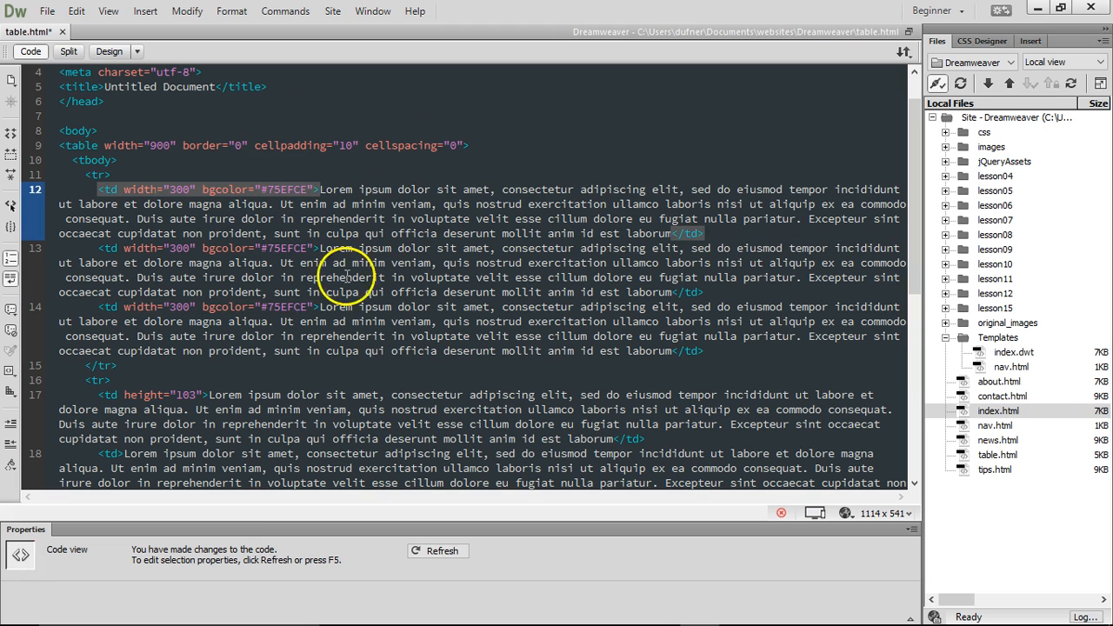
scroll(239, 353, "down", 2)
scroll(239, 351, "down", 4)
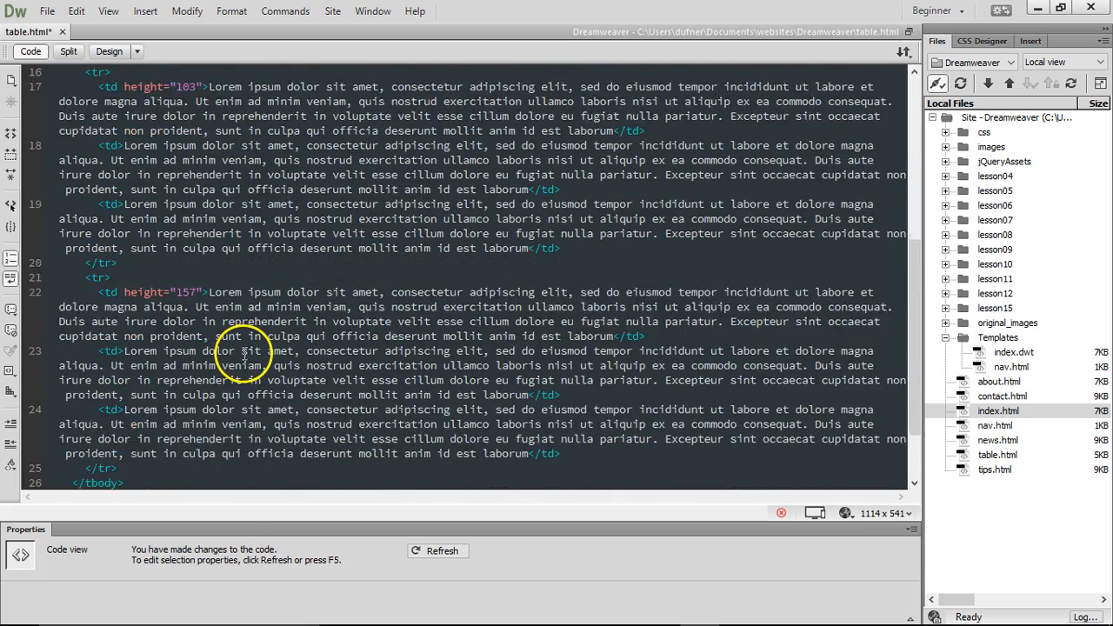
scroll(243, 351, "up", 2)
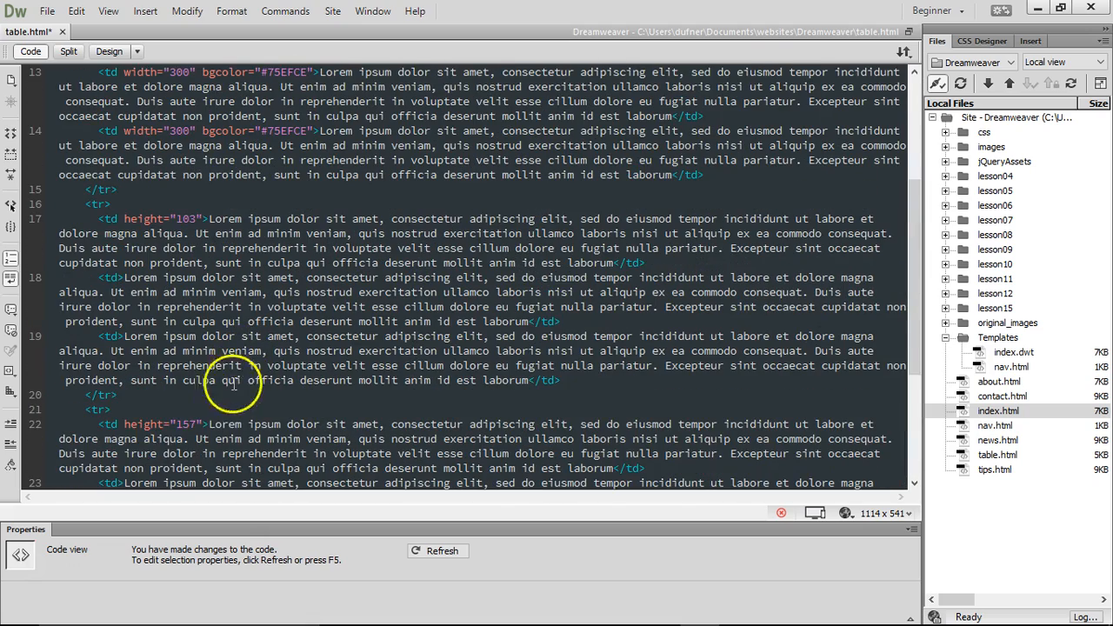
left_click_drag(119, 425, 199, 424)
key("Delete")
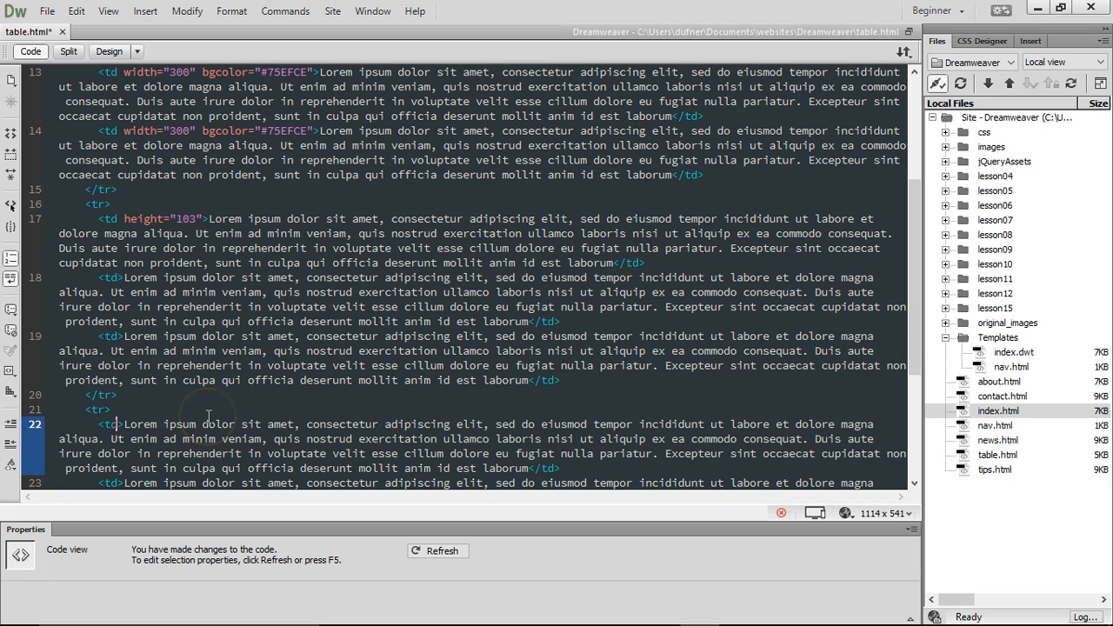
left_click_drag(119, 218, 197, 219)
key("Delete")
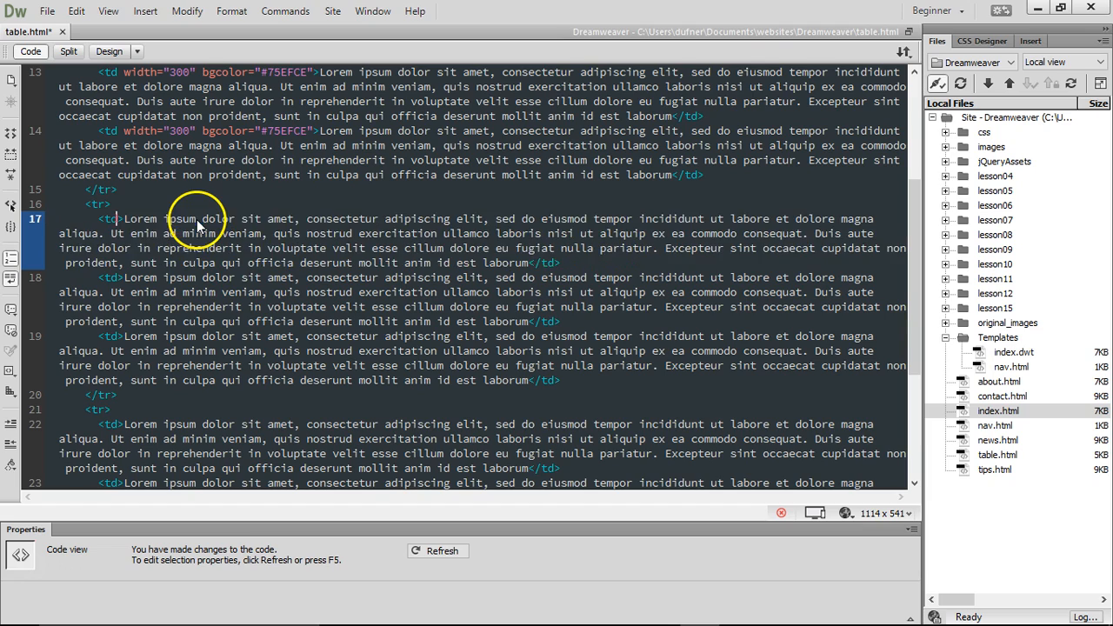
Step: Preview table.html in Google Chrome, saving the changes to the file
scroll(261, 213, "up", 5)
left_click(846, 513)
left_click(946, 515)
left_click(497, 424)
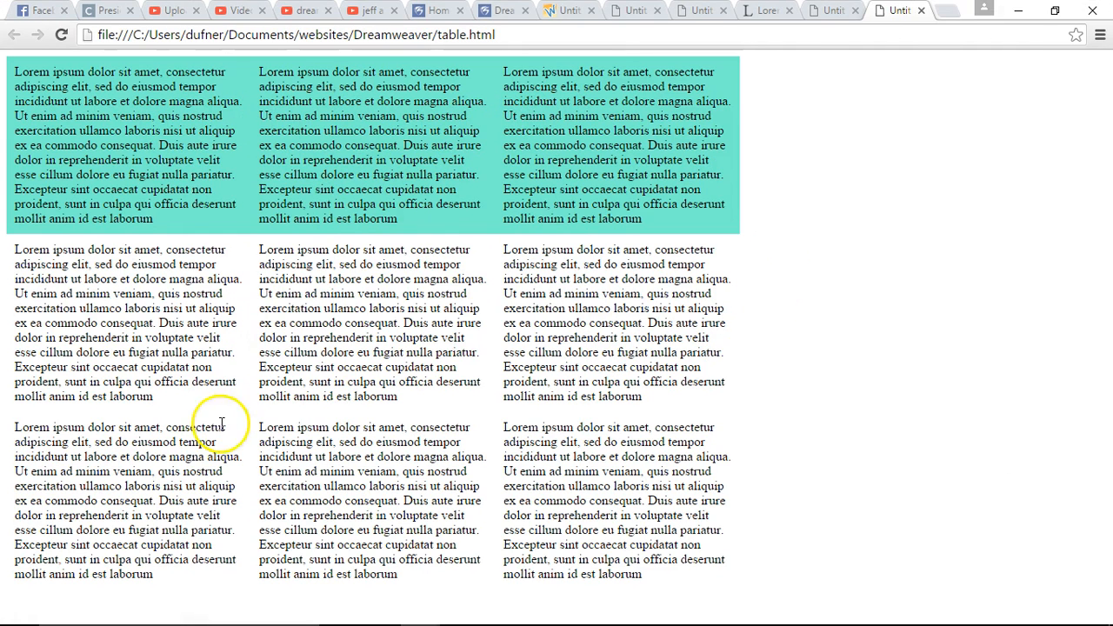
Step: Return to Dreamweaver's Design view and replace the first-row, first-column text with "Heading 1"
left_click(1017, 12)
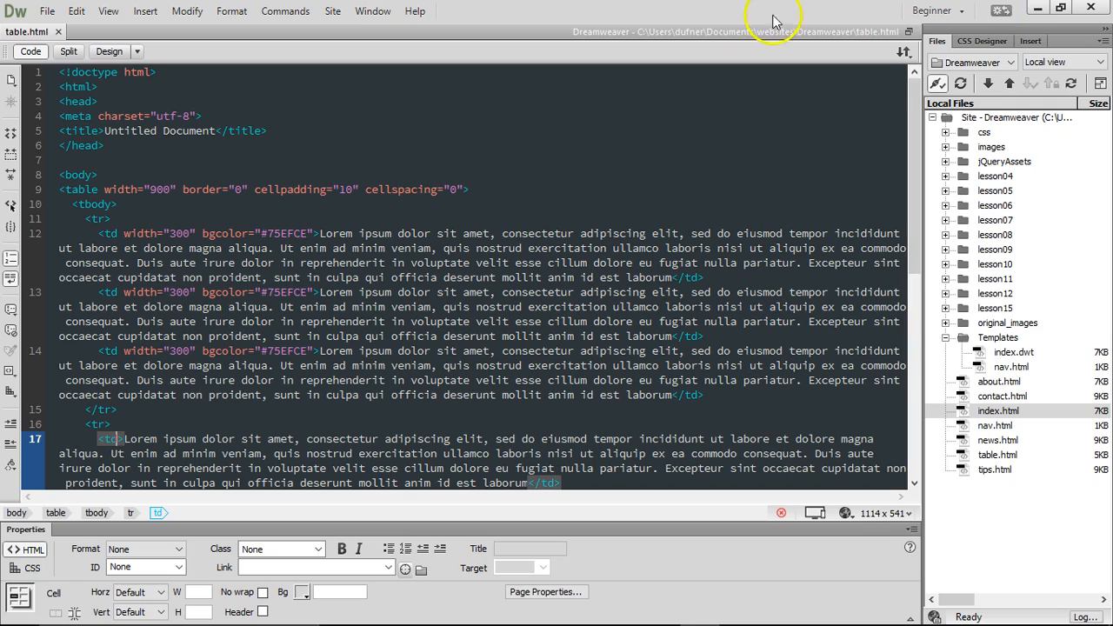
left_click(110, 52)
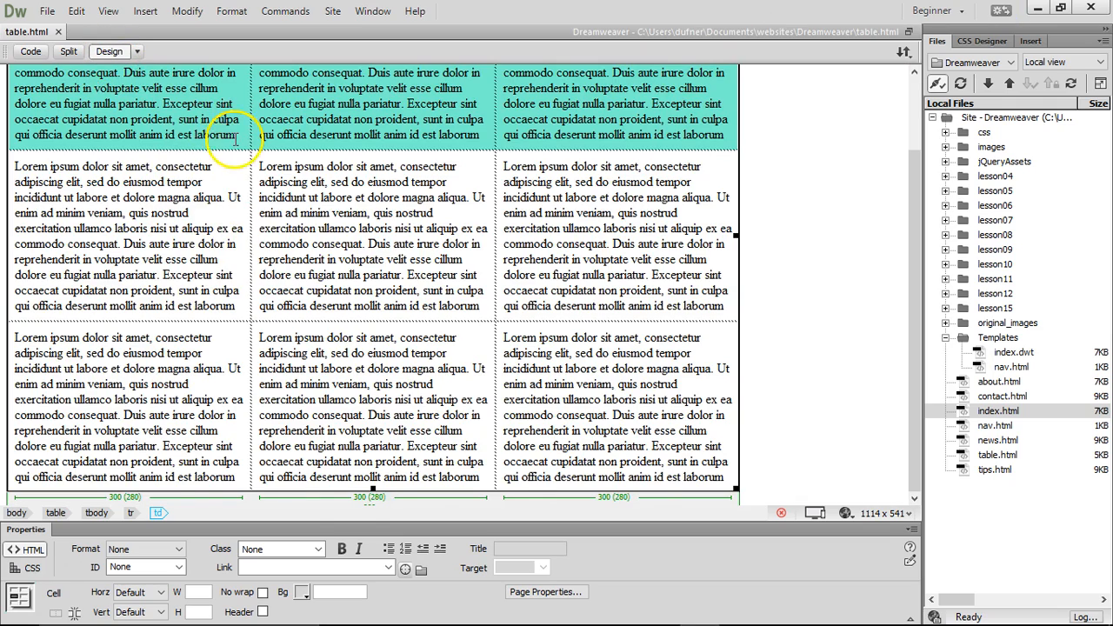
scroll(244, 165, "up", 2)
left_click_drag(240, 228, 14, 87)
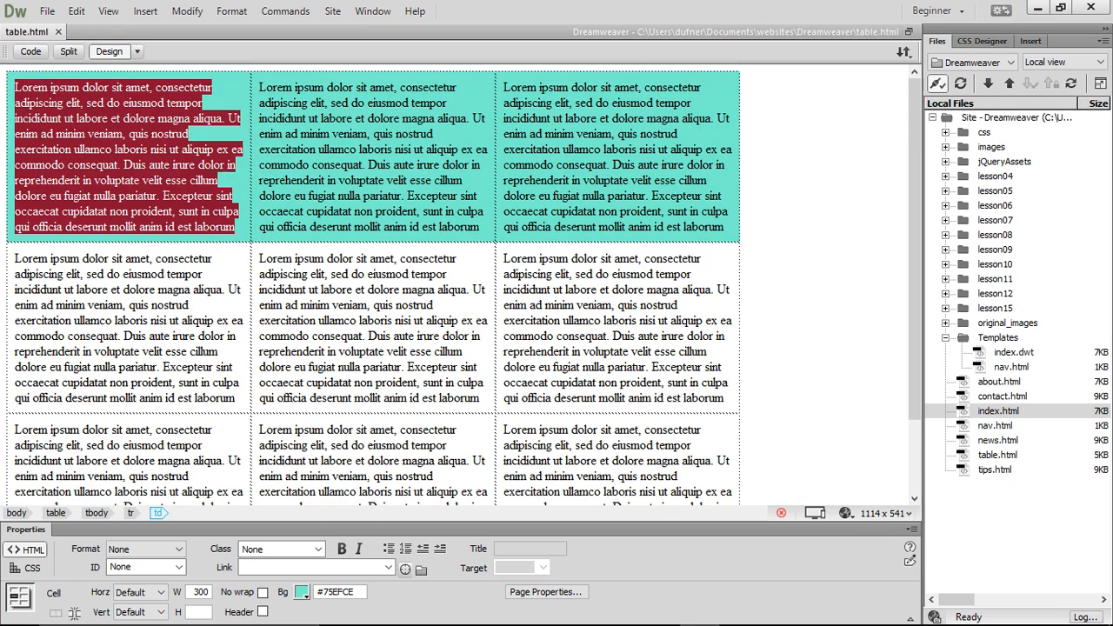
type("Heading 1")
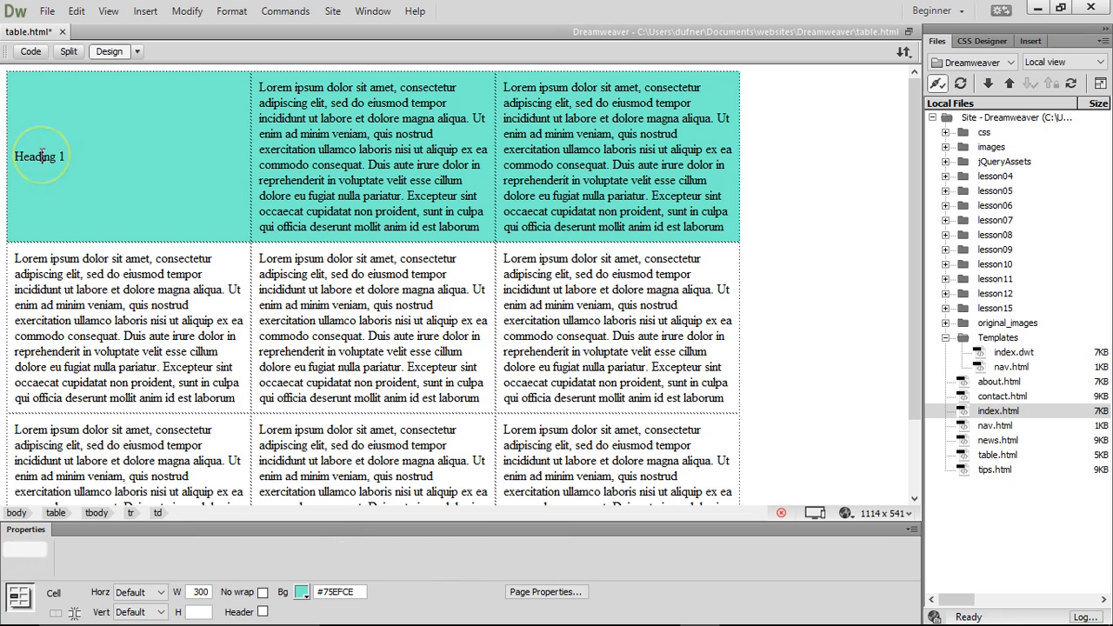
Step: Copy the "Heading 1" text over the first row's second cell and change it to "Heading 2"
triple_click(95, 158)
key("ctrl+c")
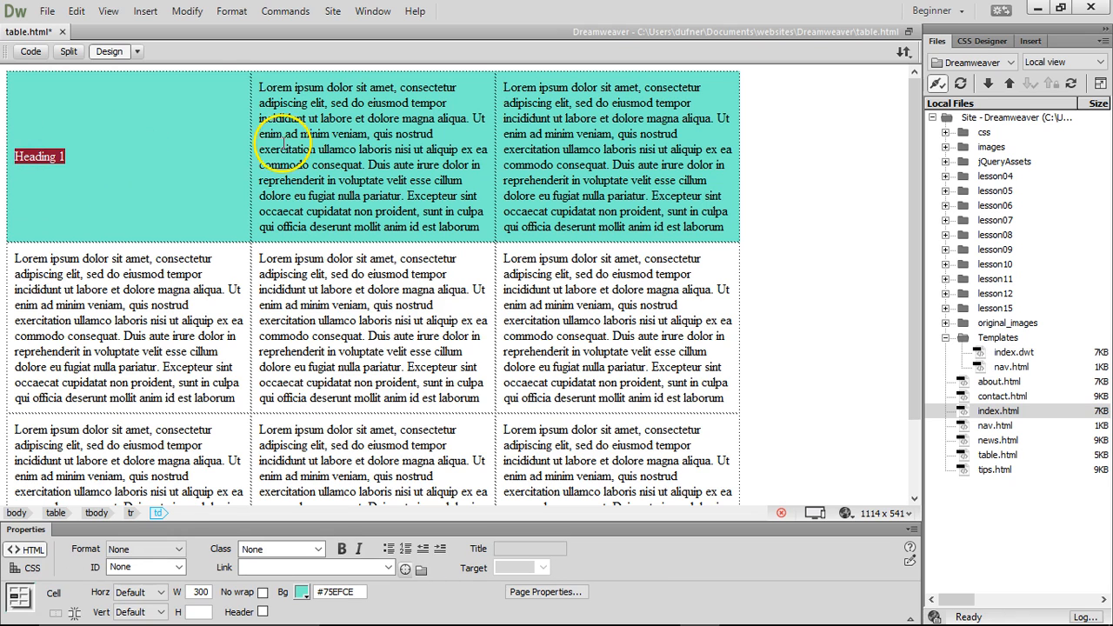
left_click_drag(483, 227, 256, 79)
key("ctrl+v")
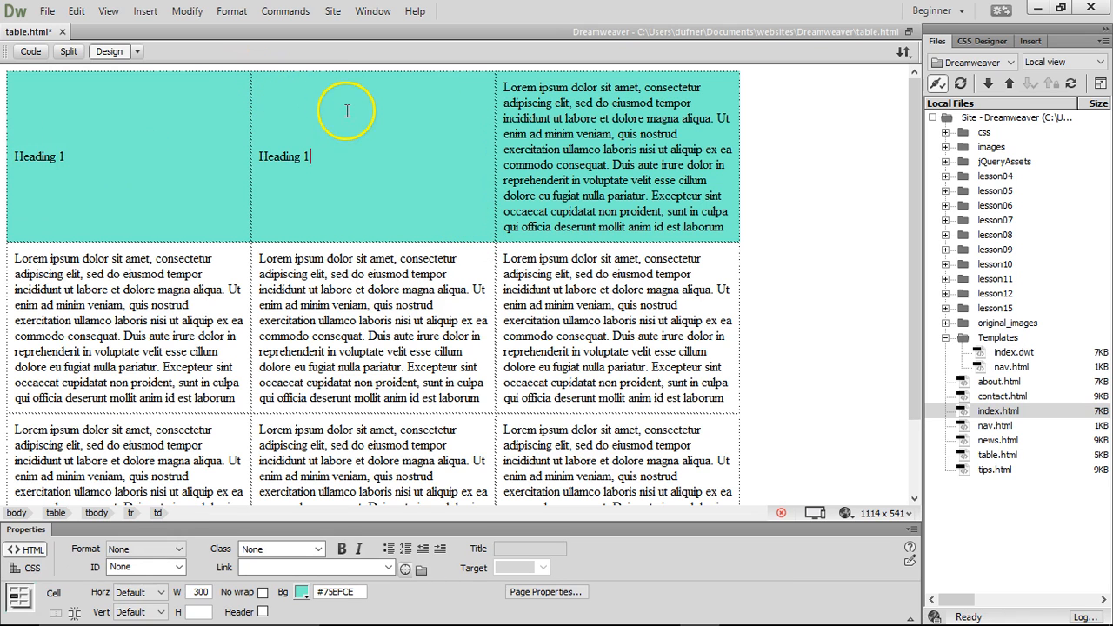
key("BackSpace")
type("2")
Step: Replace the first row's third cell text with the copied heading, changed to "Heading 3"
left_click_drag(735, 227, 460, 29)
key("ctrl+v")
key("BackSpace")
type("3")
left_click(822, 156)
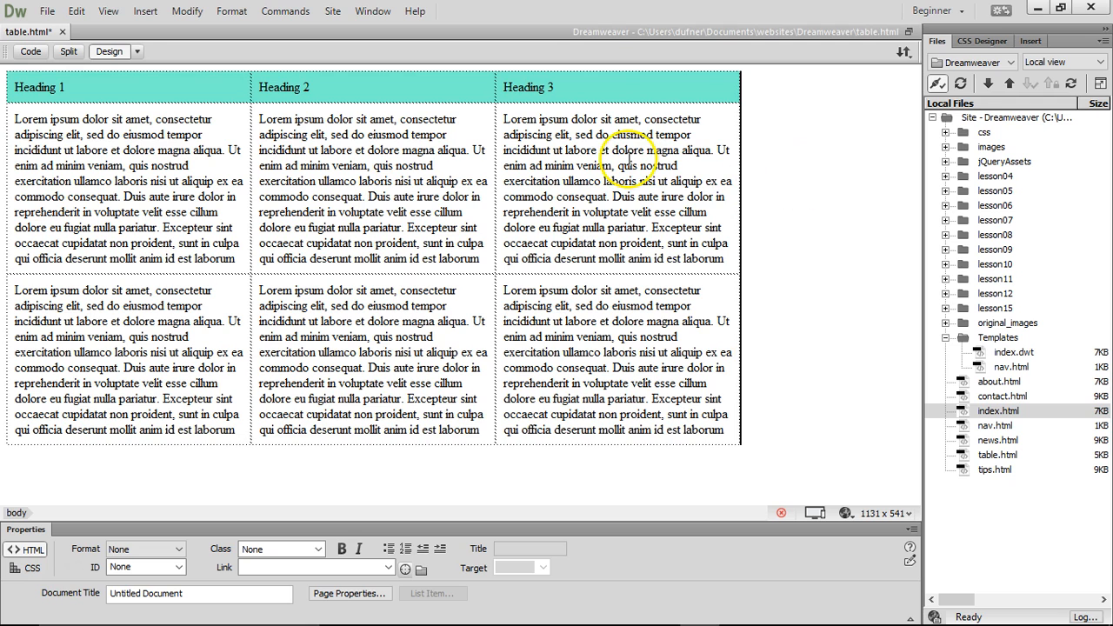
Step: Make the text of the first row's three heading cells bold
left_click_drag(569, 87, 73, 84)
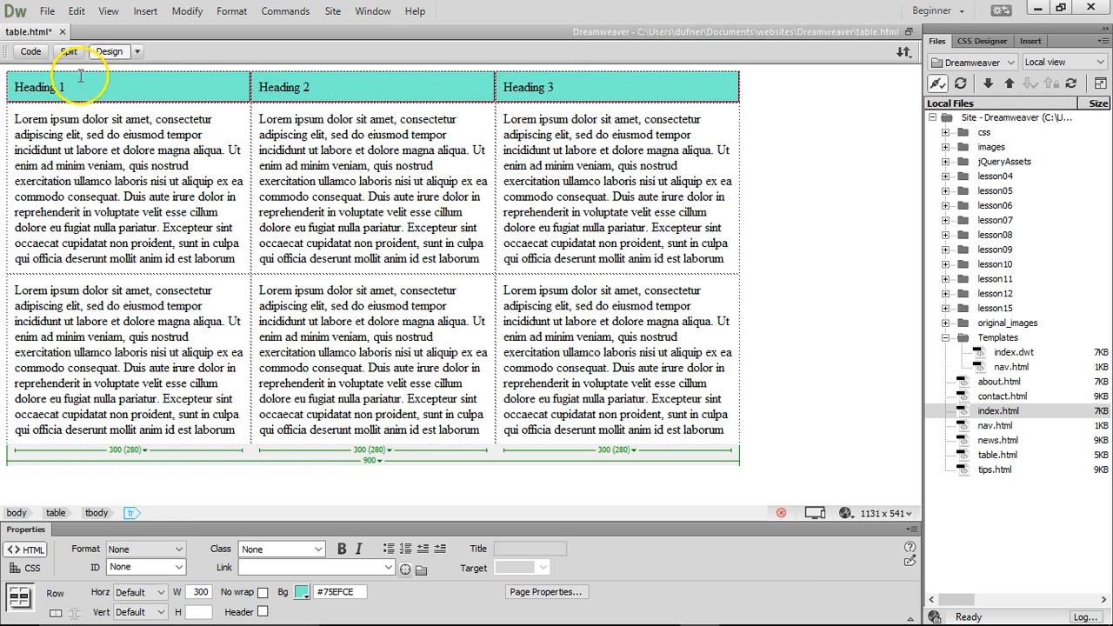
left_click(343, 549)
left_click(391, 196)
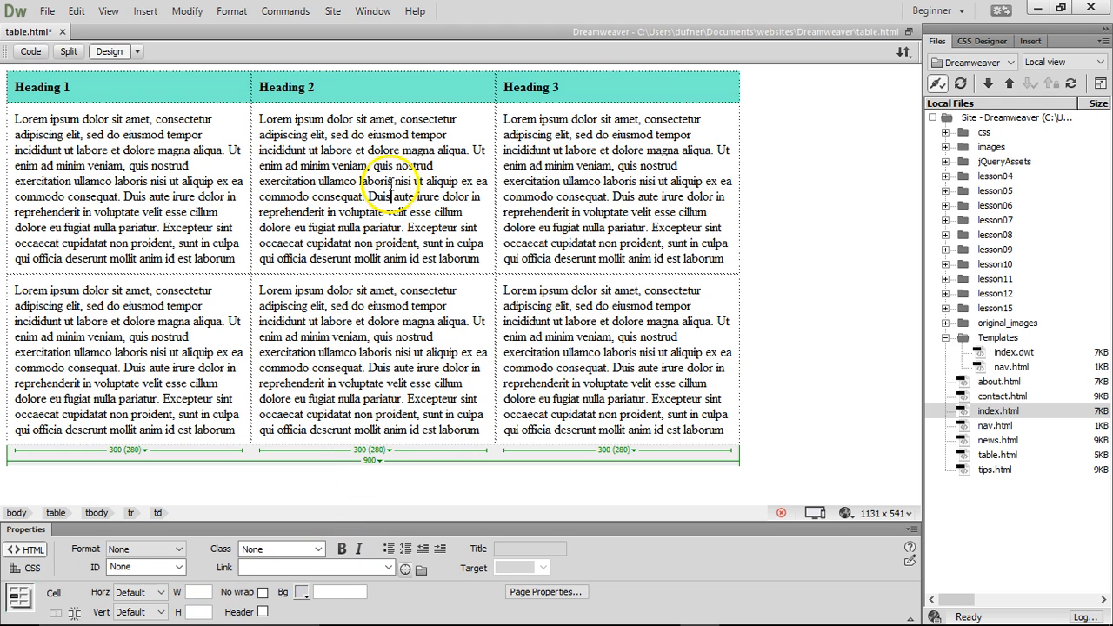
Step: Preview the page with the bold headings in Google Chrome, saving the changes to table.html
left_click(845, 513)
left_click(861, 514)
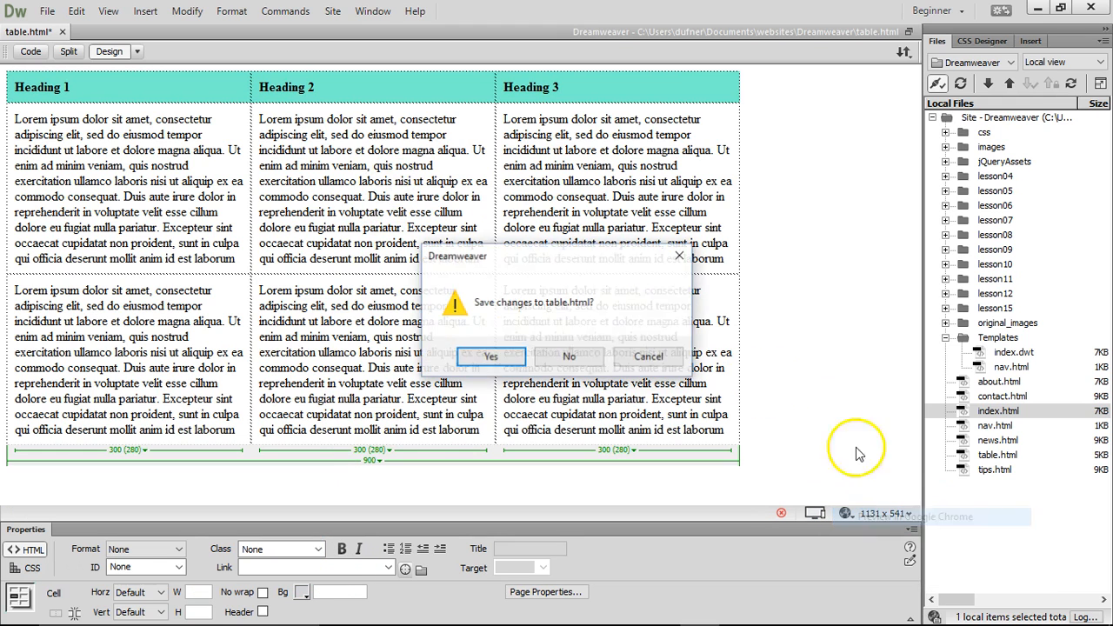
left_click(512, 364)
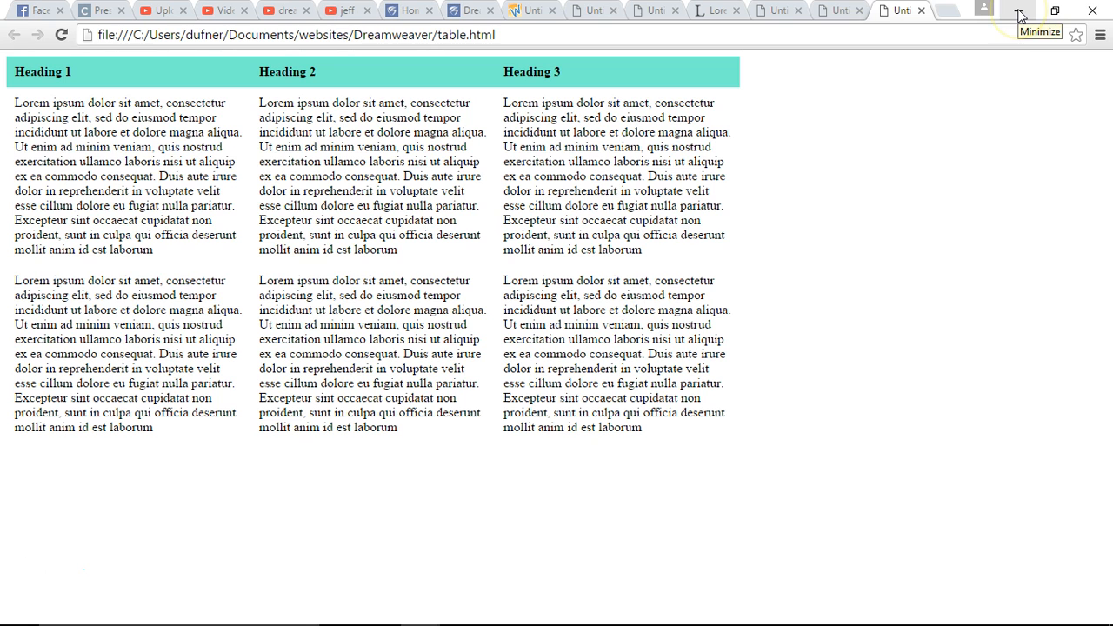
Step: Compare the latest table preview with the versions in the other browser tabs, and return to Dreamweaver
left_click(709, 10)
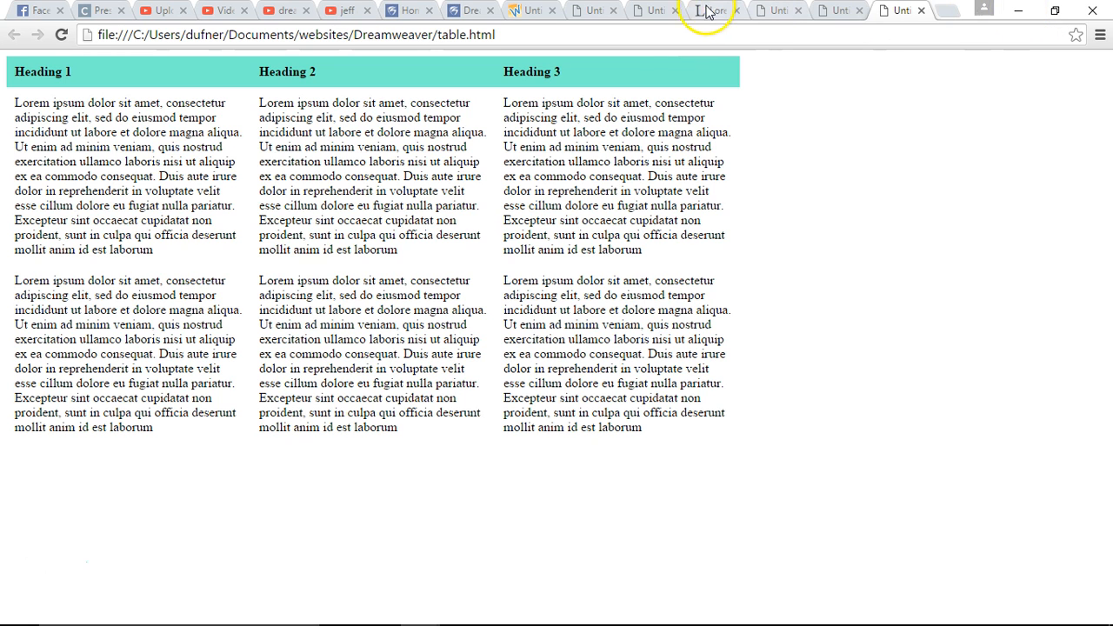
left_click(644, 9)
left_click(718, 12)
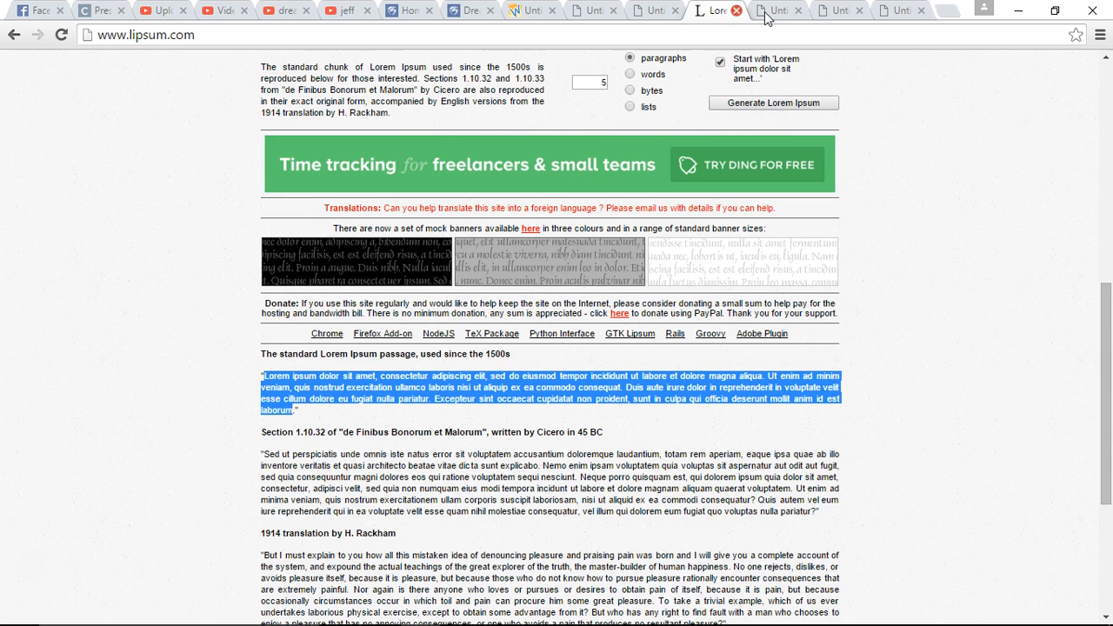
left_click(766, 12)
left_click(831, 11)
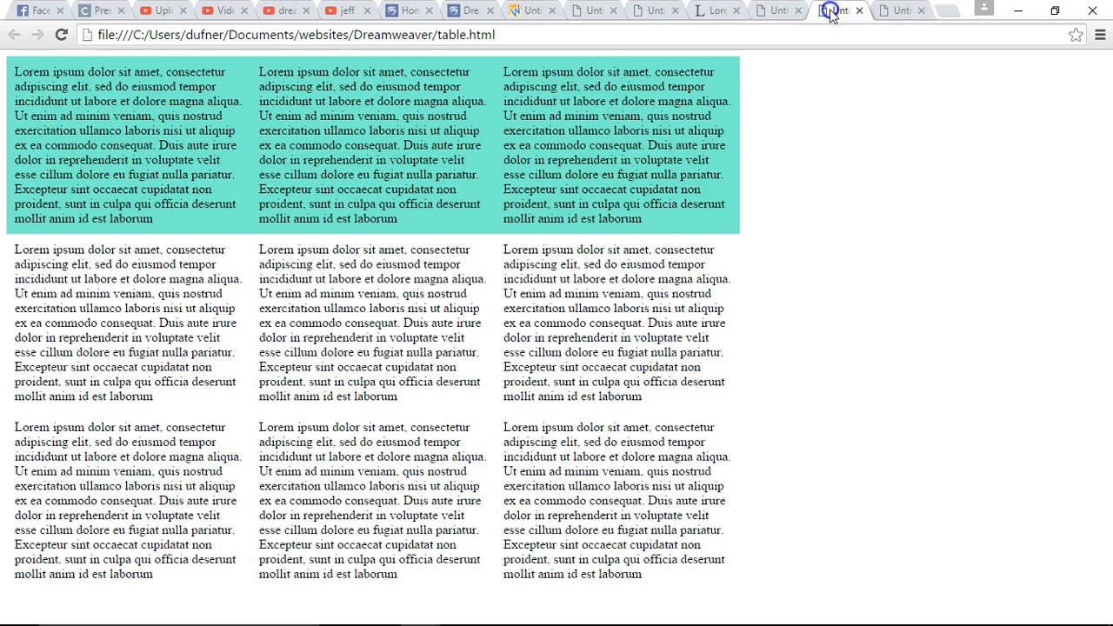
left_click(896, 10)
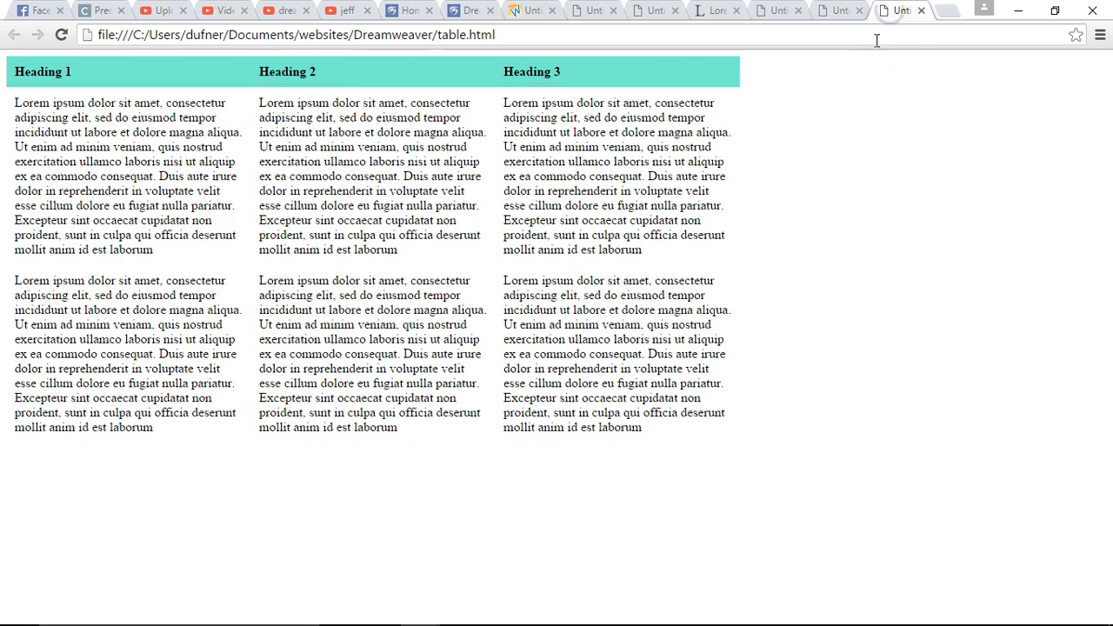
left_click(1015, 15)
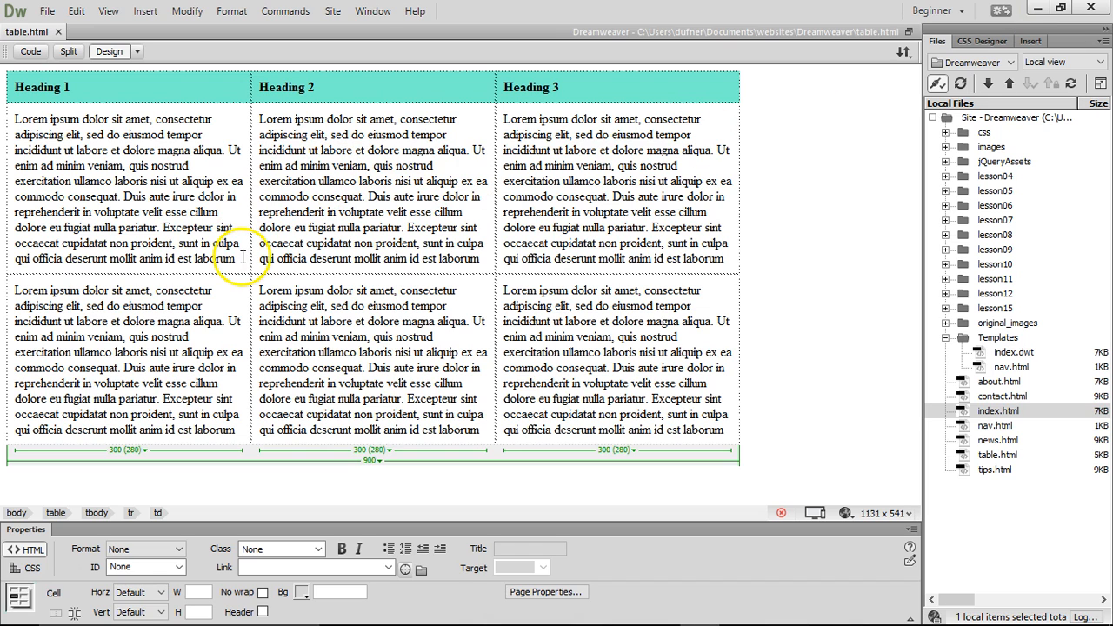
Step: Replace the text in the cell beneath "Heading 1" with the butterfly-ovr.png image from the lesson06 images folder
left_click_drag(244, 264, 17, 110)
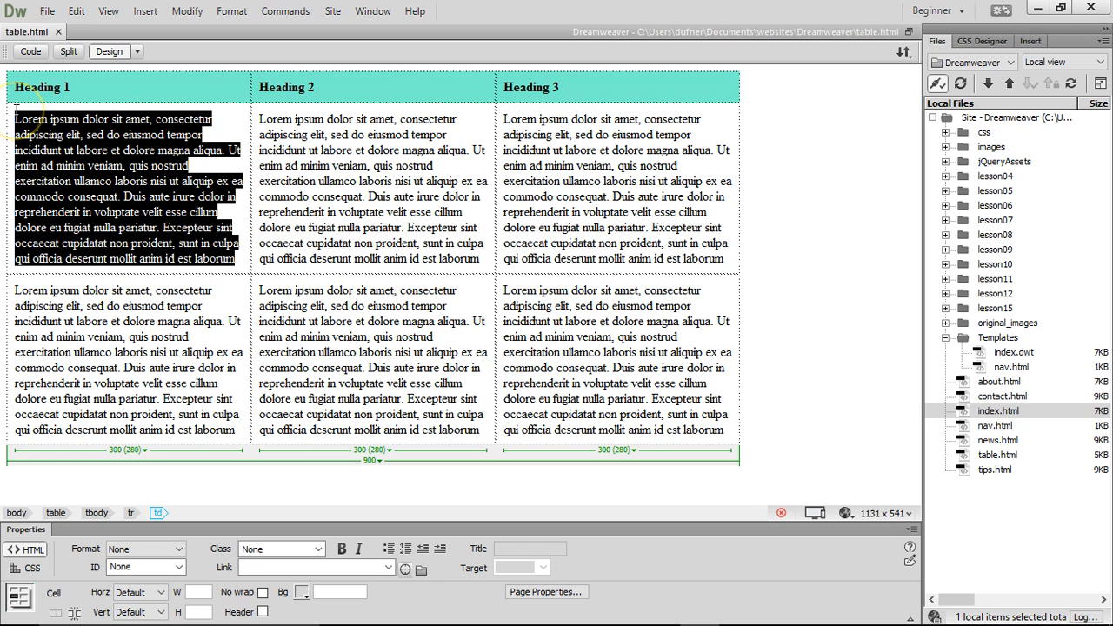
key("Delete")
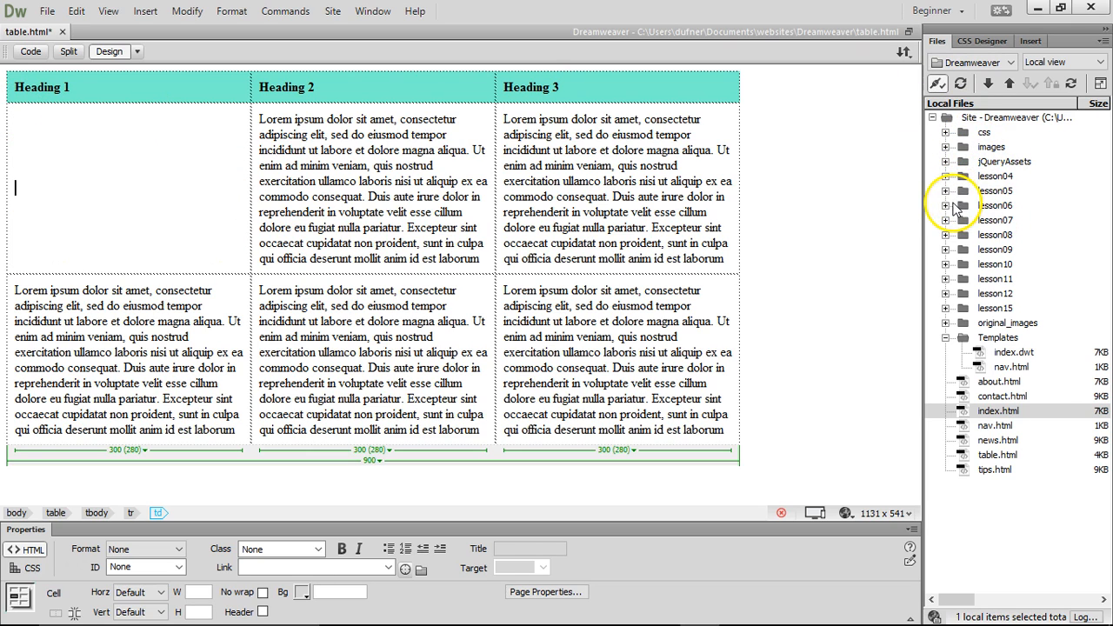
left_click(947, 206)
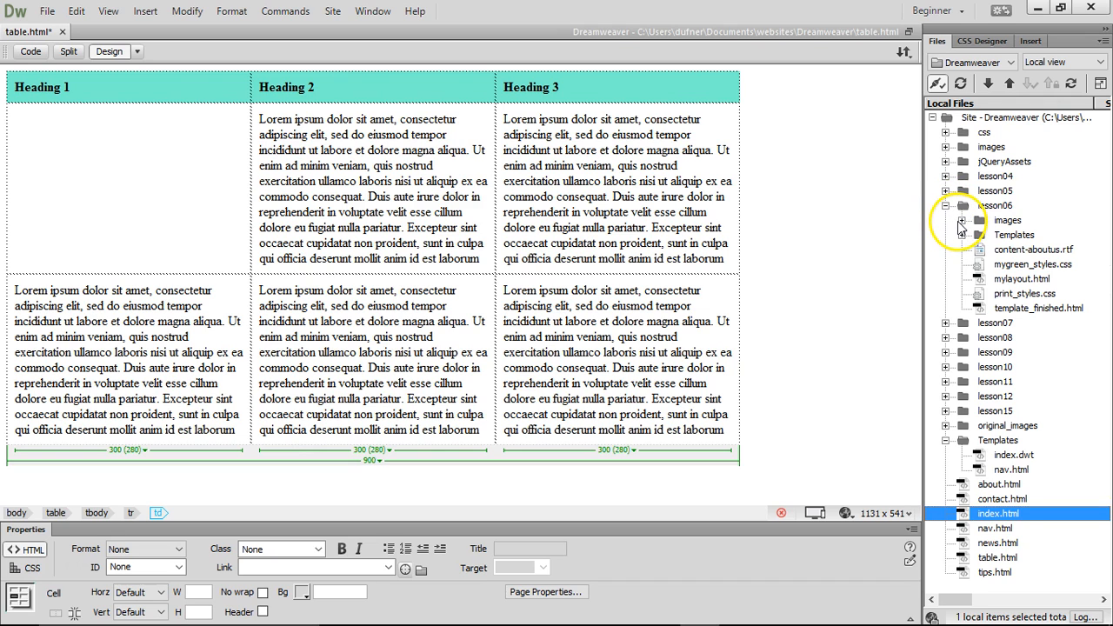
left_click(962, 221)
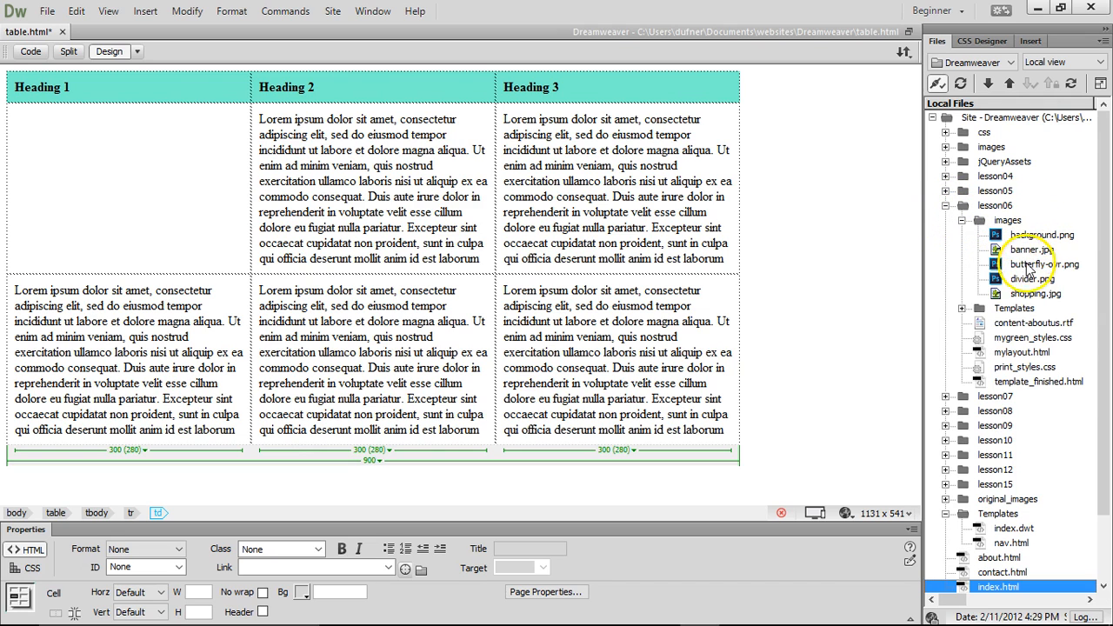
left_click_drag(1041, 267, 191, 207)
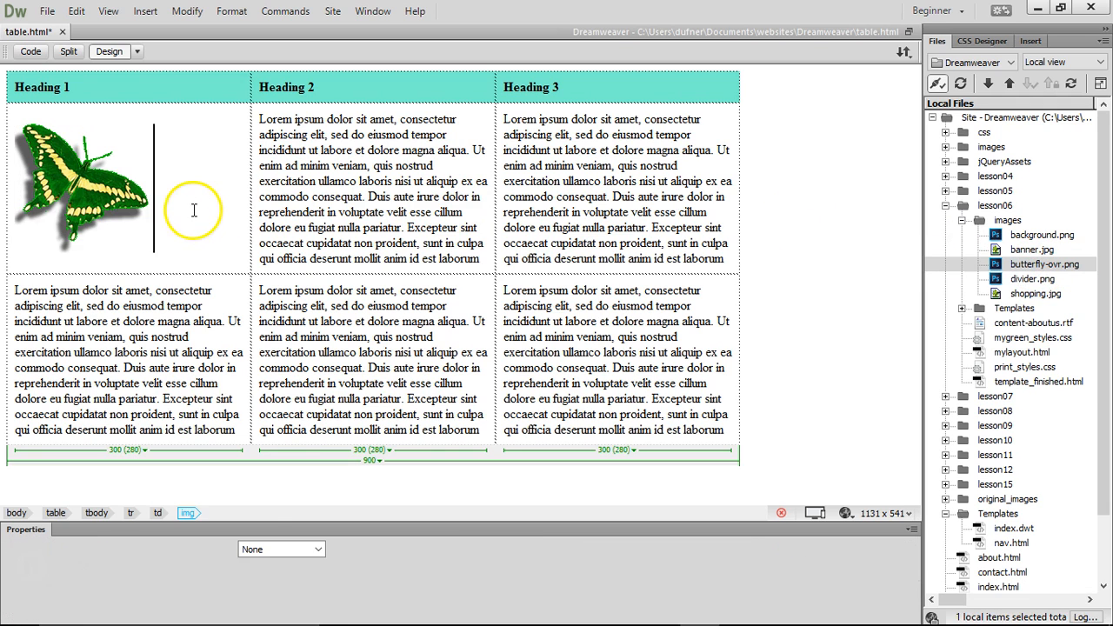
left_click(193, 210)
Step: Clear the first cell of the third row and delete the whole row from the table
left_click_drag(233, 432, 15, 291)
key("Delete")
left_click_drag(220, 394, 686, 390)
key("Delete")
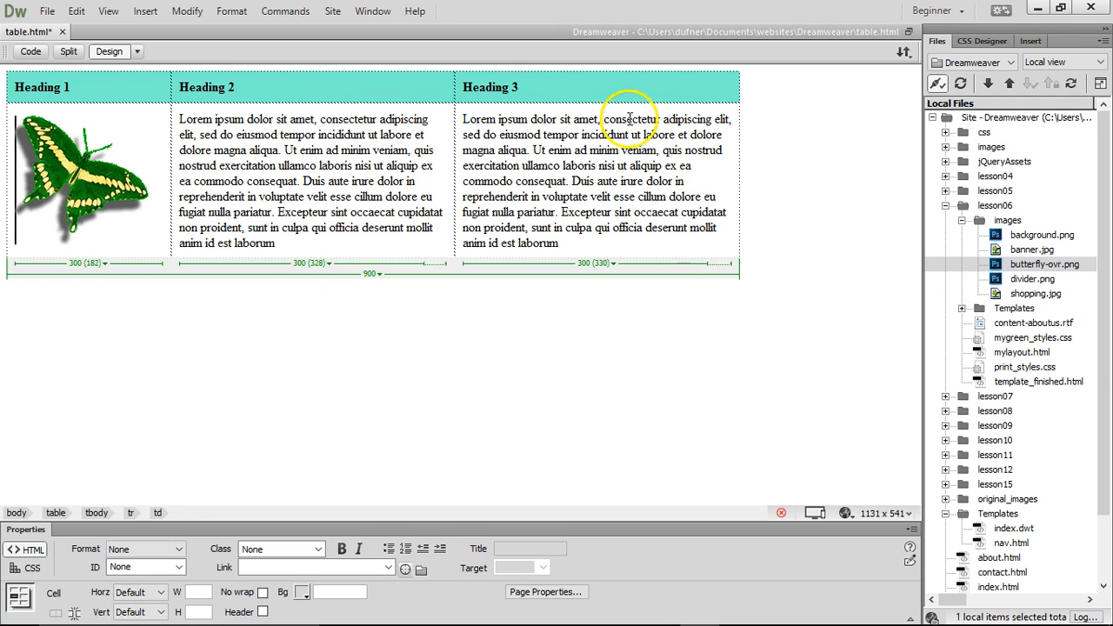
left_click_drag(545, 92, 52, 83)
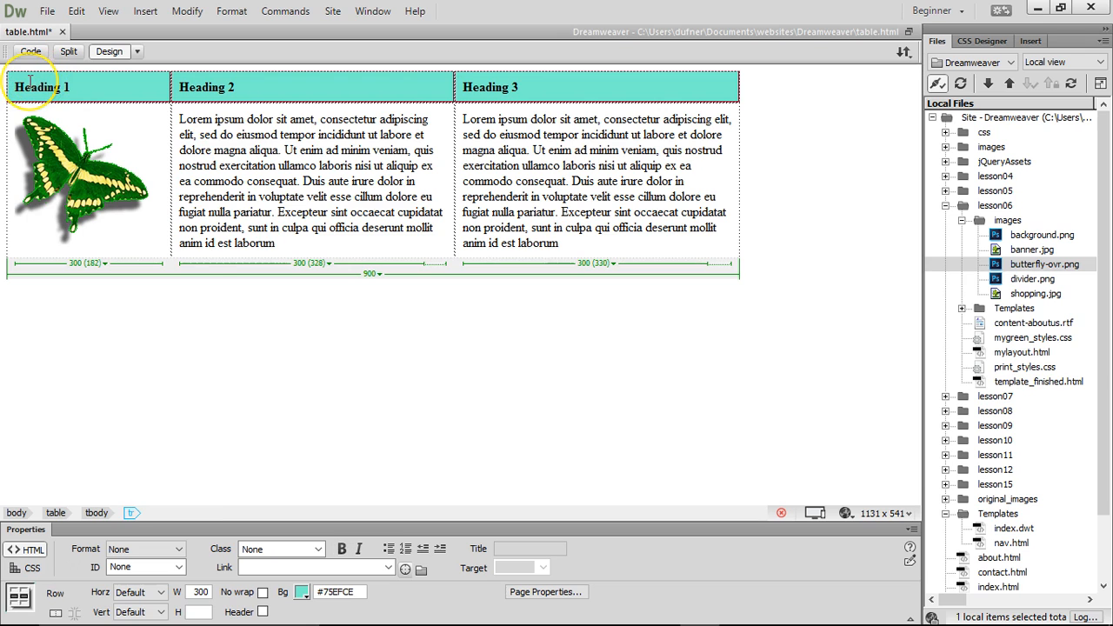
key("Delete")
left_click(383, 183)
key("ctrl+z")
Step: Delete the heading row so that only the row with the butterfly image remains
left_click(560, 87)
left_click_drag(268, 86, 105, 85)
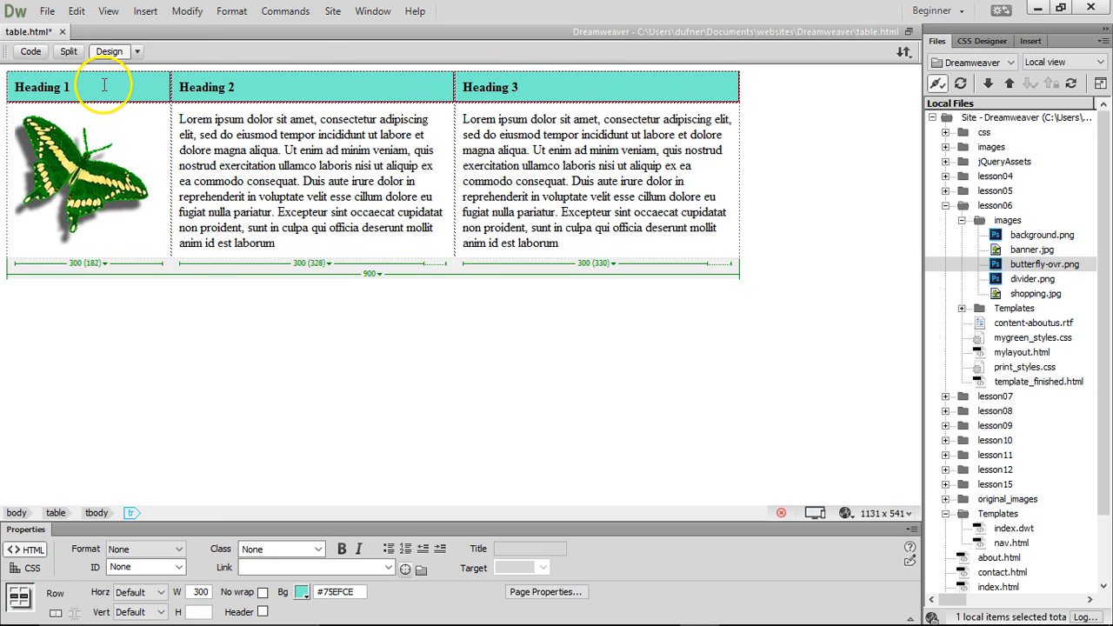
key("Delete")
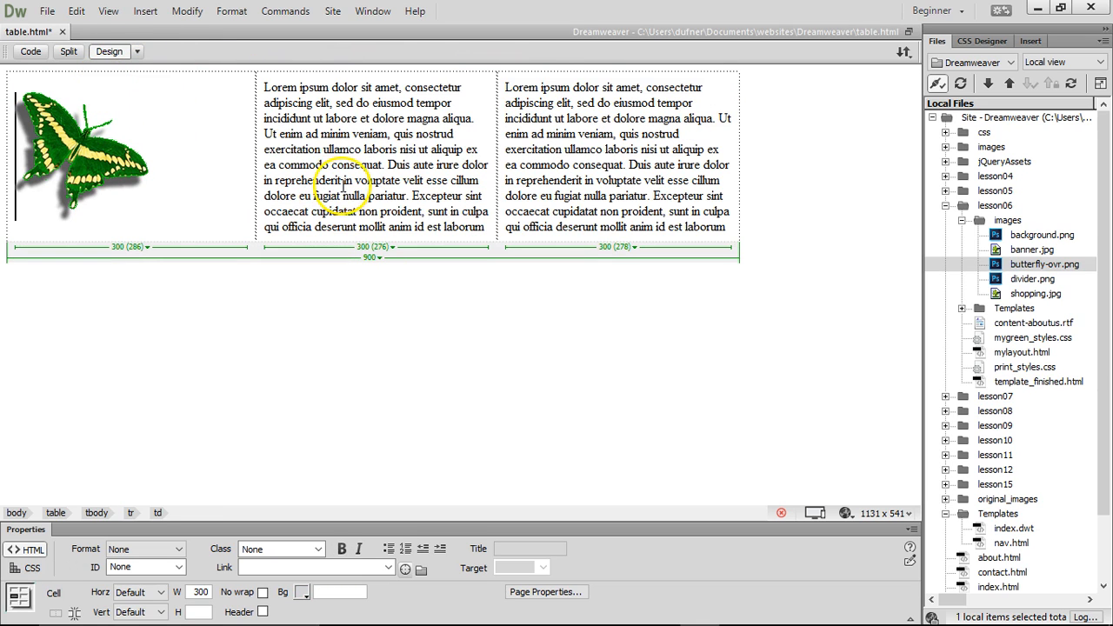
Step: Narrow the butterfly image's column to 170 pixels so it fits the picture
left_click(254, 160)
left_click_drag(255, 160, 161, 156)
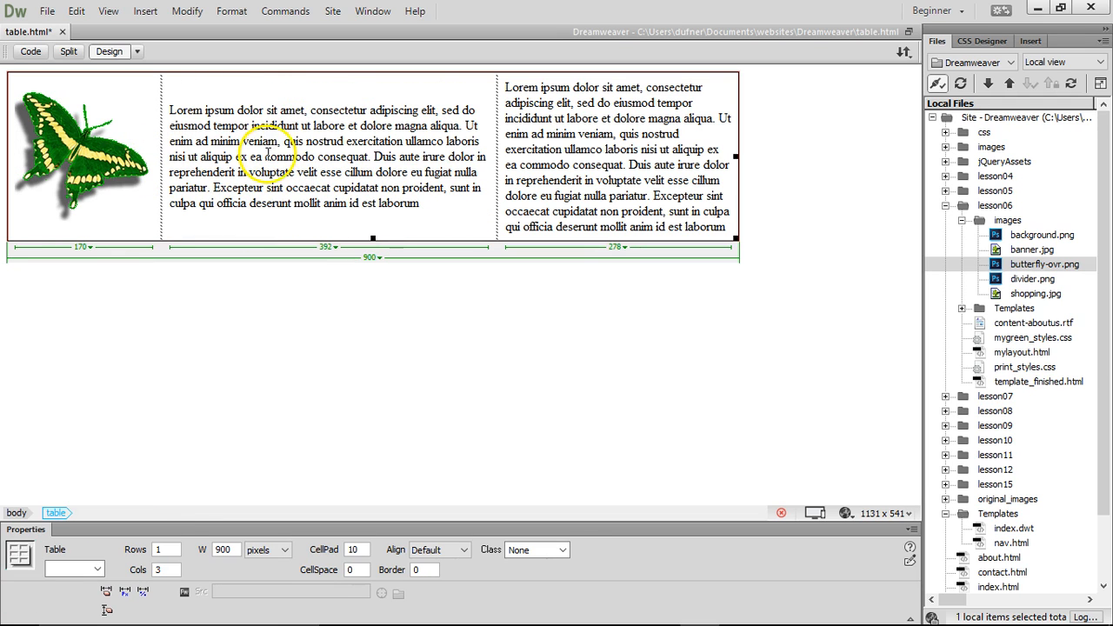
Step: Delete the middle cell's text and merge that cell with the last text cell in the row
left_click_drag(169, 106, 456, 226)
key("Delete")
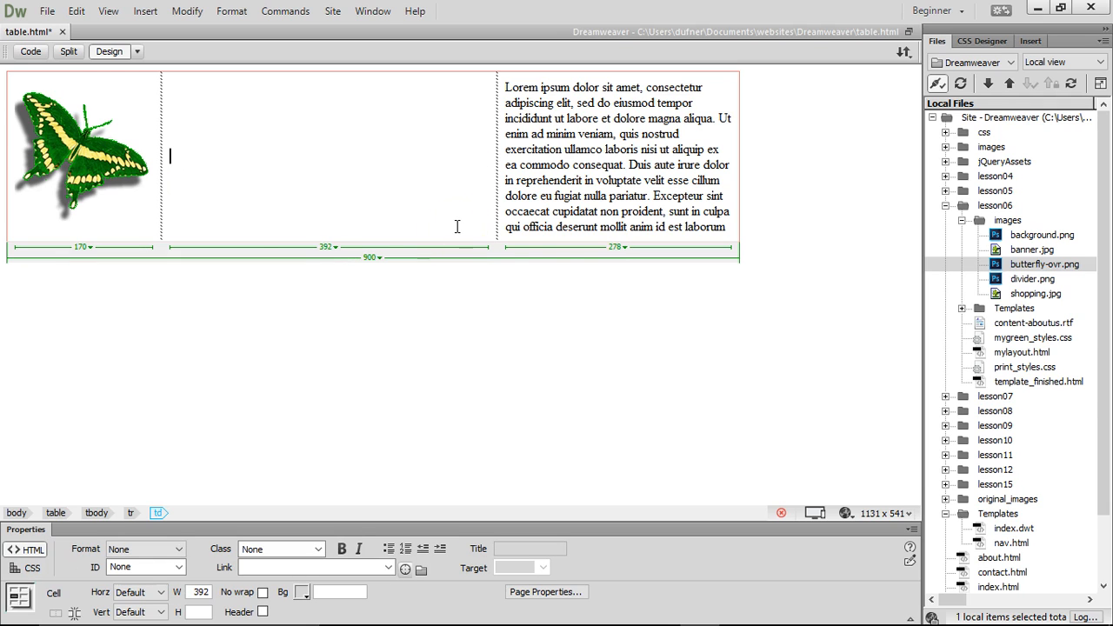
left_click_drag(334, 141, 630, 144)
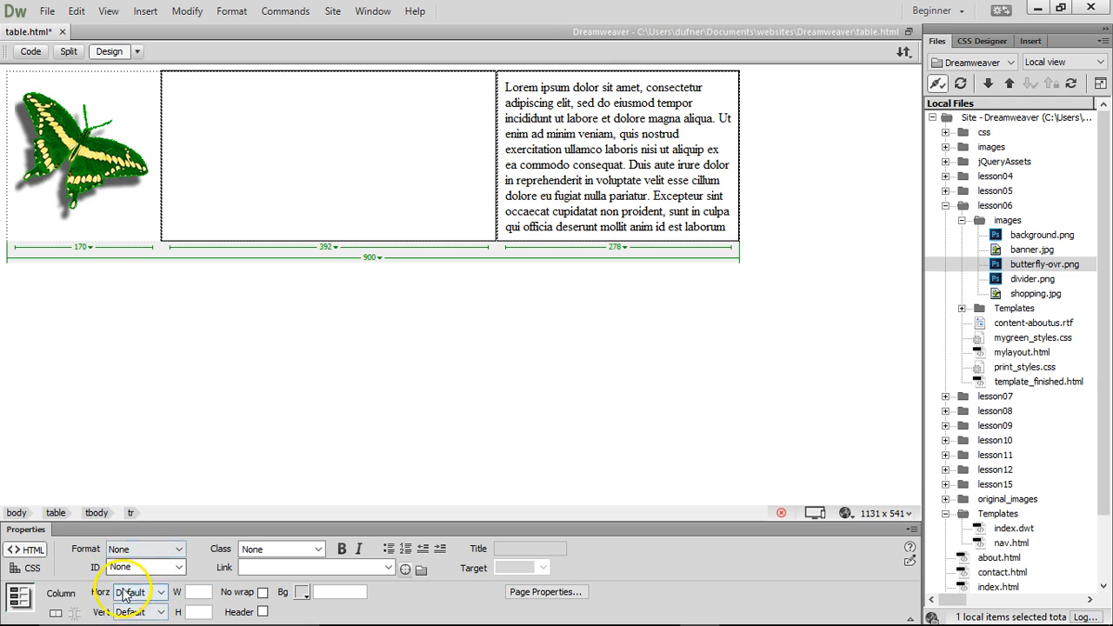
left_click(54, 614)
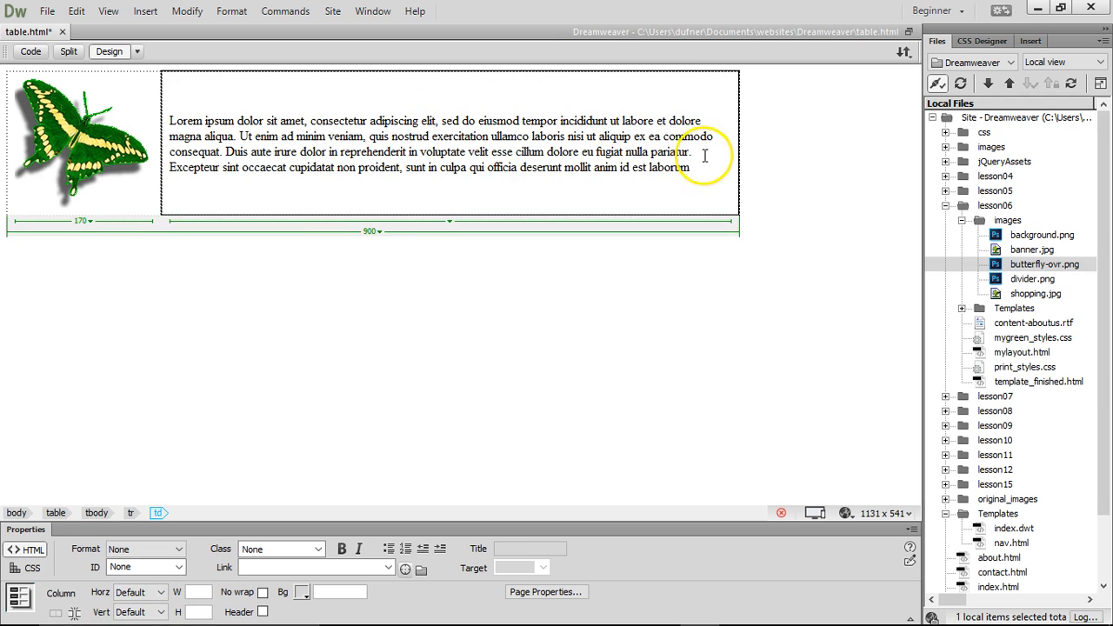
left_click_drag(693, 171, 149, 107)
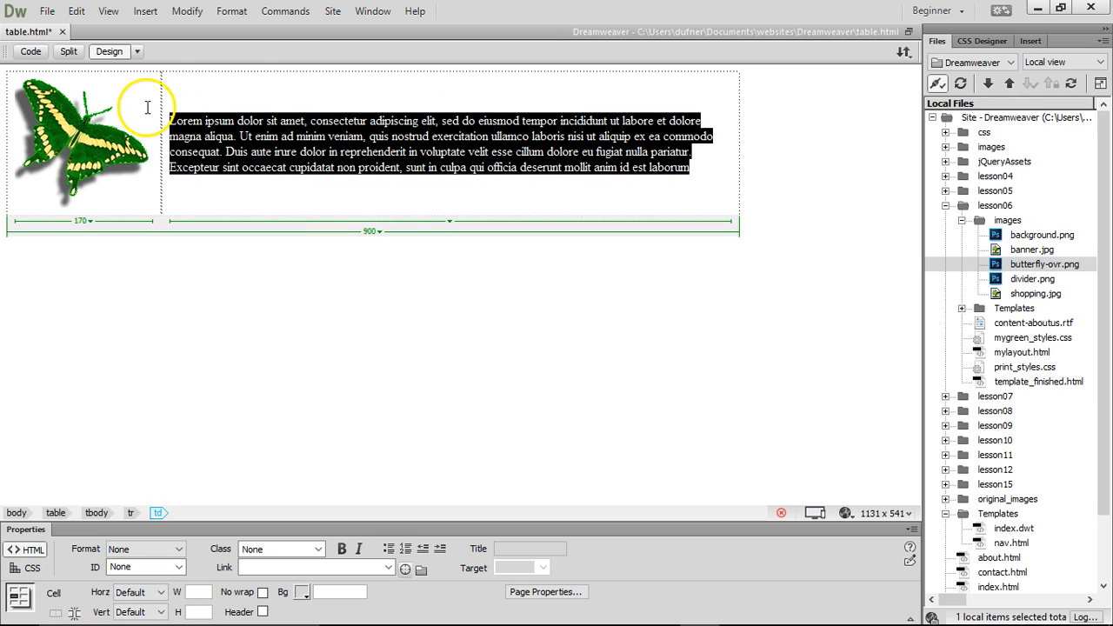
left_click(78, 130)
left_click(237, 121)
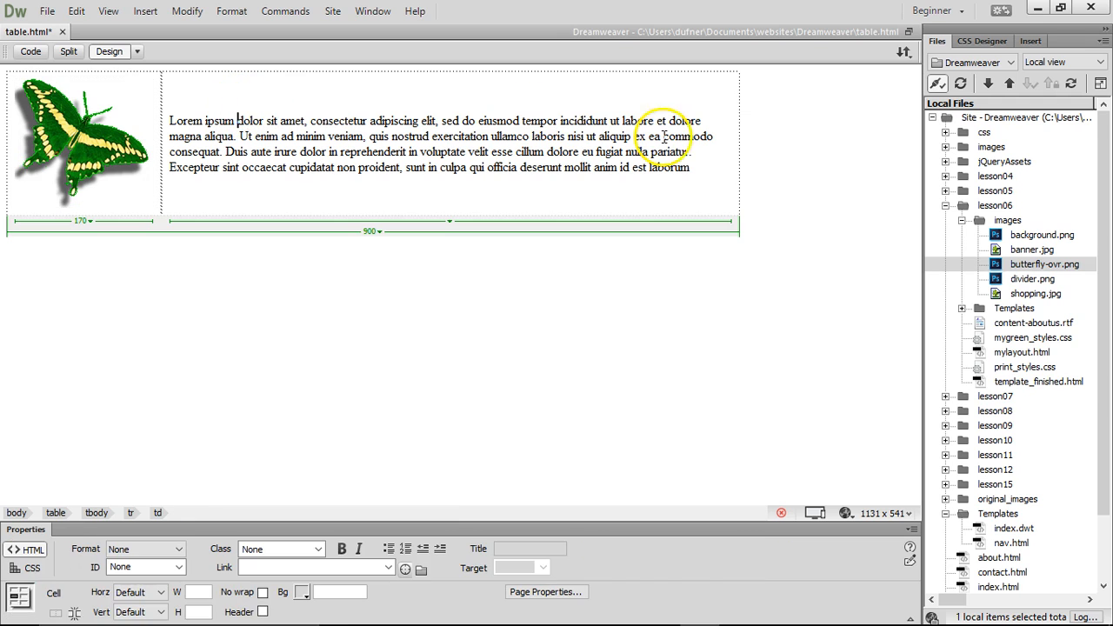
Step: Narrow the whole table to about 550 pixels wide
left_click_drag(739, 147, 454, 146)
left_click(481, 165)
left_click(455, 157)
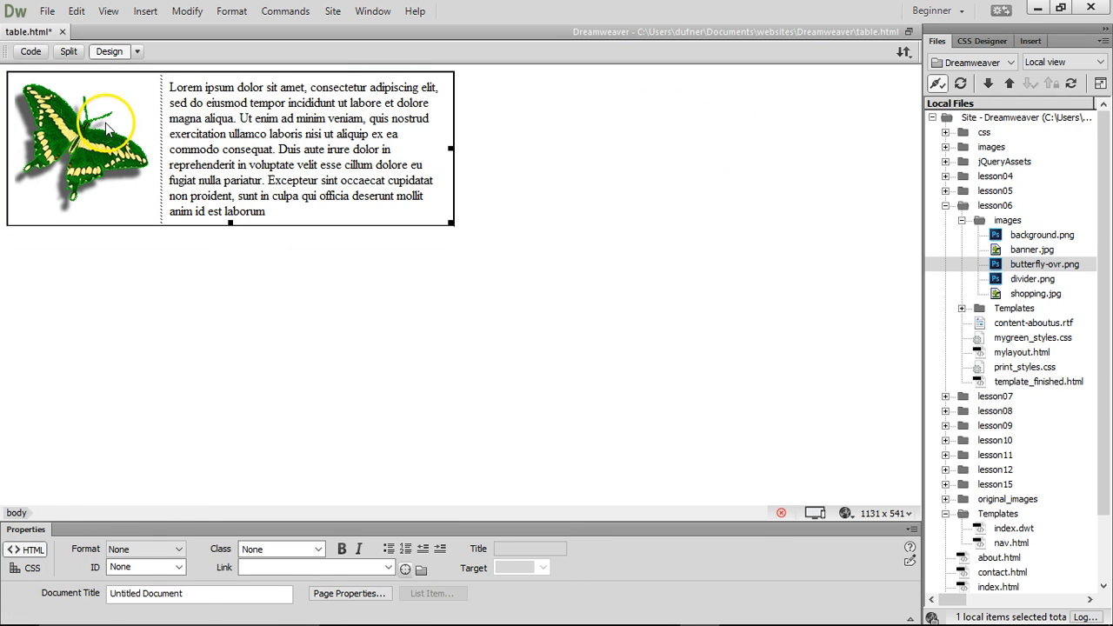
Step: Select the table, examine its HTML in Code view, and return to Design view
left_click(509, 208)
left_click(162, 112)
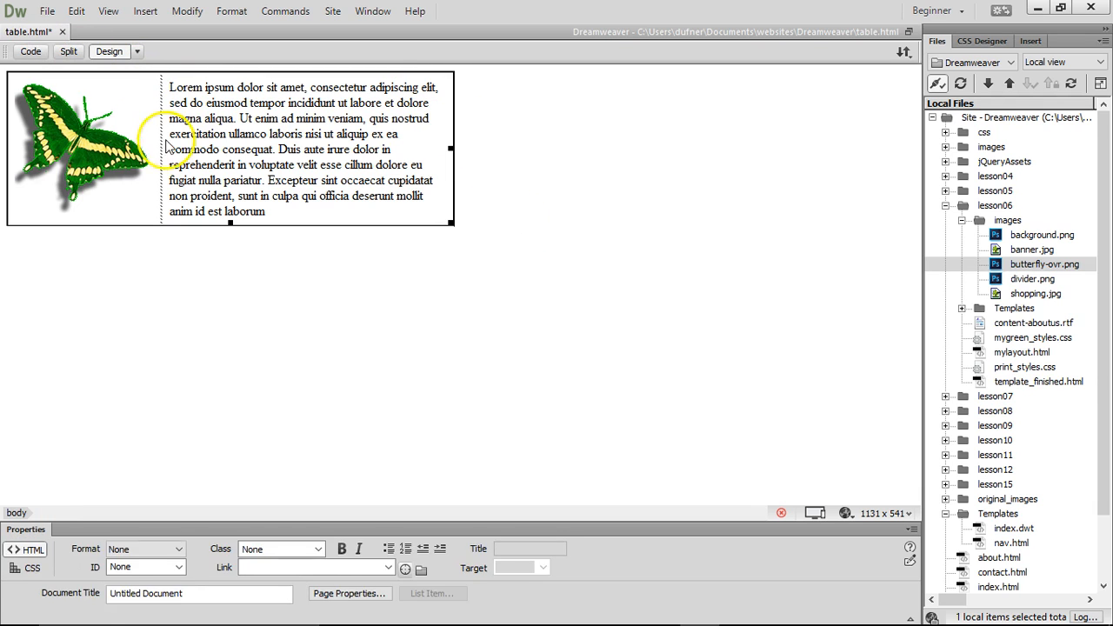
left_click(30, 51)
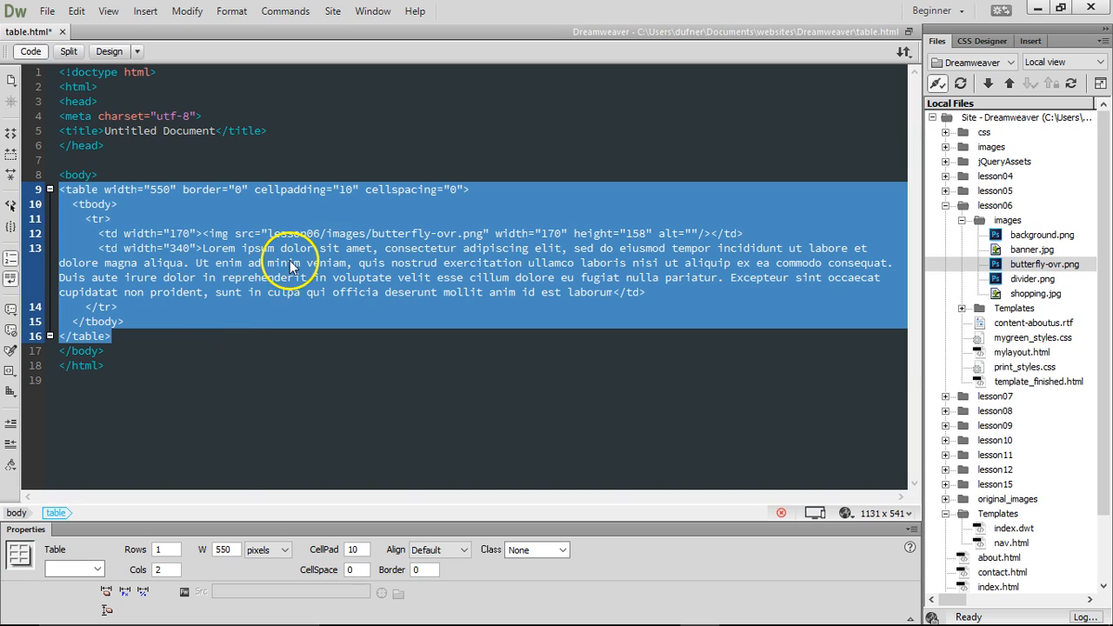
left_click(111, 51)
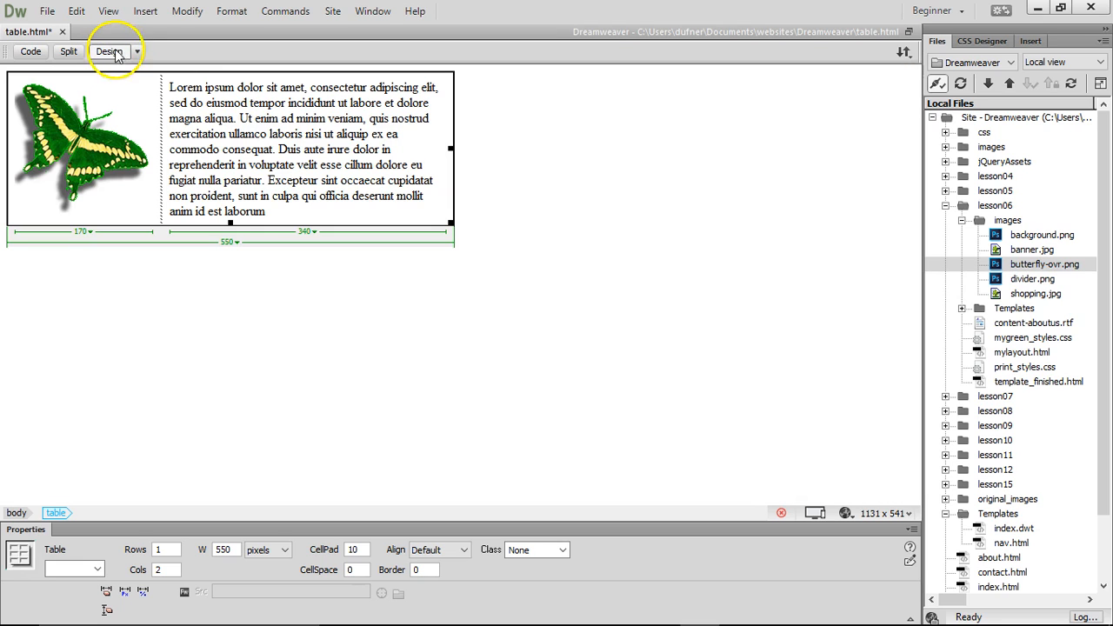
left_click(554, 170)
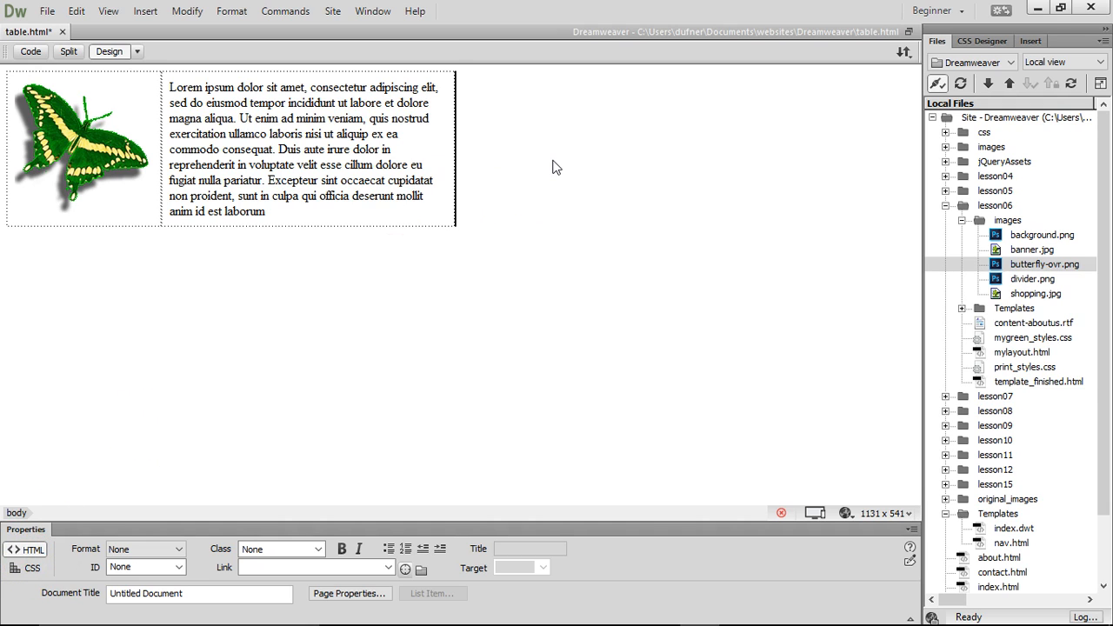
Step: Copy the whole two-column table, collapse the lesson06 folder, and open about.html and tips.html
left_click(454, 161)
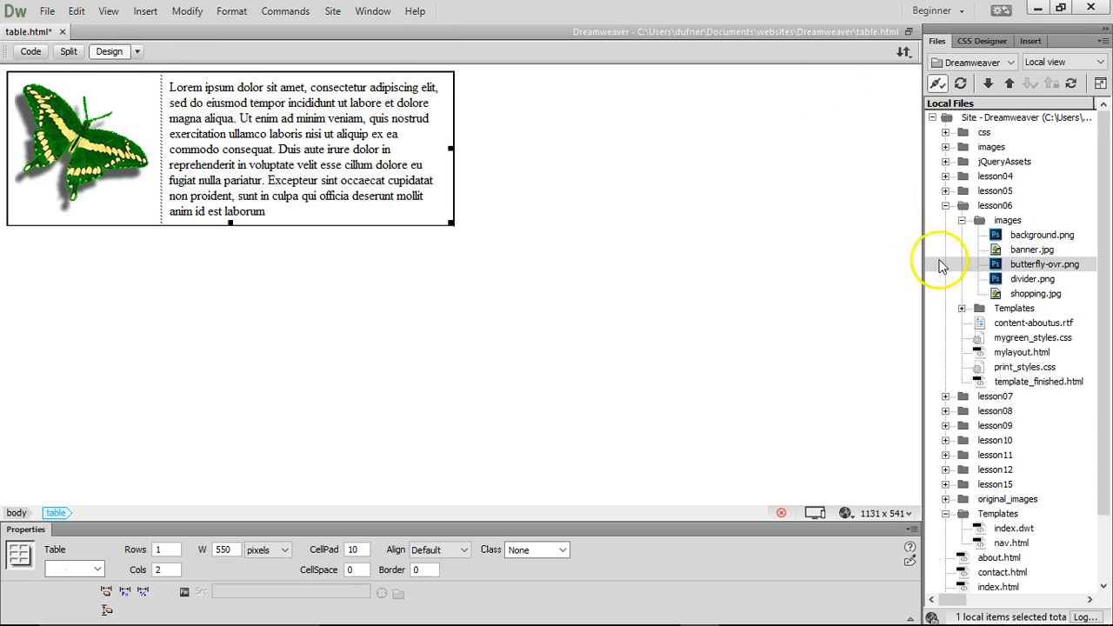
left_click(943, 207)
left_click(945, 205)
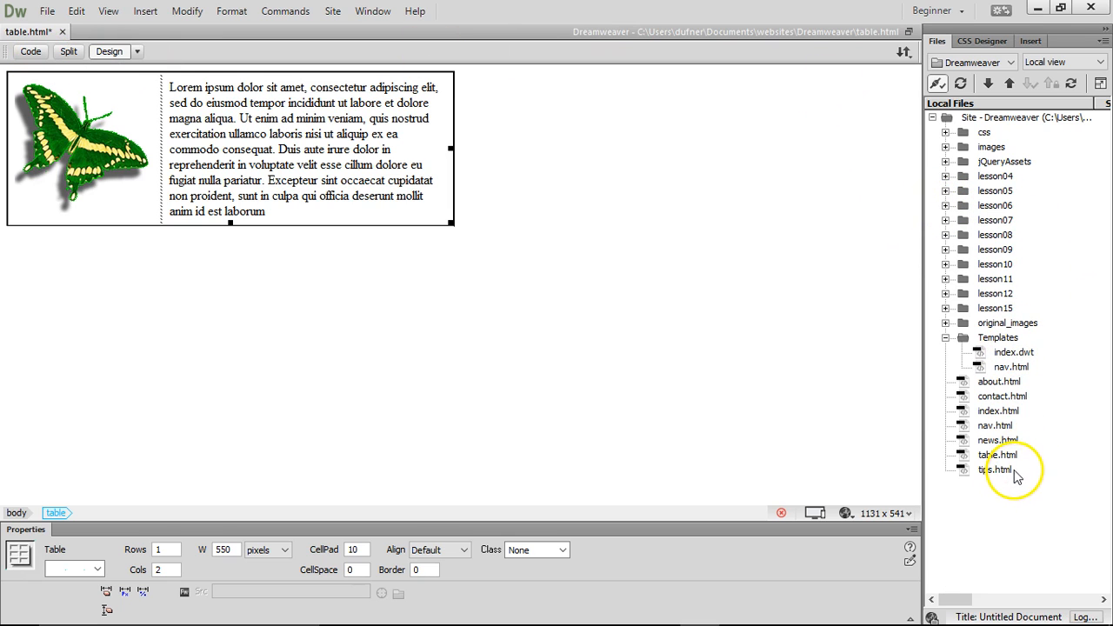
double_click(999, 381)
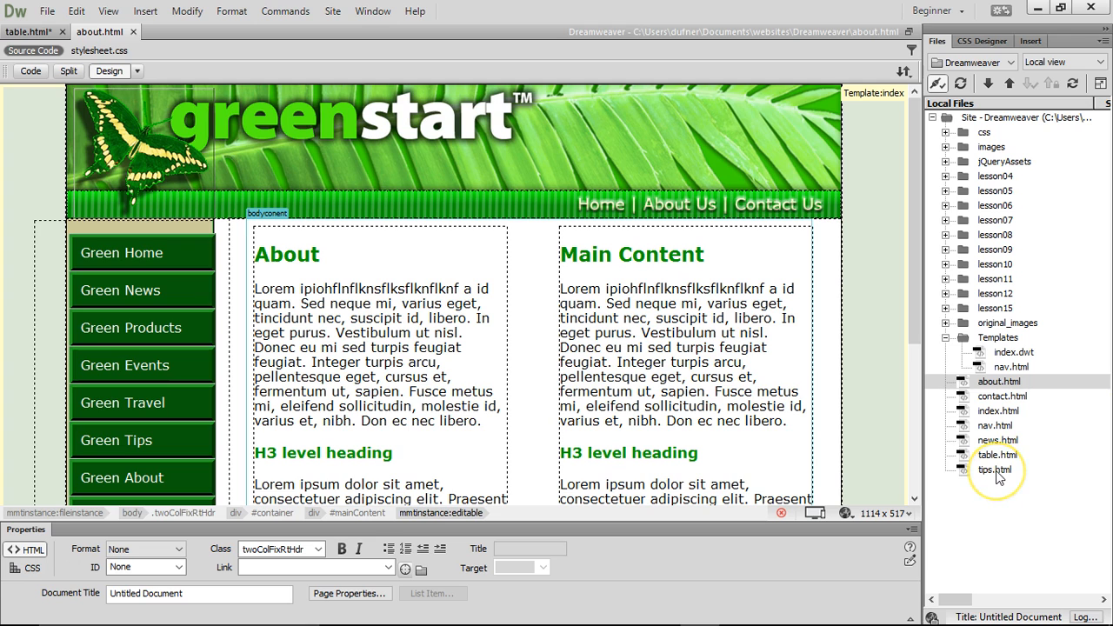
double_click(996, 470)
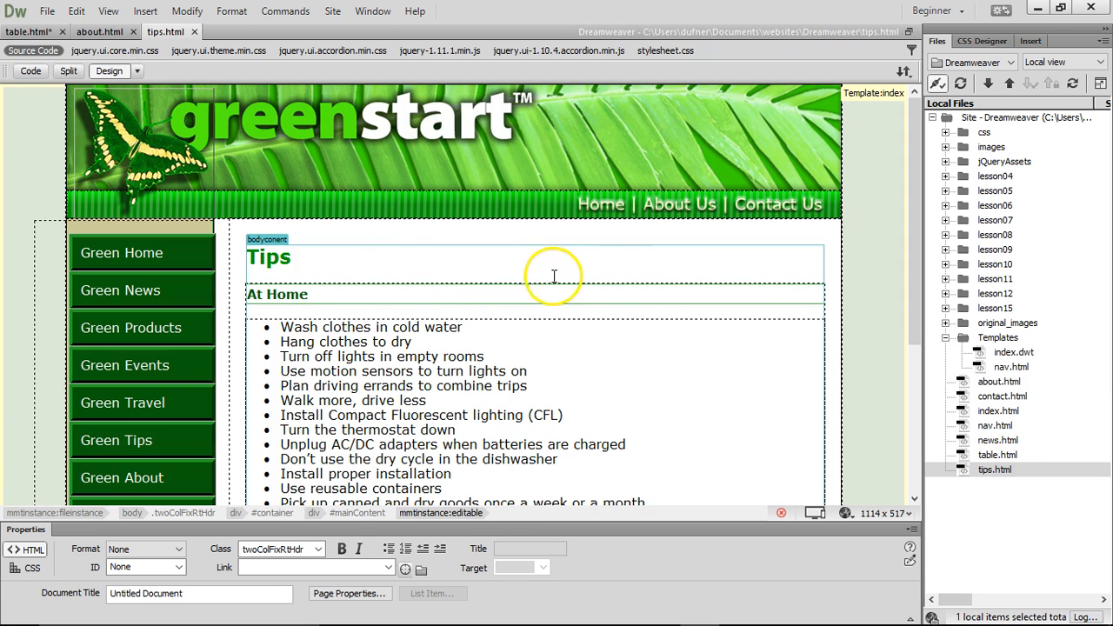
Step: Paste the copied butterfly table on a new line beneath the "Tips" heading in tips.html
left_click(329, 256)
key("Return")
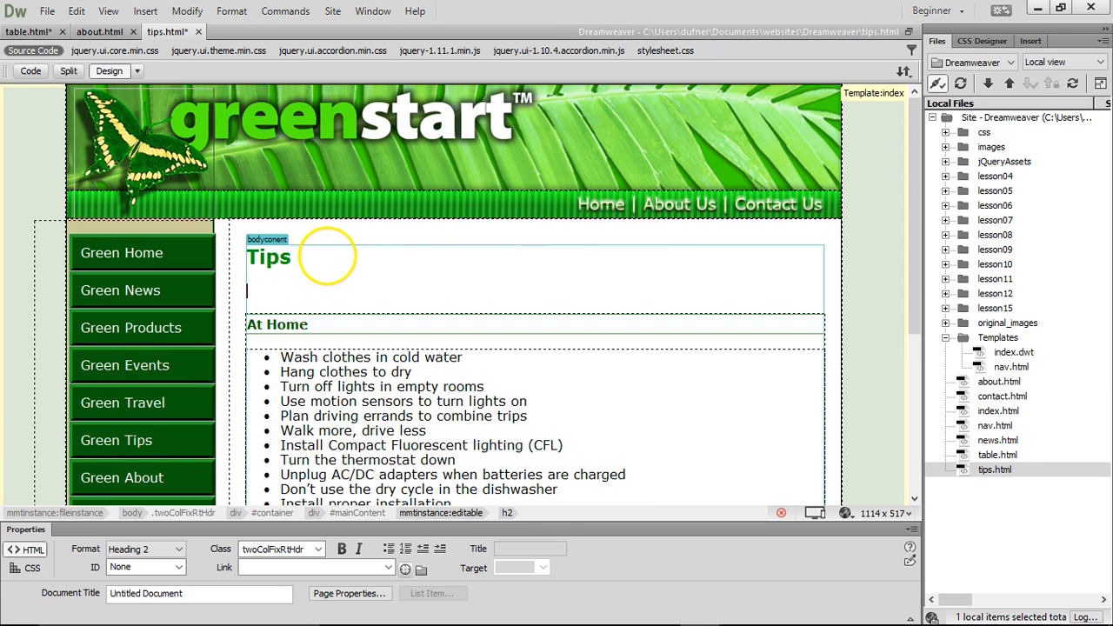
type("Lorem ipsum dolor sit amet, consectetur adipiscing elit, sed do eiusmod tempor incididunt ut labore et dolore magna aliqua. Ut enim ad minim veniam, quis nostrud exercitation ullamco laboris nisi ut aliquip ex ea commodo consequat. Duis aute irure dolor in reprehenderit in voluptate velit esse cillum dolore eu fugiat nulla pariatur. Excepteur sint occaecat cupidatat non proident, sunt in culpa qui officia deserunt mollit anim id est laborum")
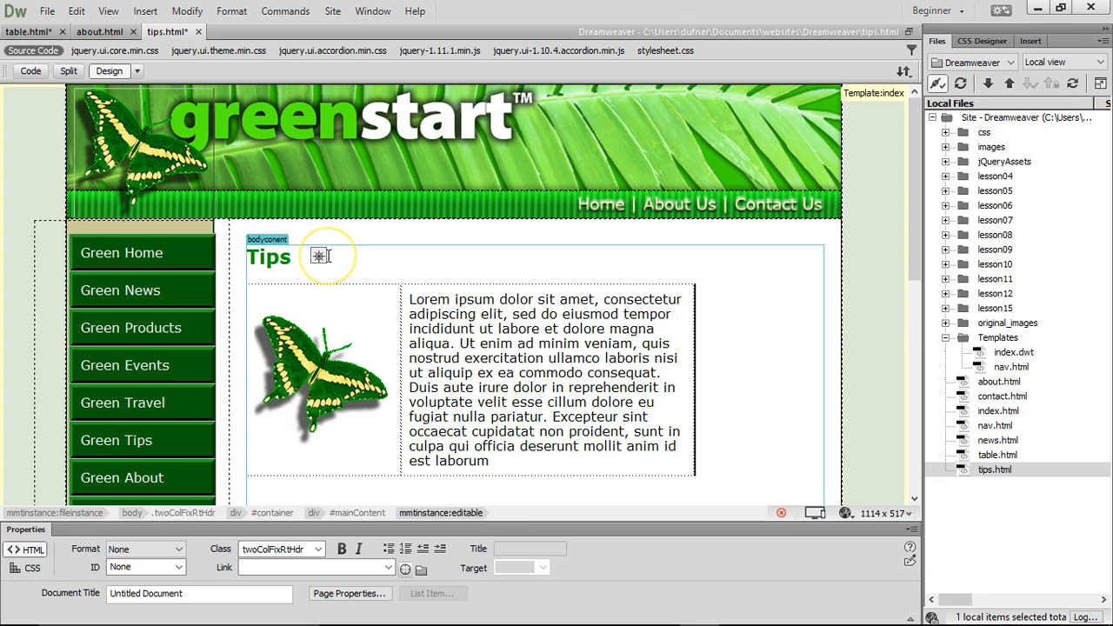
Step: Save tips.html with the pasted table, preview the page in Google Chrome, and return to Dreamweaver
scroll(722, 313, "down", 1)
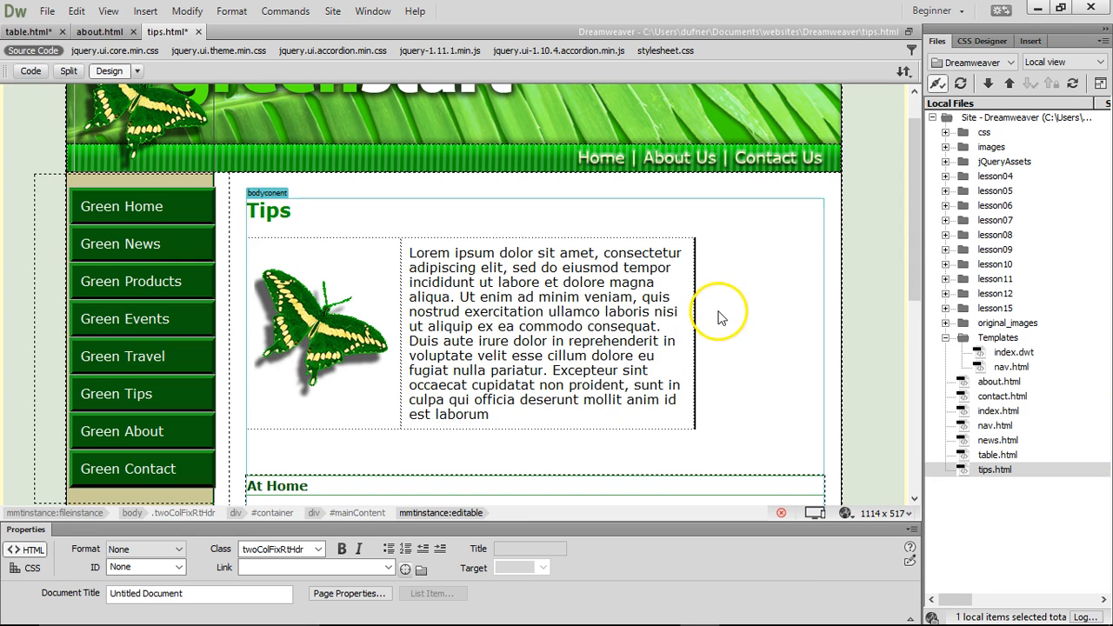
left_click(726, 332)
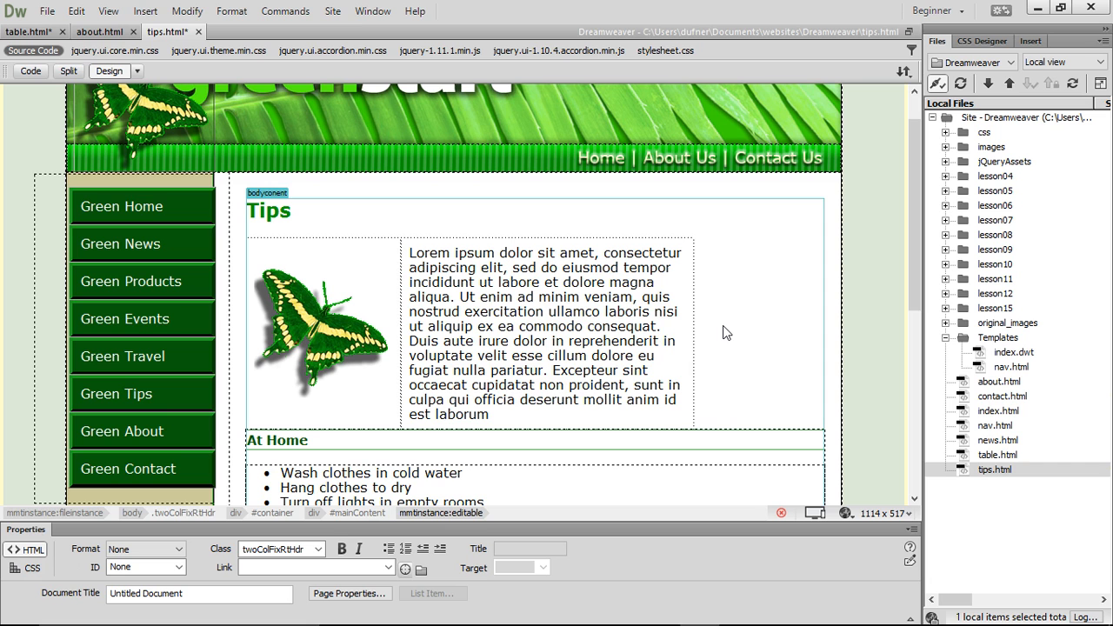
left_click(753, 380)
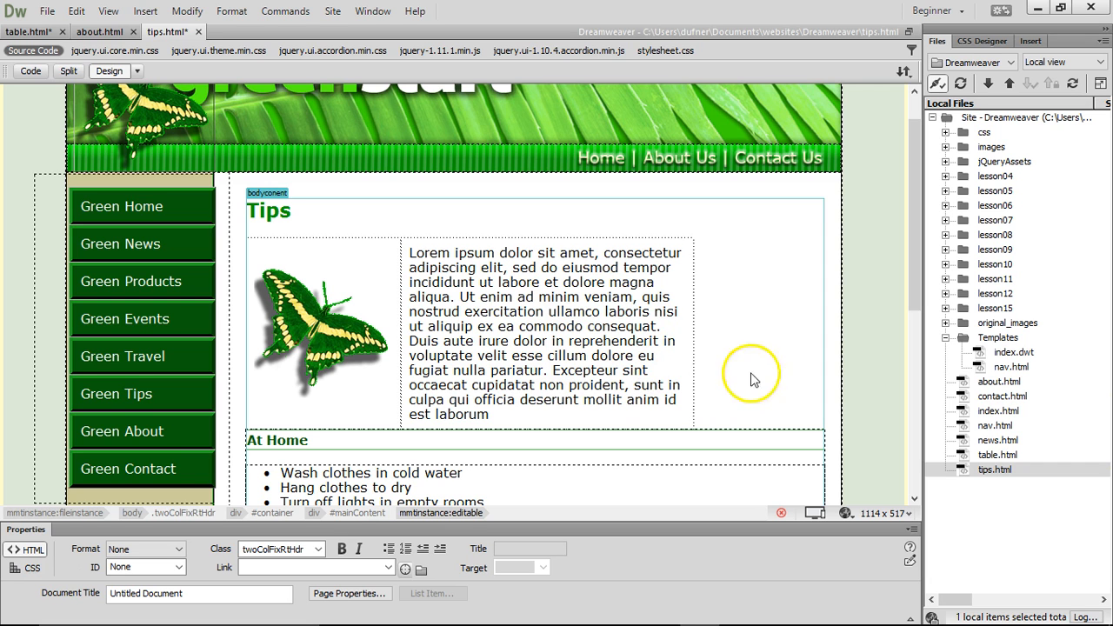
left_click(845, 514)
left_click(861, 518)
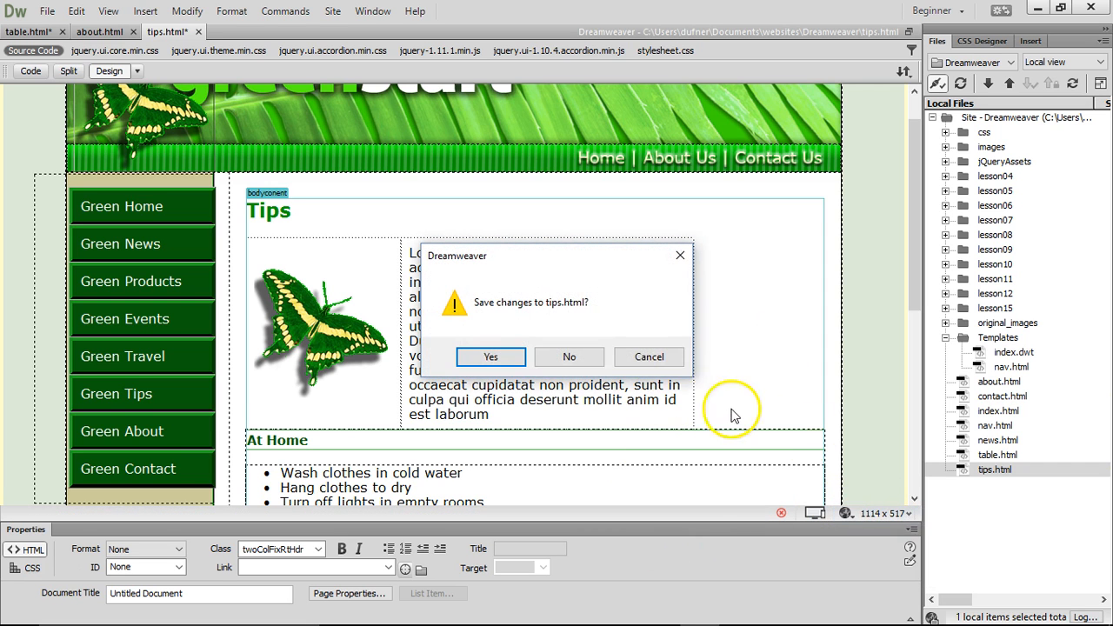
left_click(495, 355)
scroll(1040, 250, "down", 6)
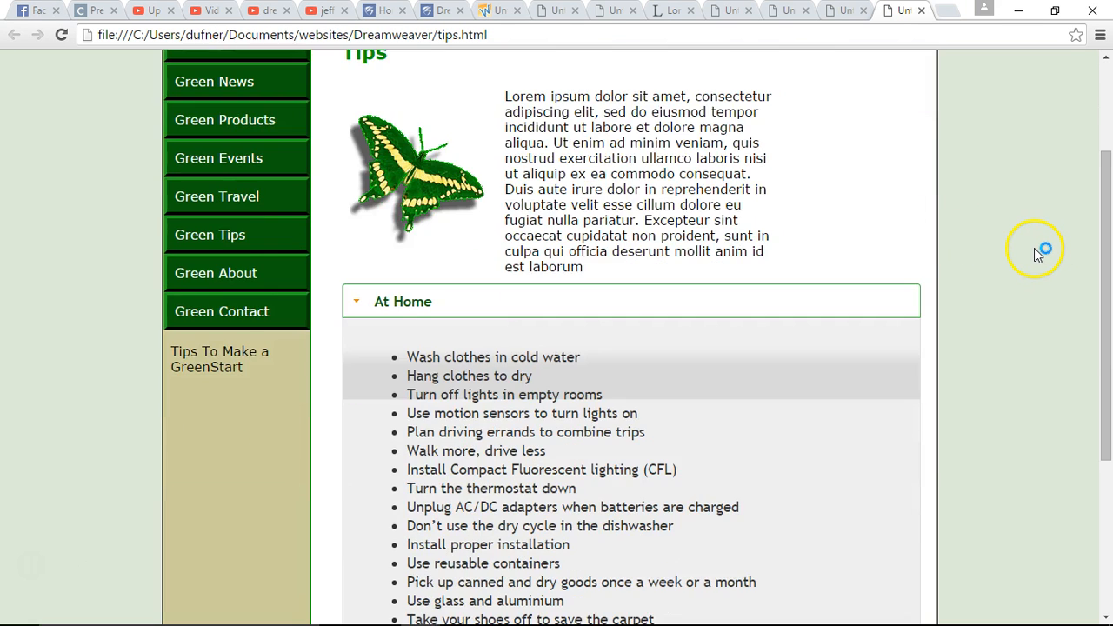
scroll(1027, 245, "up", 5)
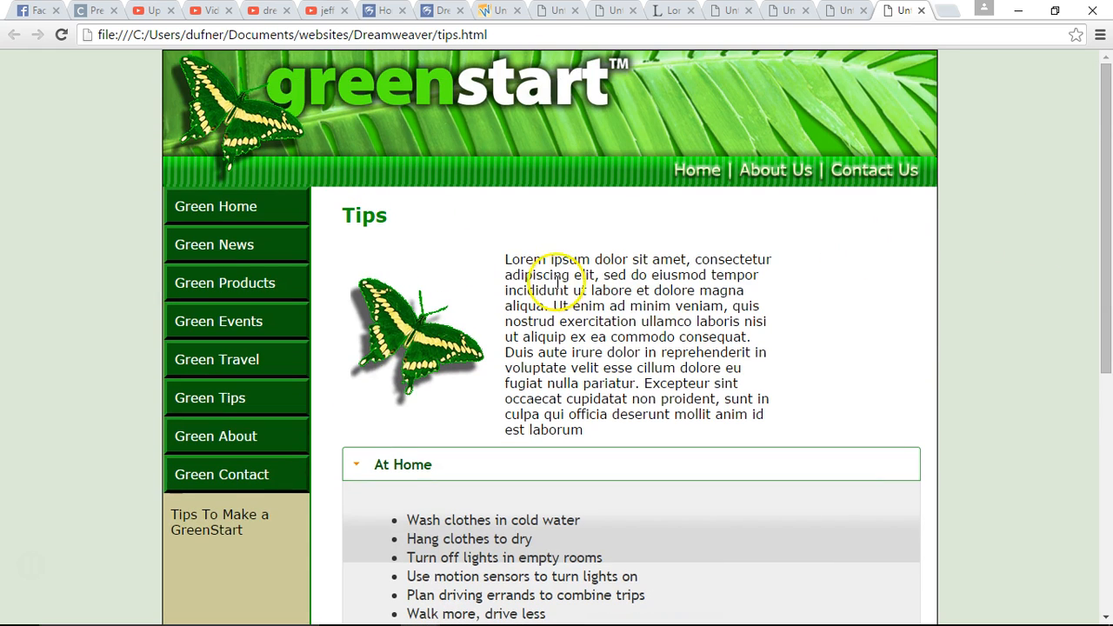
left_click(1018, 11)
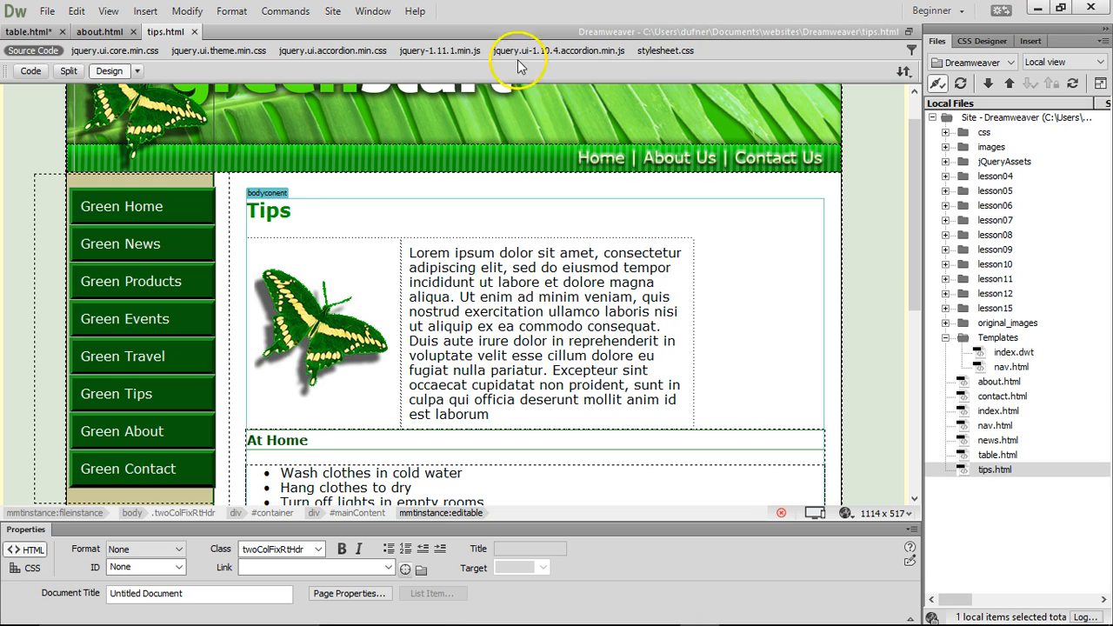
Step: Set the vertical alignment of the table cell containing the butterfly image to Top
left_click(346, 338)
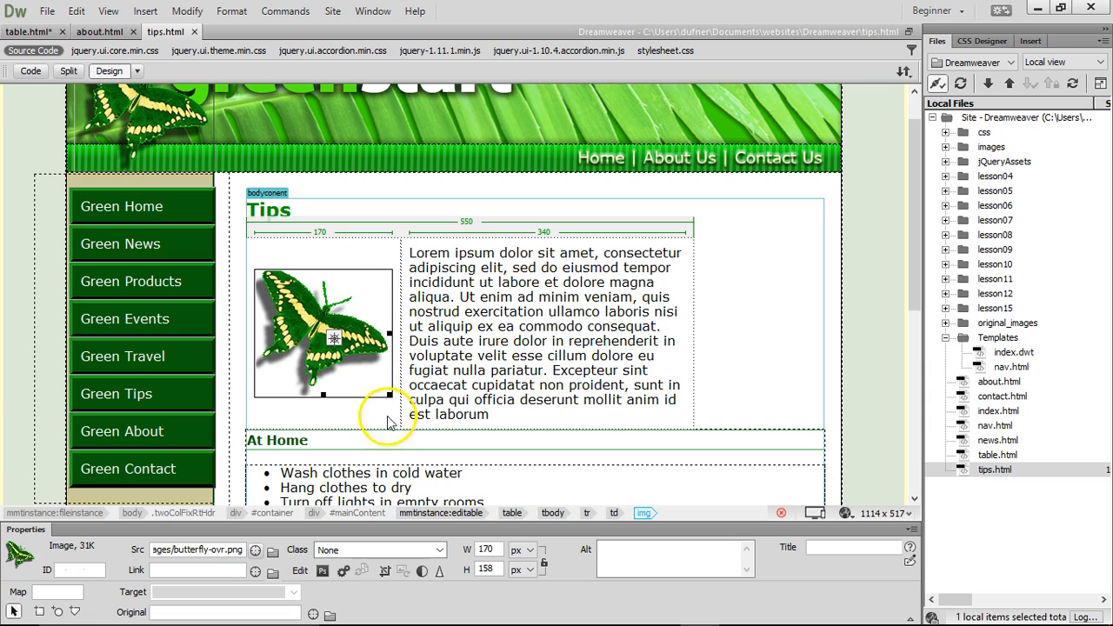
left_click(621, 356)
left_click(312, 326)
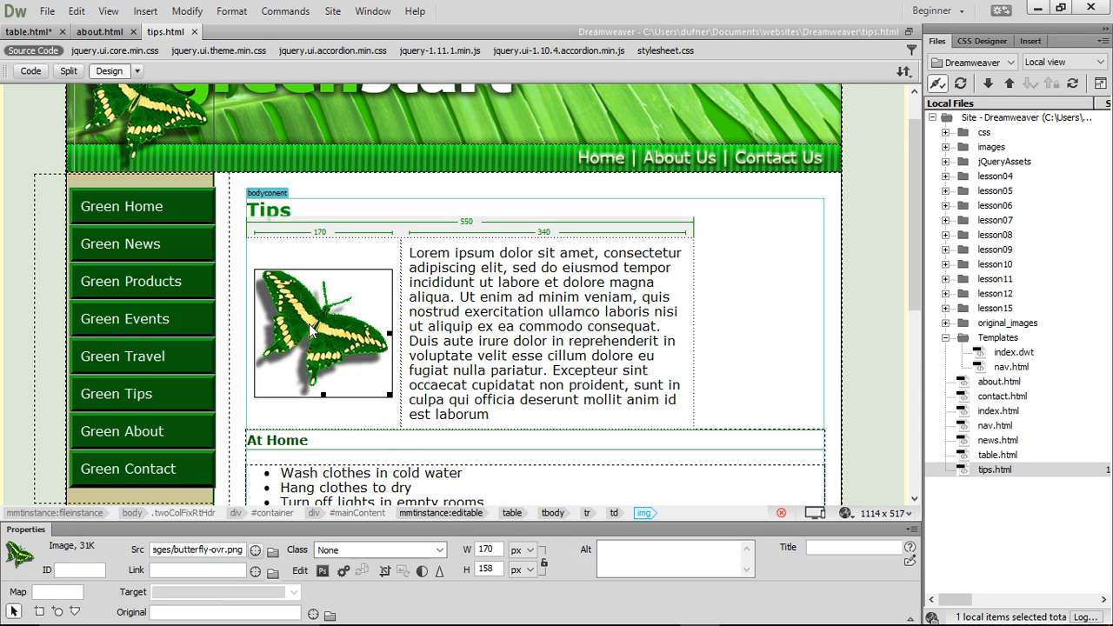
left_click(295, 405)
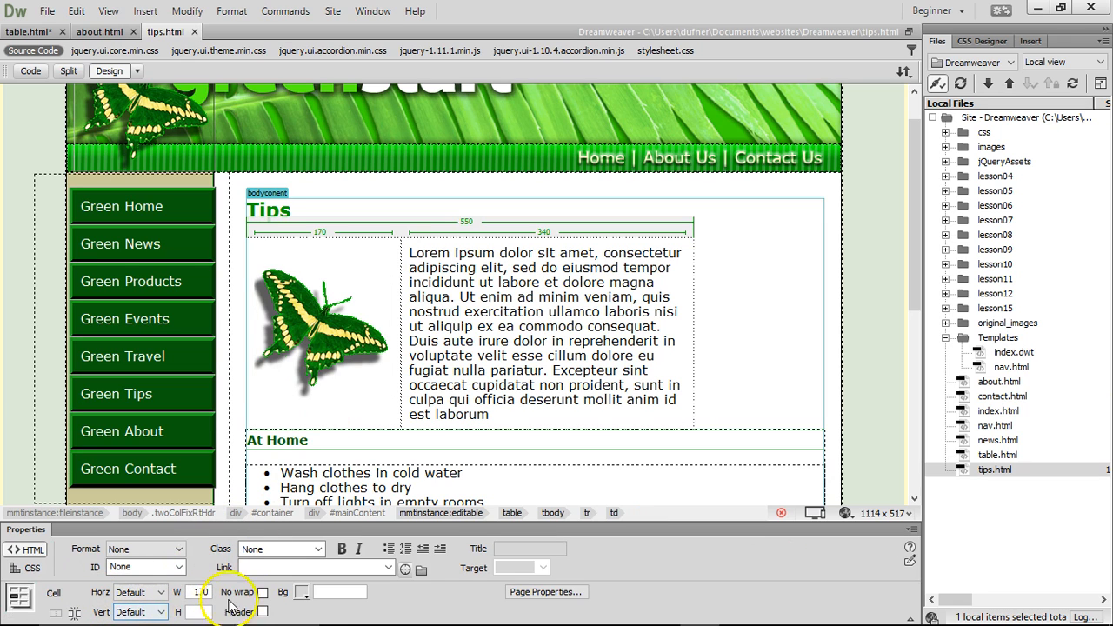
left_click(131, 594)
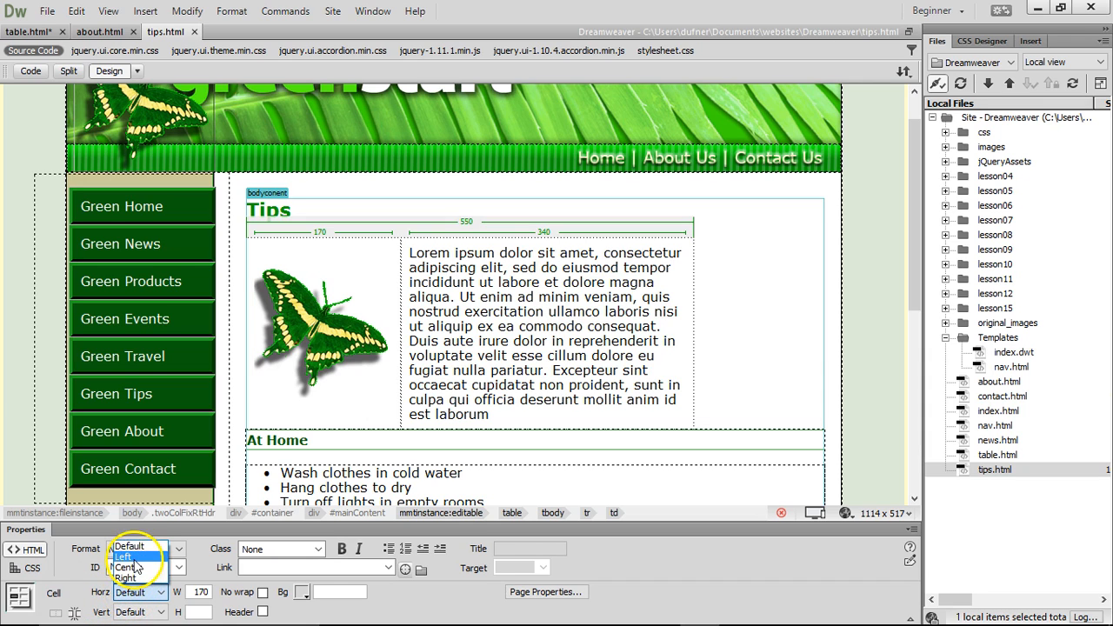
left_click(135, 579)
left_click(143, 613)
left_click(143, 613)
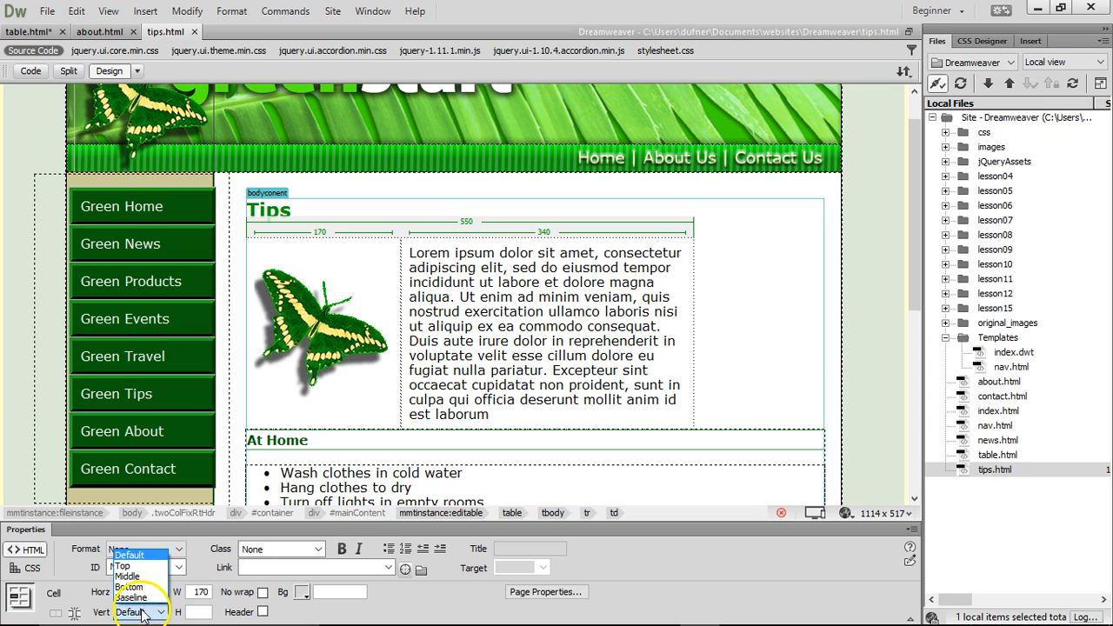
left_click(147, 567)
Step: Delete the end of the Lorem ipsum paragraph, from "Duis aute" through "est laborum"
left_click(494, 387)
left_click_drag(491, 416, 674, 333)
key("BackSpace")
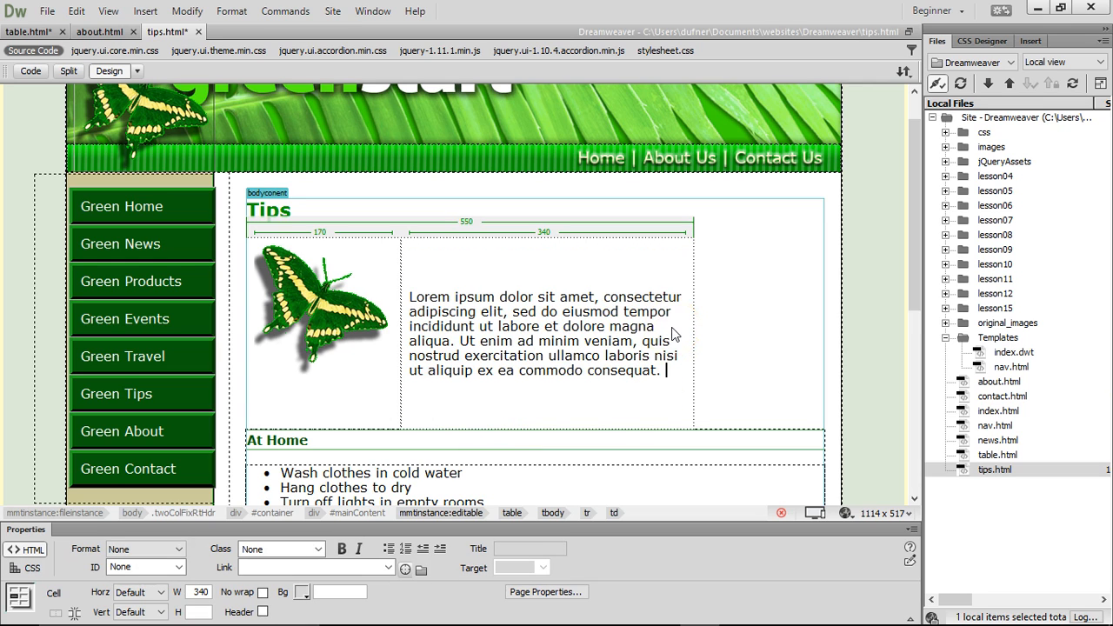
left_click(720, 285)
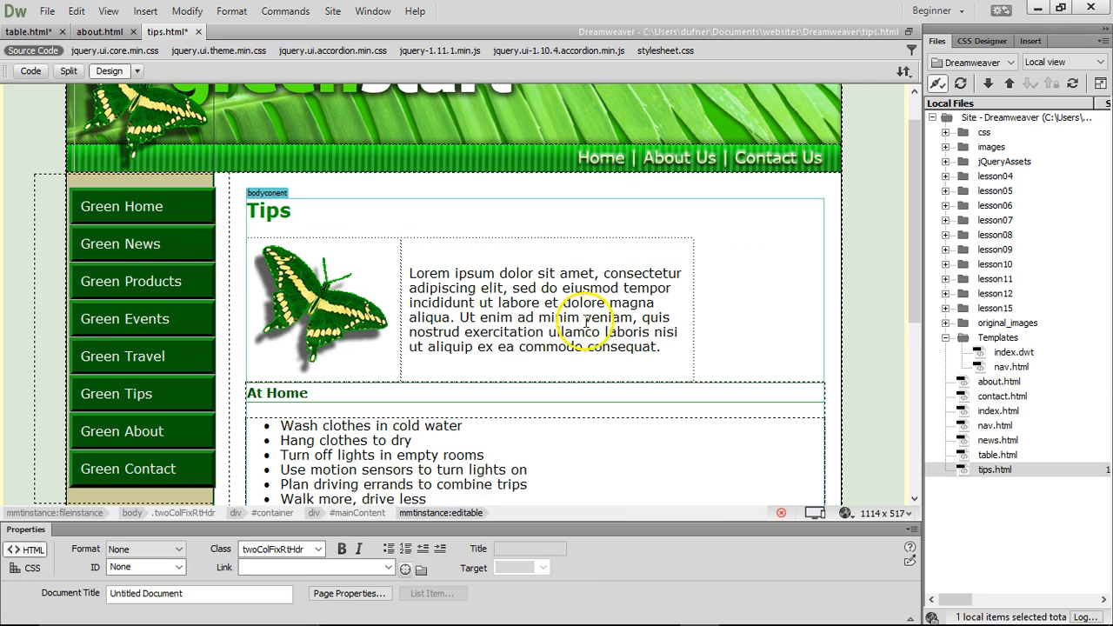
left_click_drag(678, 350, 351, 287)
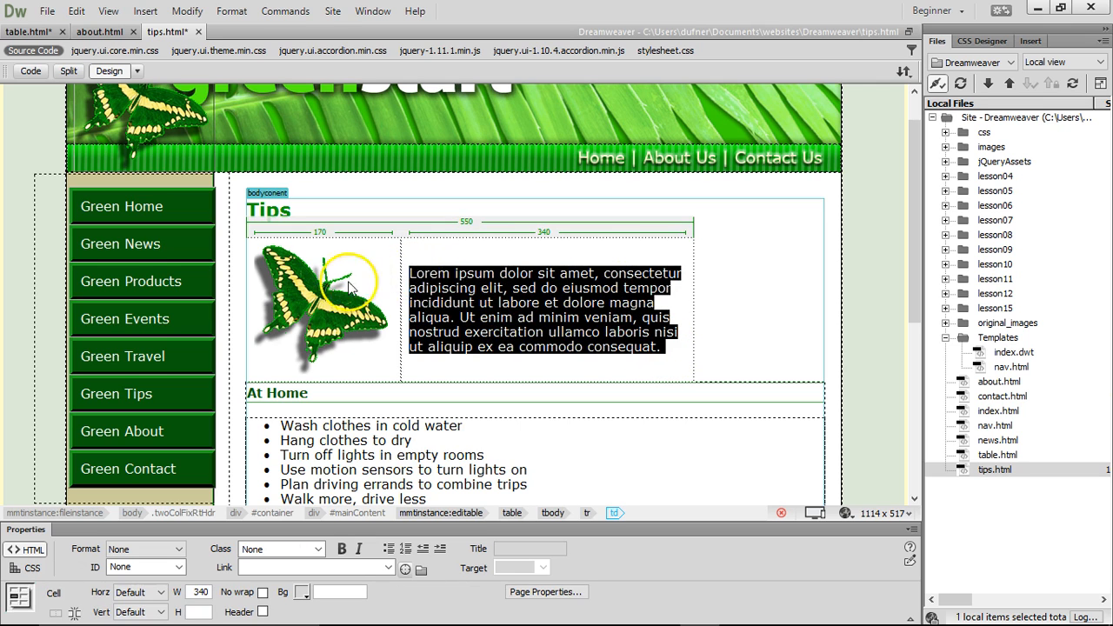
left_click(329, 290)
left_click(475, 271)
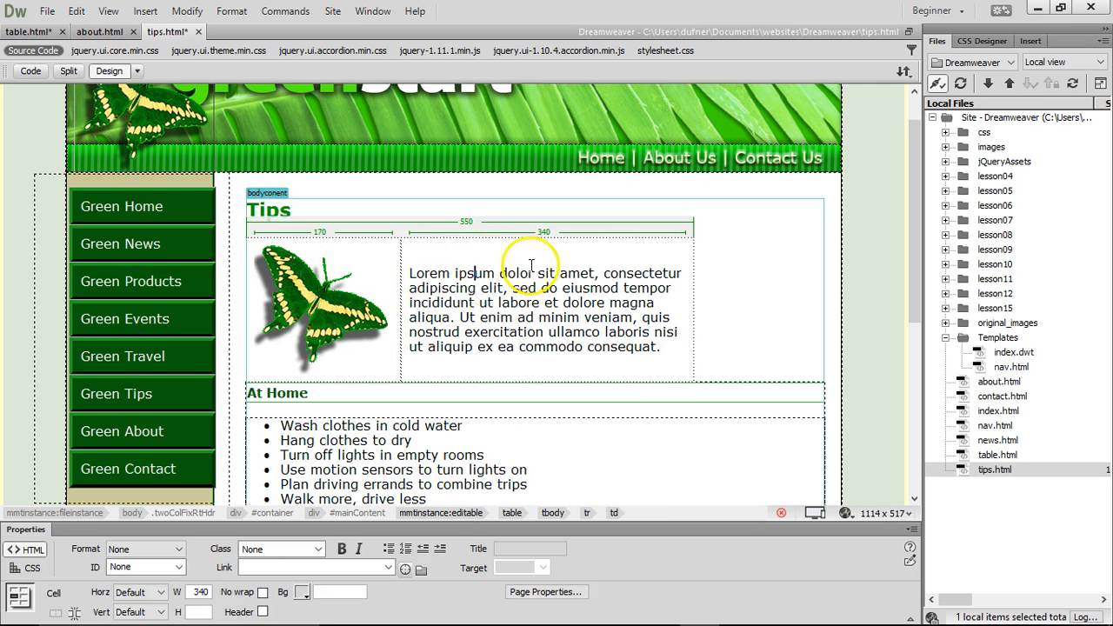
Step: Save the shortened text and cell alignment in tips.html, check the page in Google Chrome, and return to Dreamweaver
left_click(746, 270)
left_click(847, 513)
left_click(870, 515)
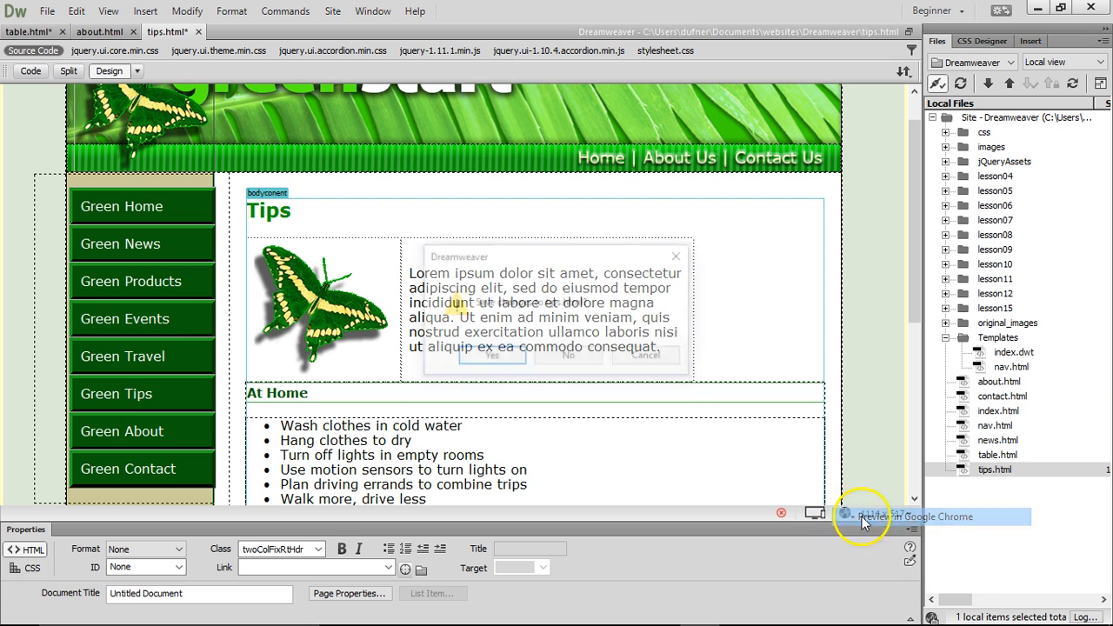
left_click(498, 357)
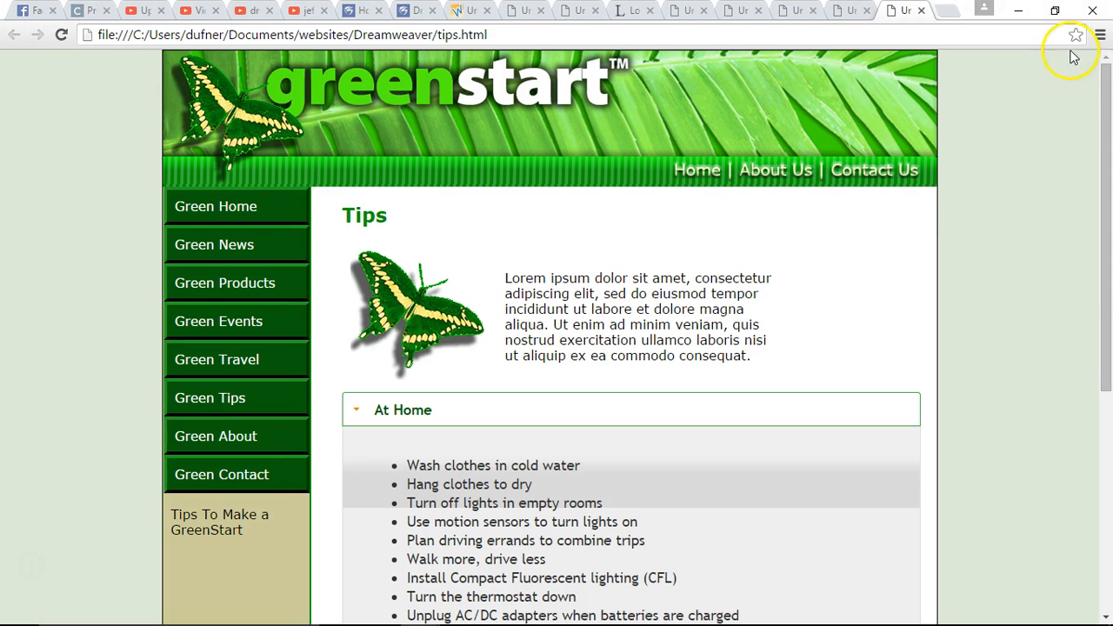
left_click(1019, 11)
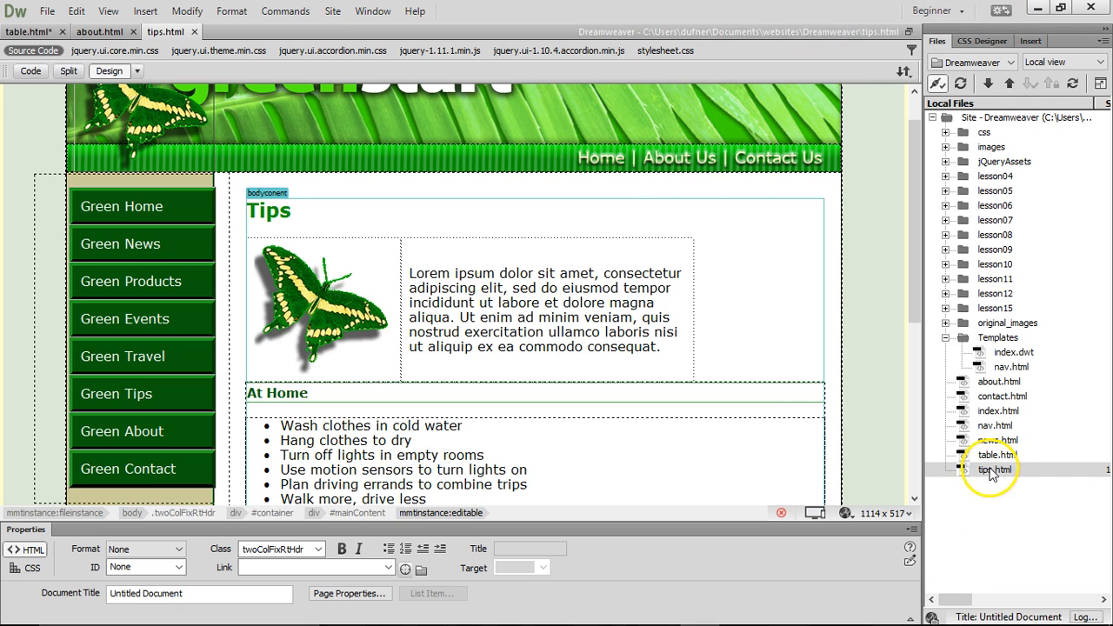
Step: Toggle the Files panel between collapsed and expanded, leaving the remote server and local files shown side by side
left_click(1101, 84)
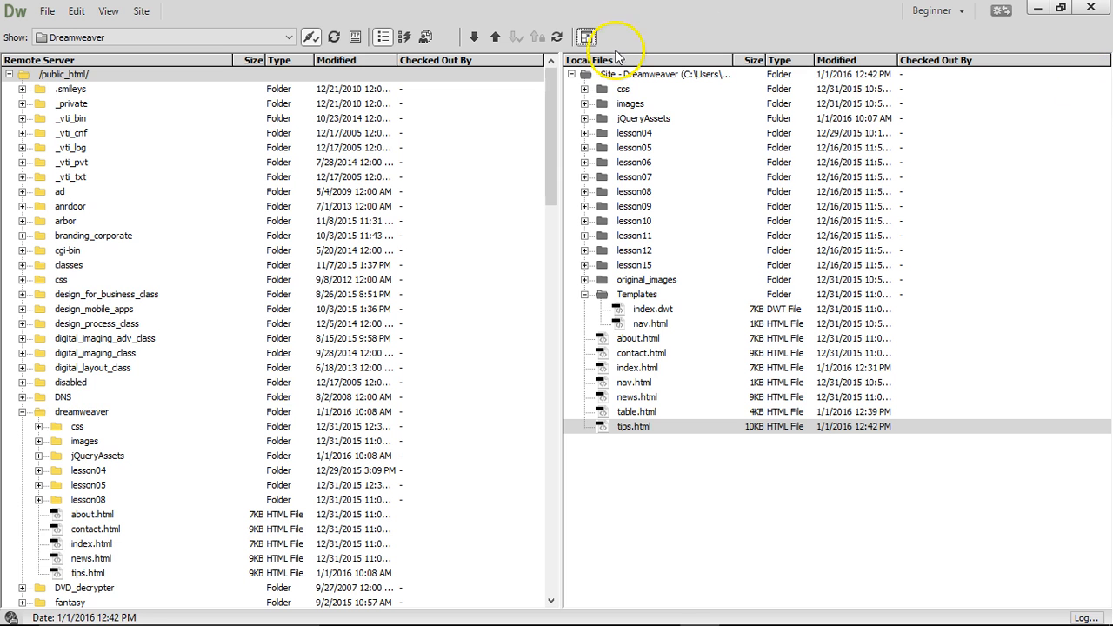
left_click(586, 38)
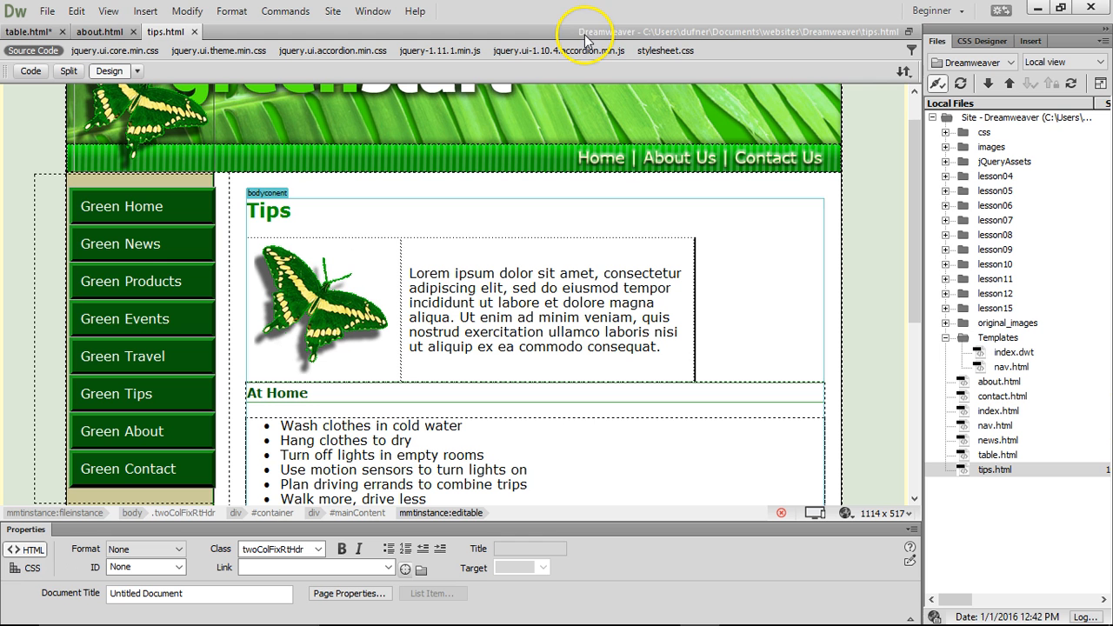
left_click(1101, 84)
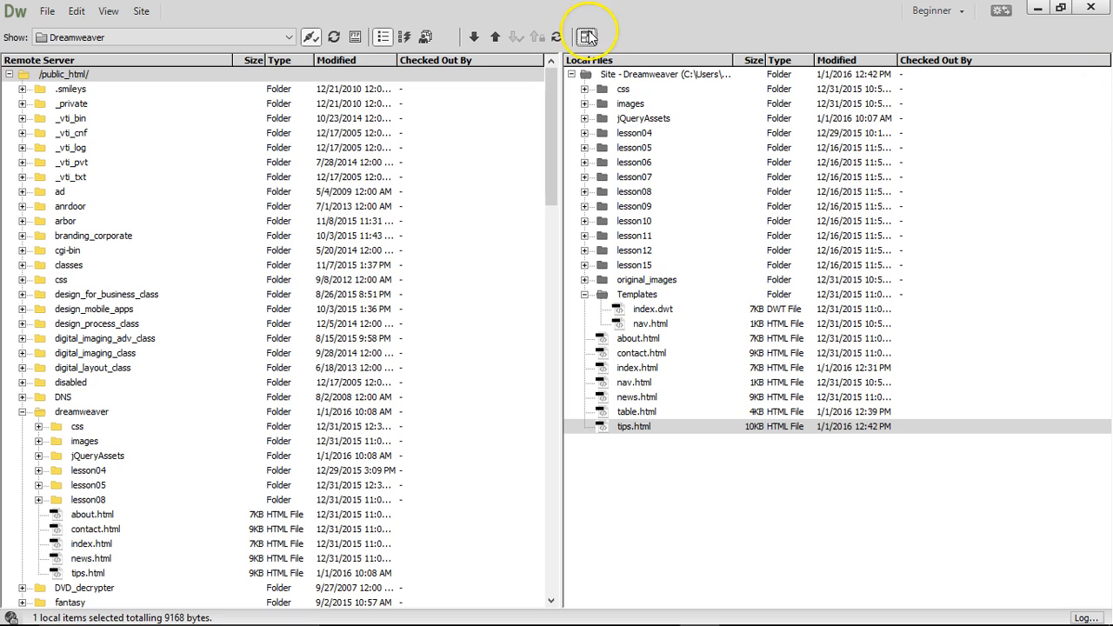
left_click(587, 38)
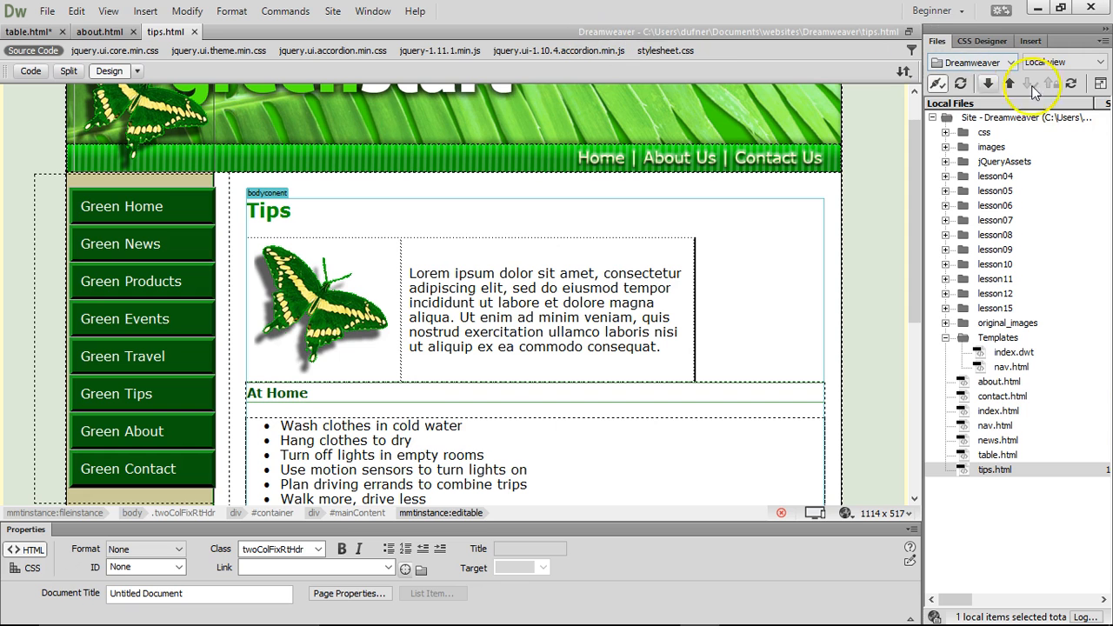
left_click(1101, 83)
left_click(587, 38)
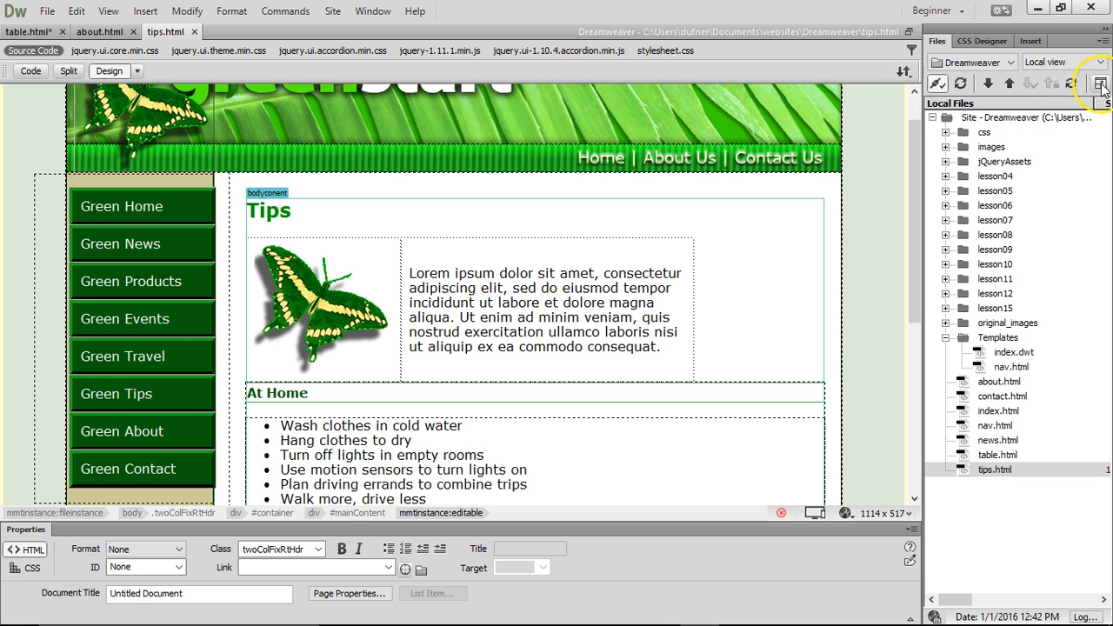
left_click(1102, 84)
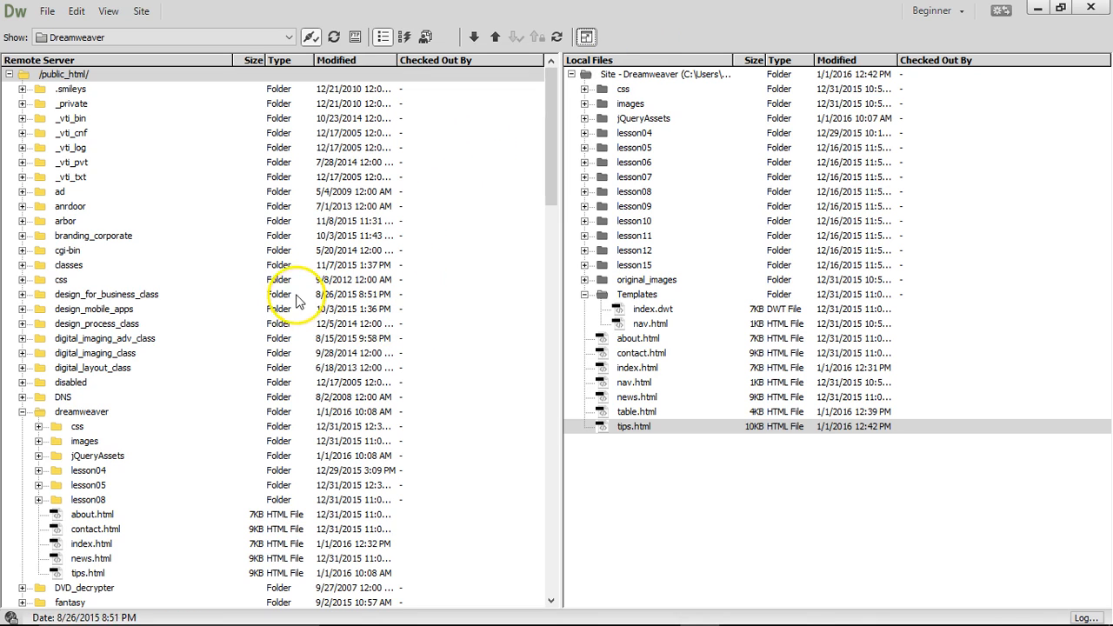
Step: Examine the remote dreamweaver folder and the transfer commands available for the local tips.html, without uploading
left_click(92, 413)
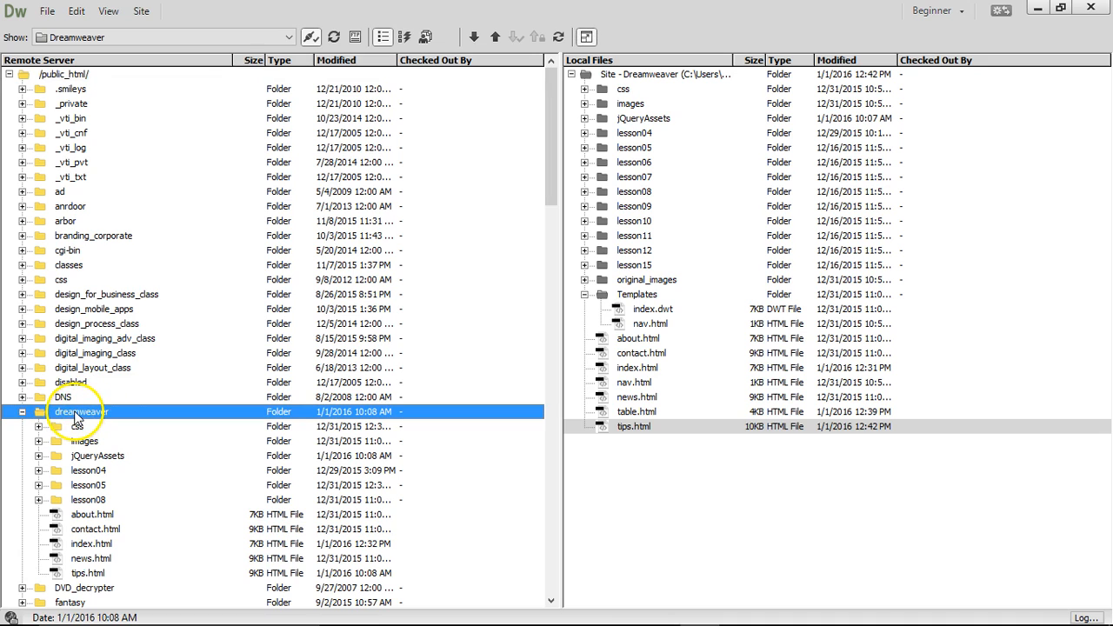
left_click(77, 414)
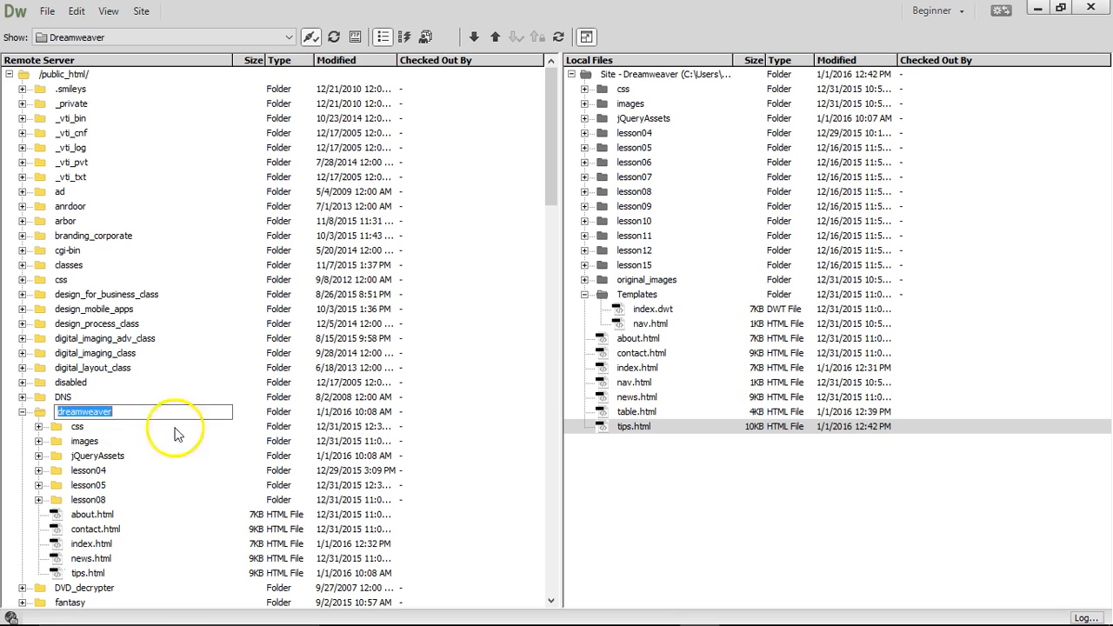
left_click(638, 428)
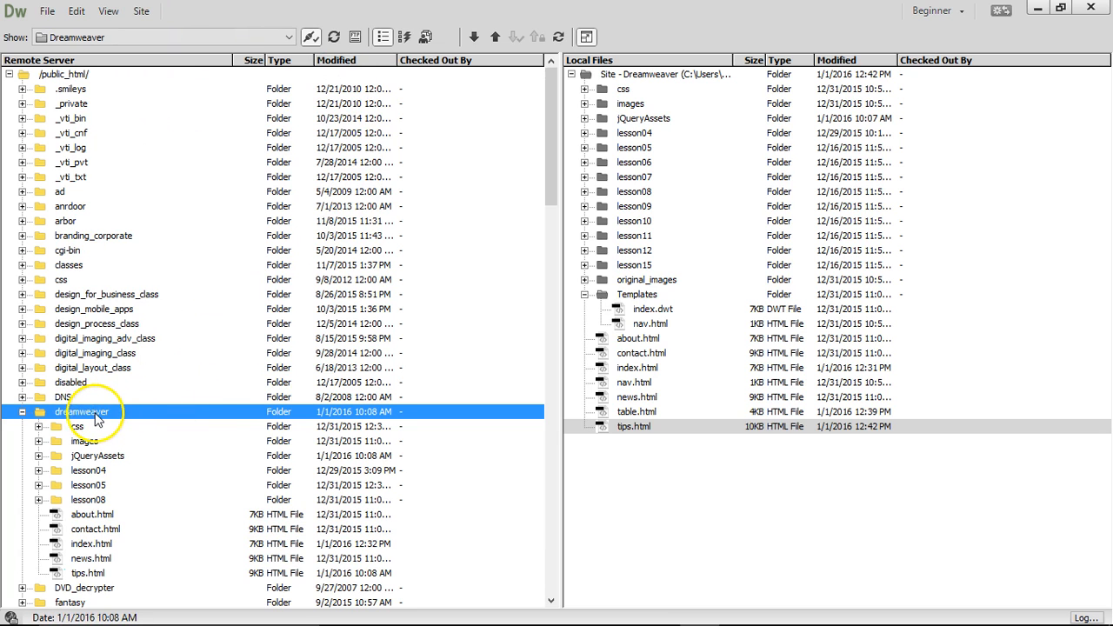
right_click(633, 426)
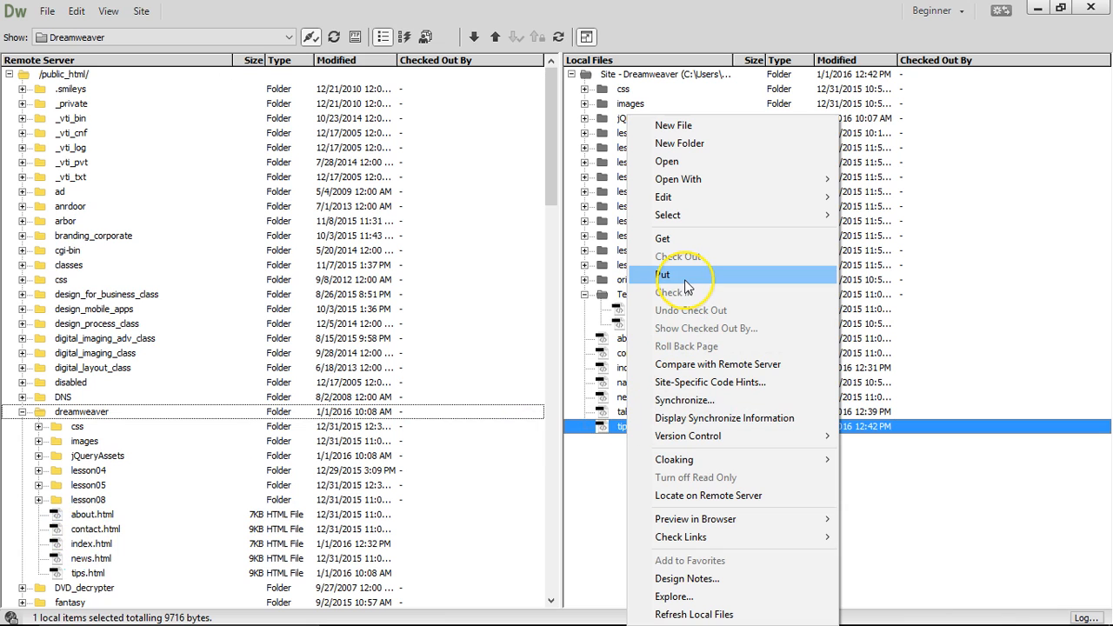
left_click(277, 9)
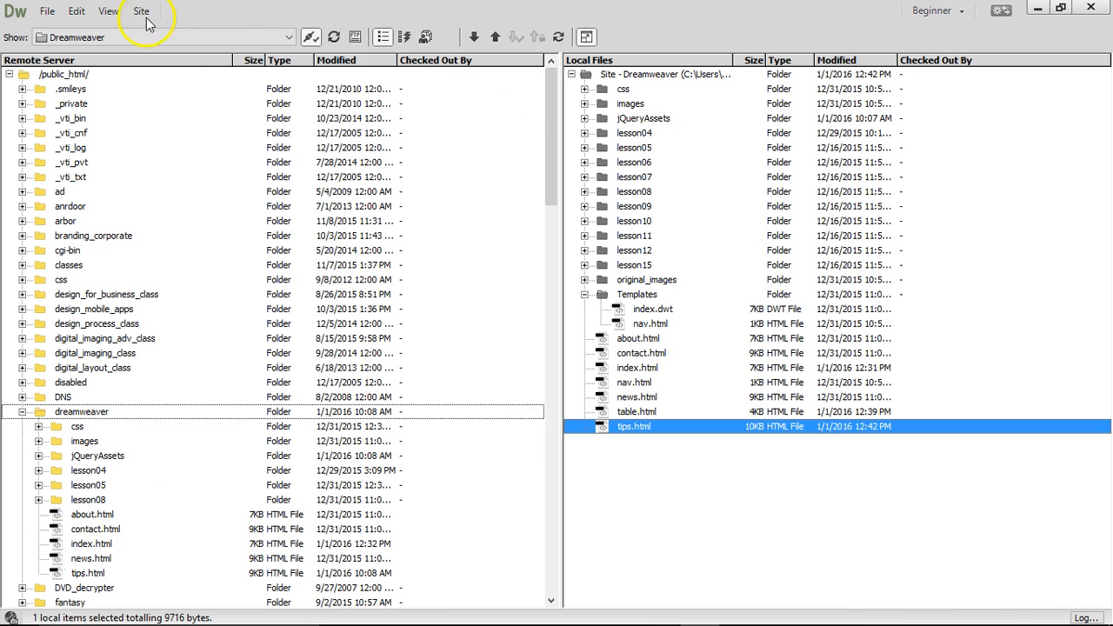
Step: Examine the FTP server settings of the Dreamweaver site and close the server details without saving
left_click(141, 10)
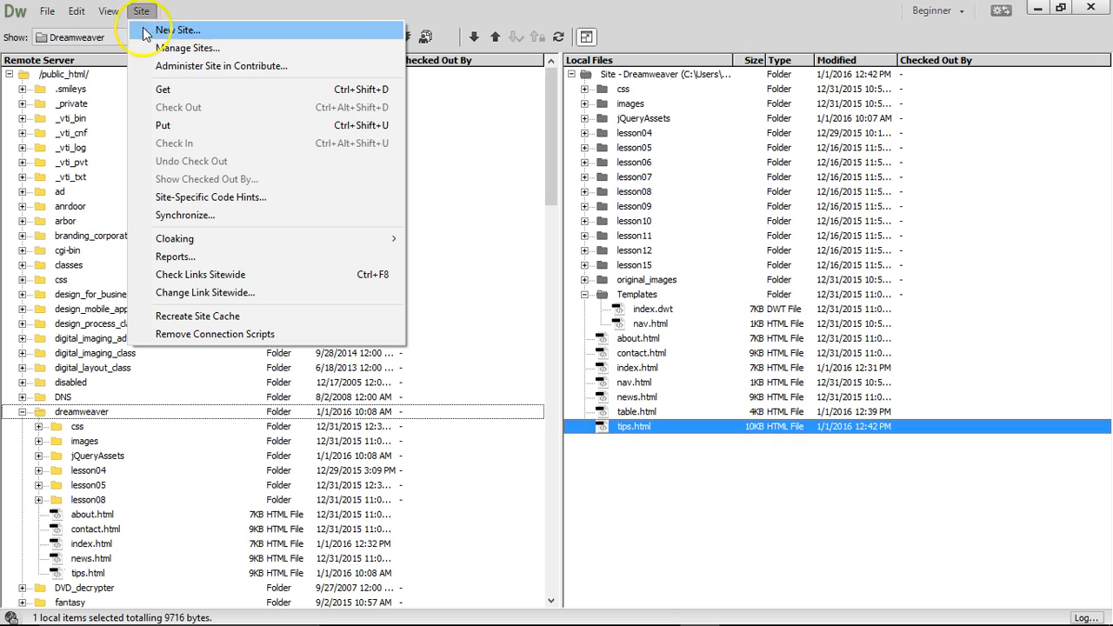
left_click(168, 49)
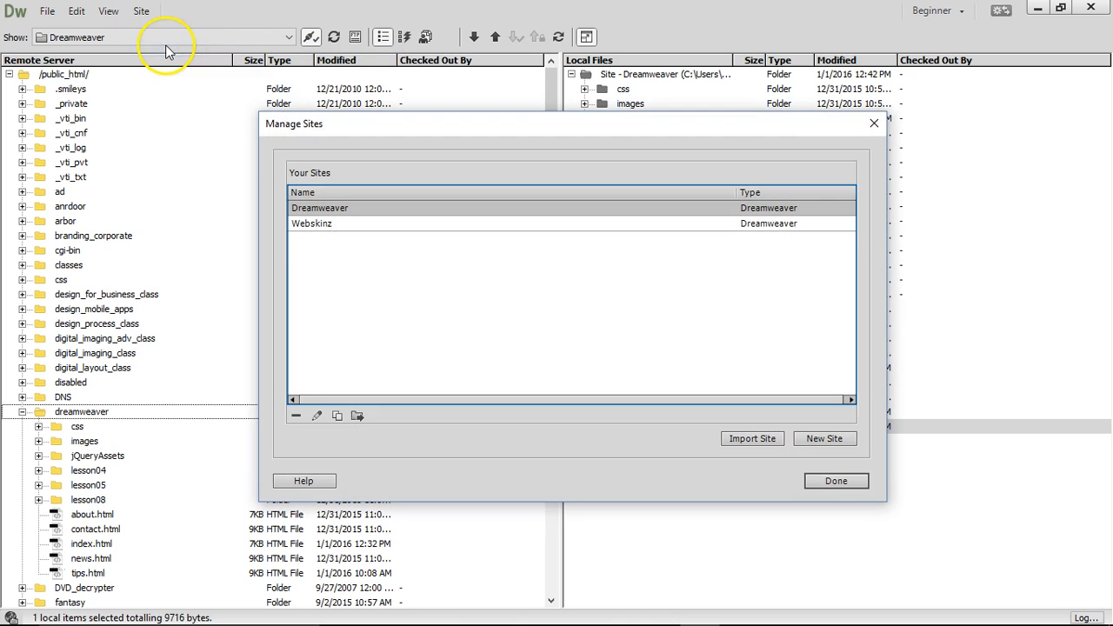
double_click(359, 213)
left_click(346, 183)
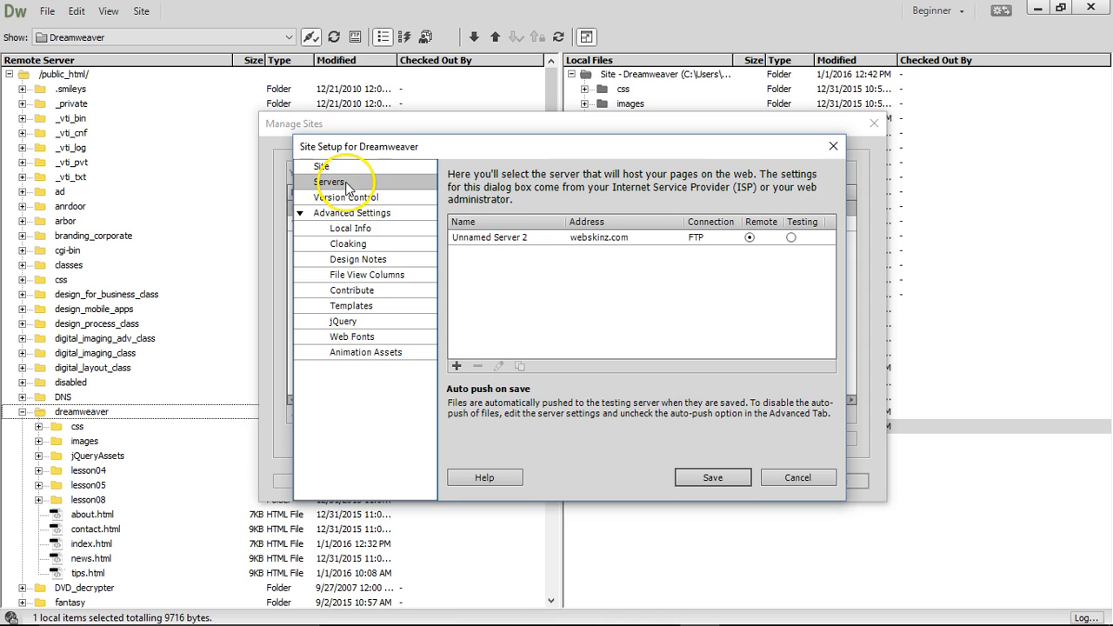
double_click(499, 239)
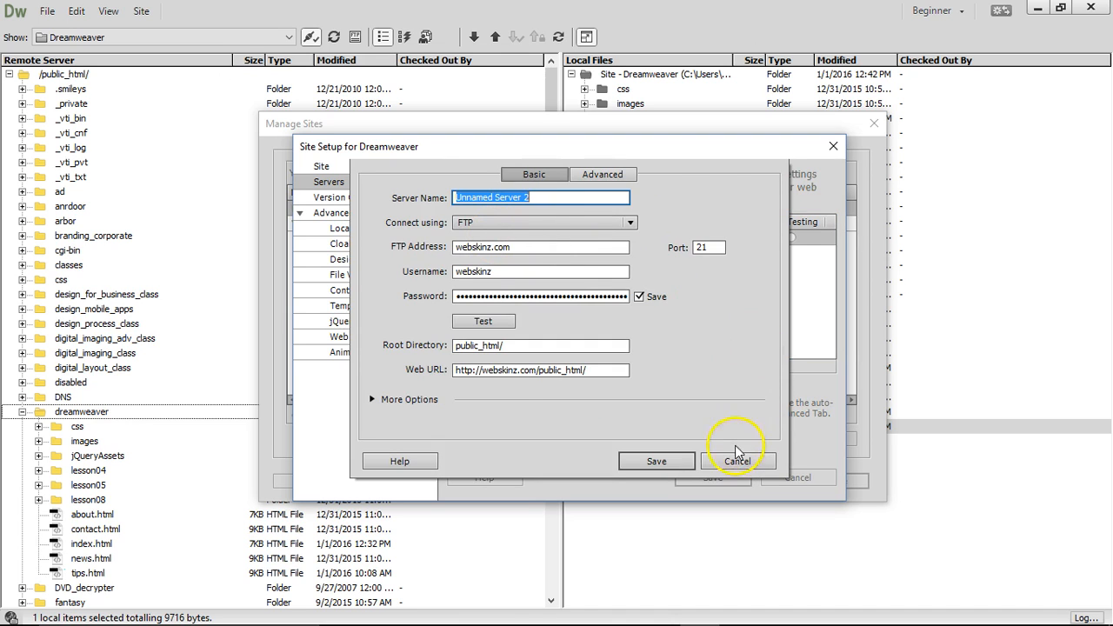
left_click(736, 455)
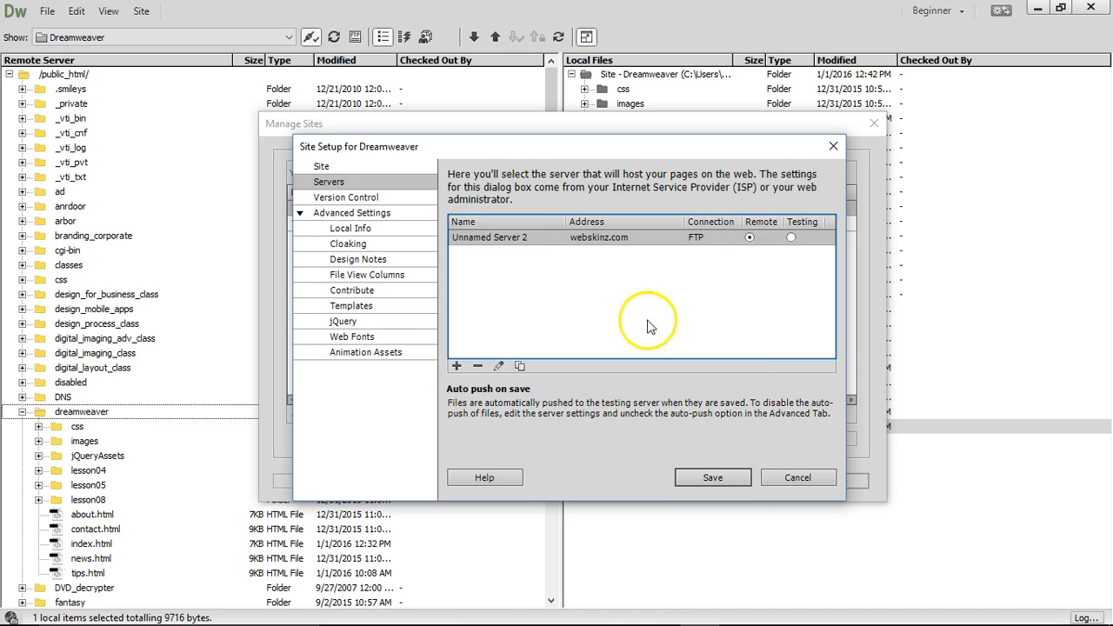
Step: Name the site's FTP server dreamweaver and review its FTP address and username
left_click(352, 199)
left_click(351, 169)
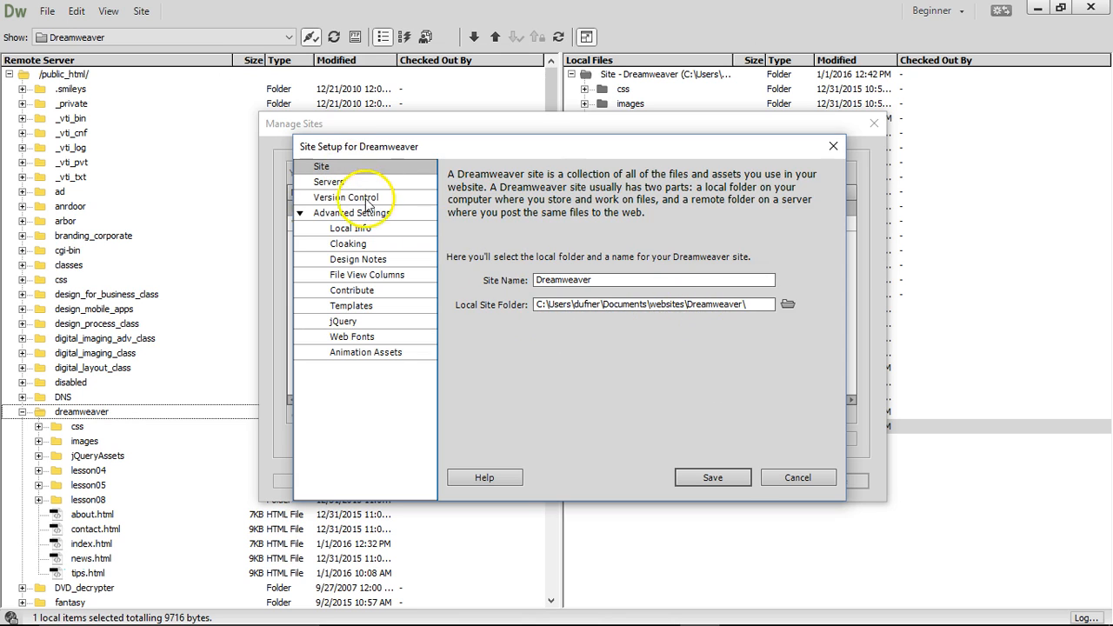
left_click(347, 184)
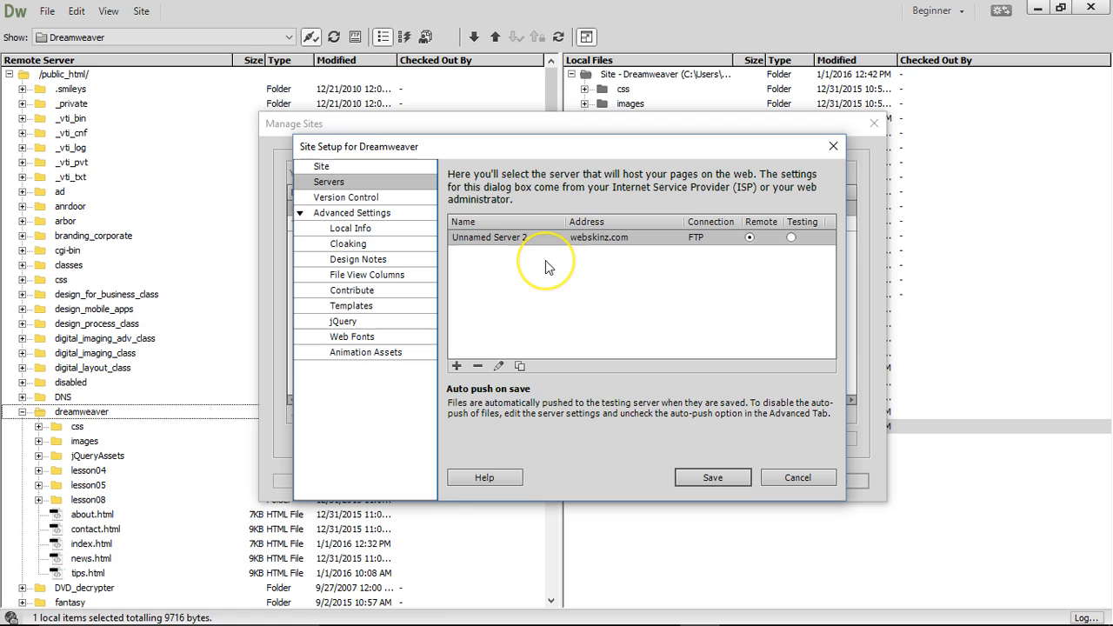
left_click(510, 240)
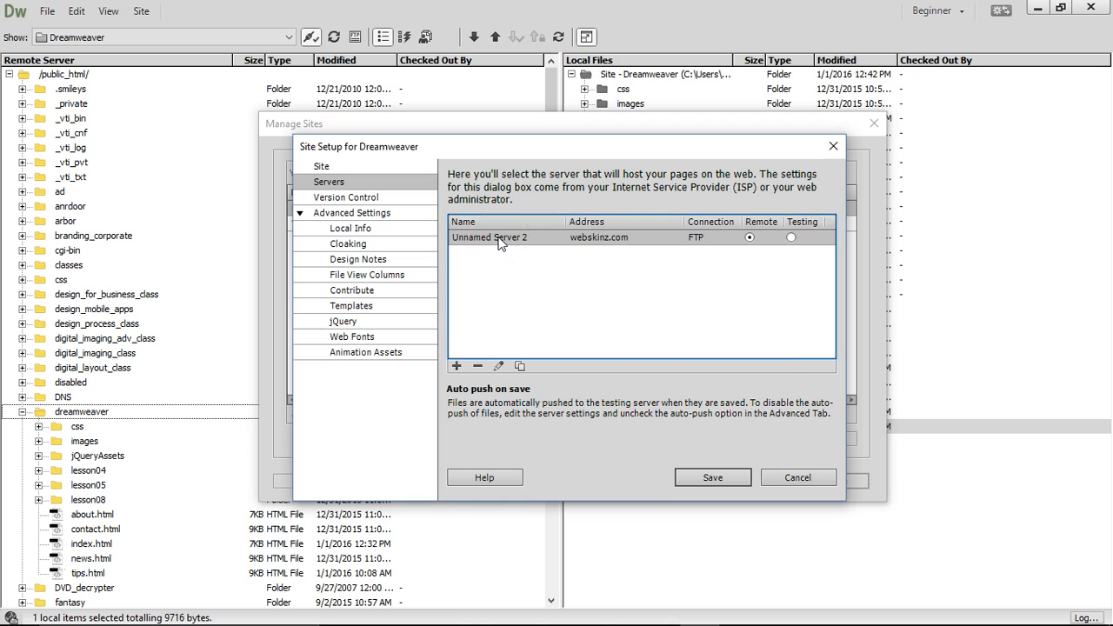
double_click(501, 240)
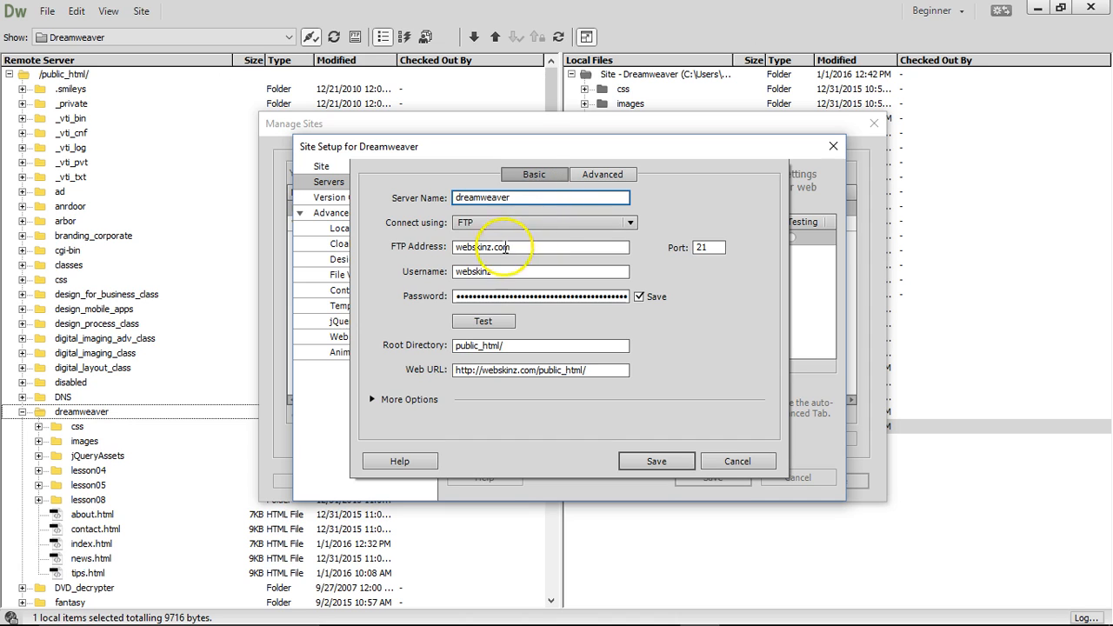
left_click_drag(530, 249, 450, 248)
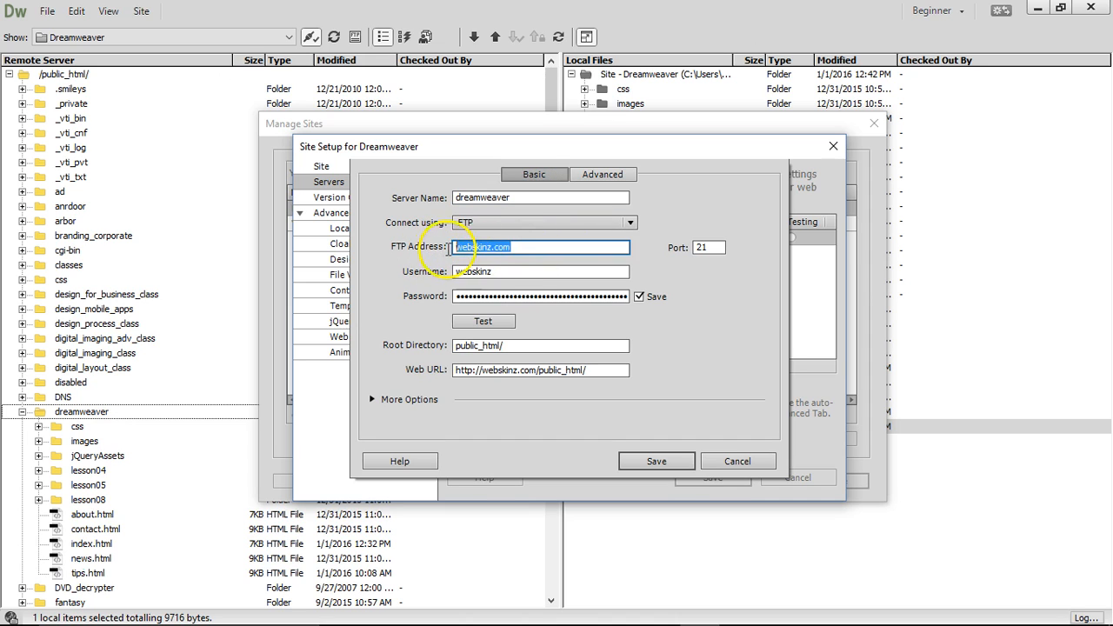
left_click_drag(505, 272, 434, 277)
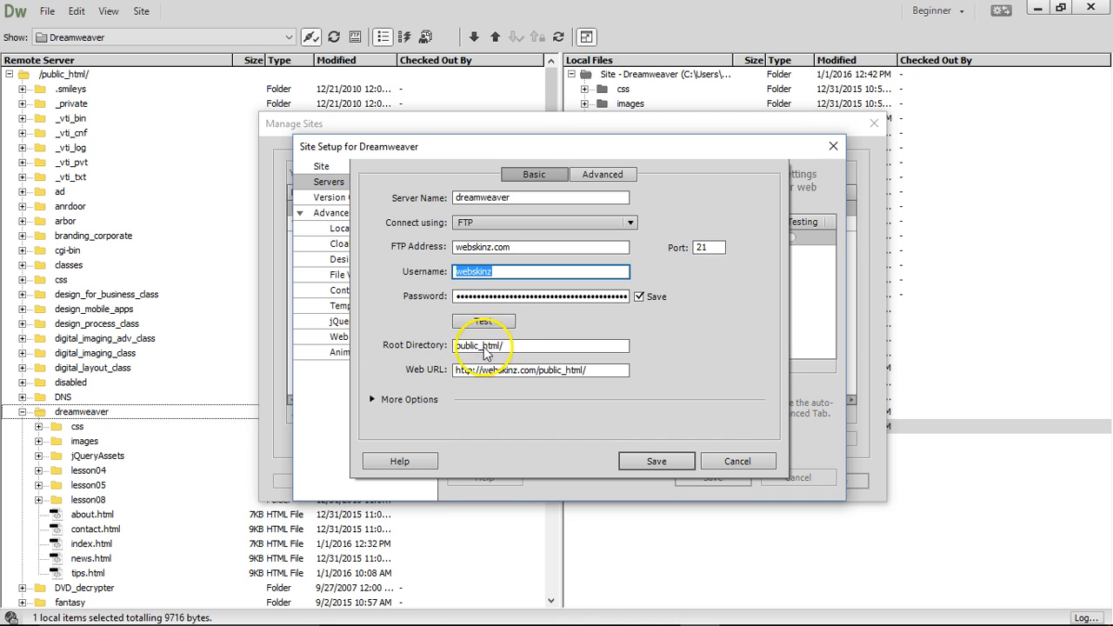
Step: Set the server's root directory to public_html/dreamweaver and save the server and site settings
left_click(522, 347)
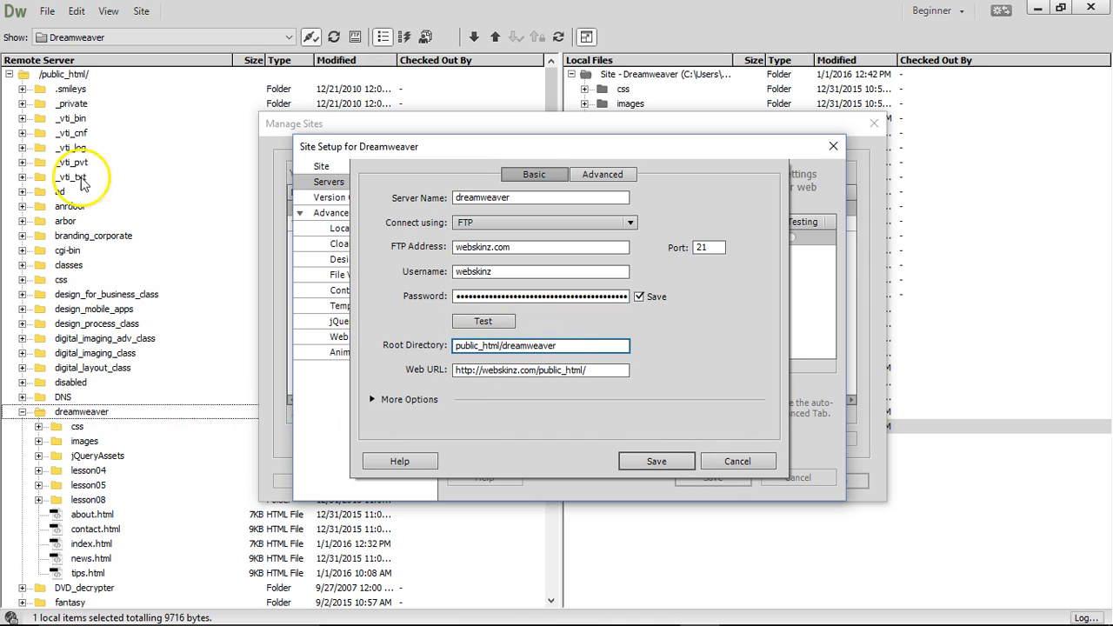
left_click(656, 461)
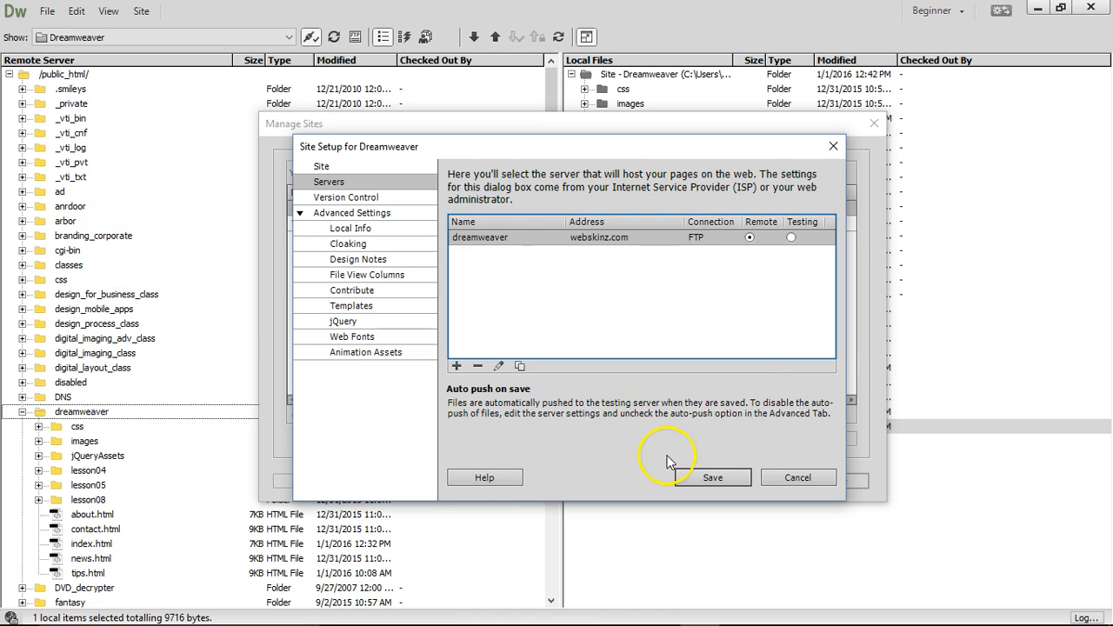
left_click(726, 480)
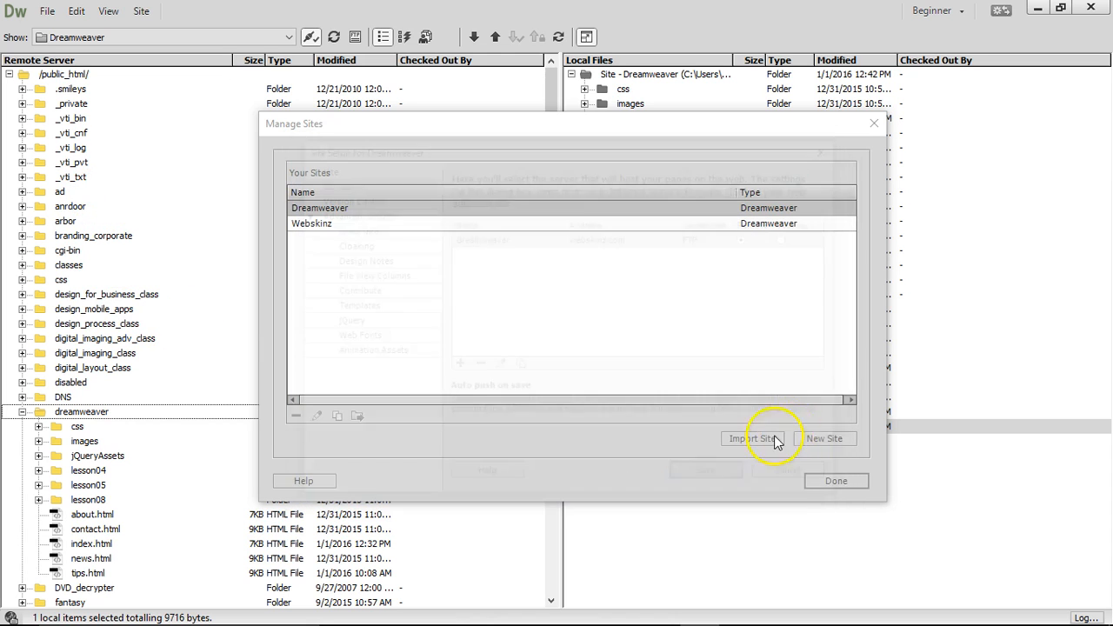
left_click(832, 482)
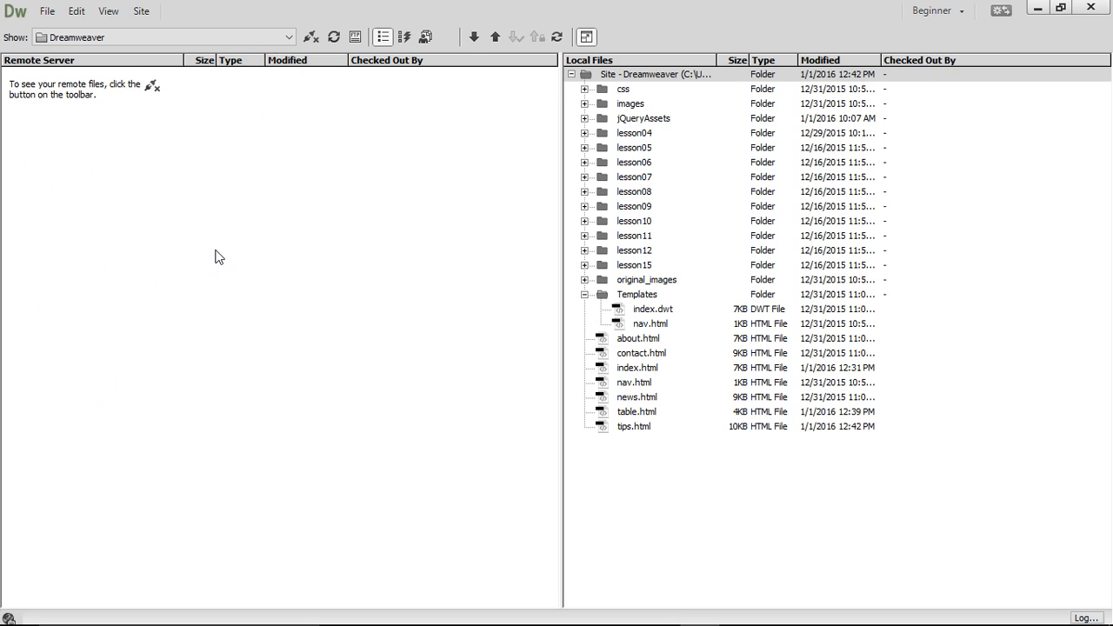
Step: Connect to the remote server and collapse the Files panel back to the local view
left_click(310, 37)
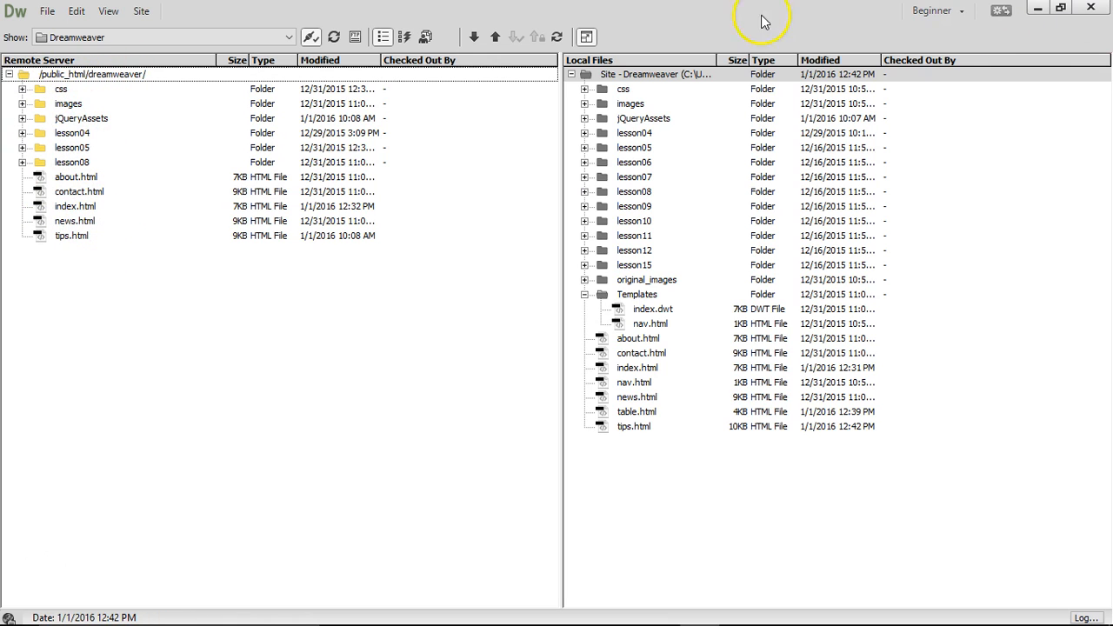
left_click(586, 37)
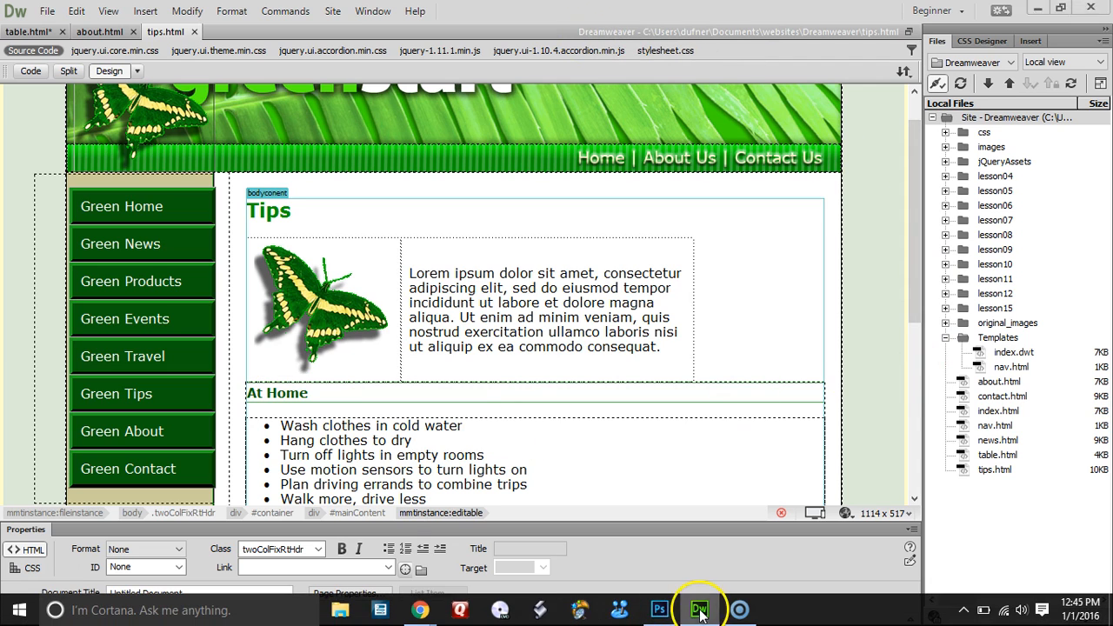
Step: Switch to Google Chrome, close the local preview tabs, and reload the live Green Tips page
left_click(697, 607)
left_click(635, 12)
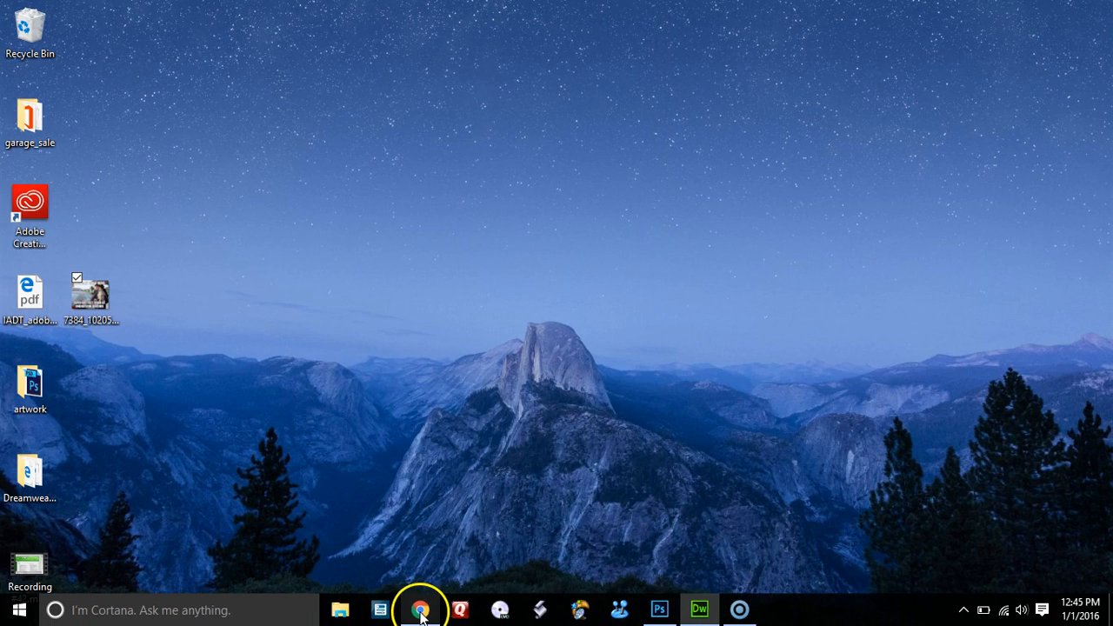
left_click(421, 610)
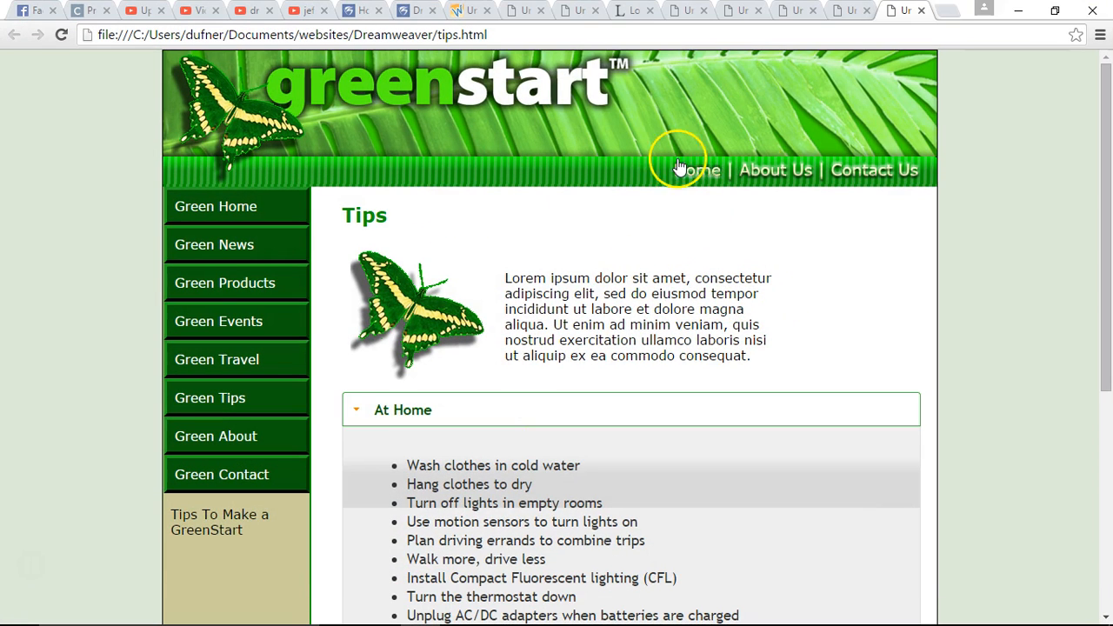
left_click(920, 11)
left_click(920, 11)
left_click(922, 11)
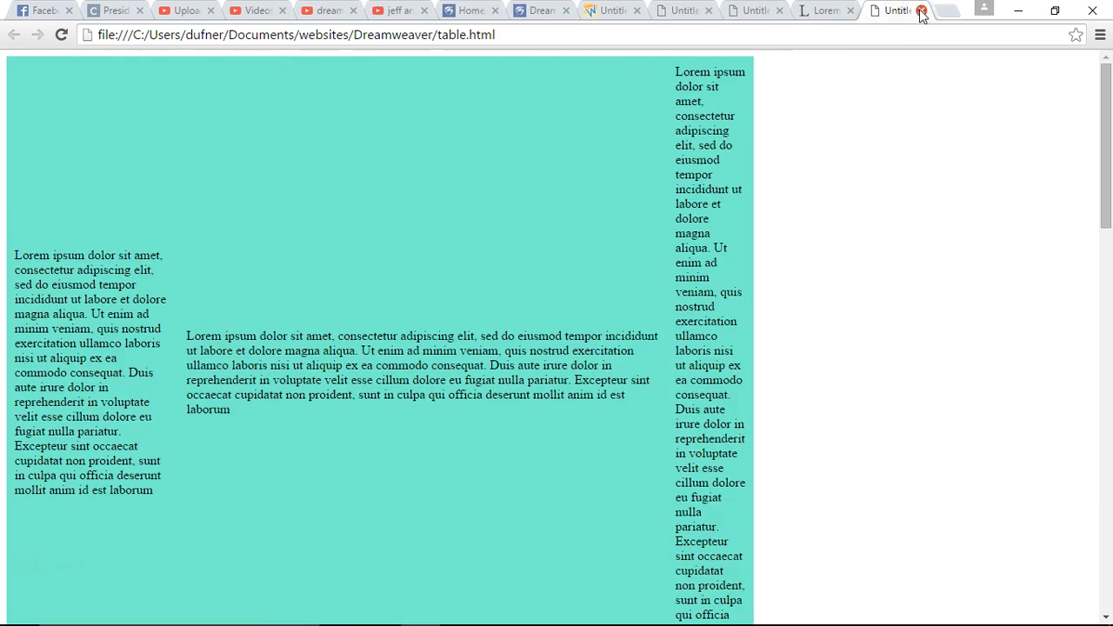
left_click(922, 11)
left_click(922, 11)
left_click(922, 12)
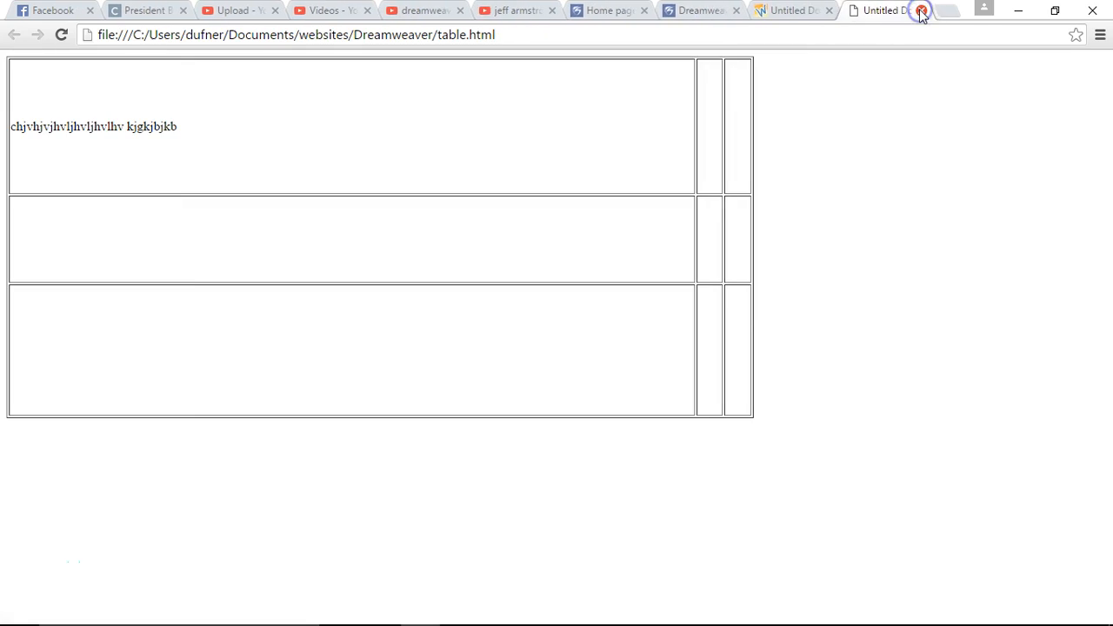
left_click(922, 11)
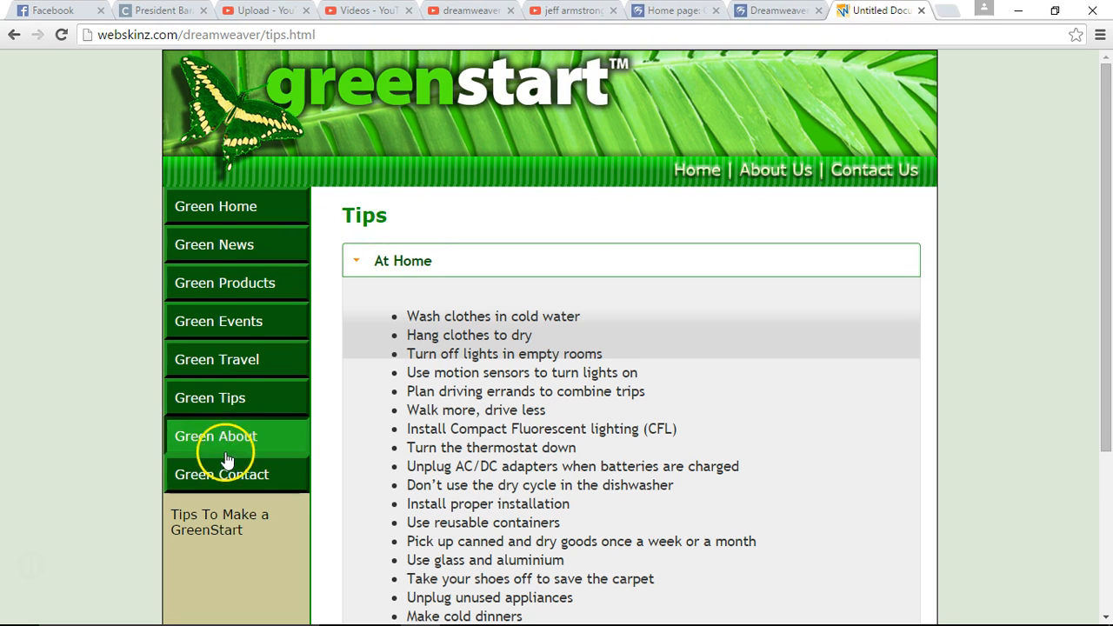
left_click(228, 402)
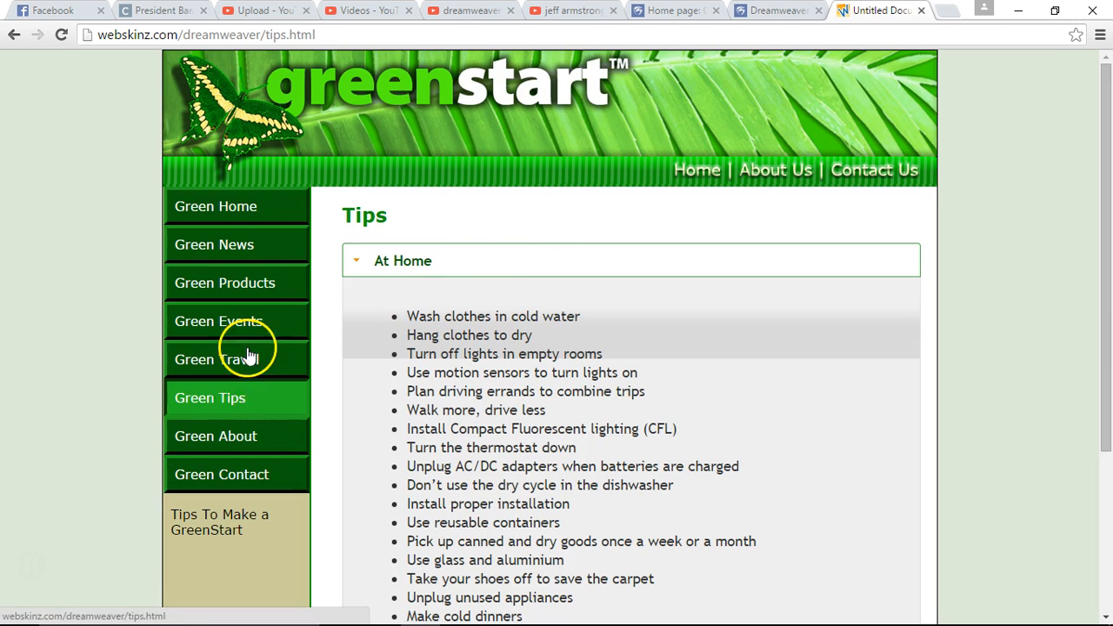
Step: Upload tips.html from Dreamweaver to the remote server without dependent files, and check the live page in Google Chrome
mouse_move(453, 619)
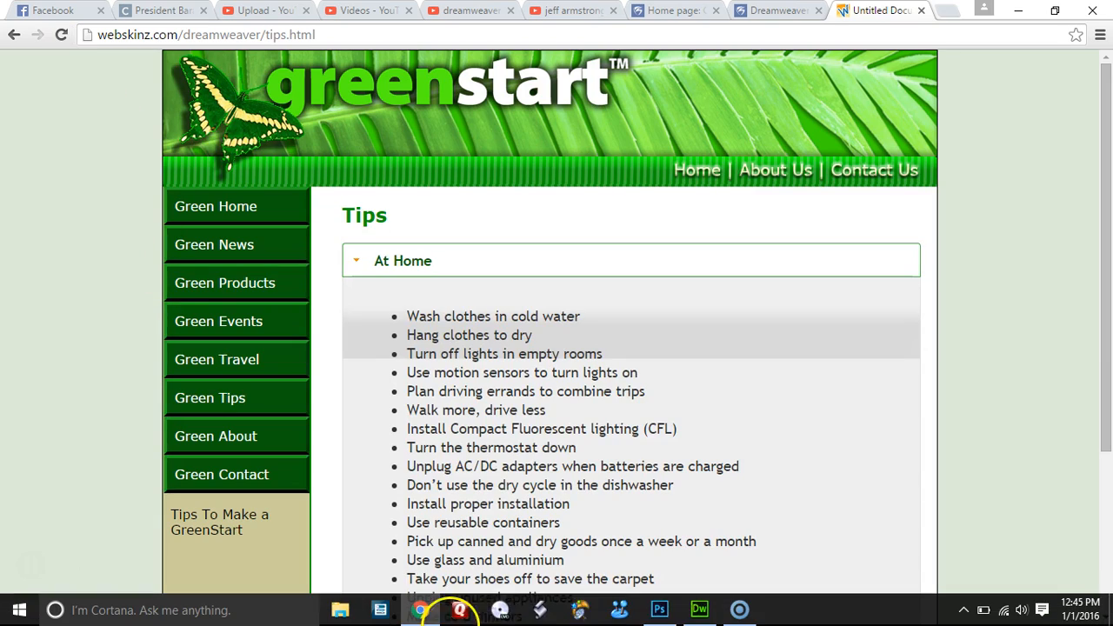
left_click(700, 611)
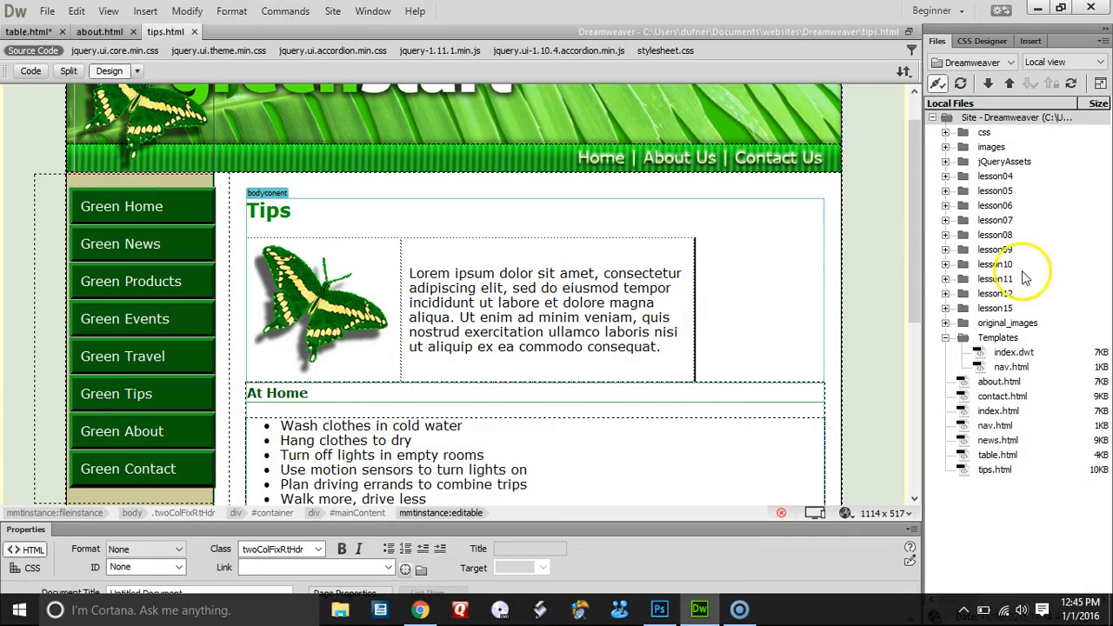
left_click(992, 471)
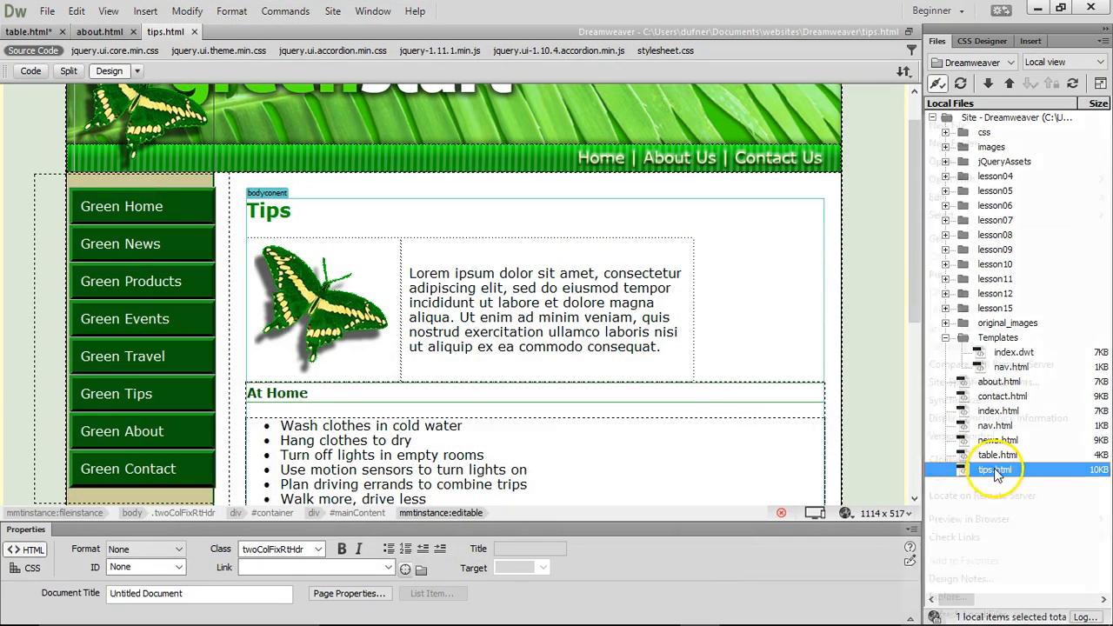
right_click(992, 471)
left_click(955, 274)
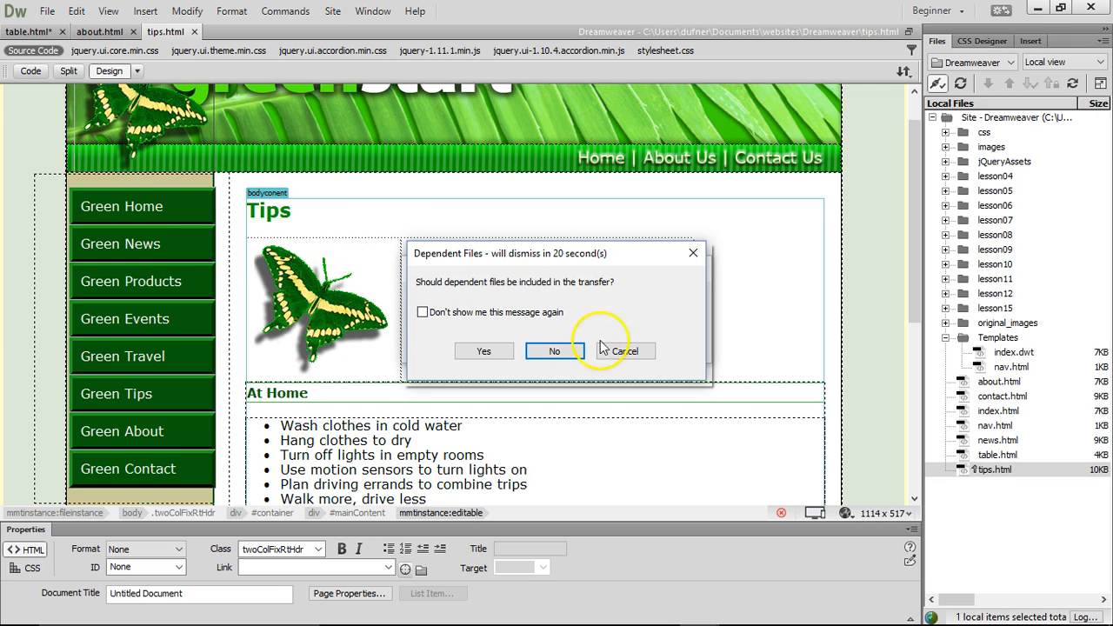
left_click(565, 354)
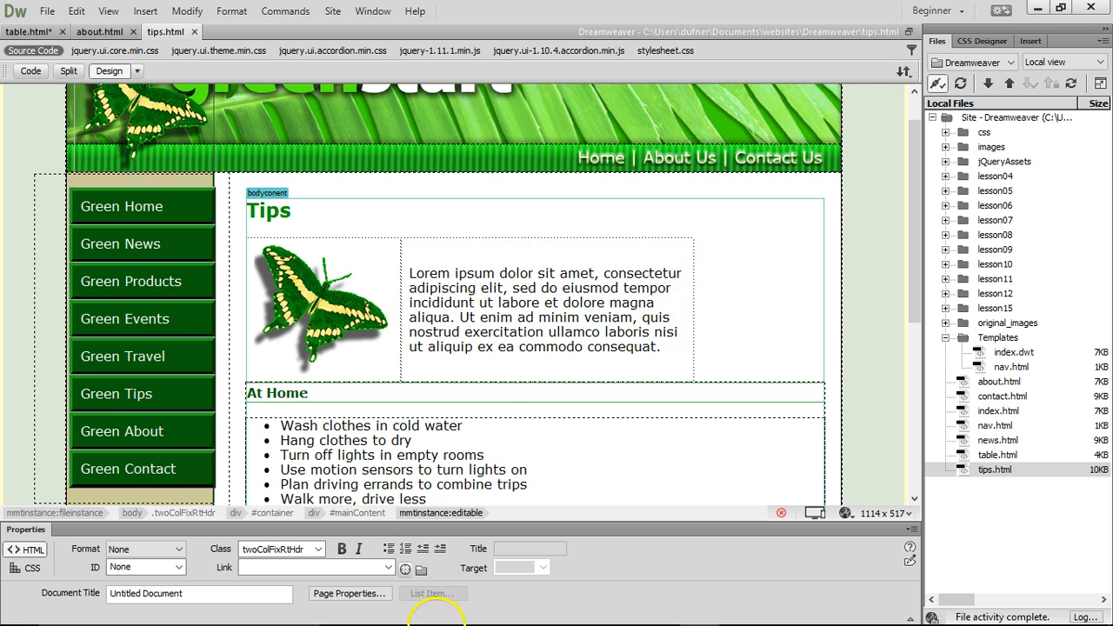
left_click(416, 616)
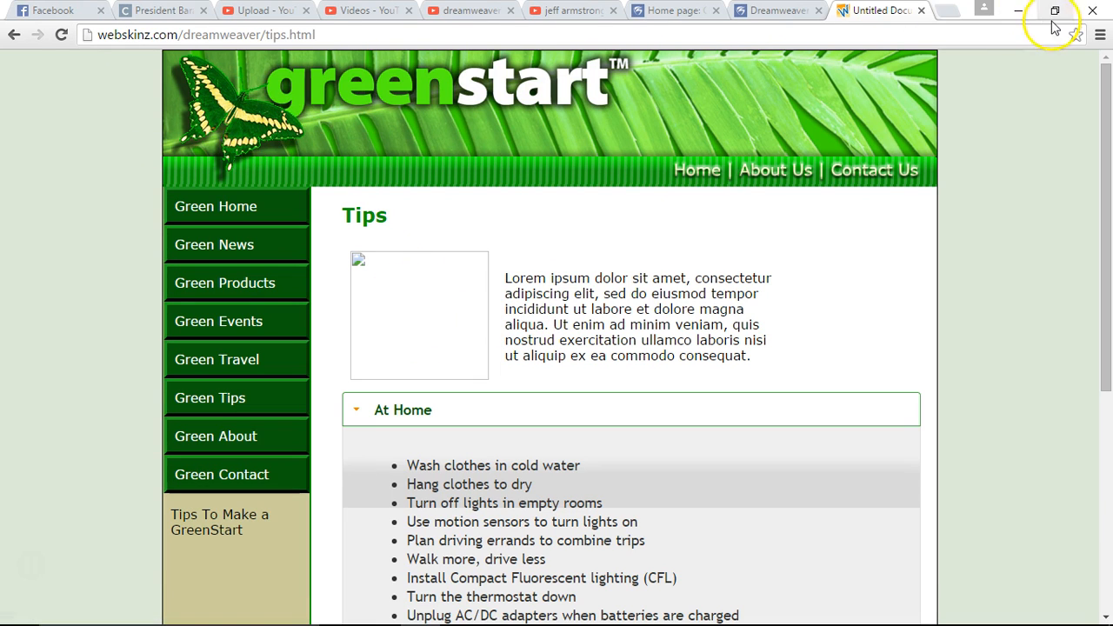
left_click(1020, 12)
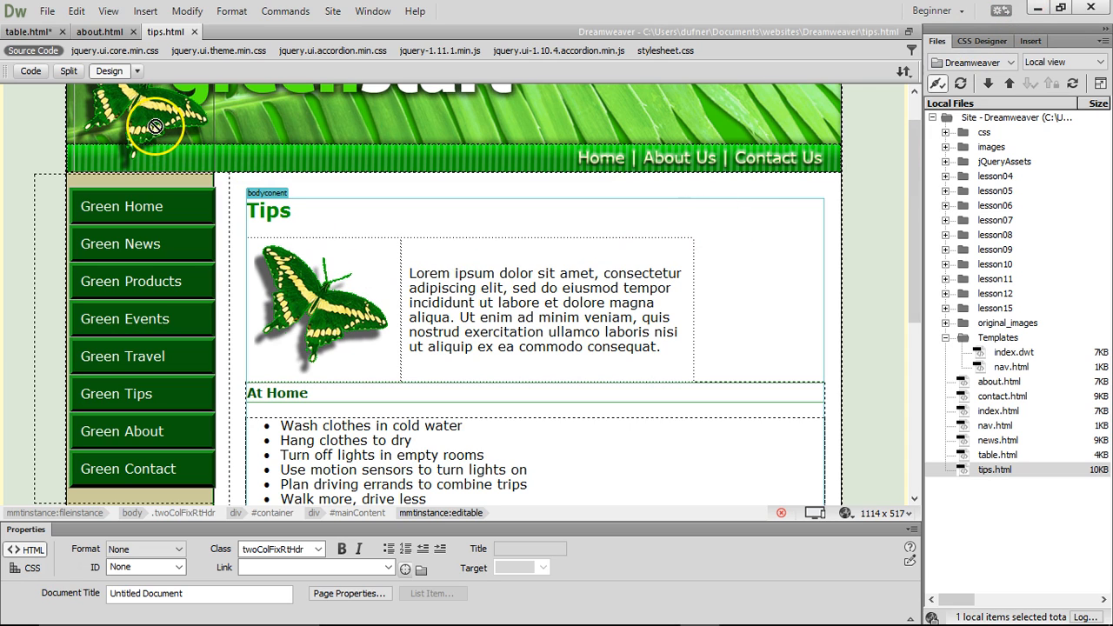
Step: Replace the butterfly image in the Tips table with butterfly-ovr.png from the lesson04 images folder
left_click(340, 322)
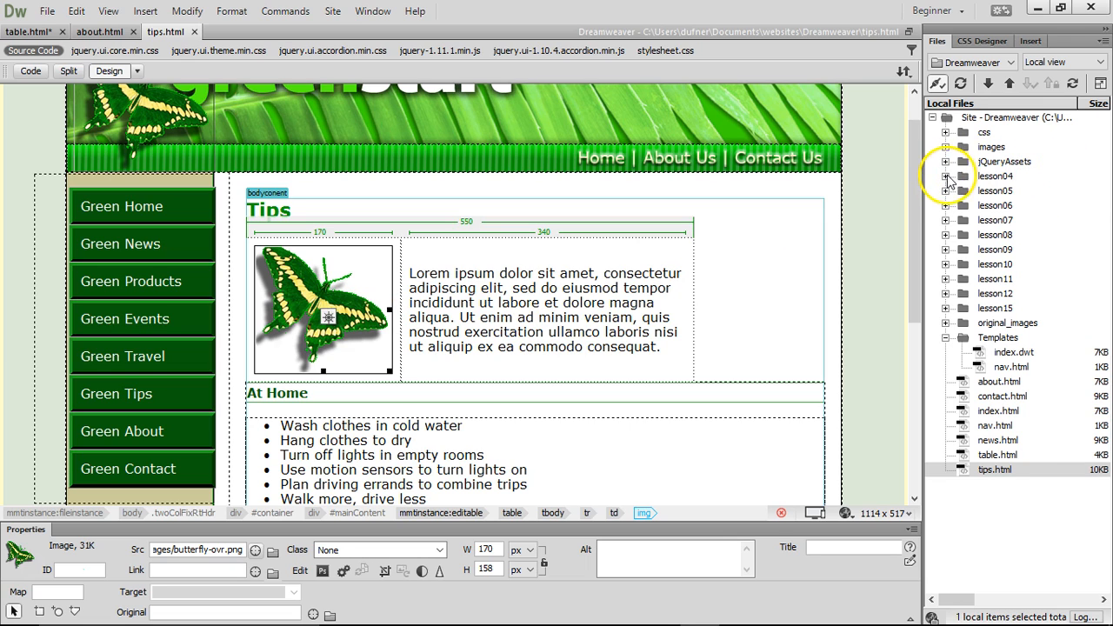
left_click(946, 177)
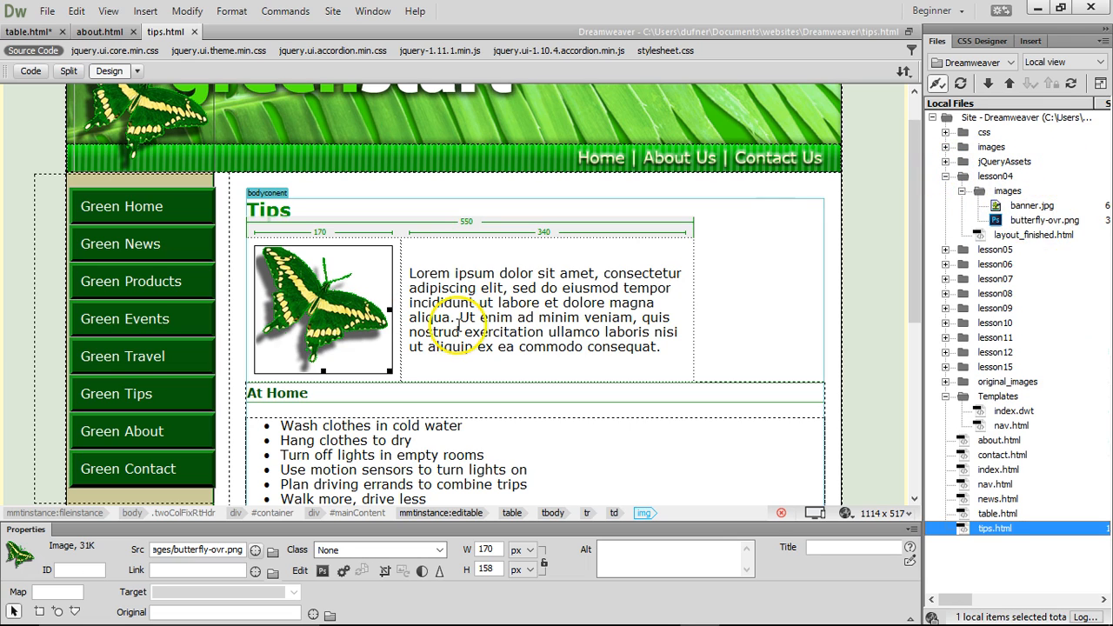
left_click(357, 318)
key("Delete")
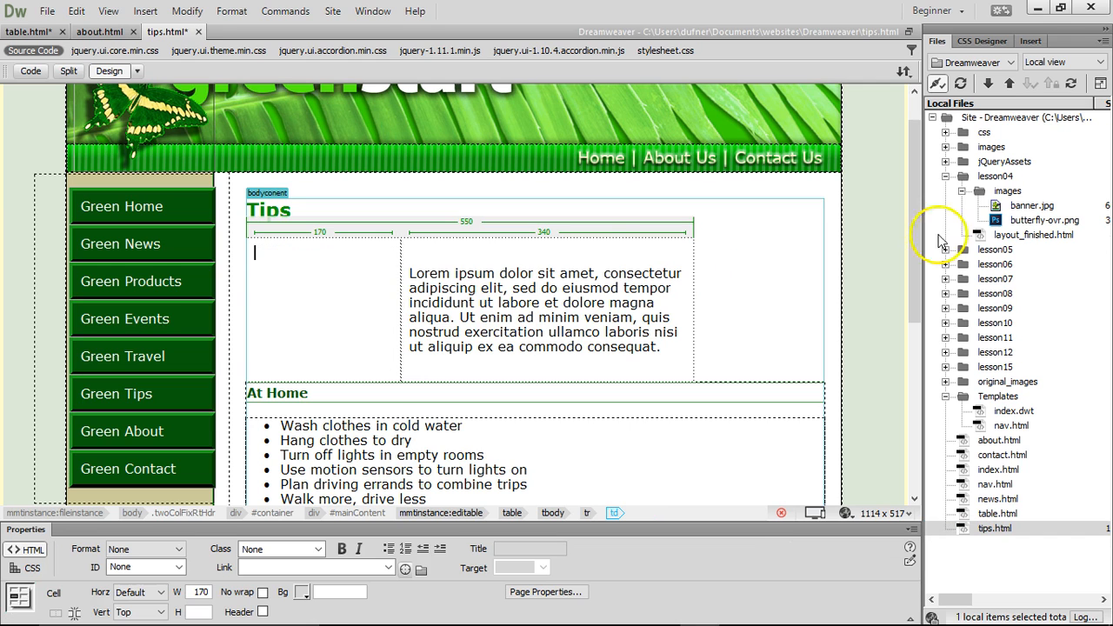
left_click(1035, 221)
left_click_drag(1035, 223, 353, 300)
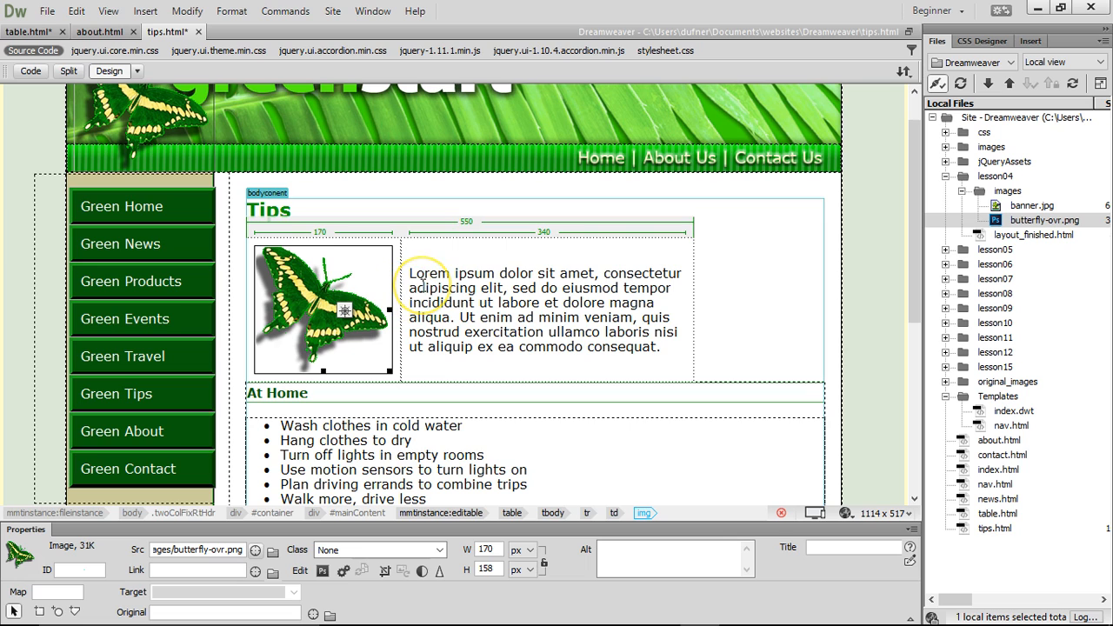
Step: Save tips.html with the replaced image and upload it to the remote server again, excluding dependent files
left_click(574, 331)
key("ctrl+s")
left_click(983, 531)
right_click(983, 529)
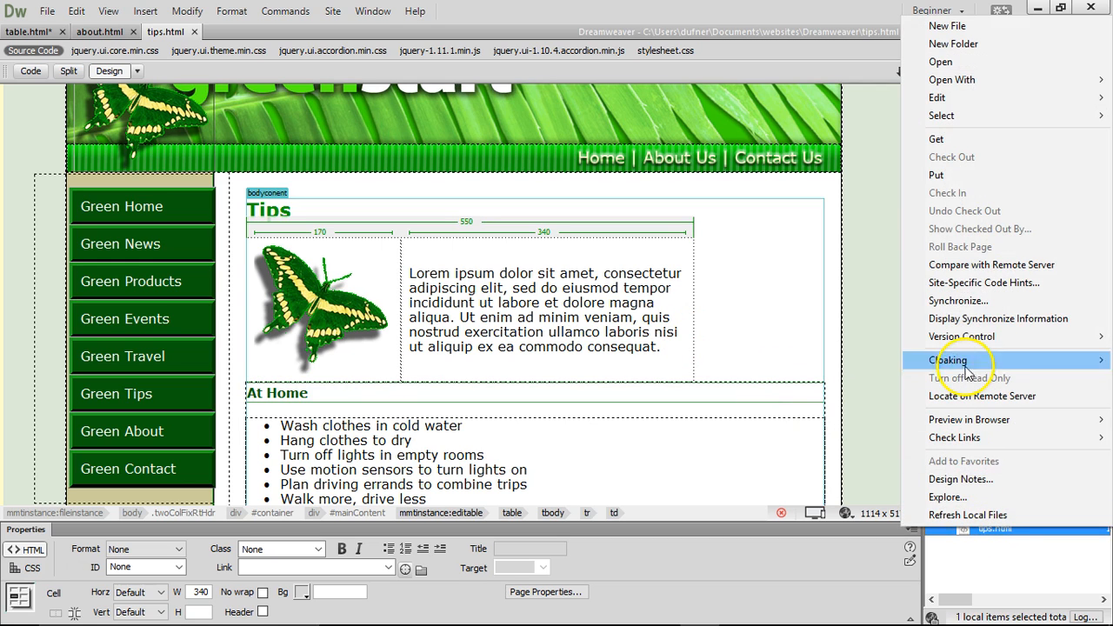
left_click(961, 183)
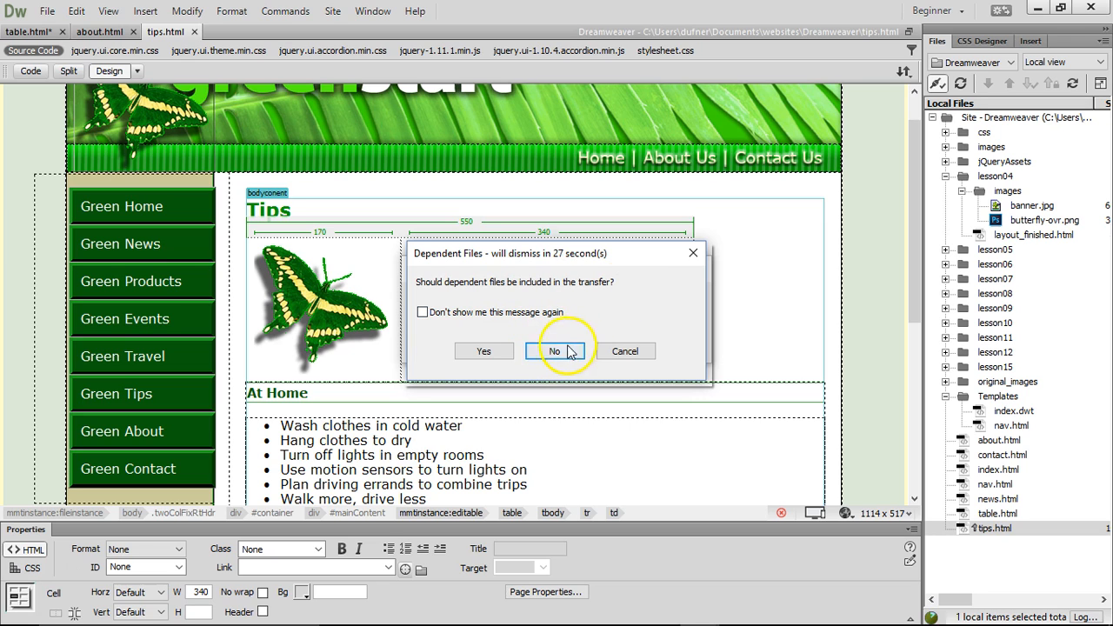
left_click(554, 353)
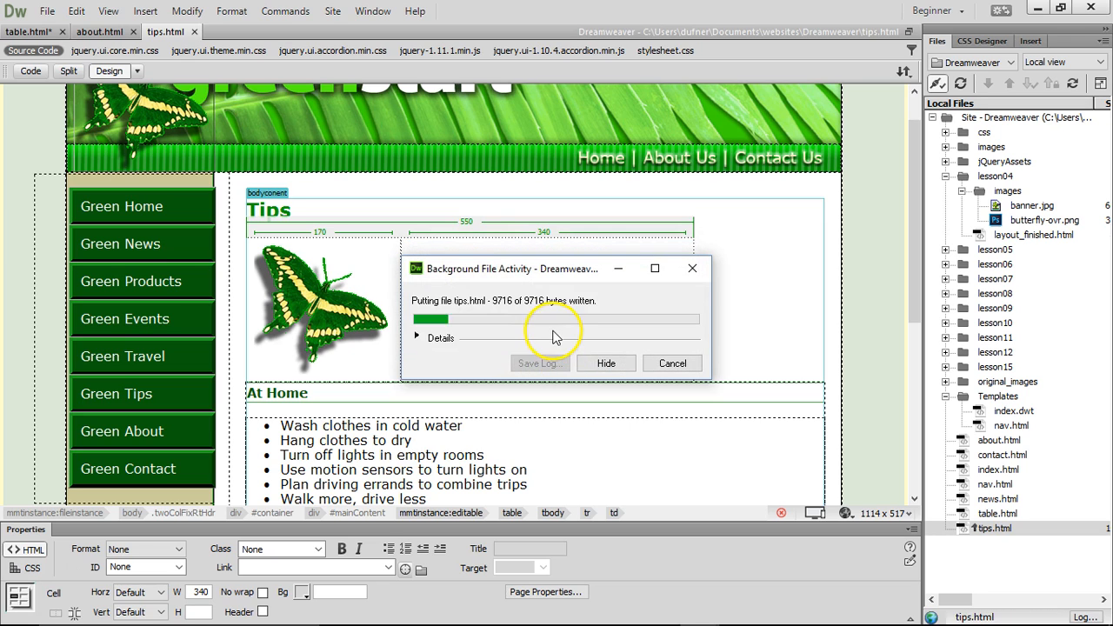
Step: Examine the butterfly image and adjoining text on the live Tips page in Google Chrome
left_click(405, 608)
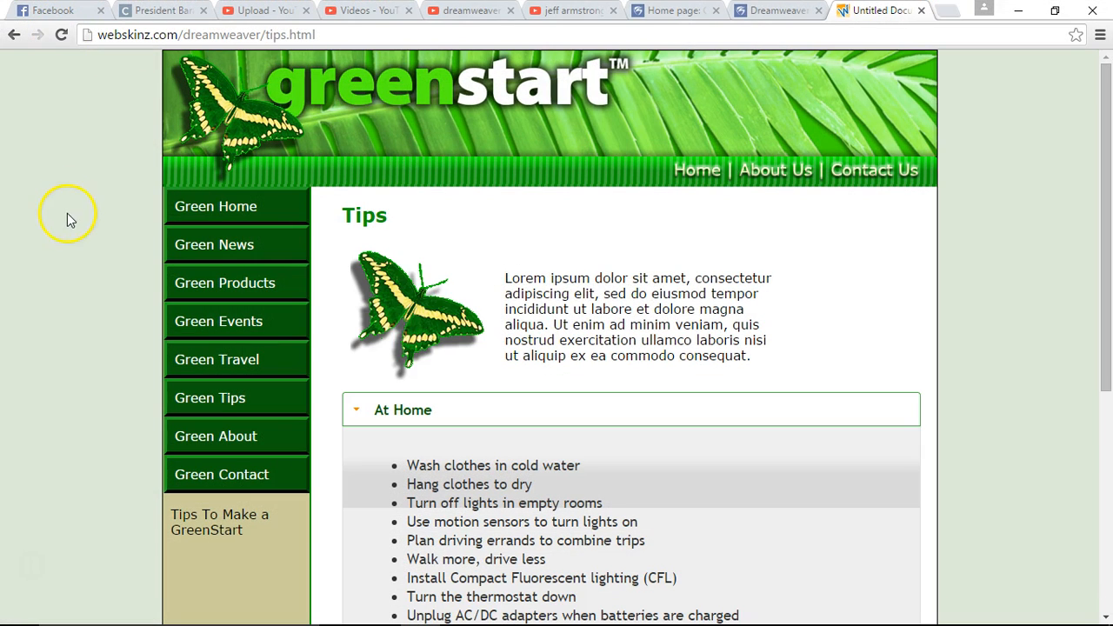
left_click_drag(423, 300, 636, 278)
left_click_drag(555, 280, 643, 326)
left_click_drag(708, 355, 638, 356)
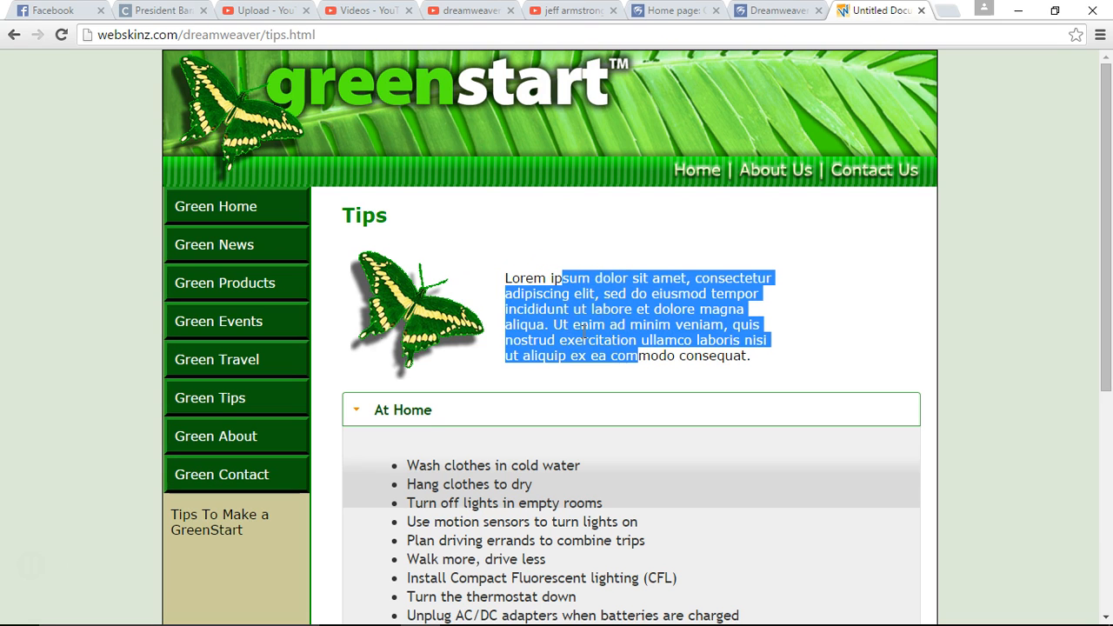
left_click_drag(439, 314, 581, 328)
left_click(692, 310)
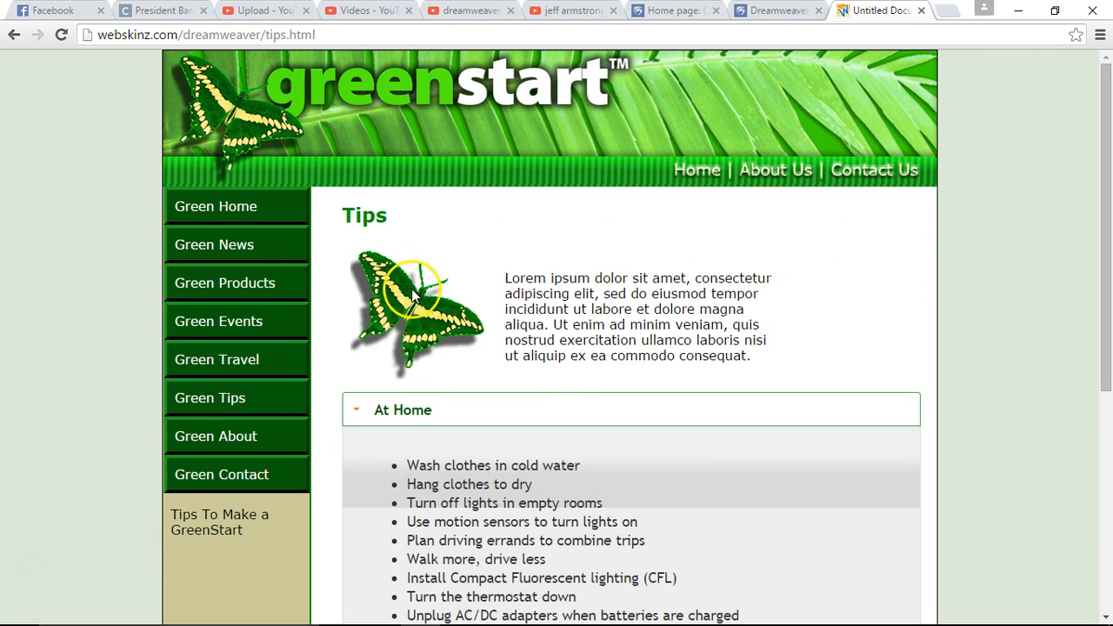
mouse_move(404, 302)
left_mouse_down()
mouse_move(532, 214)
mouse_move(410, 314)
left_mouse_up()
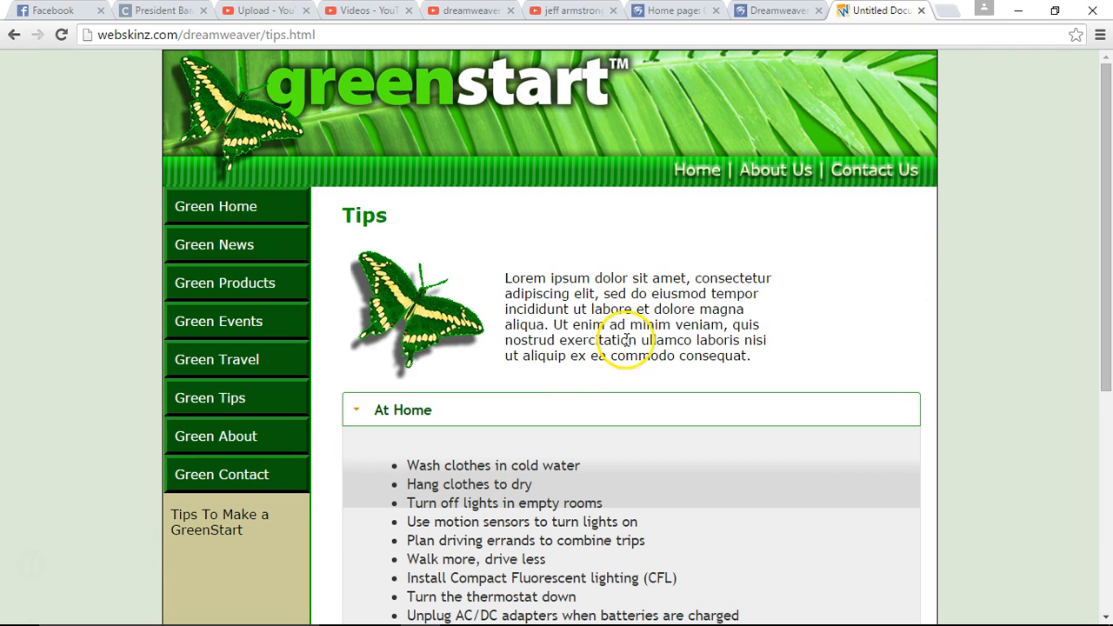